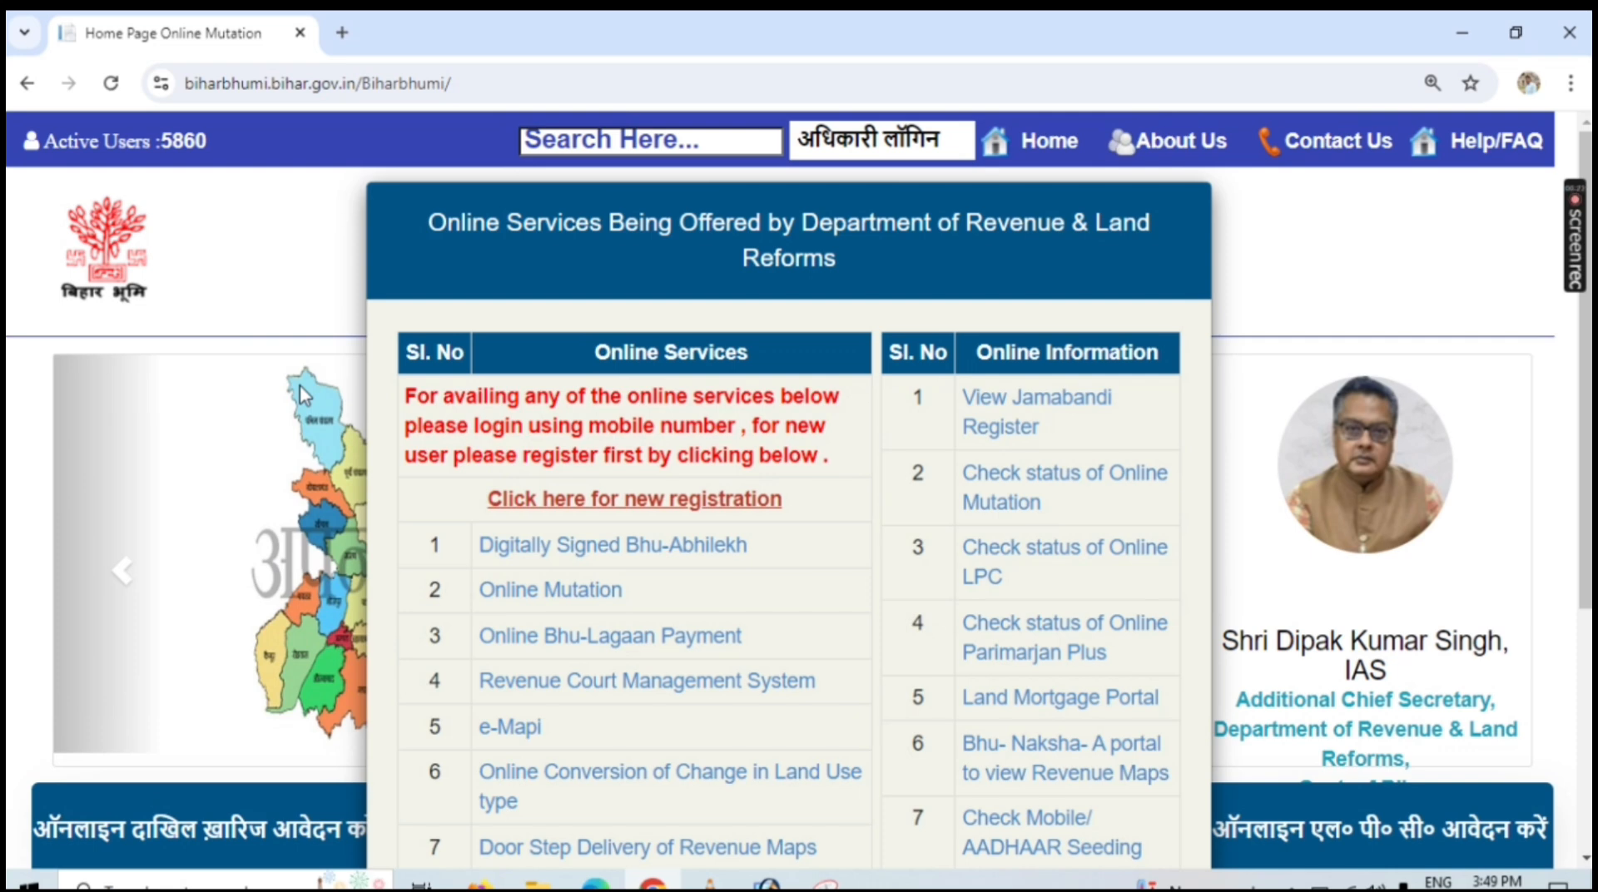
Close the online services list and open the online mutation application login page.
{"action": "scroll", "coordinate": [495, 373], "scroll_direction": "down", "scroll_amount": 5}
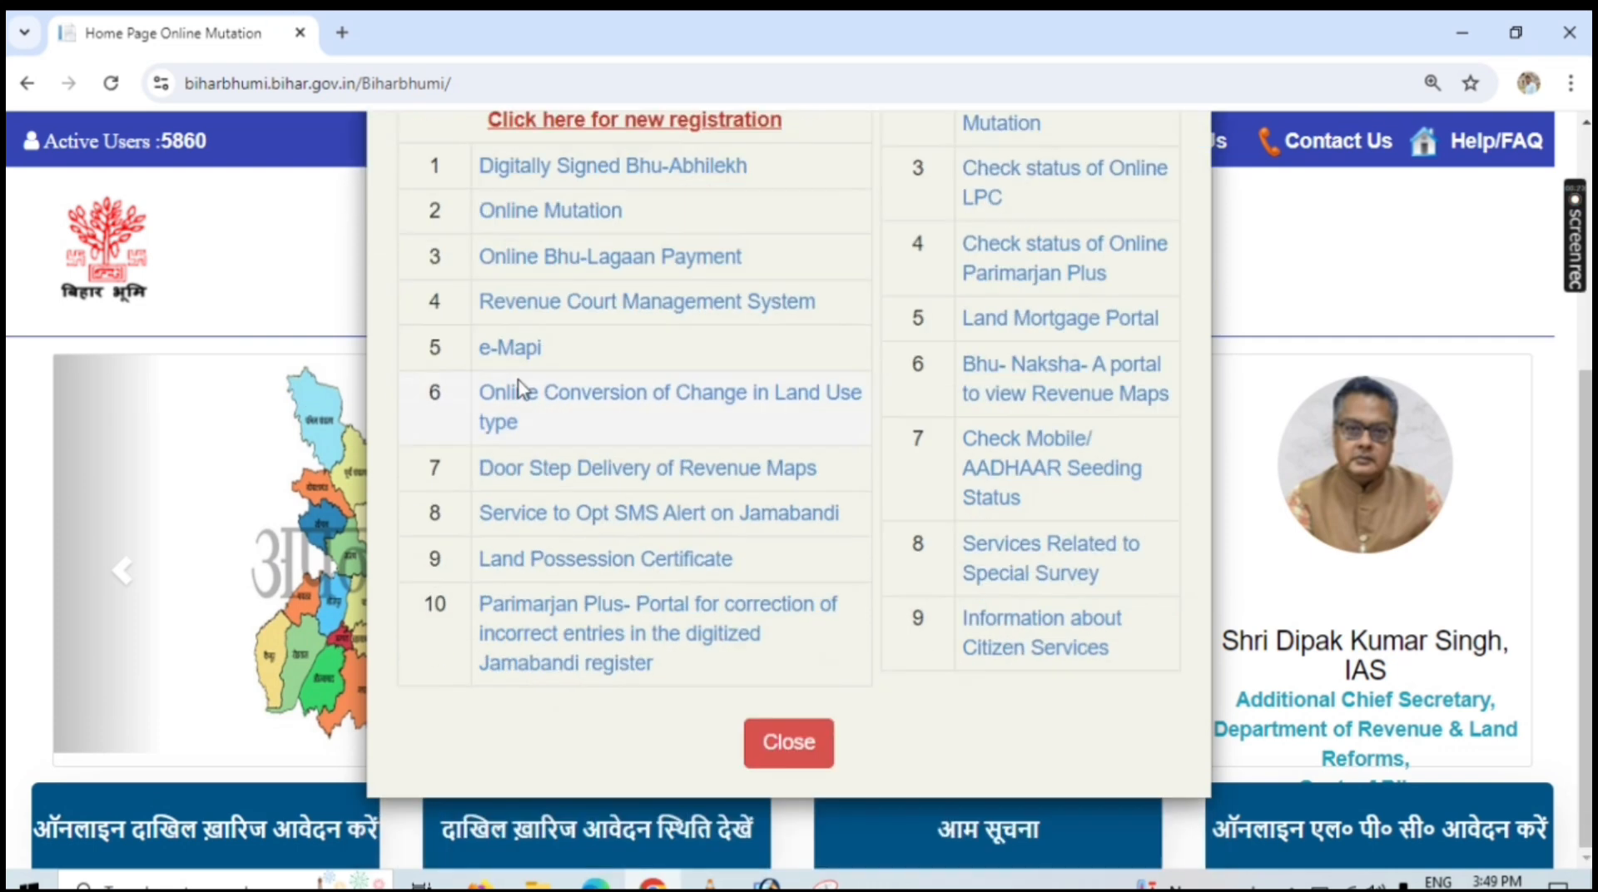
{"action": "left_click", "coordinate": [789, 742]}
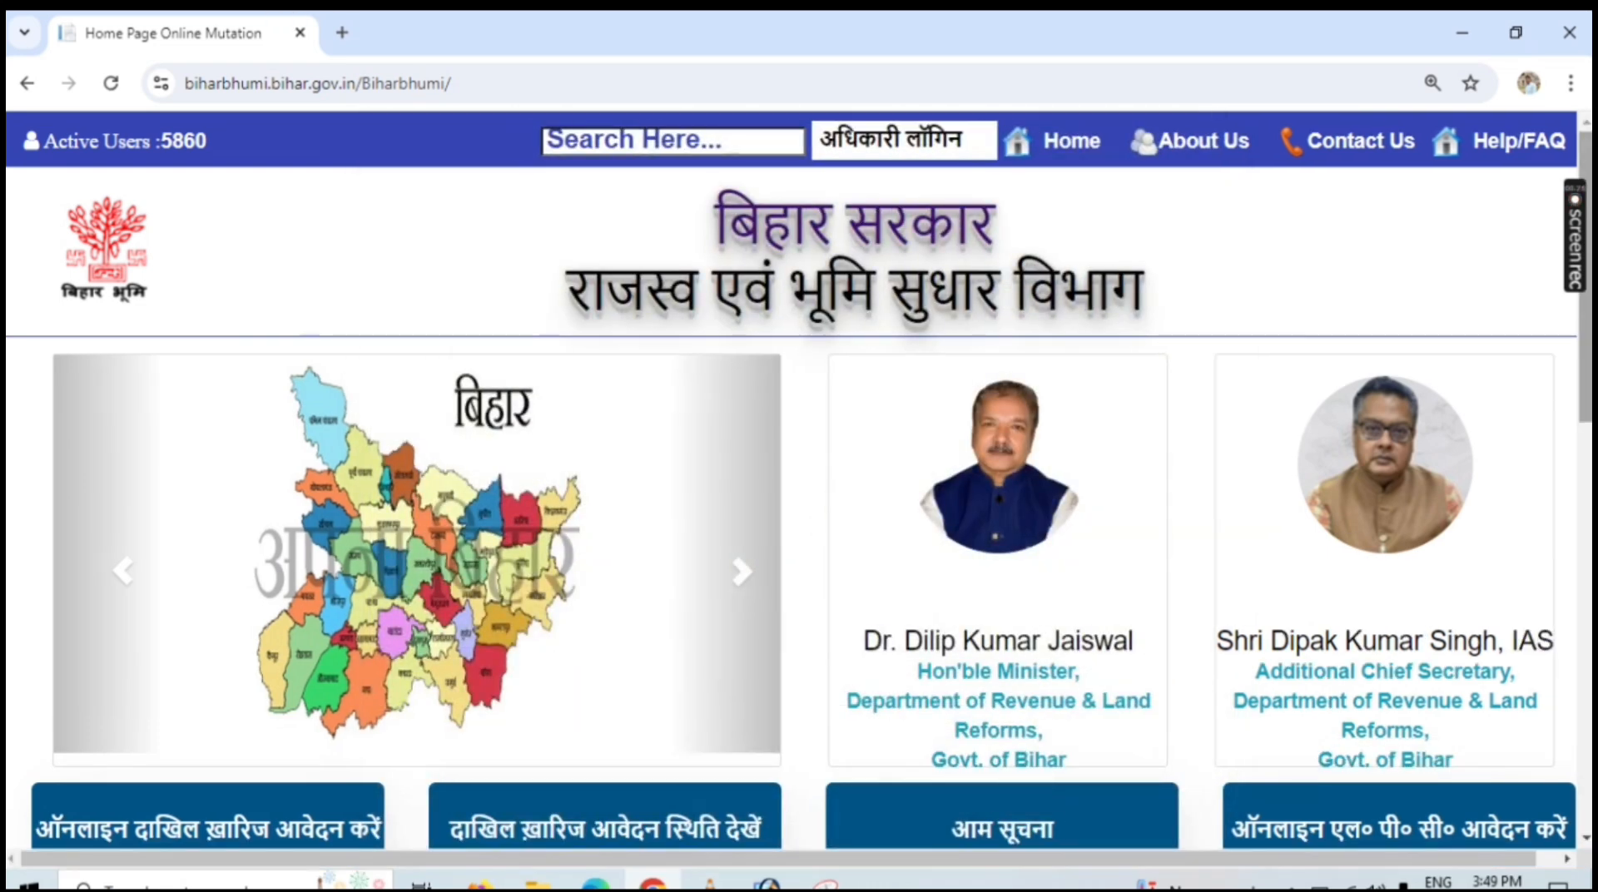
{"action": "scroll", "coordinate": [80, 573], "scroll_direction": "down", "scroll_amount": 3}
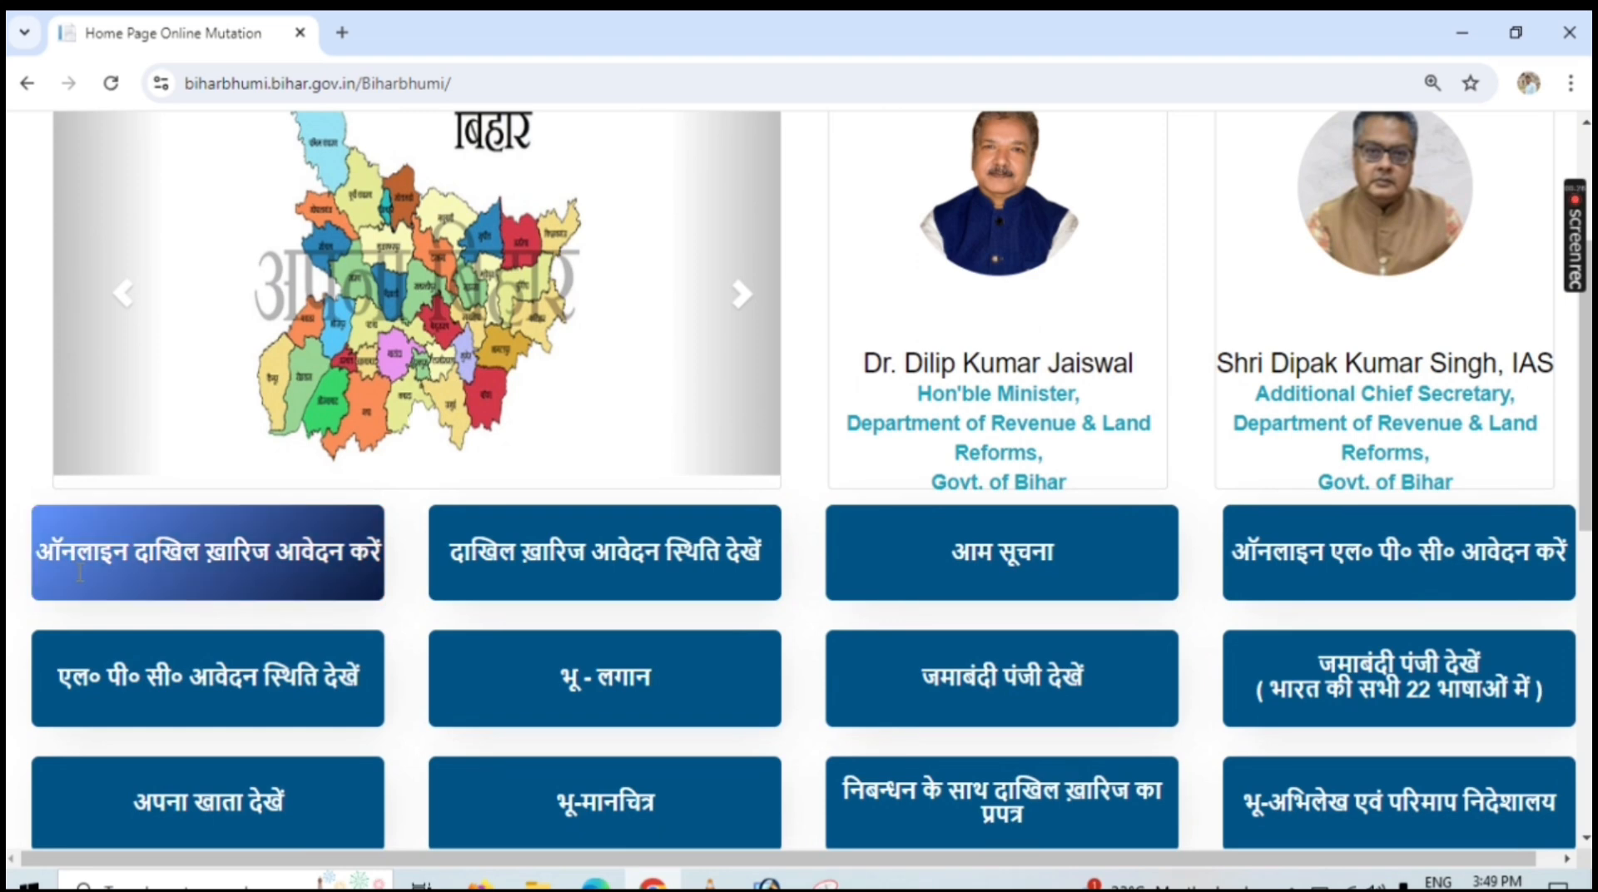
{"action": "left_click_drag", "start_coordinate": [80, 572], "coordinate": [310, 556]}
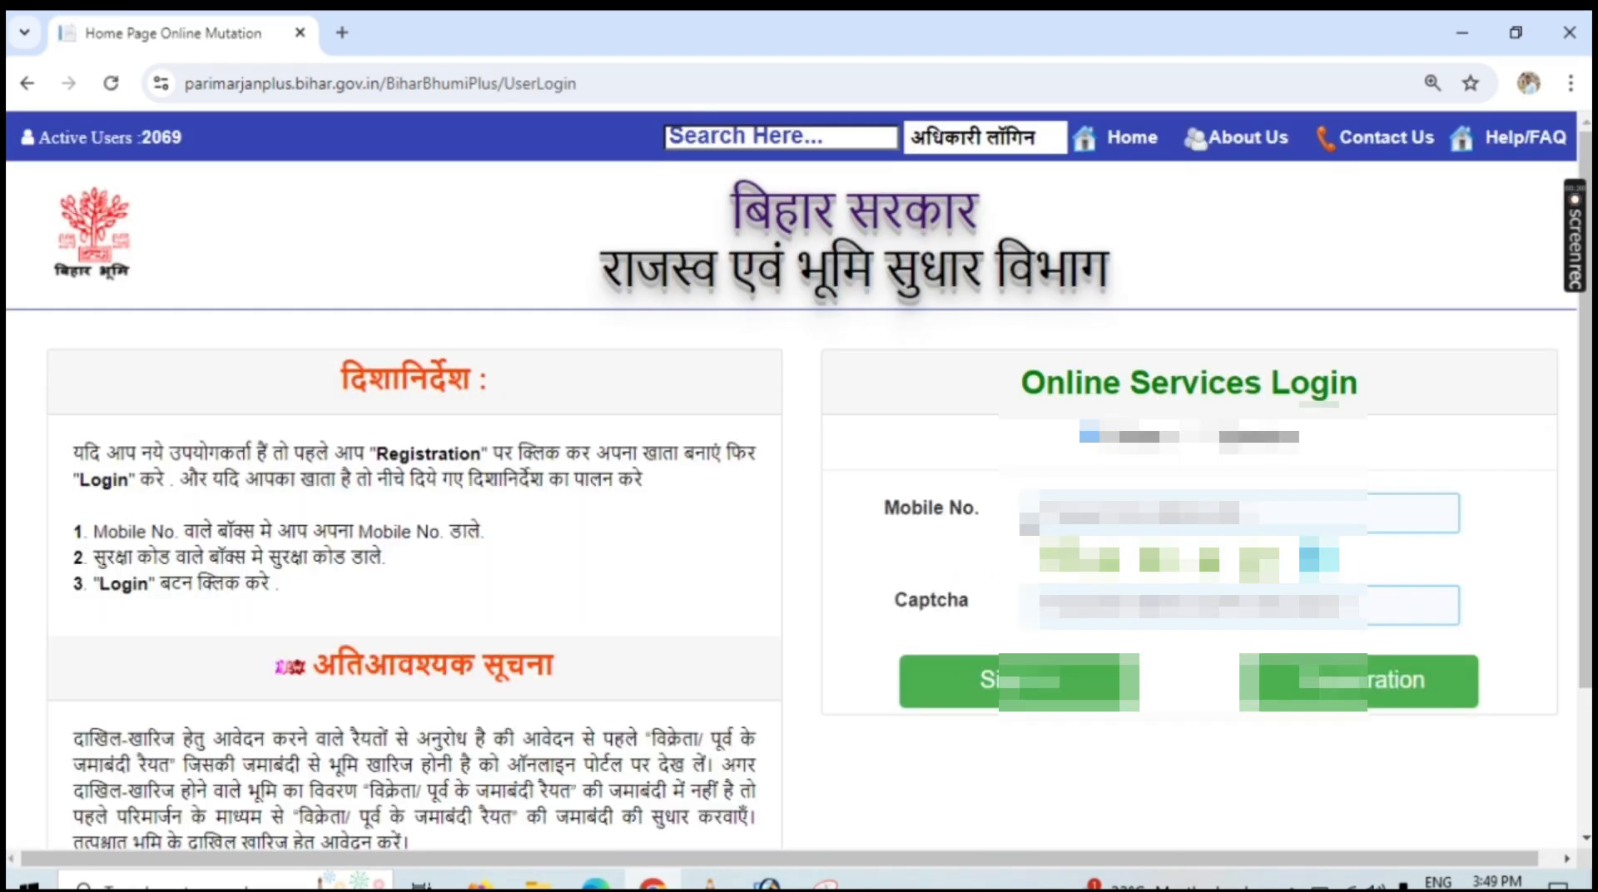
Sign in with the registered mobile number and the captcha code.
{"action": "left_click", "coordinate": [1090, 517]}
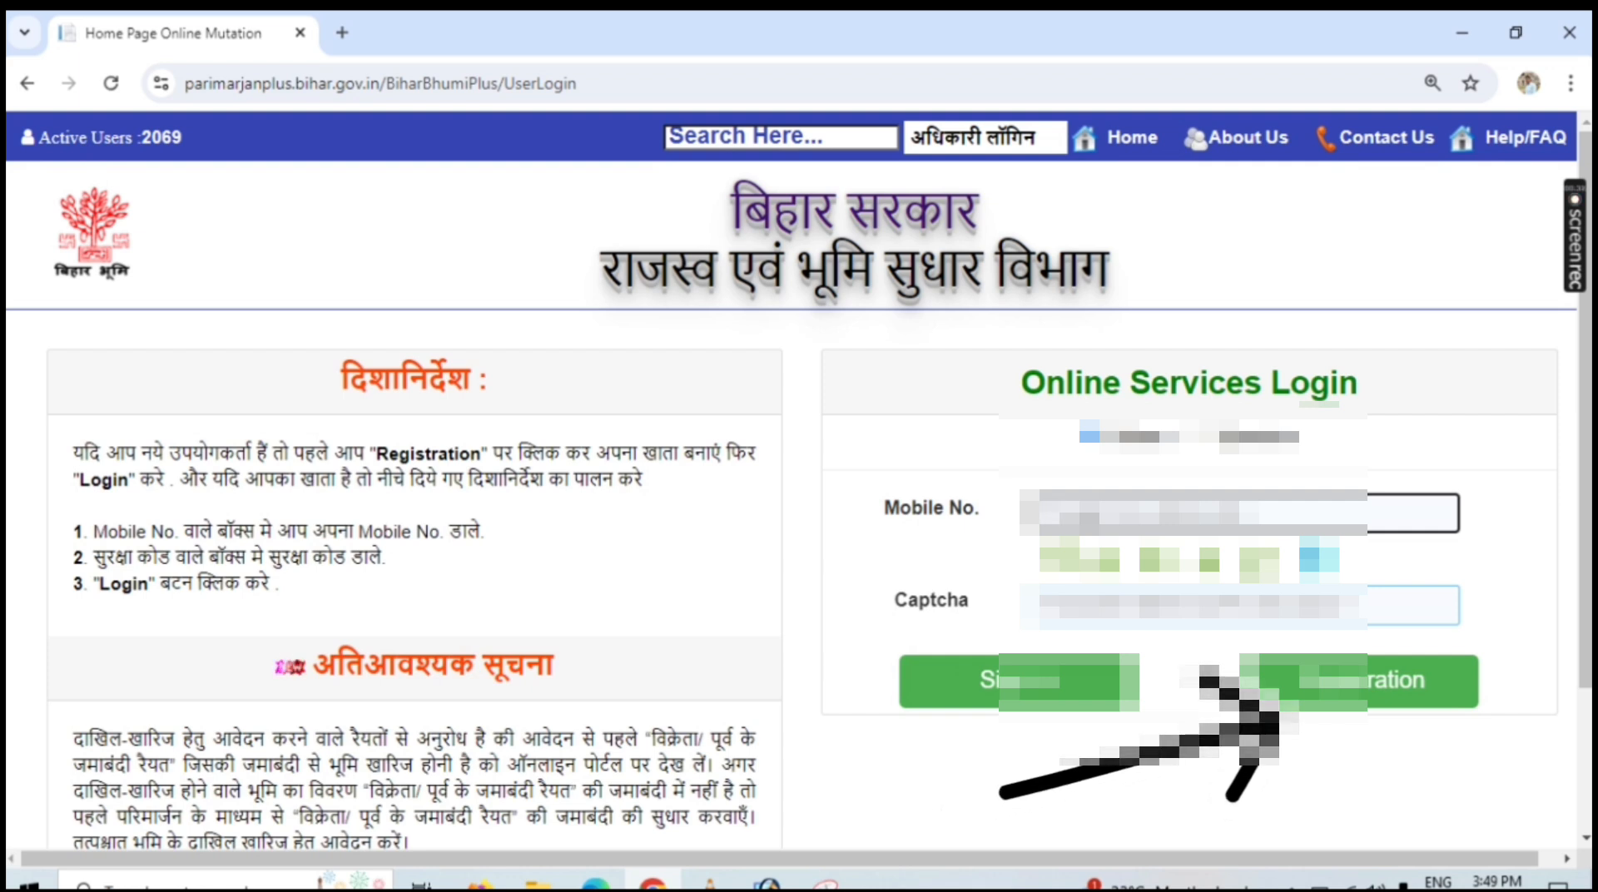
{"action": "type", "text": "••••••"}
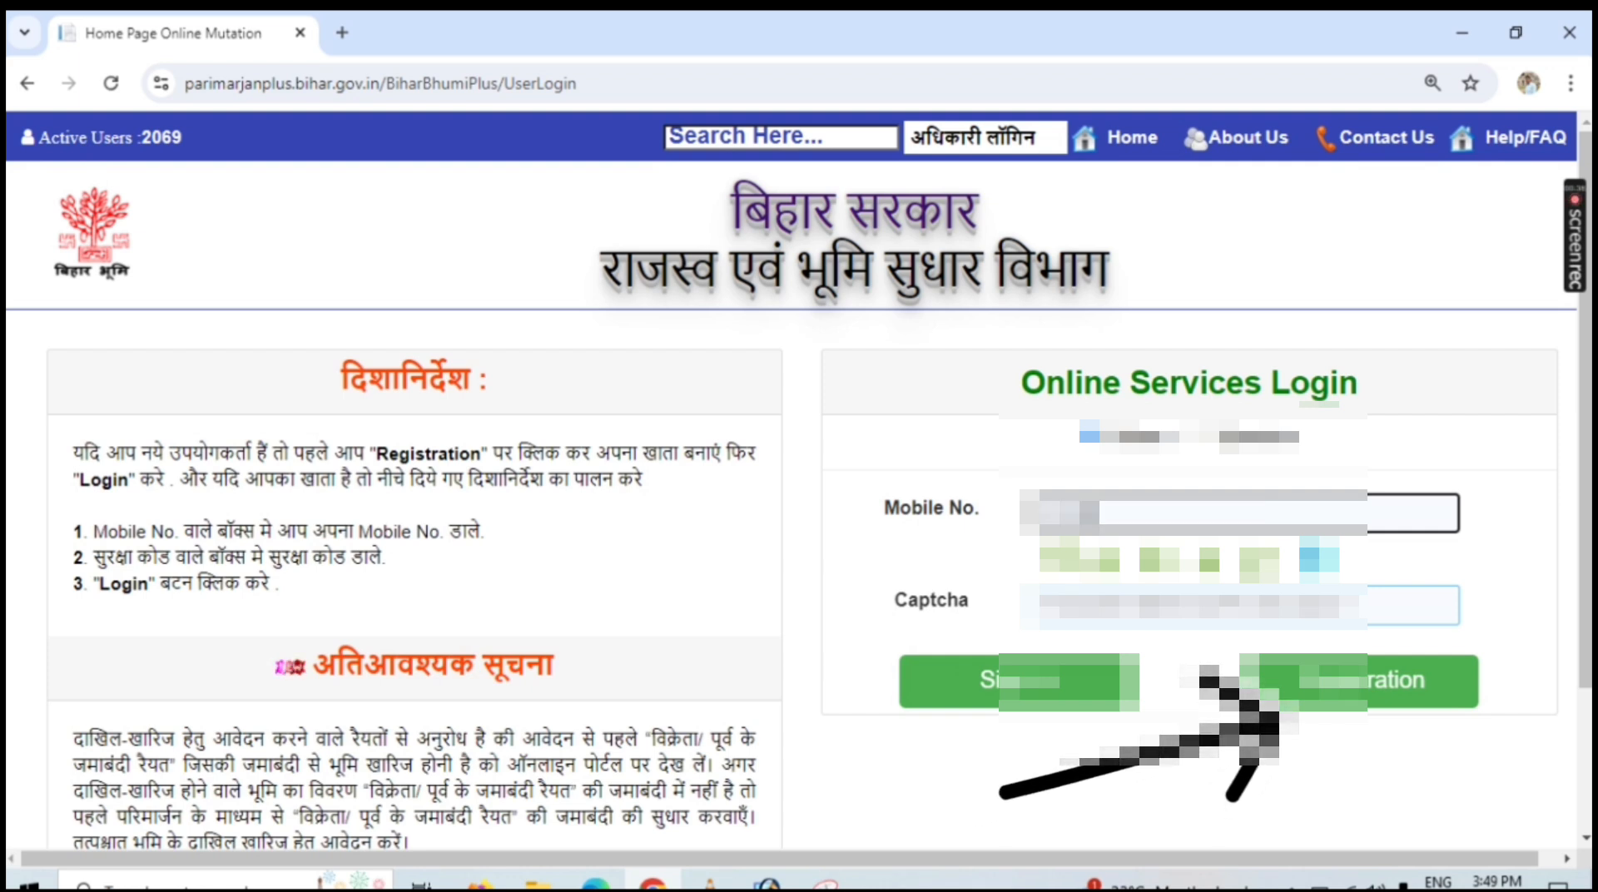
{"action": "type", "text": "••••"}
{"action": "key", "text": "Tab"}
{"action": "key", "text": "Tab"}
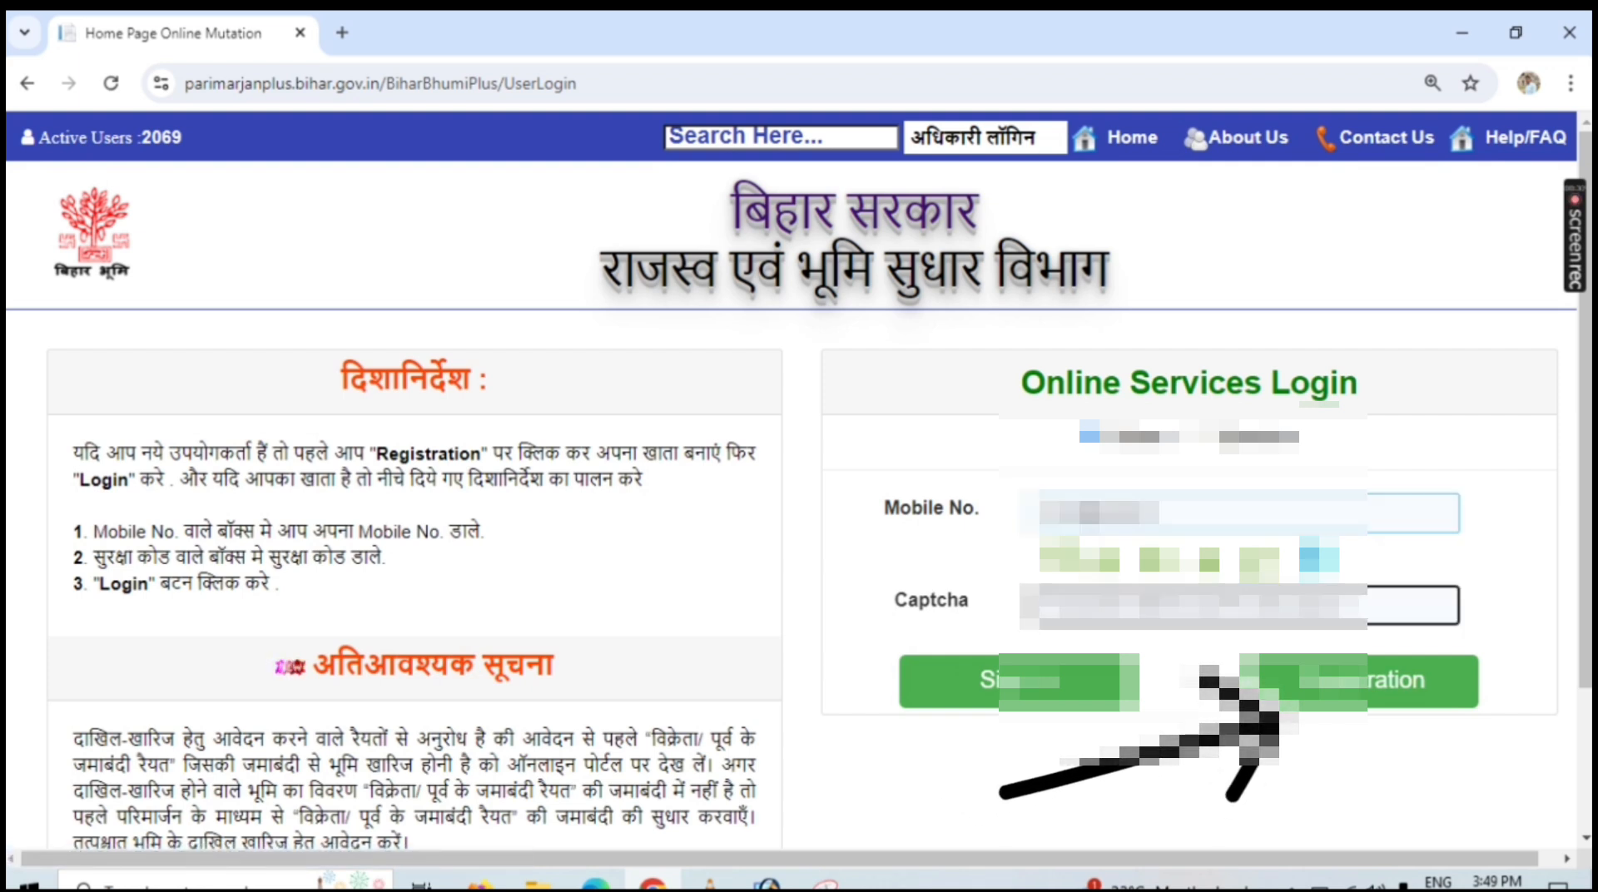
{"action": "left_click", "coordinate": [1371, 696]}
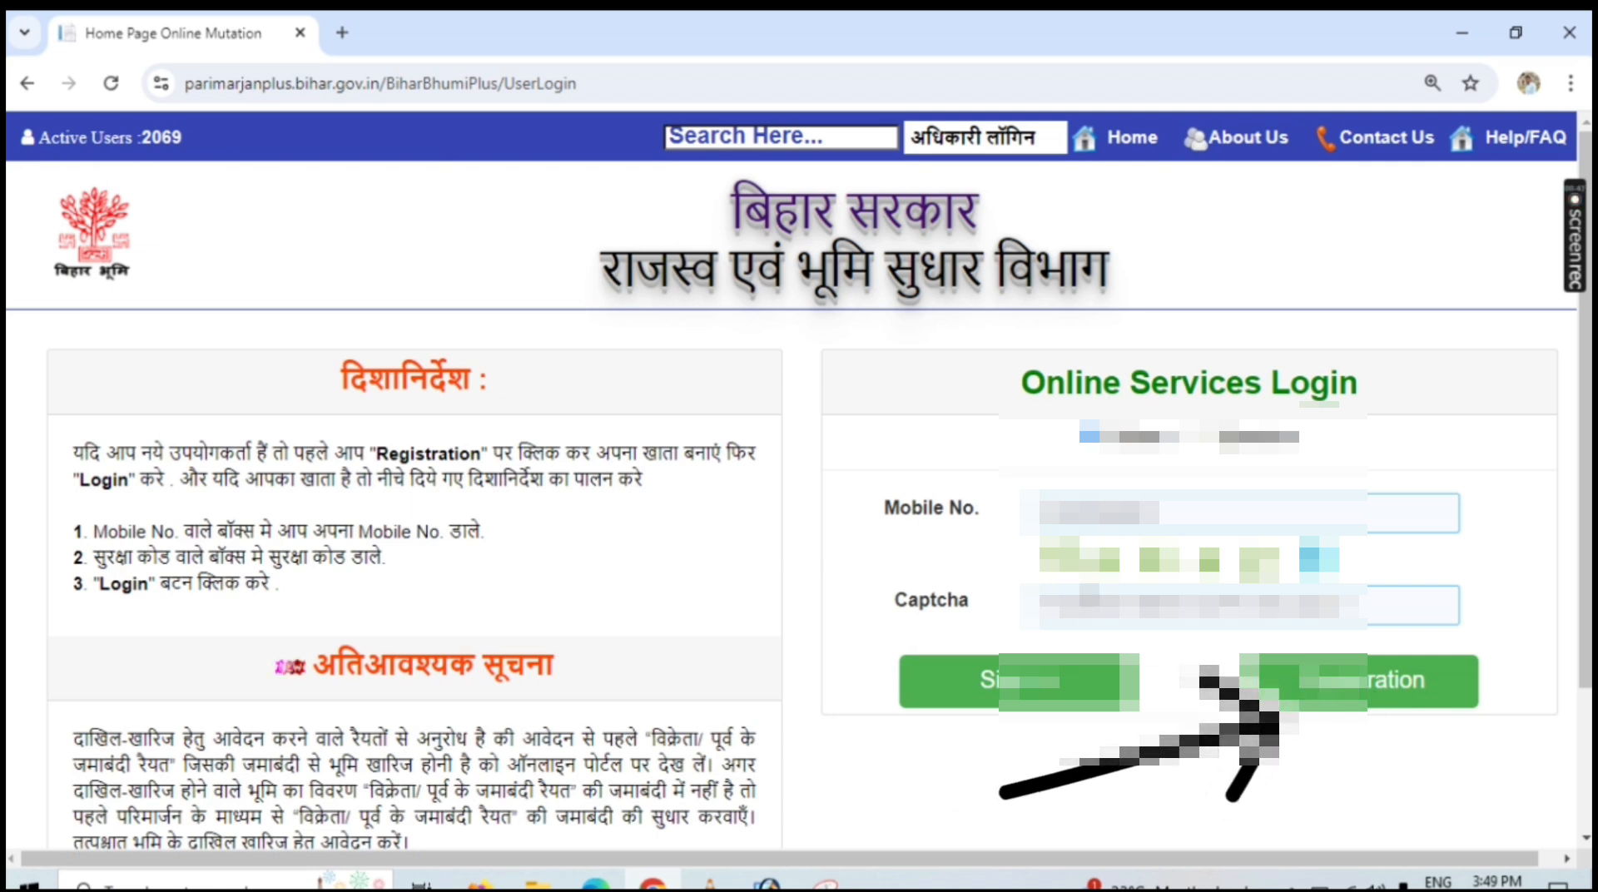
{"action": "left_click", "coordinate": [1090, 599]}
{"action": "type", "text": "•"}
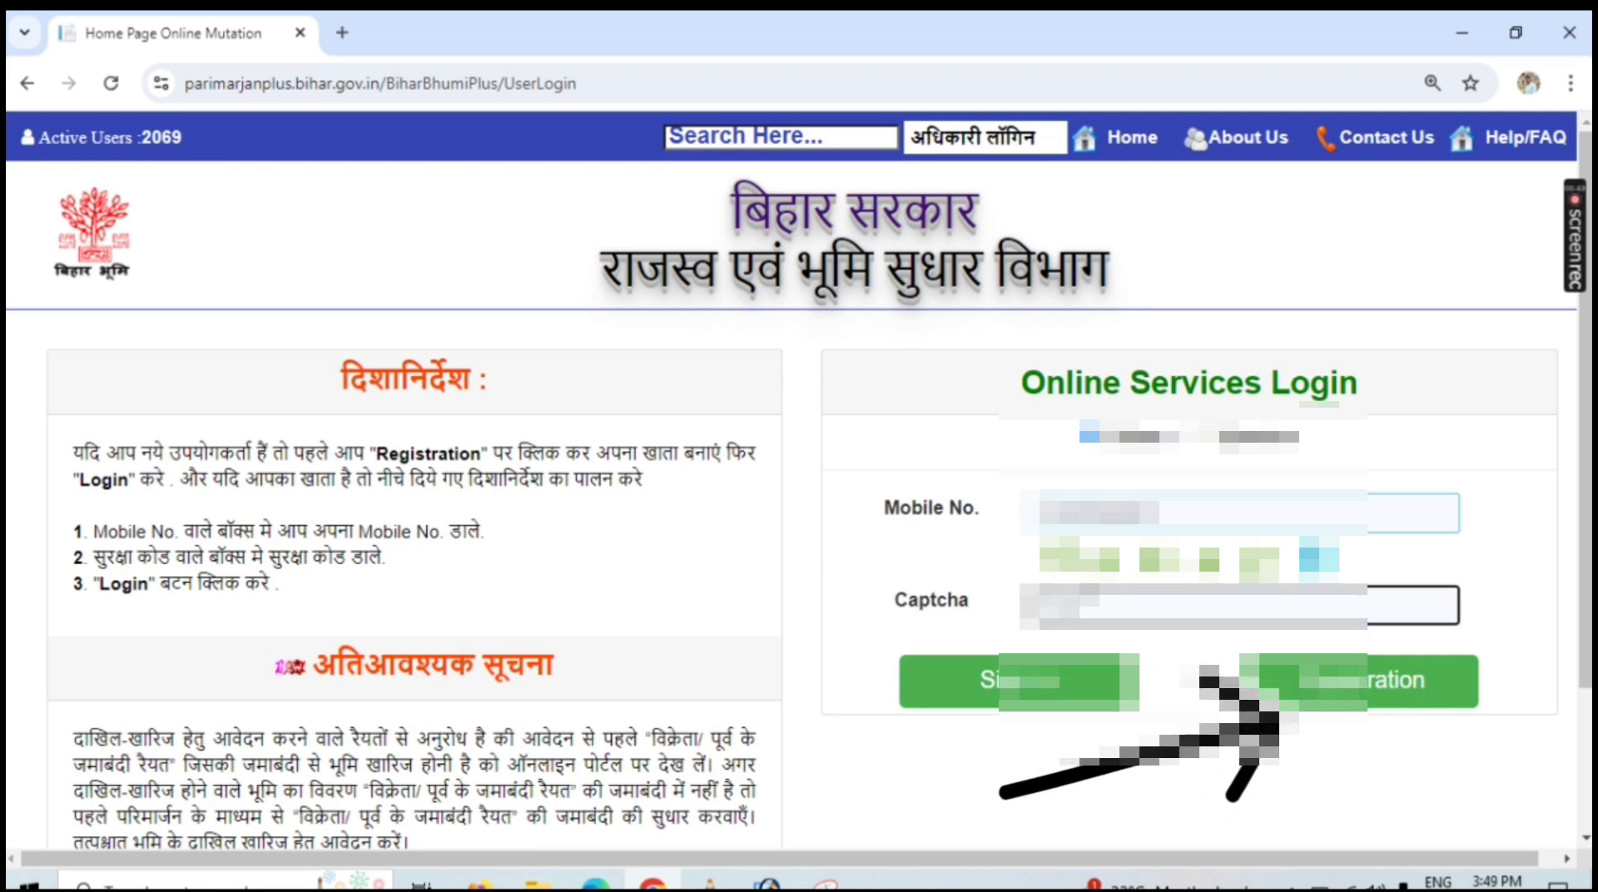
{"action": "type", "text": "••"}
{"action": "key", "text": "Tab"}
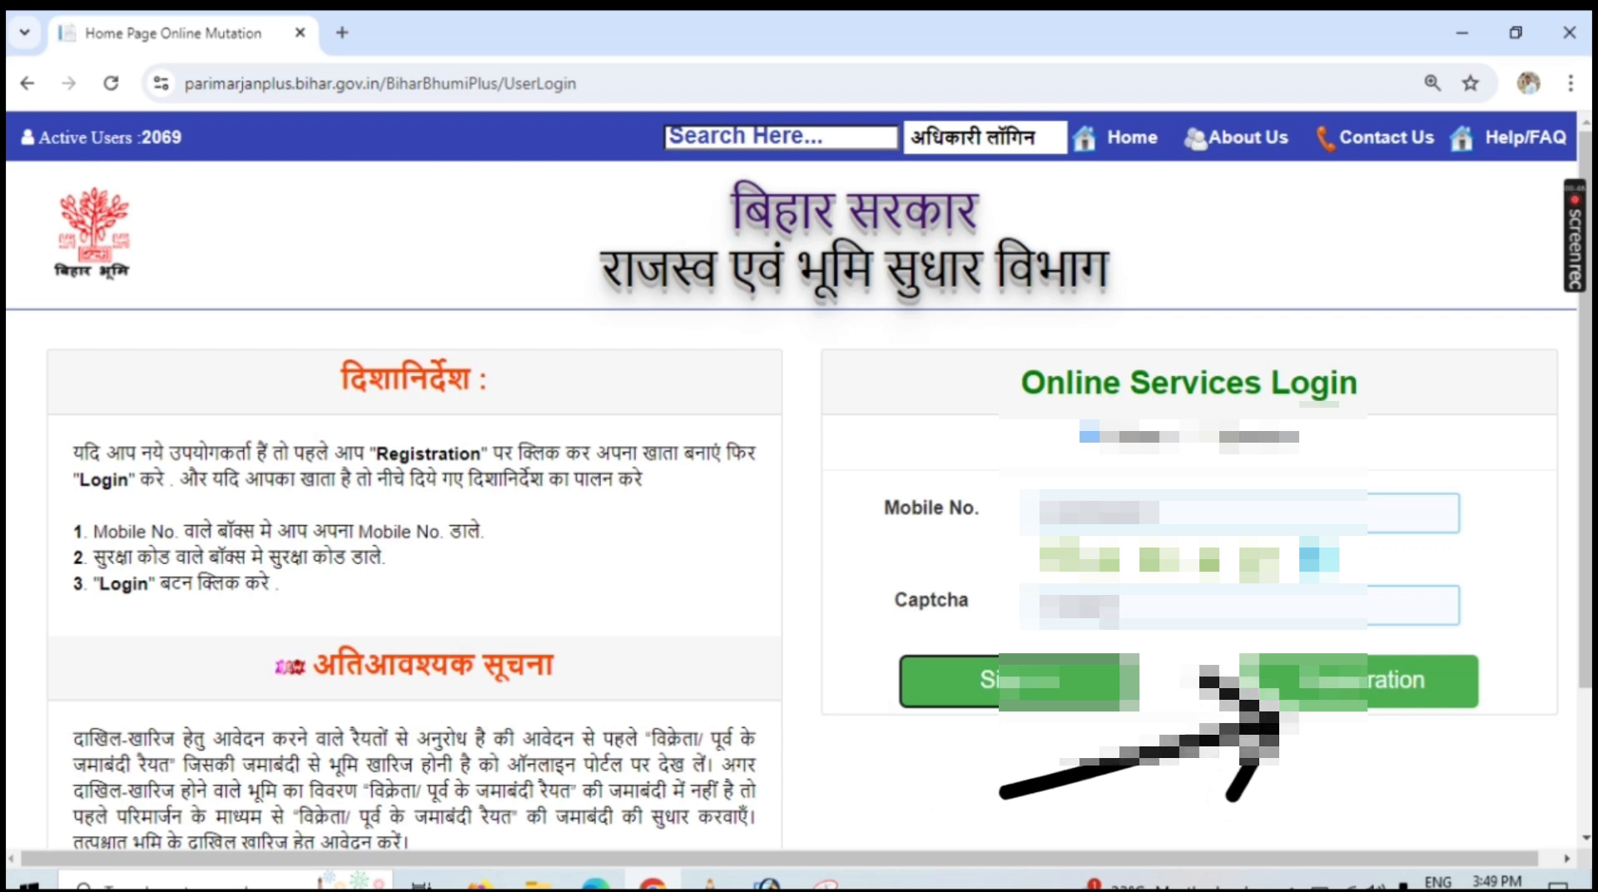
{"action": "key", "text": "Return"}
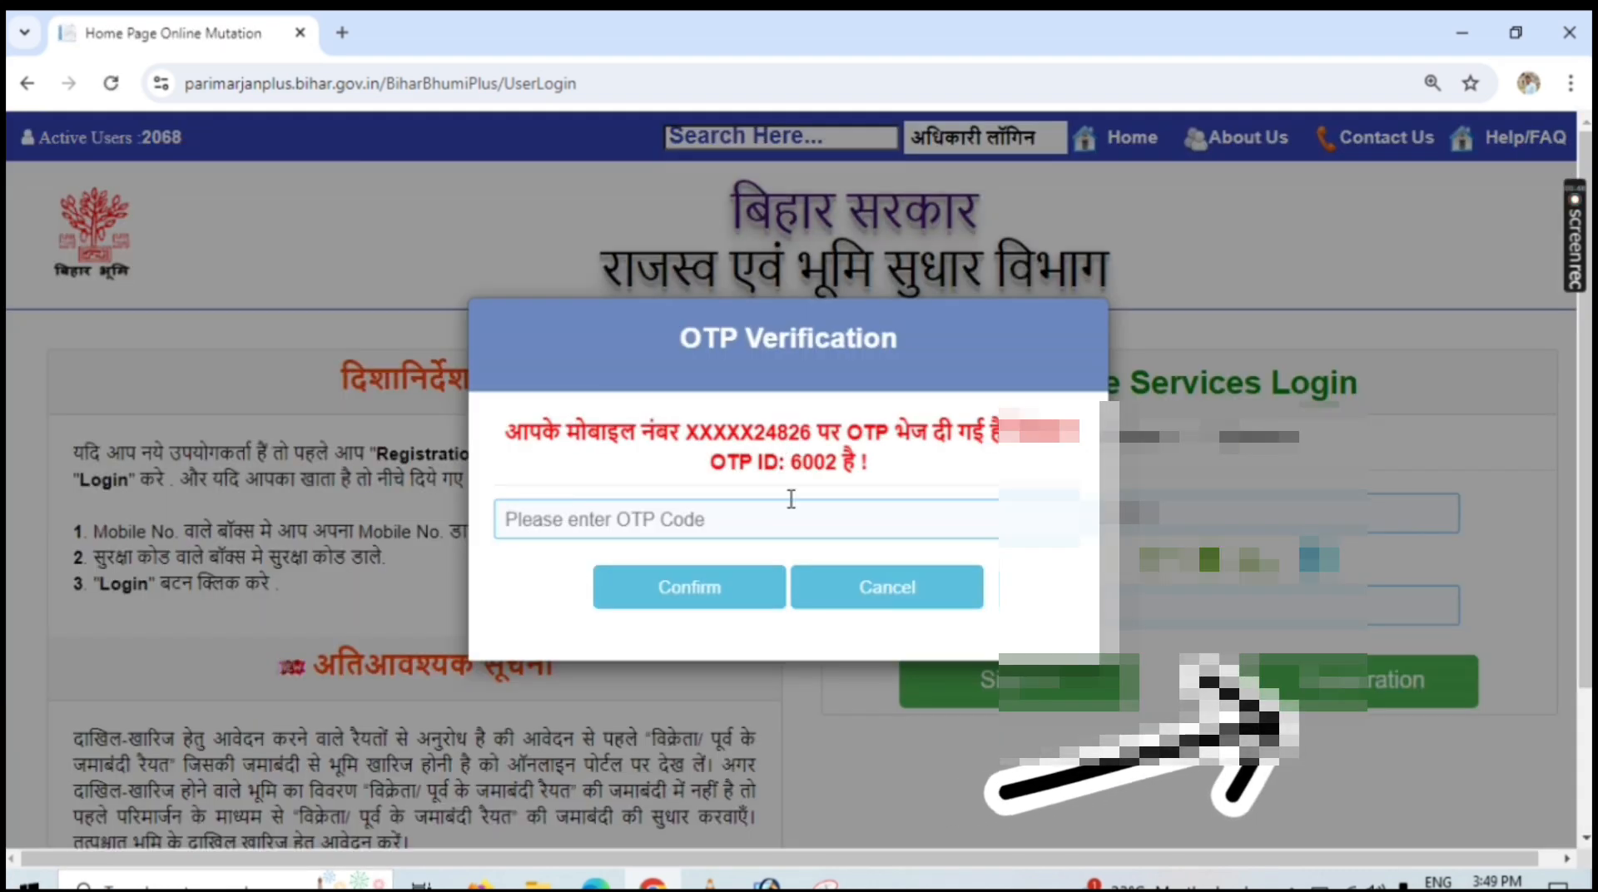
Enter the received OTP and confirm it to finish signing in.
{"action": "left_click", "coordinate": [791, 501]}
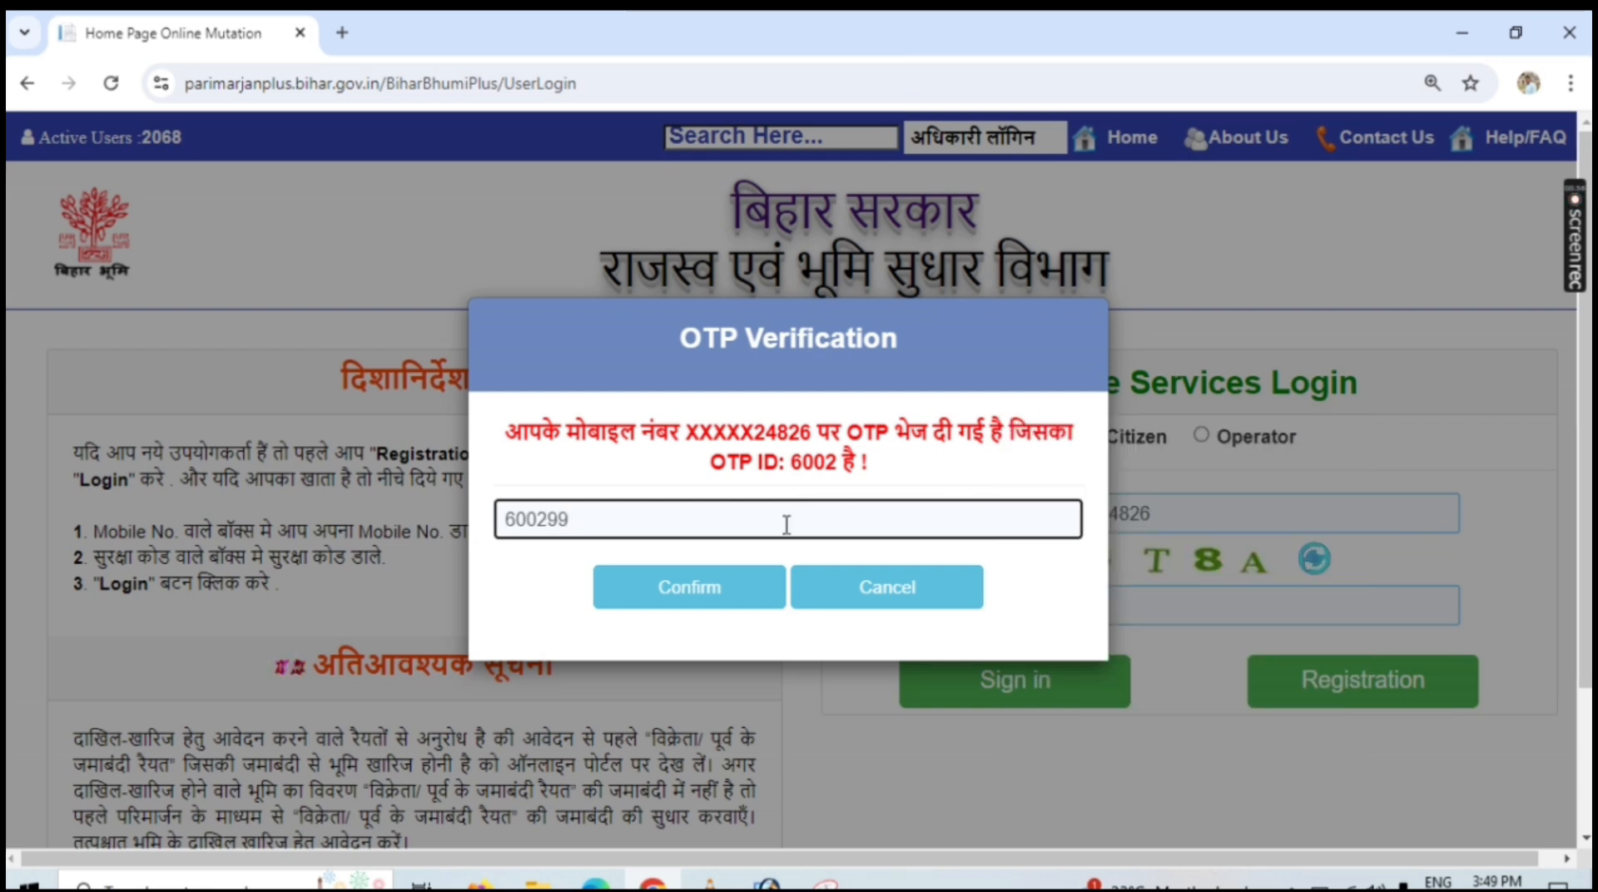
{"action": "left_click", "coordinate": [708, 598]}
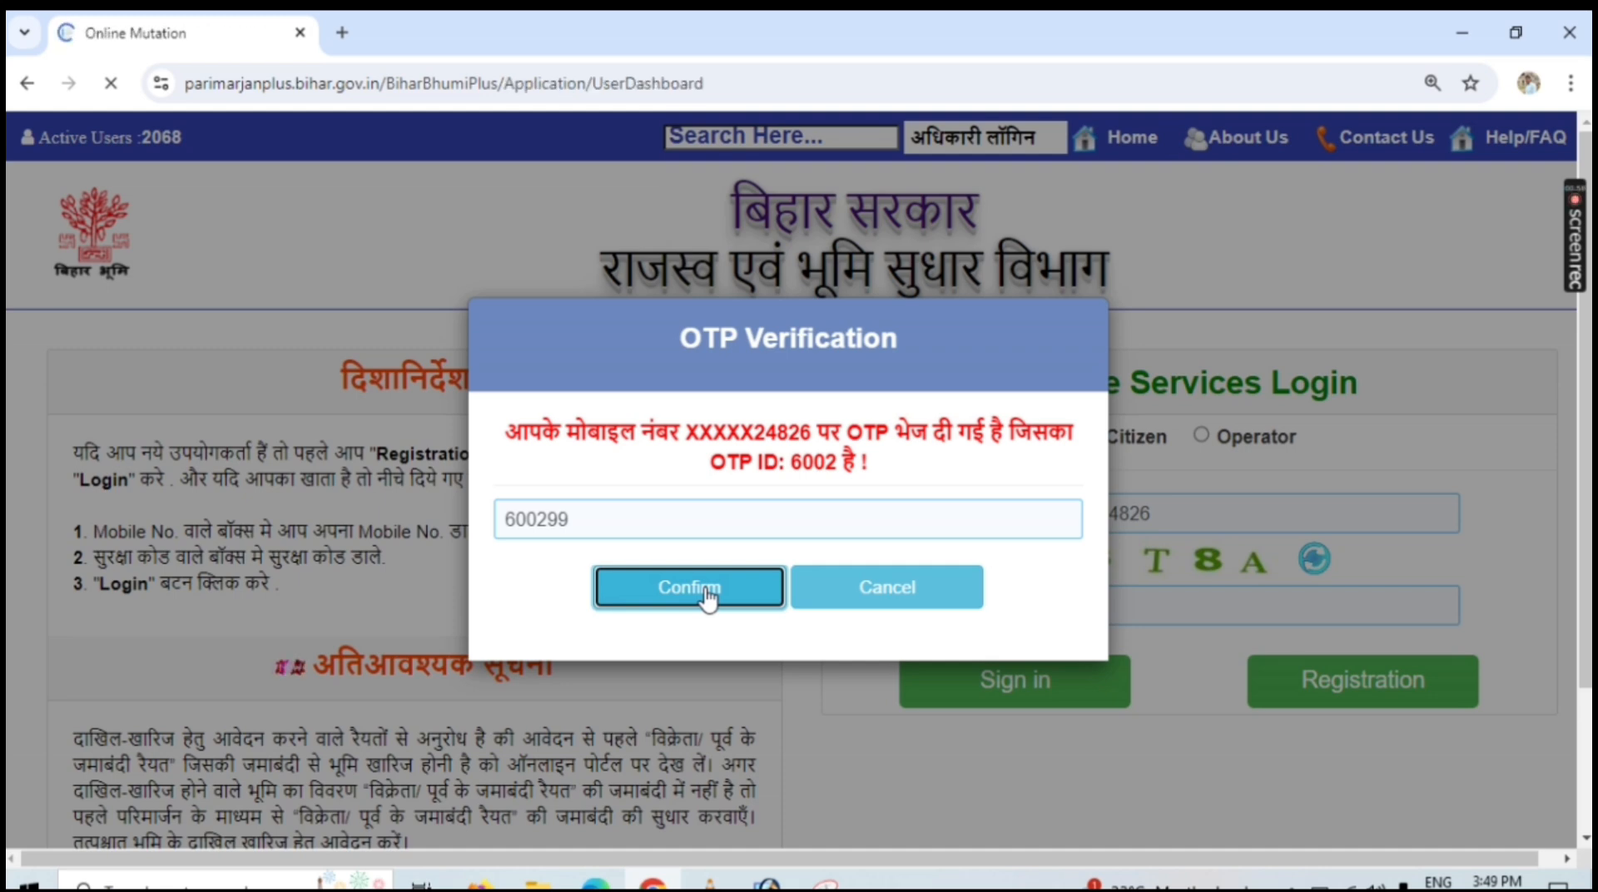
Open the online mutation section and choose Vaishali as the district.
{"action": "scroll", "coordinate": [708, 598], "scroll_direction": "down", "scroll_amount": 1}
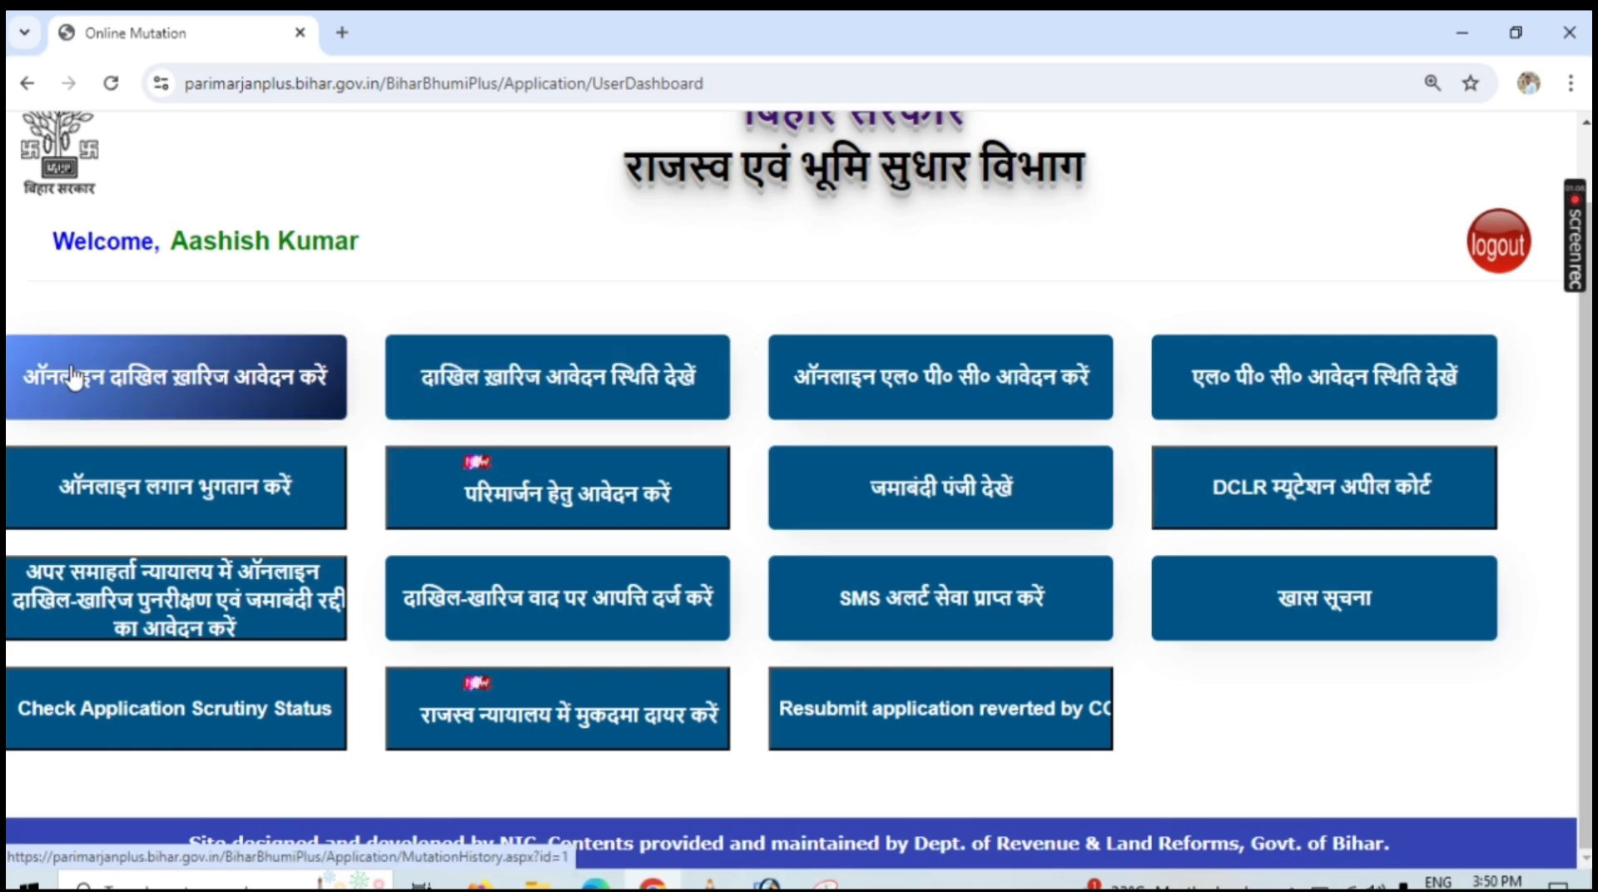
{"action": "left_click", "coordinate": [268, 385]}
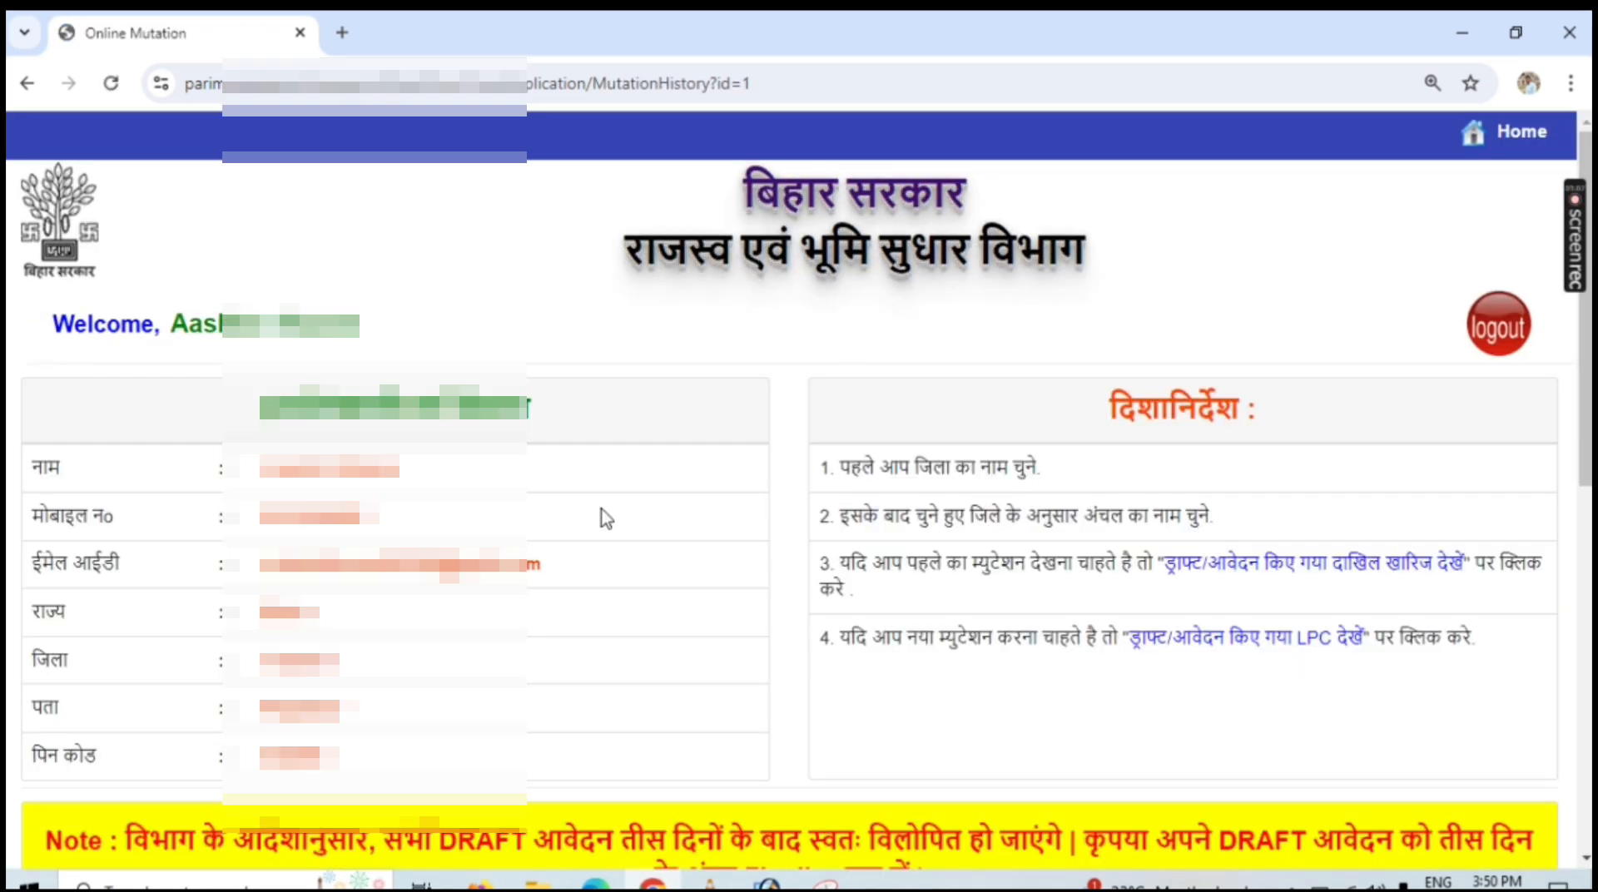
{"action": "scroll", "coordinate": [601, 507], "scroll_direction": "down", "scroll_amount": 10}
{"action": "key", "text": "v"}
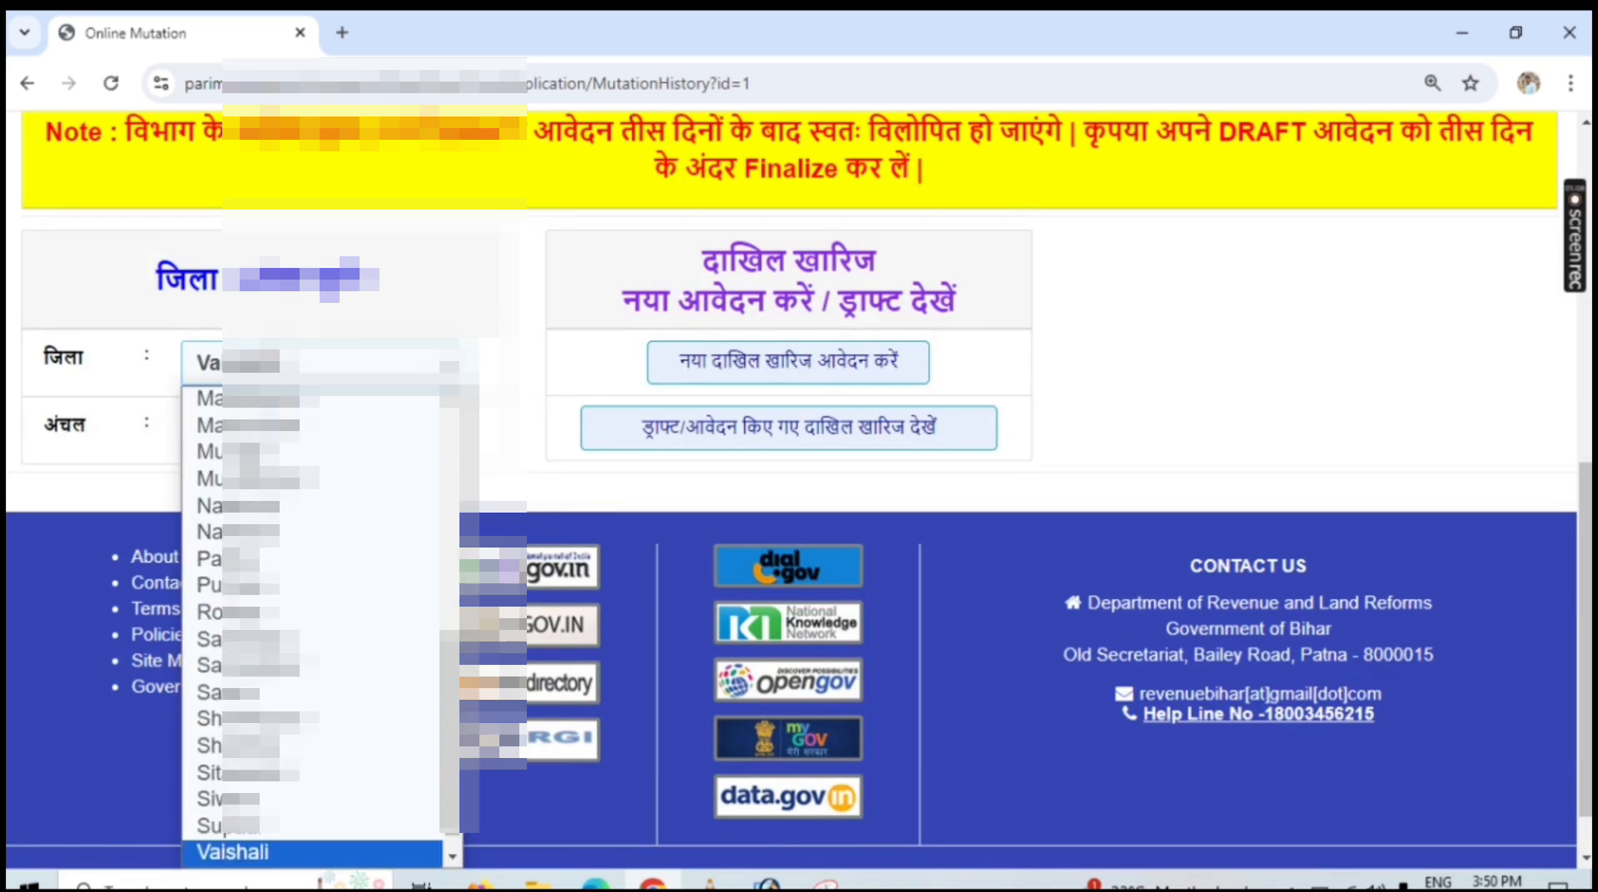
{"action": "key", "text": "Return"}
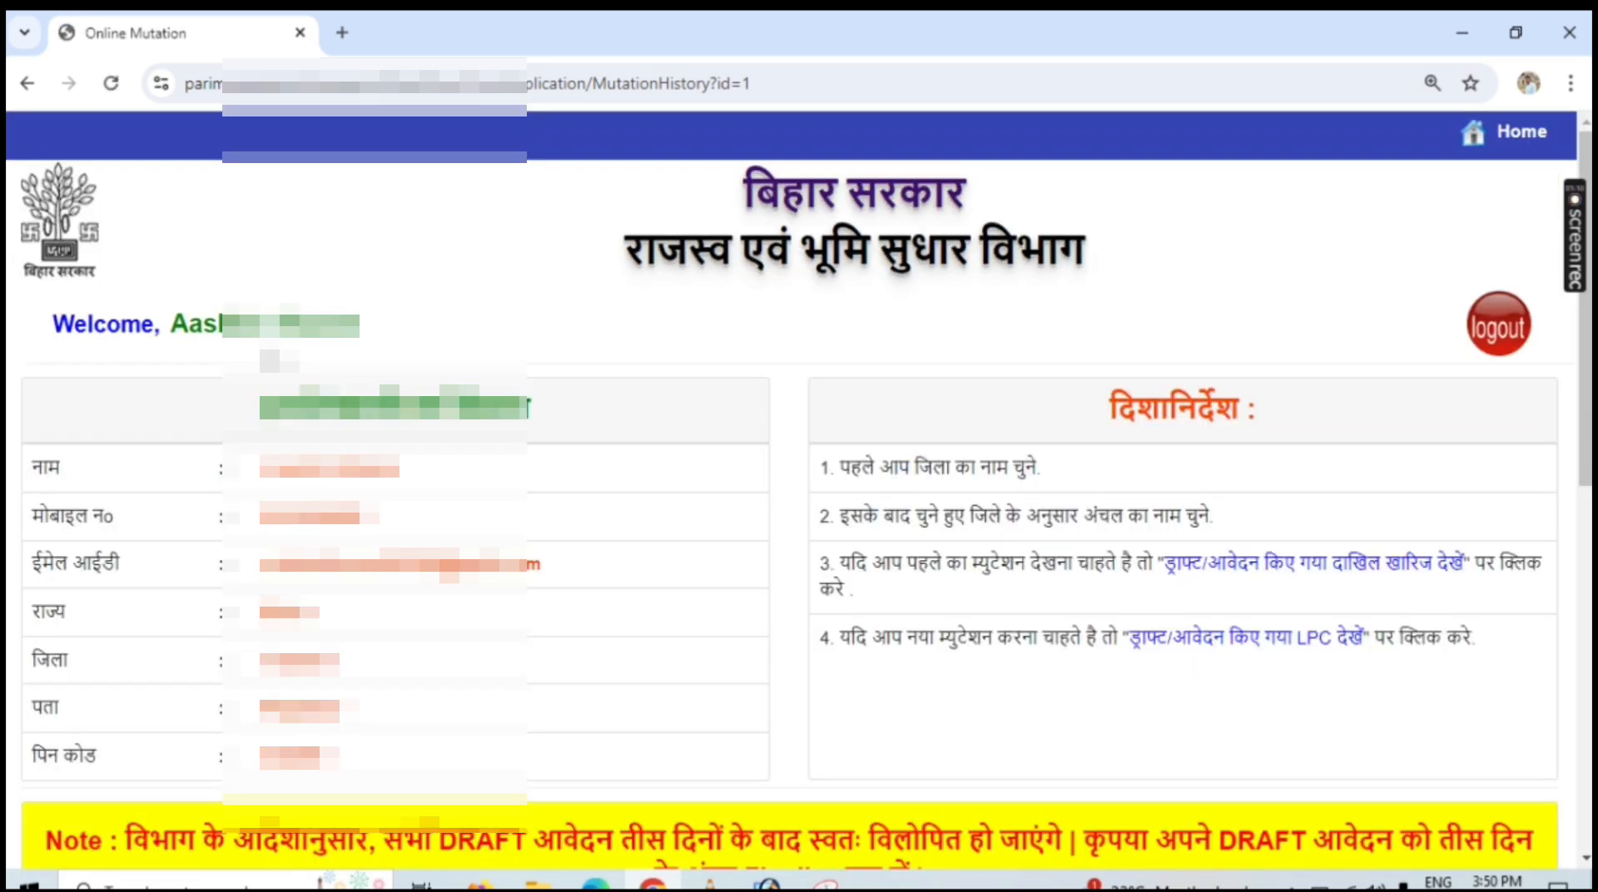
Choose the Mahnar circle and start a new mutation application.
{"action": "scroll", "coordinate": [789, 491], "scroll_direction": "down", "scroll_amount": 3}
{"action": "left_click", "coordinate": [329, 785]}
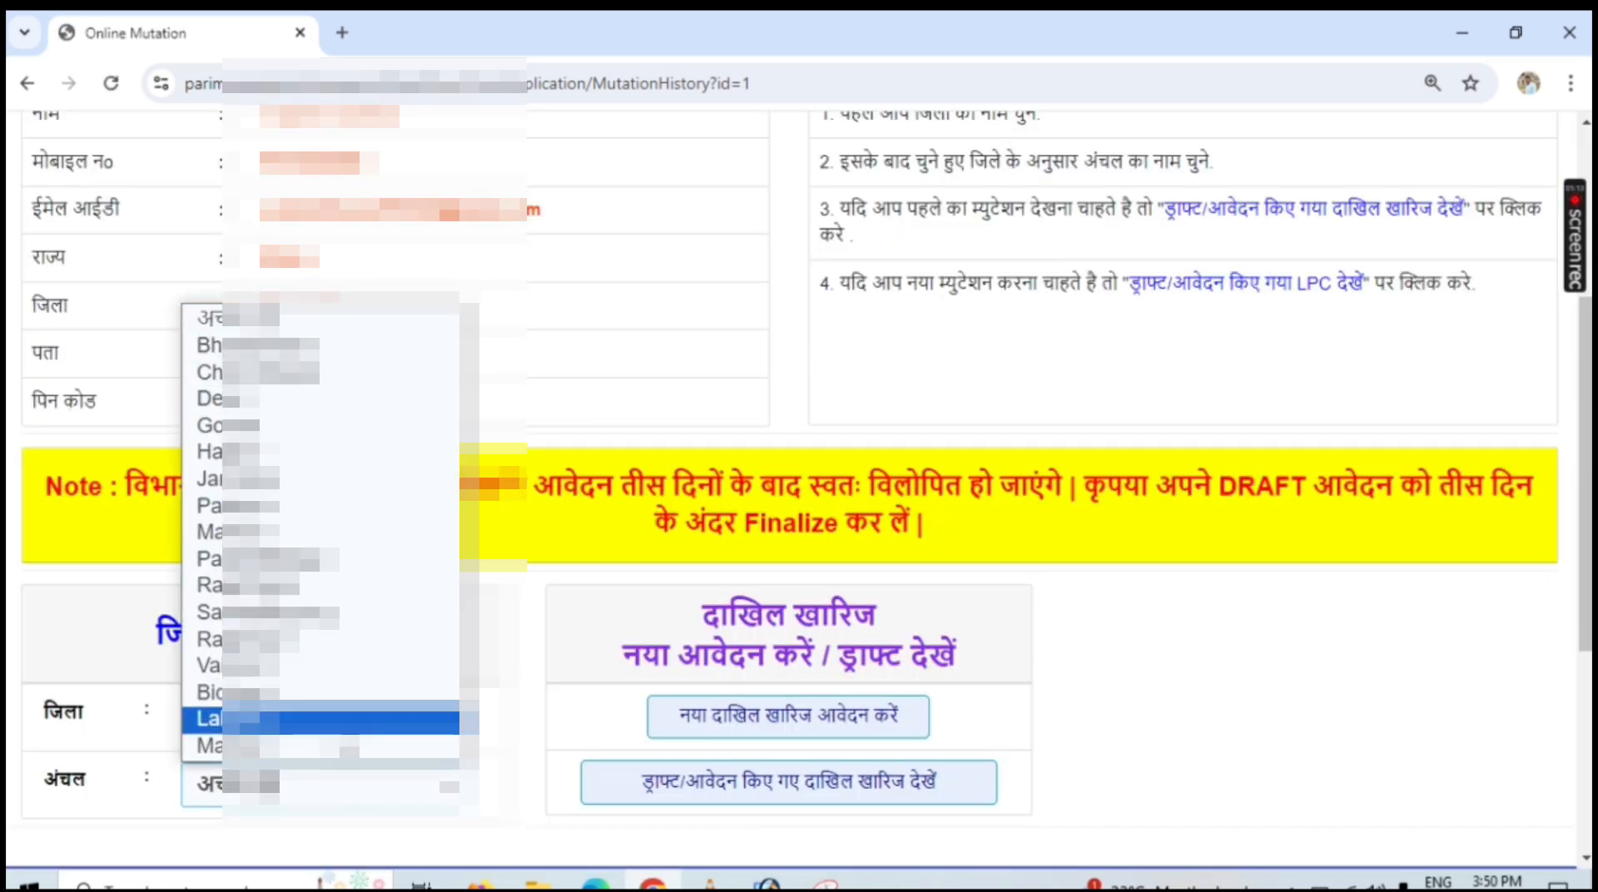
{"action": "left_click", "coordinate": [348, 748]}
{"action": "scroll", "coordinate": [694, 516], "scroll_direction": "down", "scroll_amount": 3}
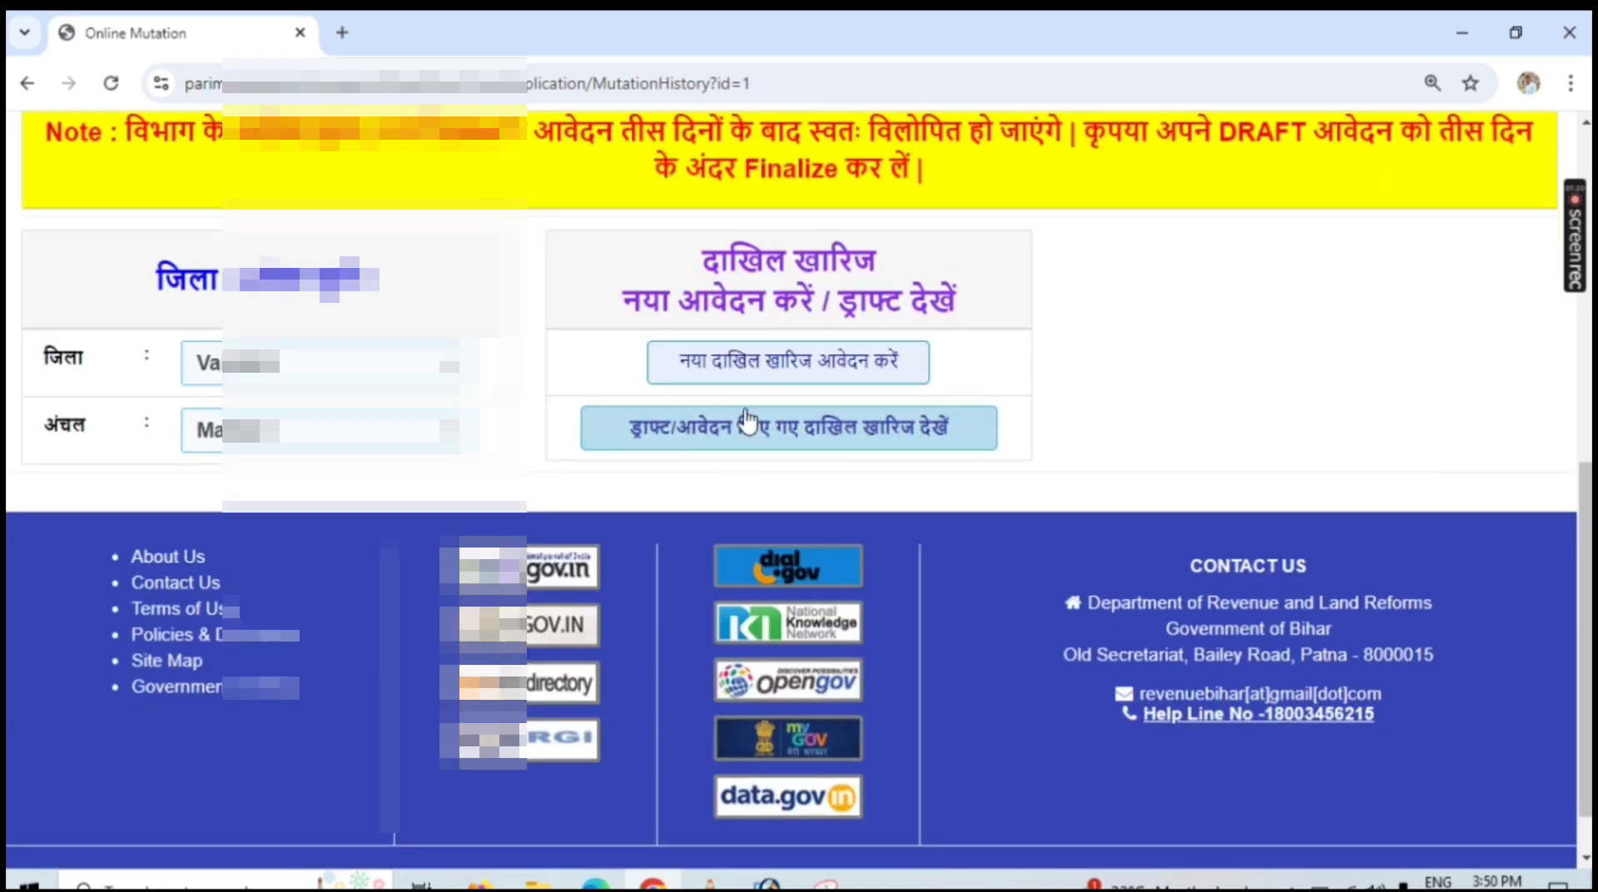
{"action": "left_click", "coordinate": [753, 375]}
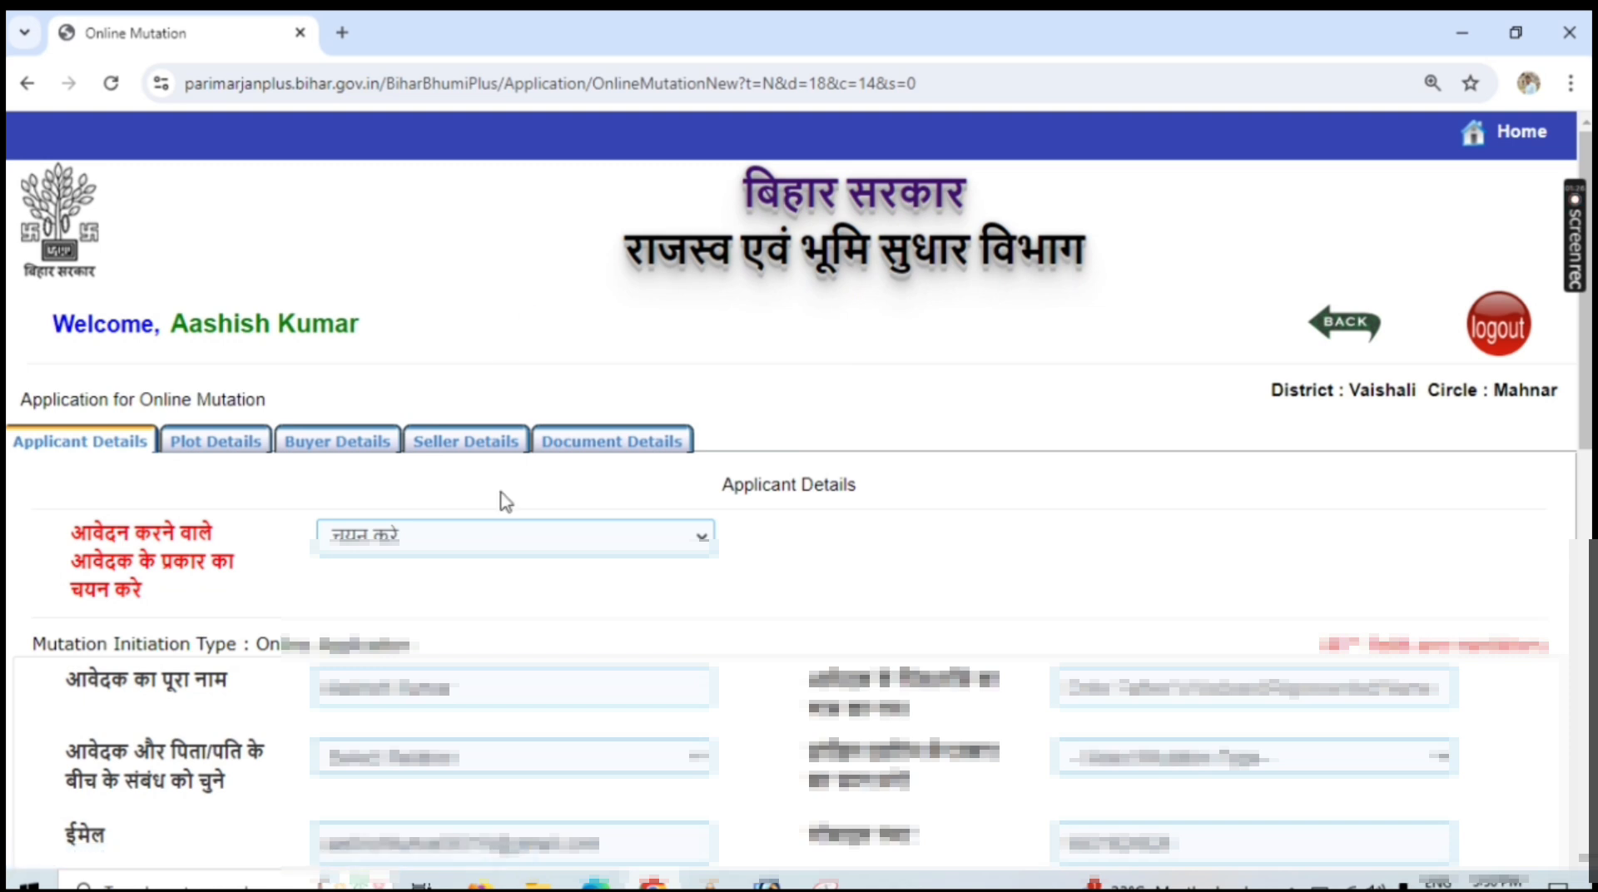
Mark the applicant as the buyer themself and enter the applicant's and father's names.
{"action": "left_click", "coordinate": [504, 535]}
{"action": "left_click", "coordinate": [479, 597]}
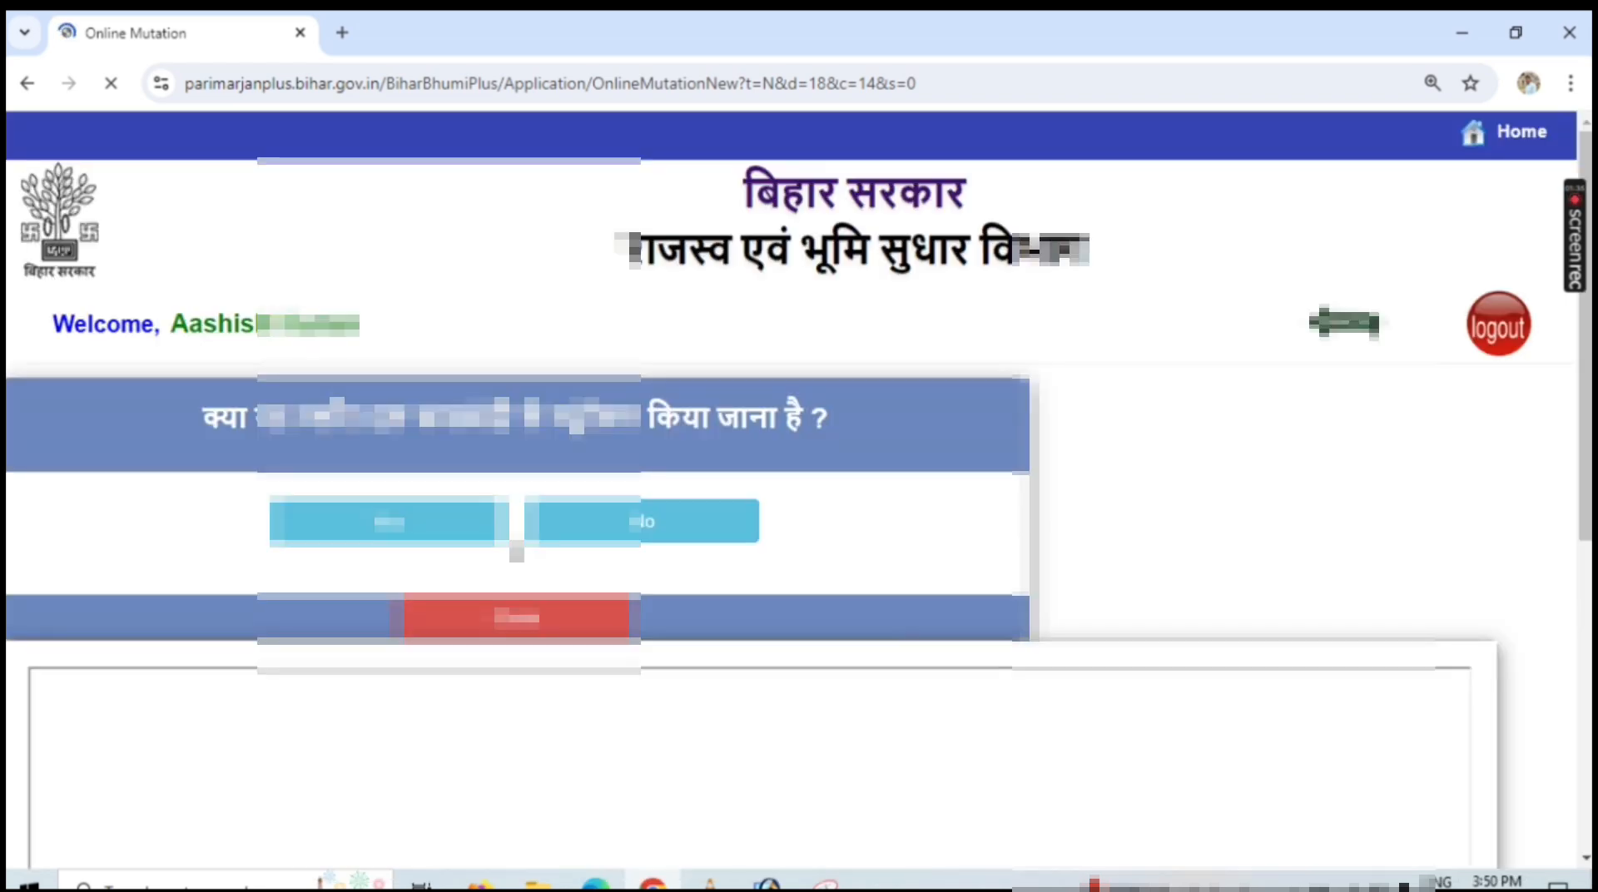
{"action": "scroll", "coordinate": [499, 546], "scroll_direction": "down", "scroll_amount": 3}
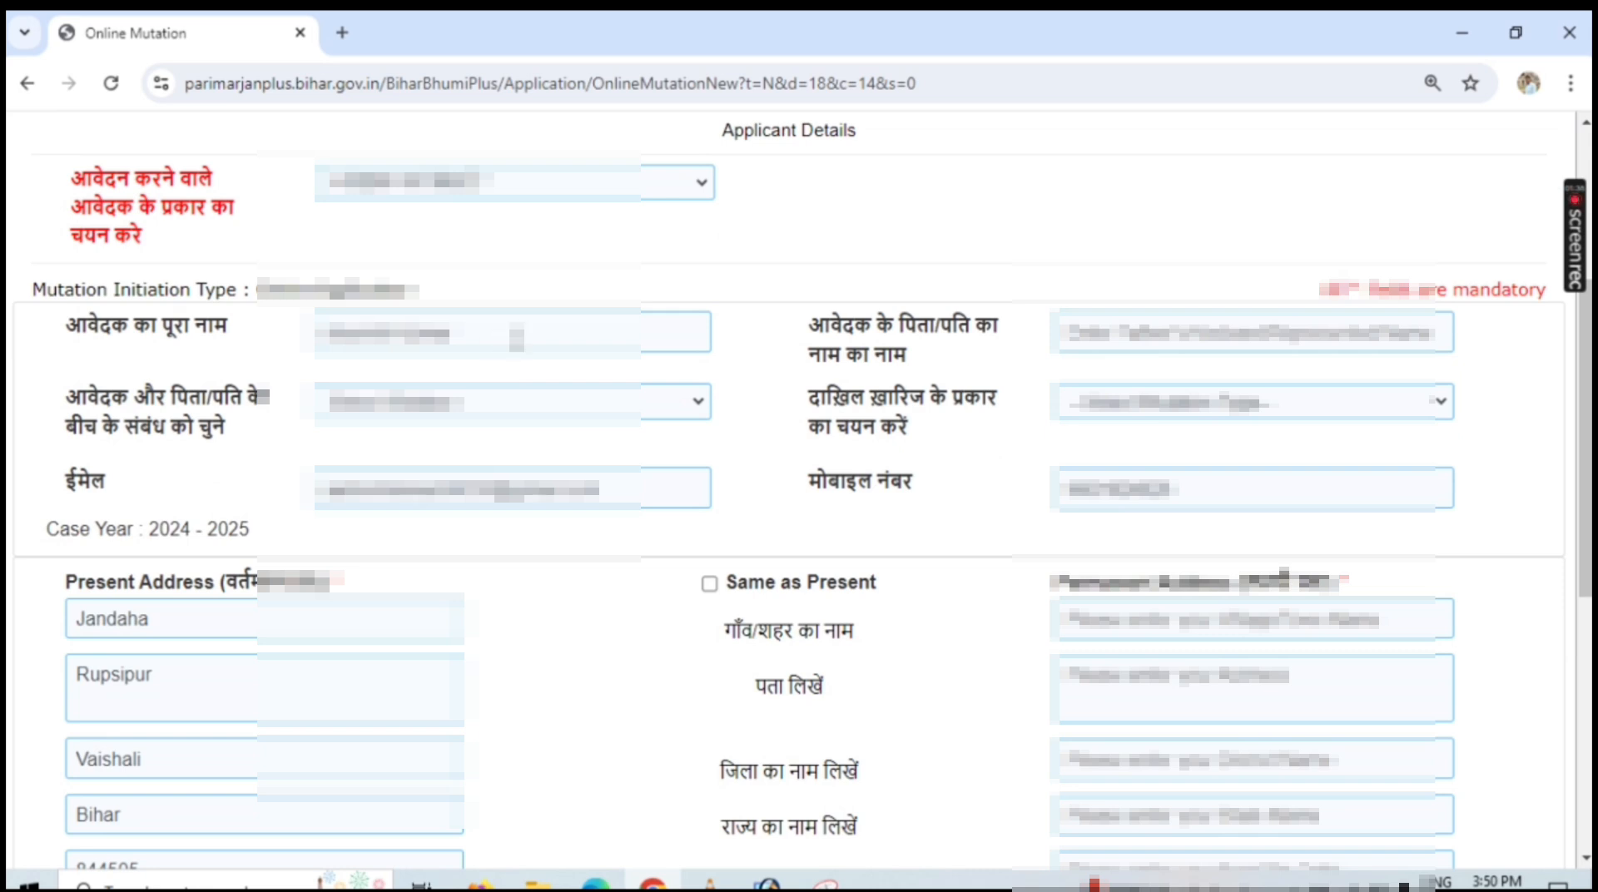
{"action": "left_click_drag", "start_coordinate": [516, 337], "coordinate": [229, 340]}
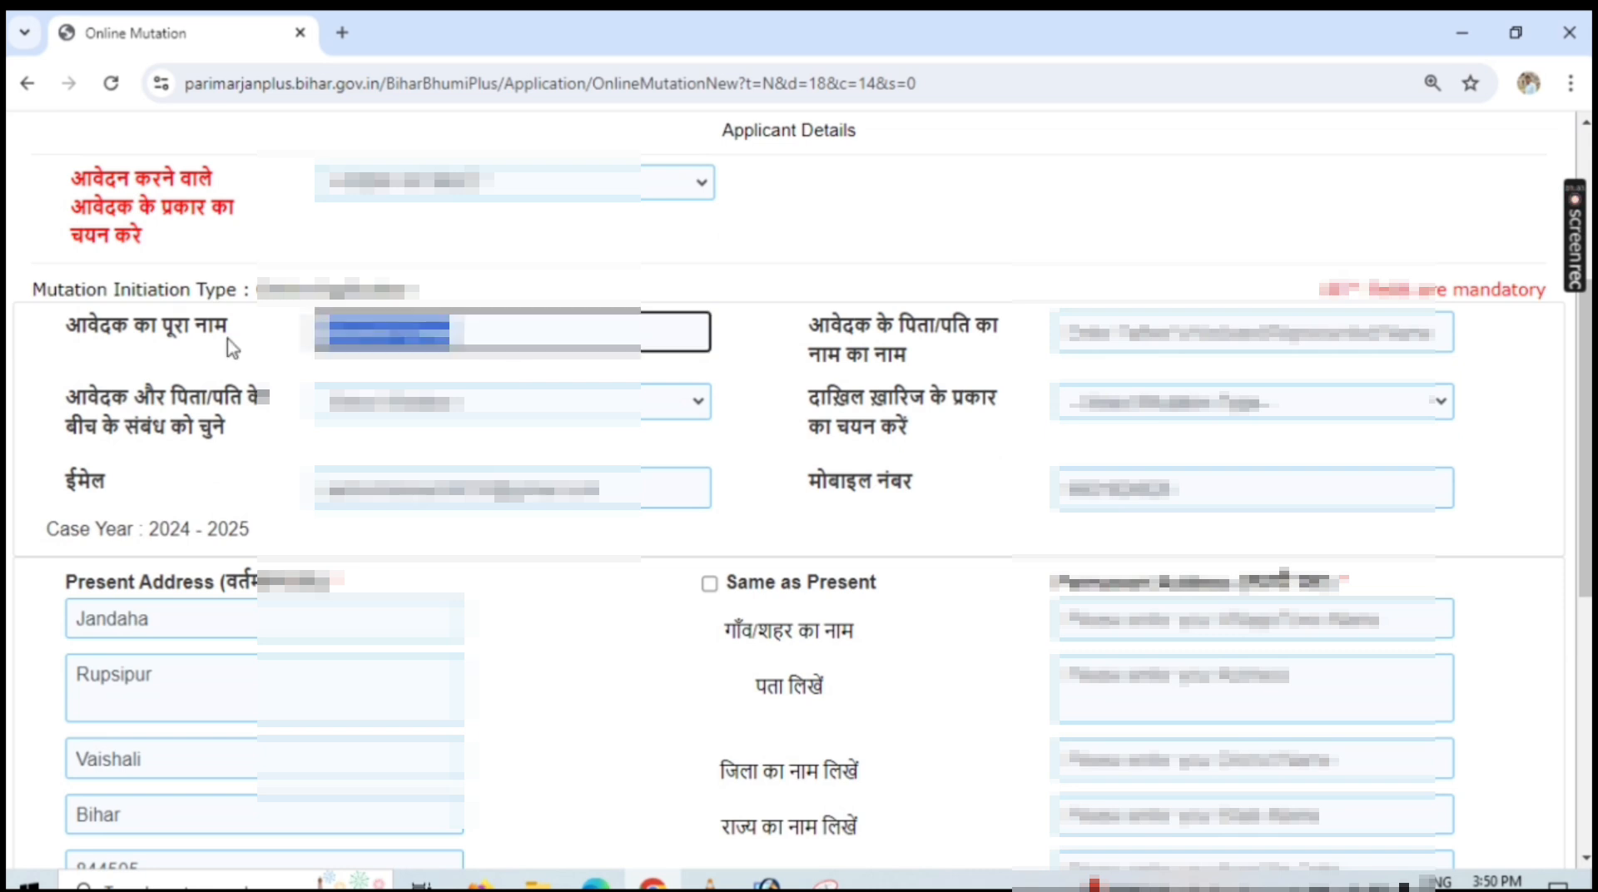
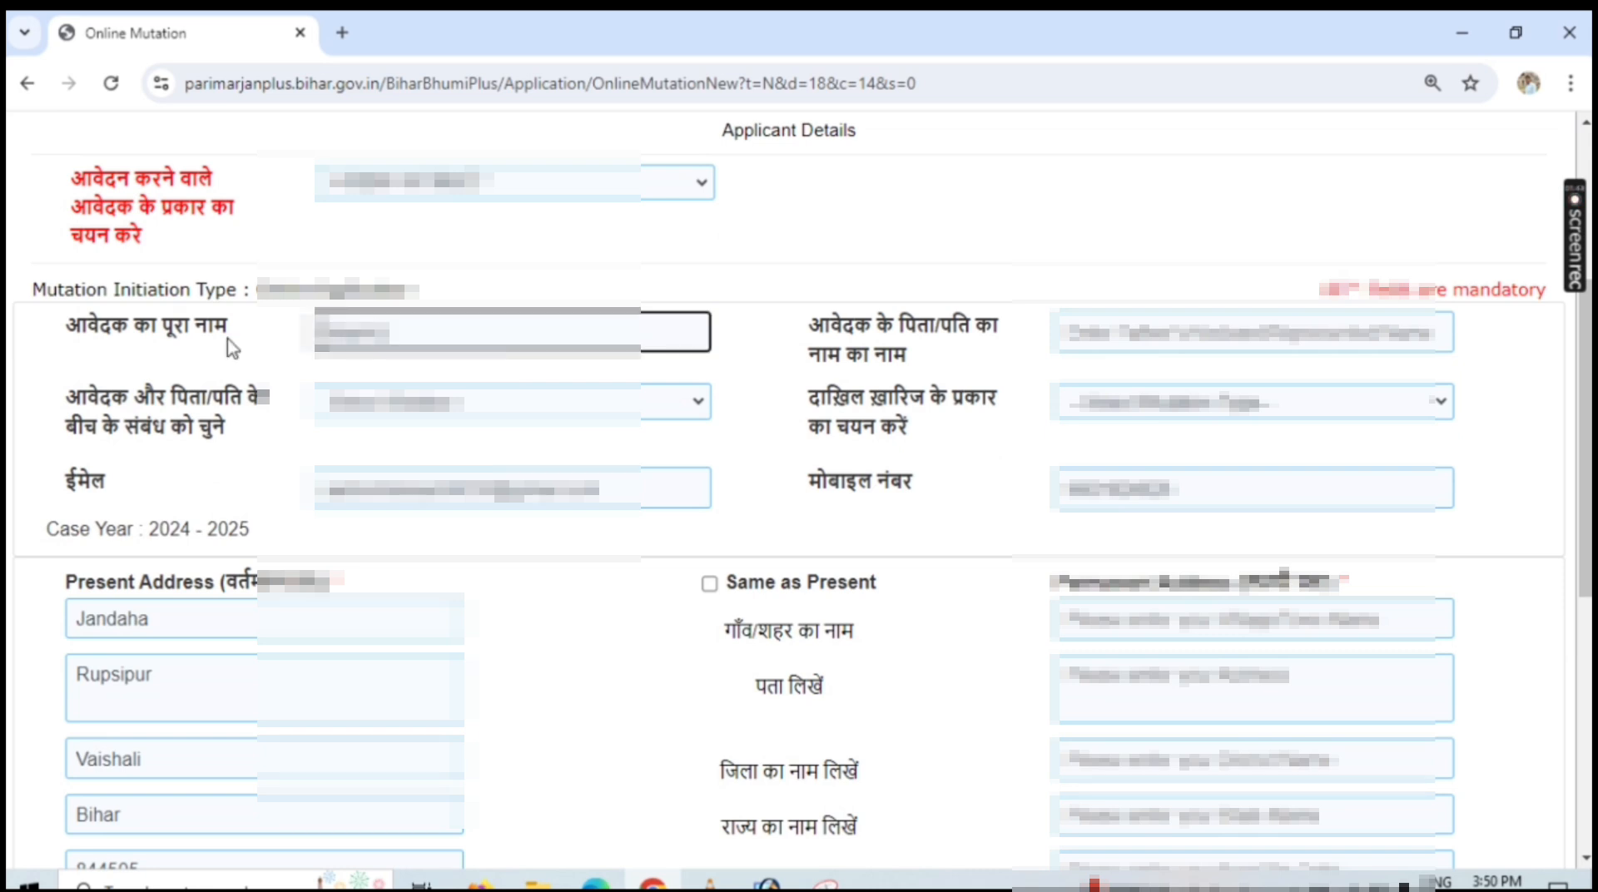
{"action": "key", "text": "Tab"}
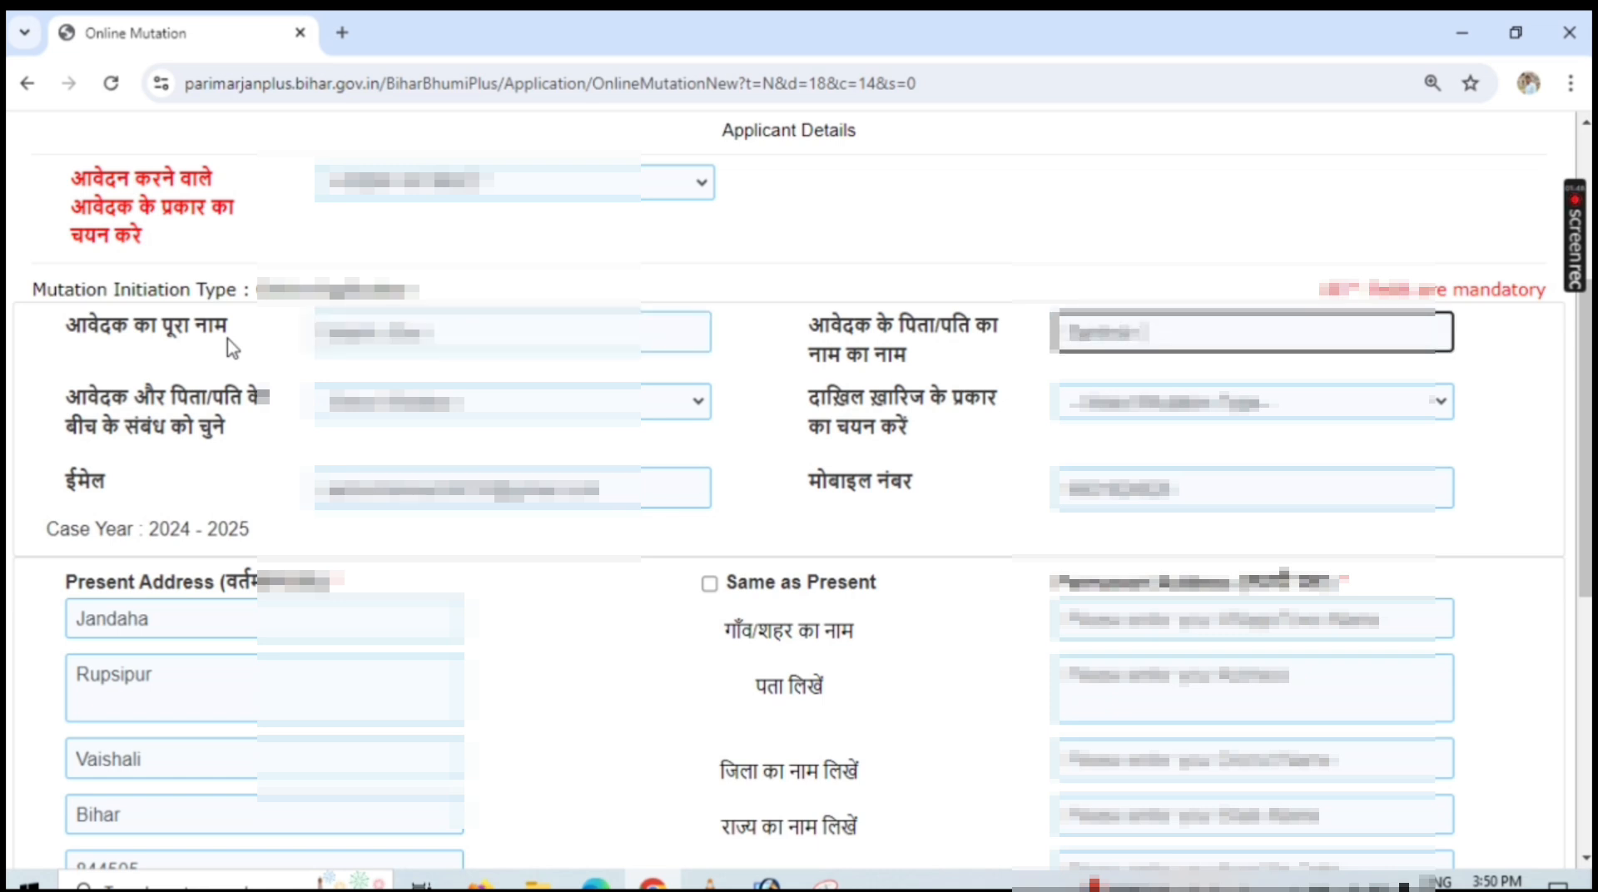
Choose the applicant's relationship and set the mutation type to Sale/Purchase.
{"action": "key", "text": "Tab"}
{"action": "key", "text": "alt+Down"}
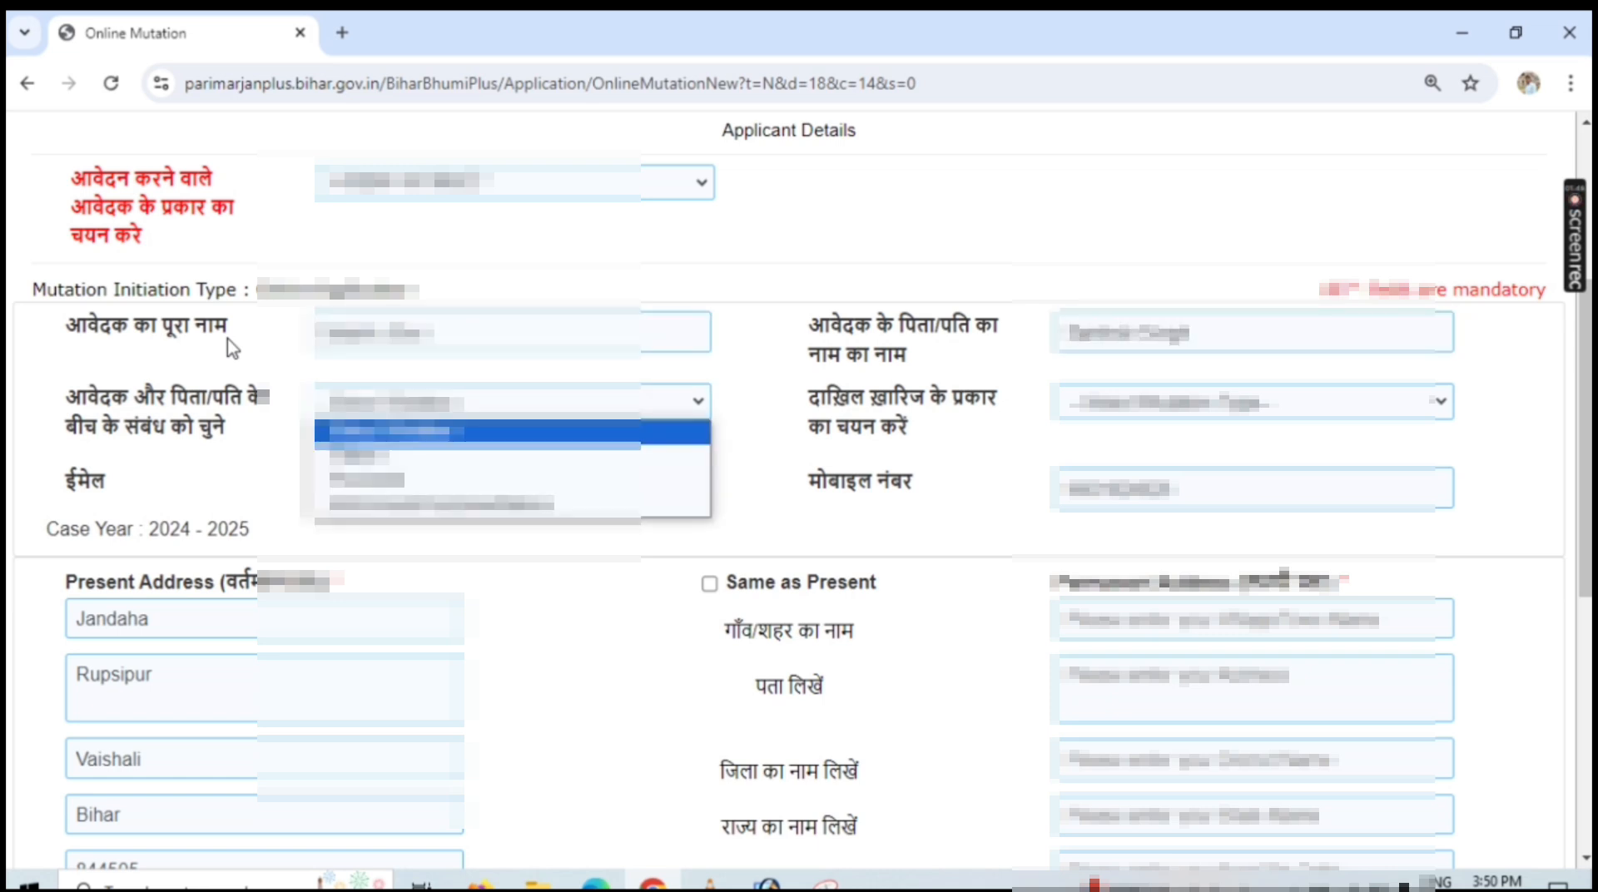
{"action": "left_click", "coordinate": [381, 481]}
{"action": "left_click", "coordinate": [1099, 403]}
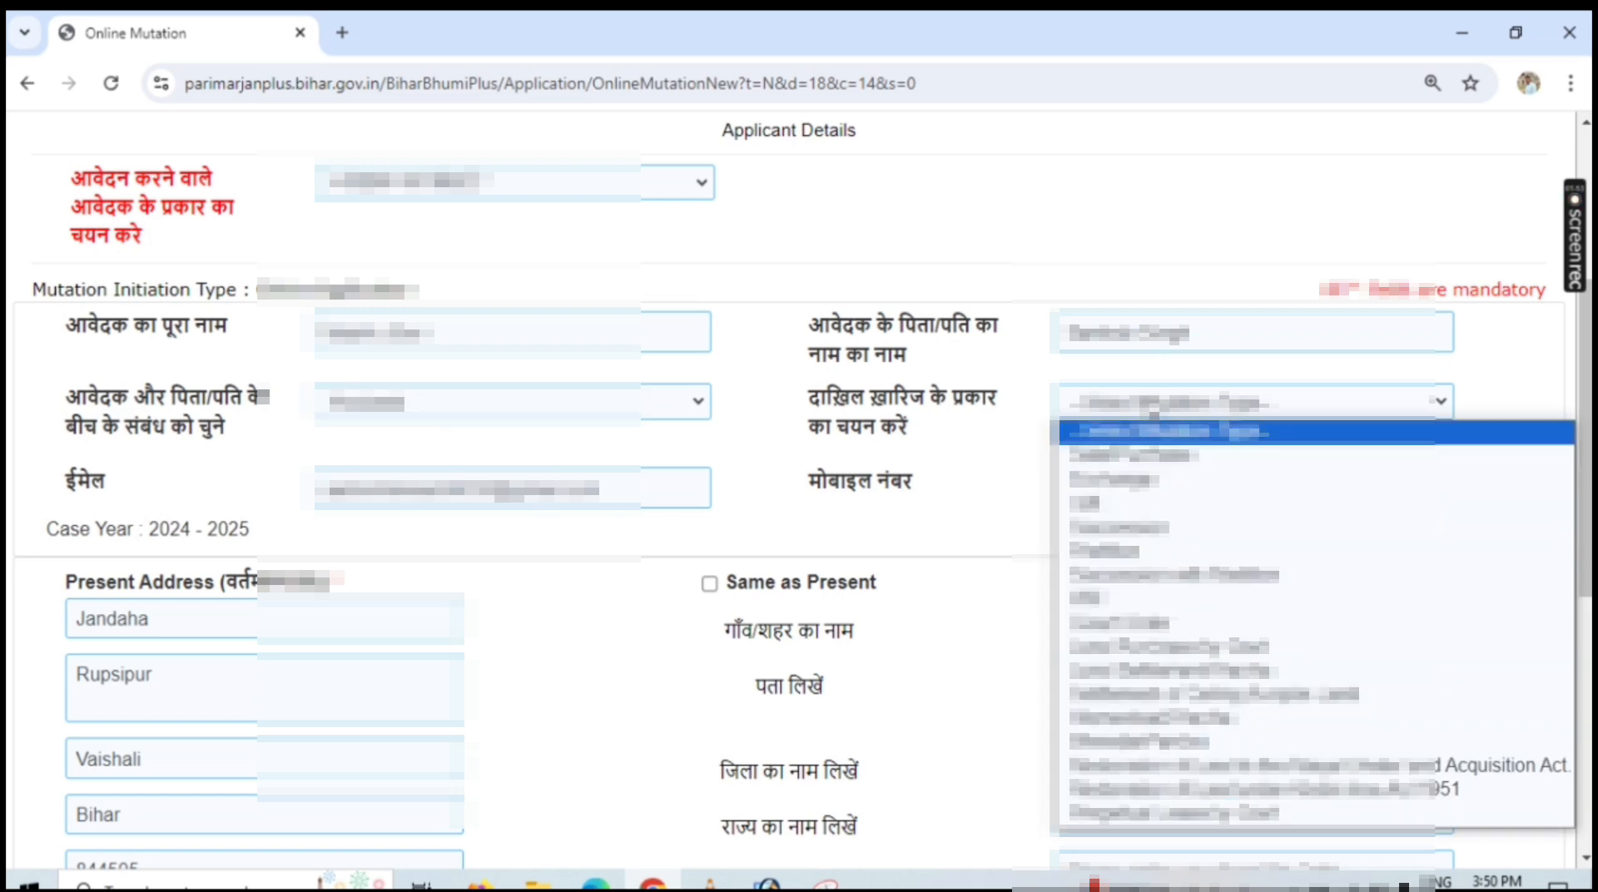
{"action": "left_click", "coordinate": [1073, 441]}
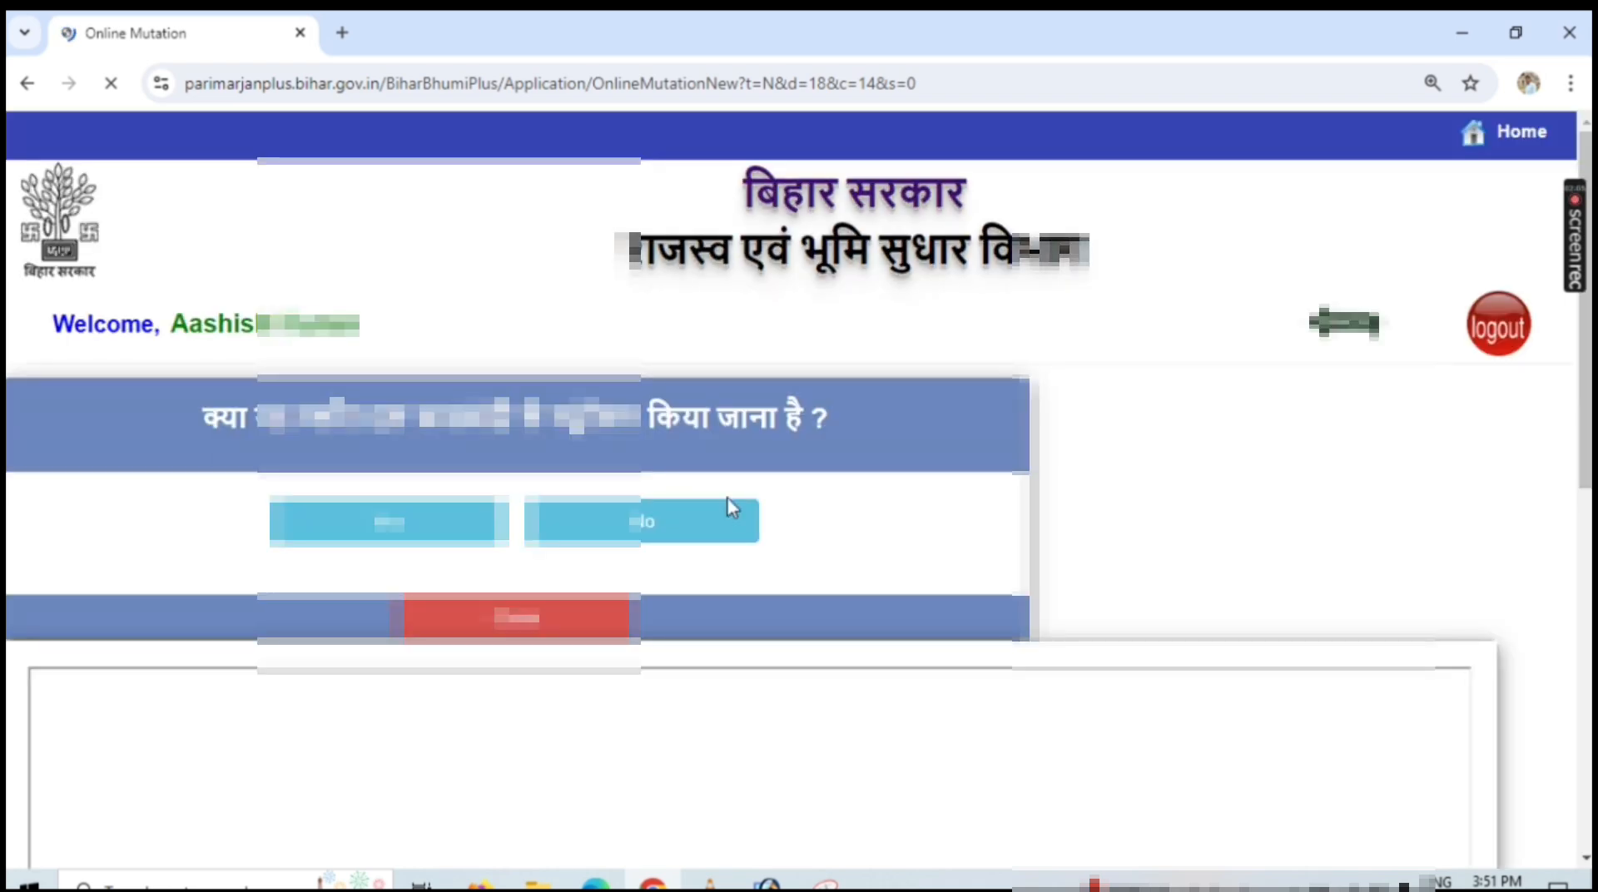
Answer yes to the portal prompt and replace the applicant's mobile number.
{"action": "left_click", "coordinate": [389, 522]}
{"action": "scroll", "coordinate": [1006, 542], "scroll_direction": "down", "scroll_amount": 6}
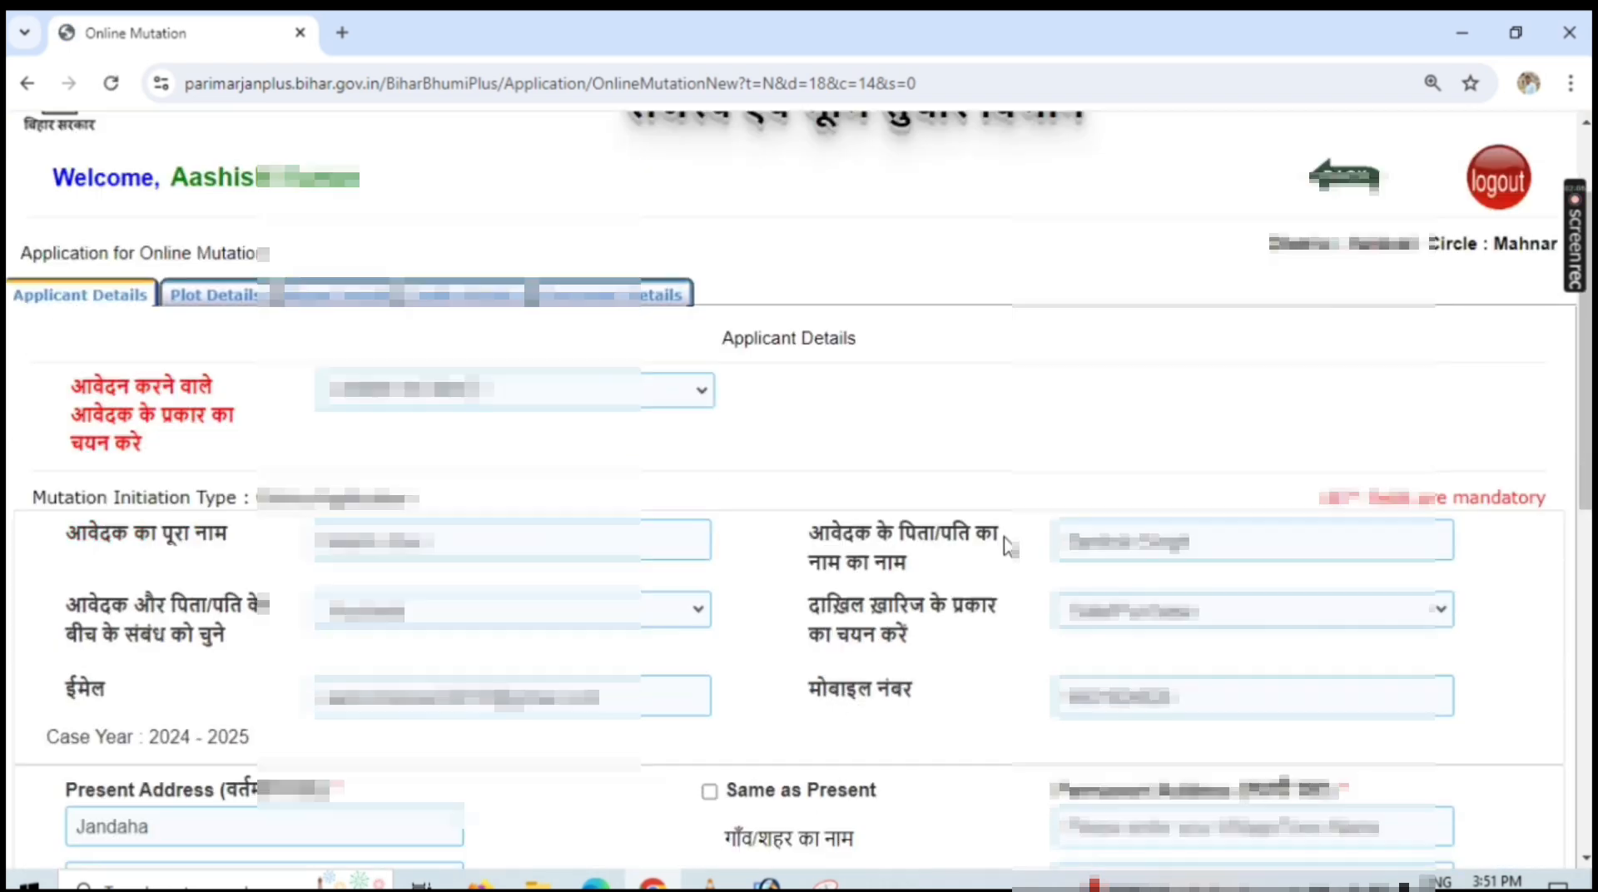
{"action": "left_click_drag", "start_coordinate": [1195, 480], "coordinate": [833, 505]}
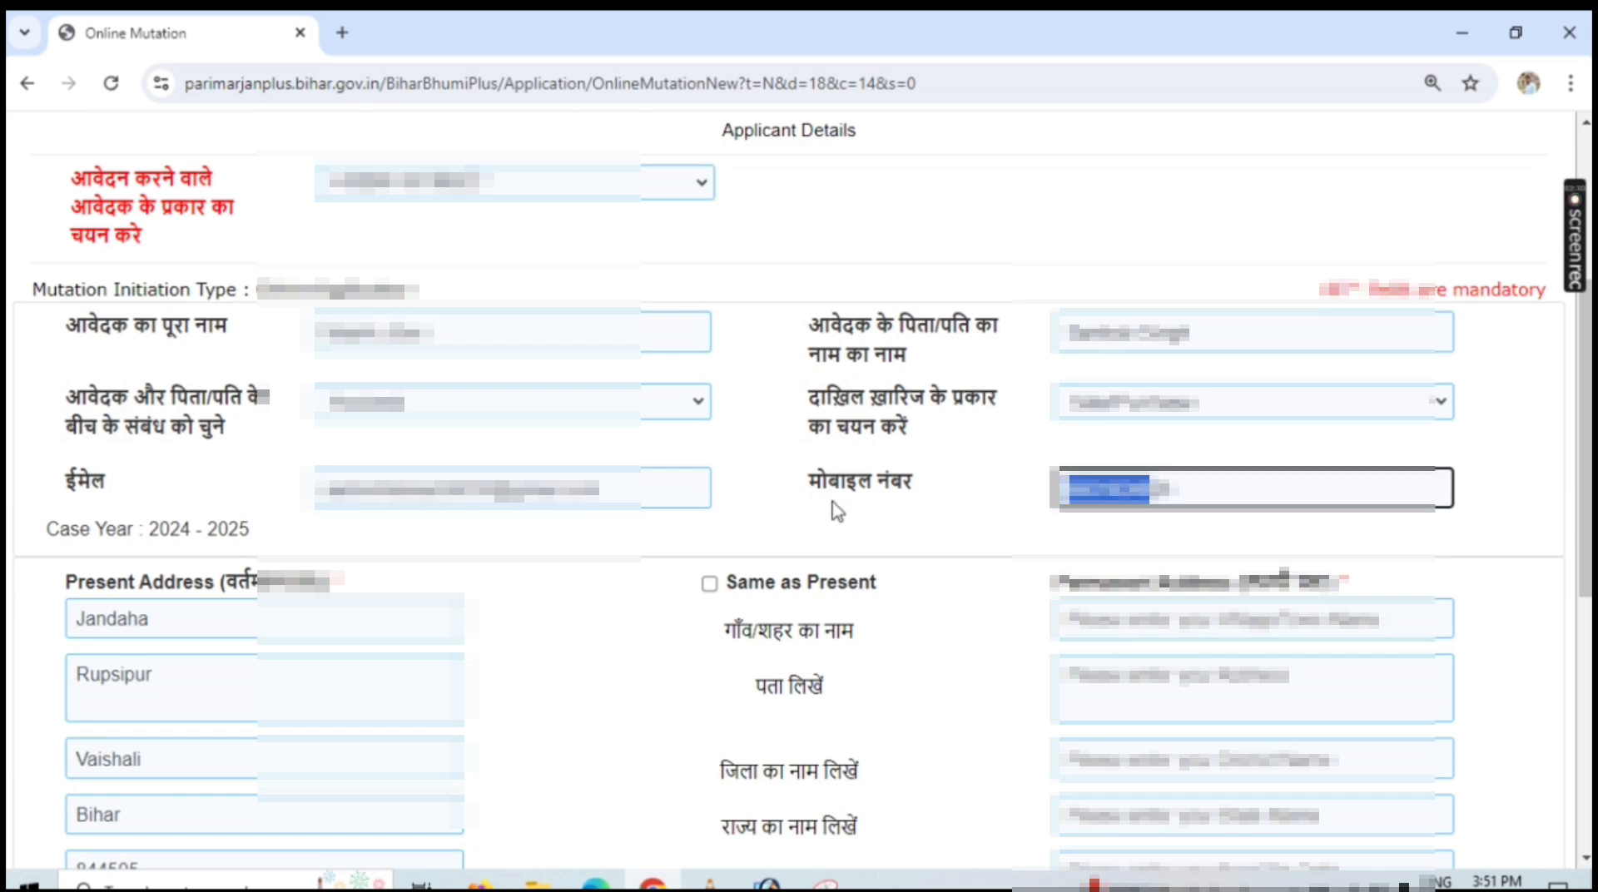
{"action": "left_click", "coordinate": [1350, 528]}
{"action": "left_click_drag", "start_coordinate": [1358, 498], "coordinate": [1032, 546]}
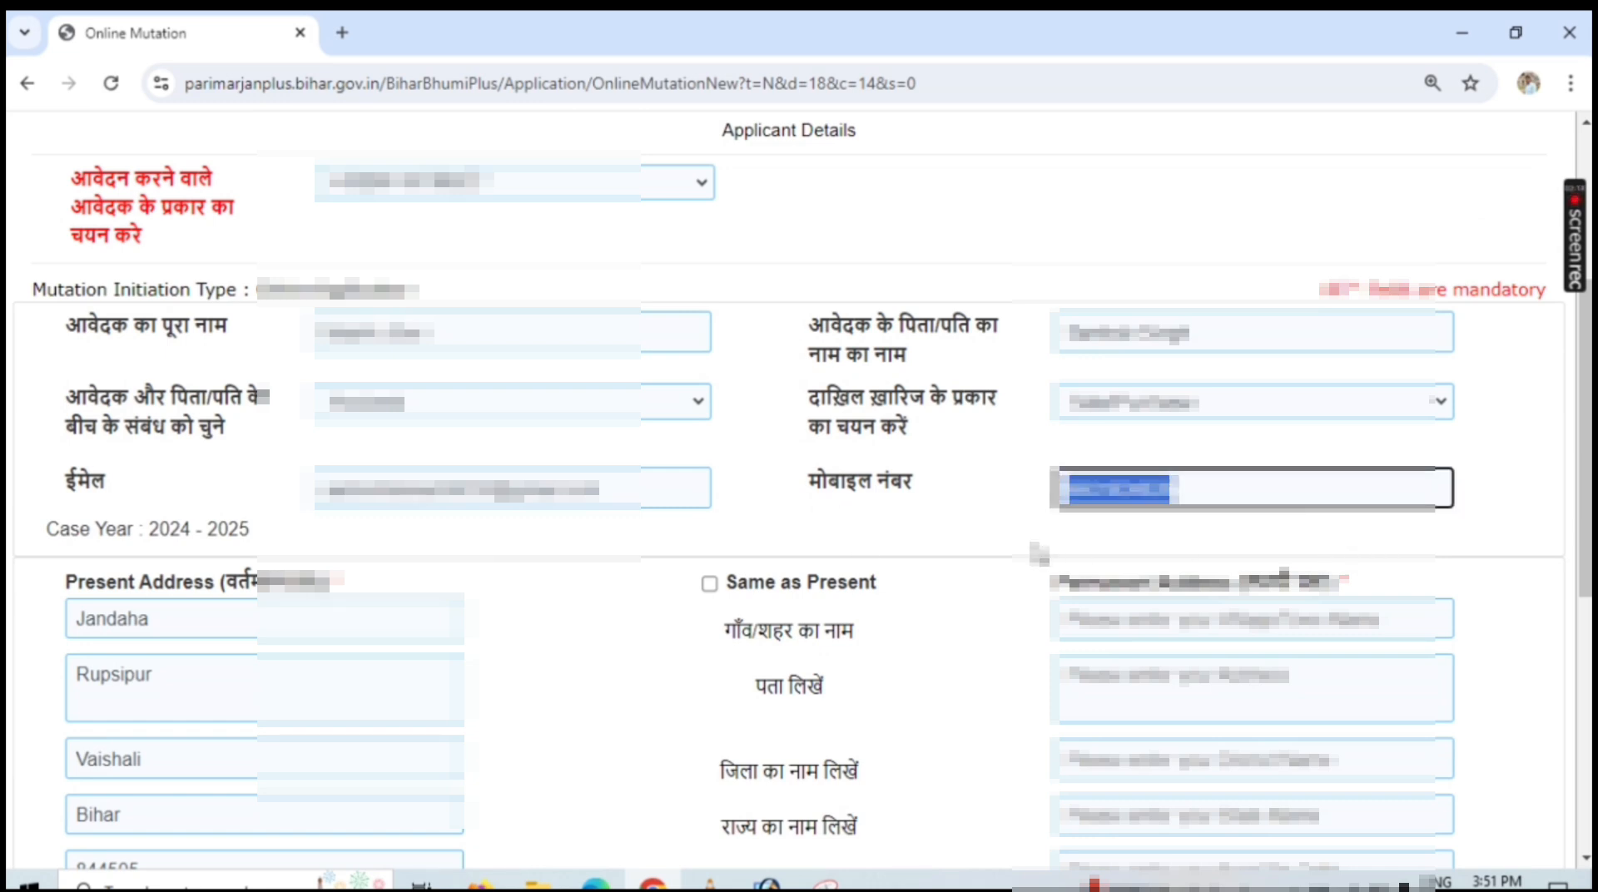
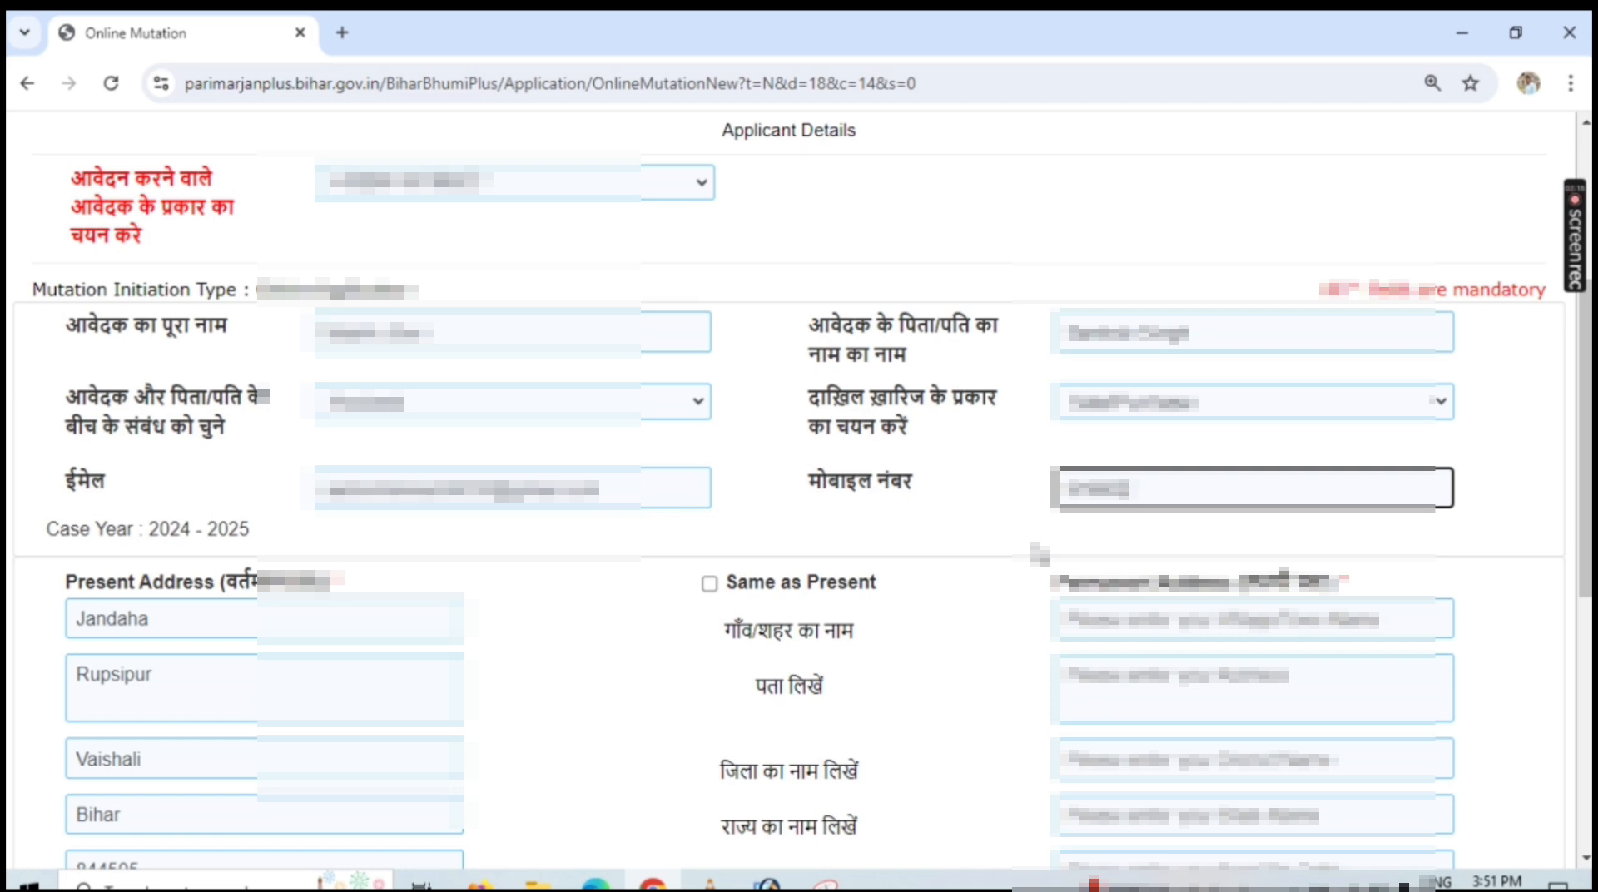
{"action": "key", "text": "Tab"}
{"action": "key", "text": "Tab"}
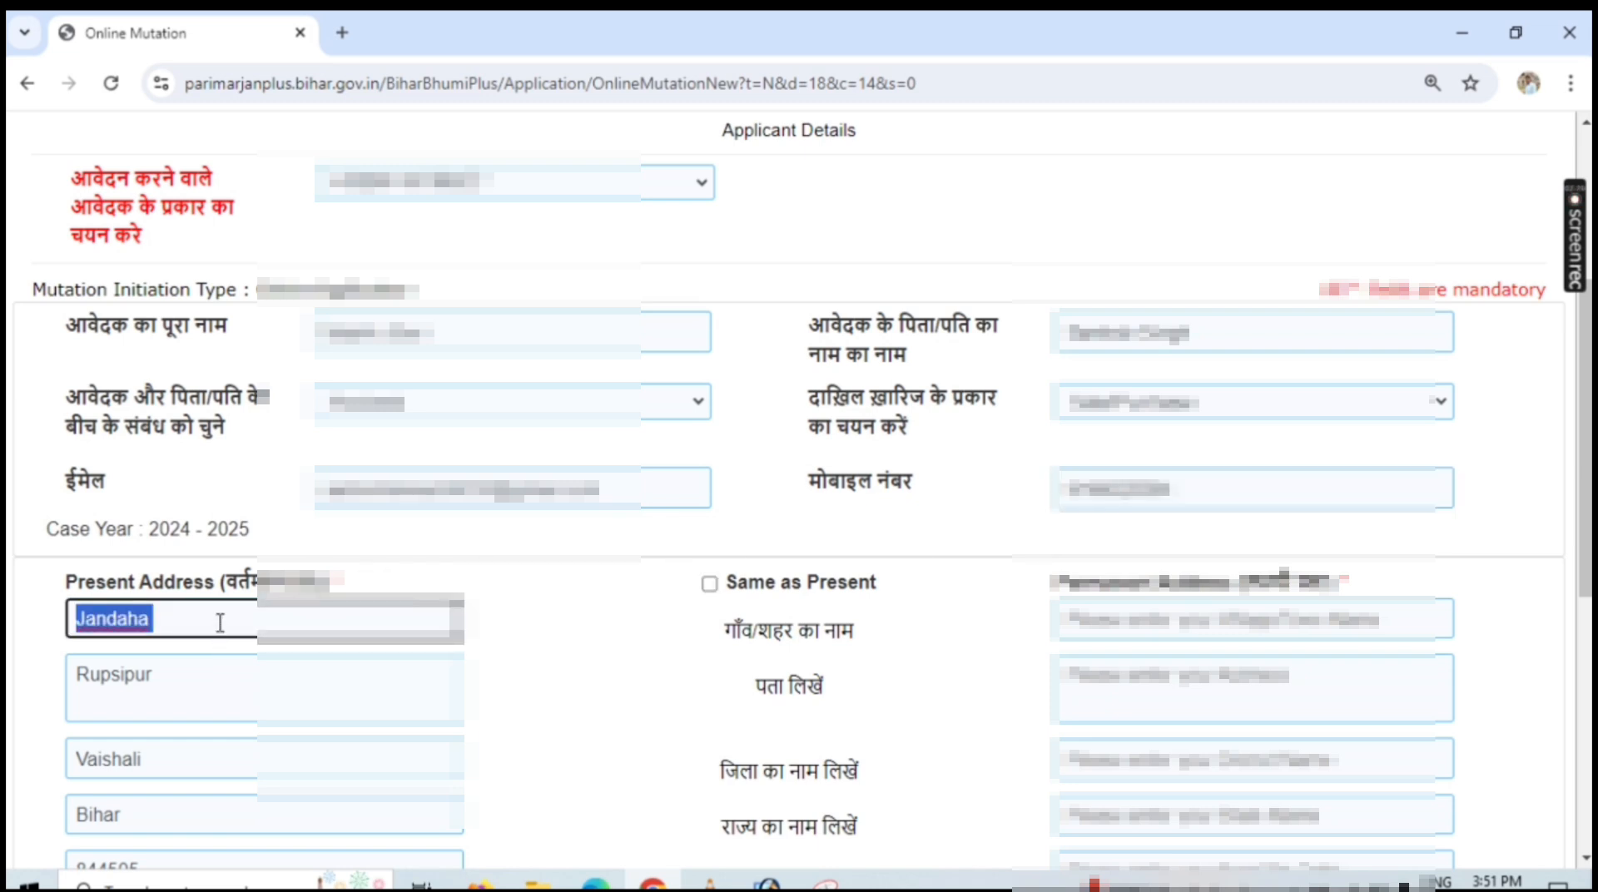
Enter the present village and rewrite the full present address line.
{"action": "type", "text": "Karnauti"}
{"action": "key", "text": "Tab"}
{"action": "key", "text": "Tab"}
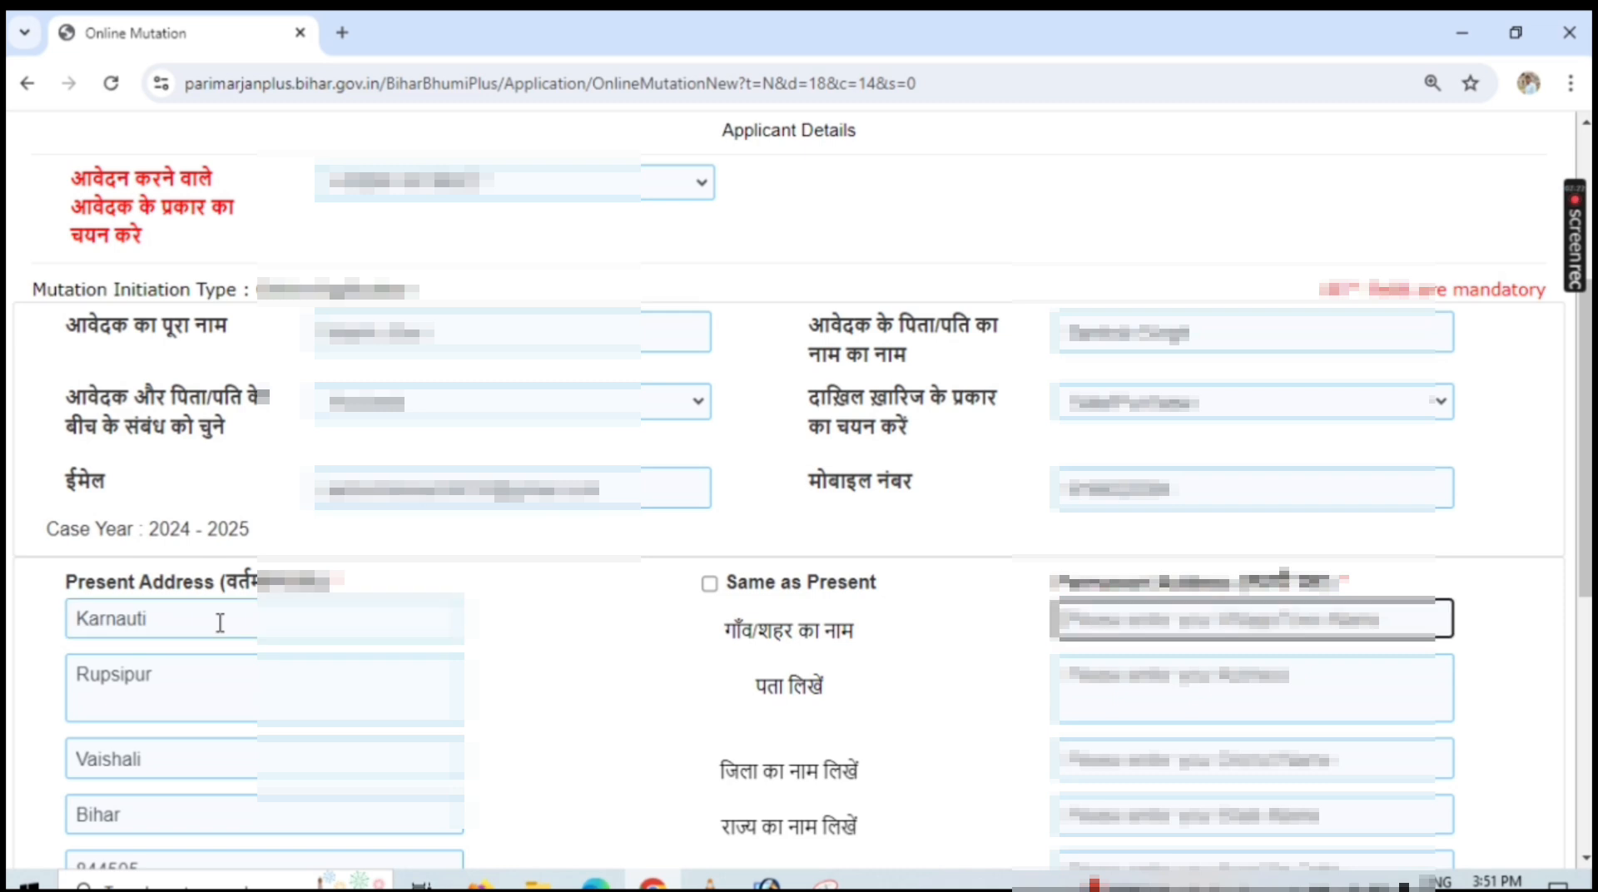
{"action": "key", "text": "ctrl+a"}
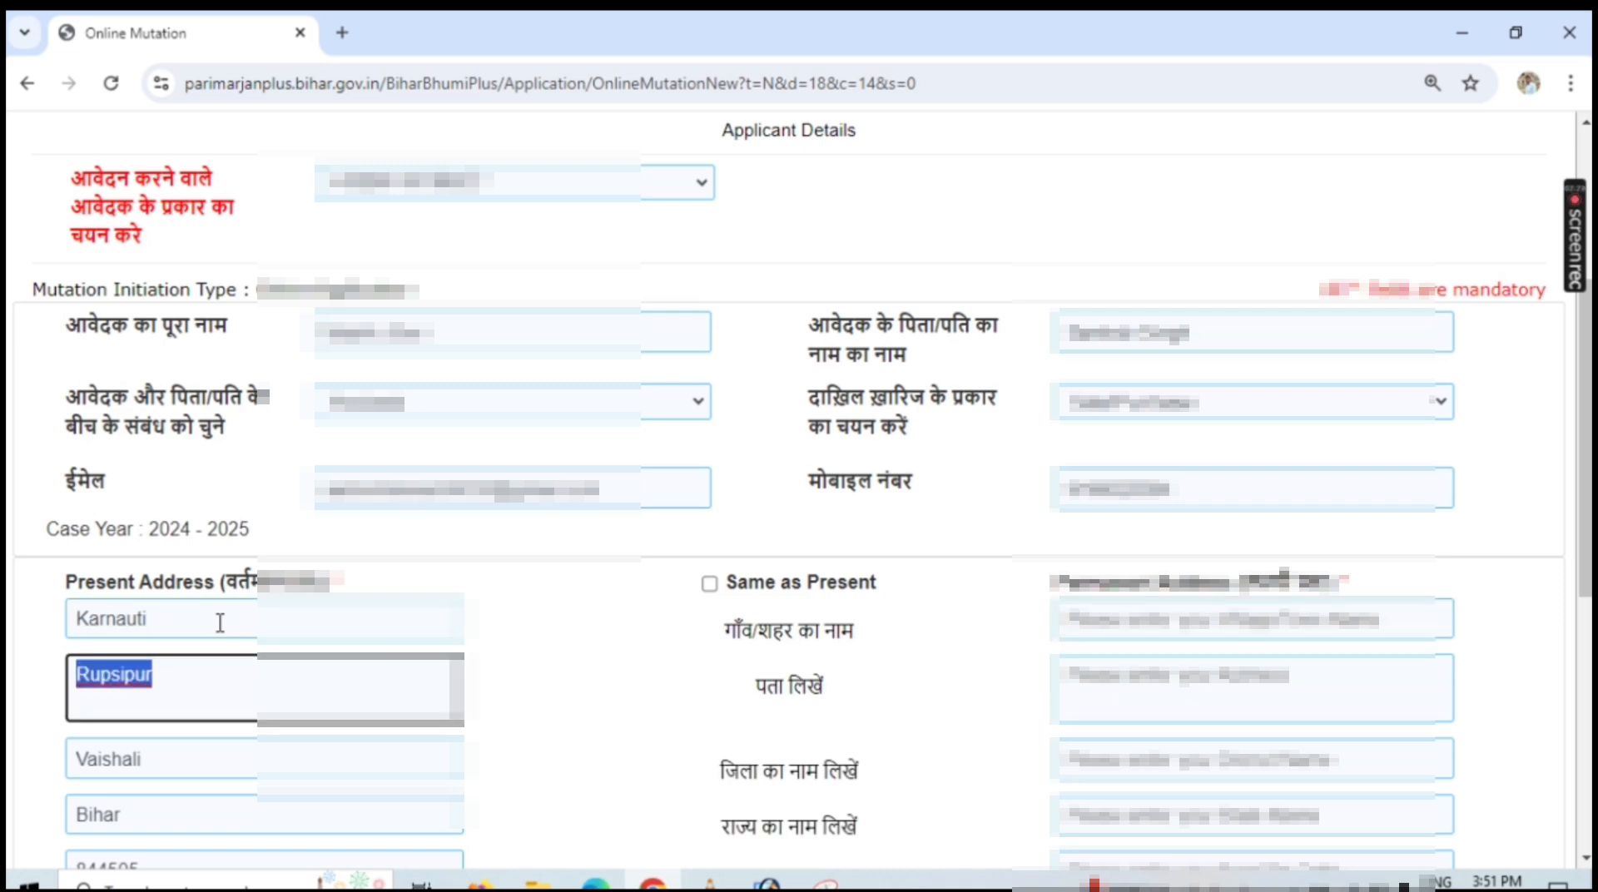
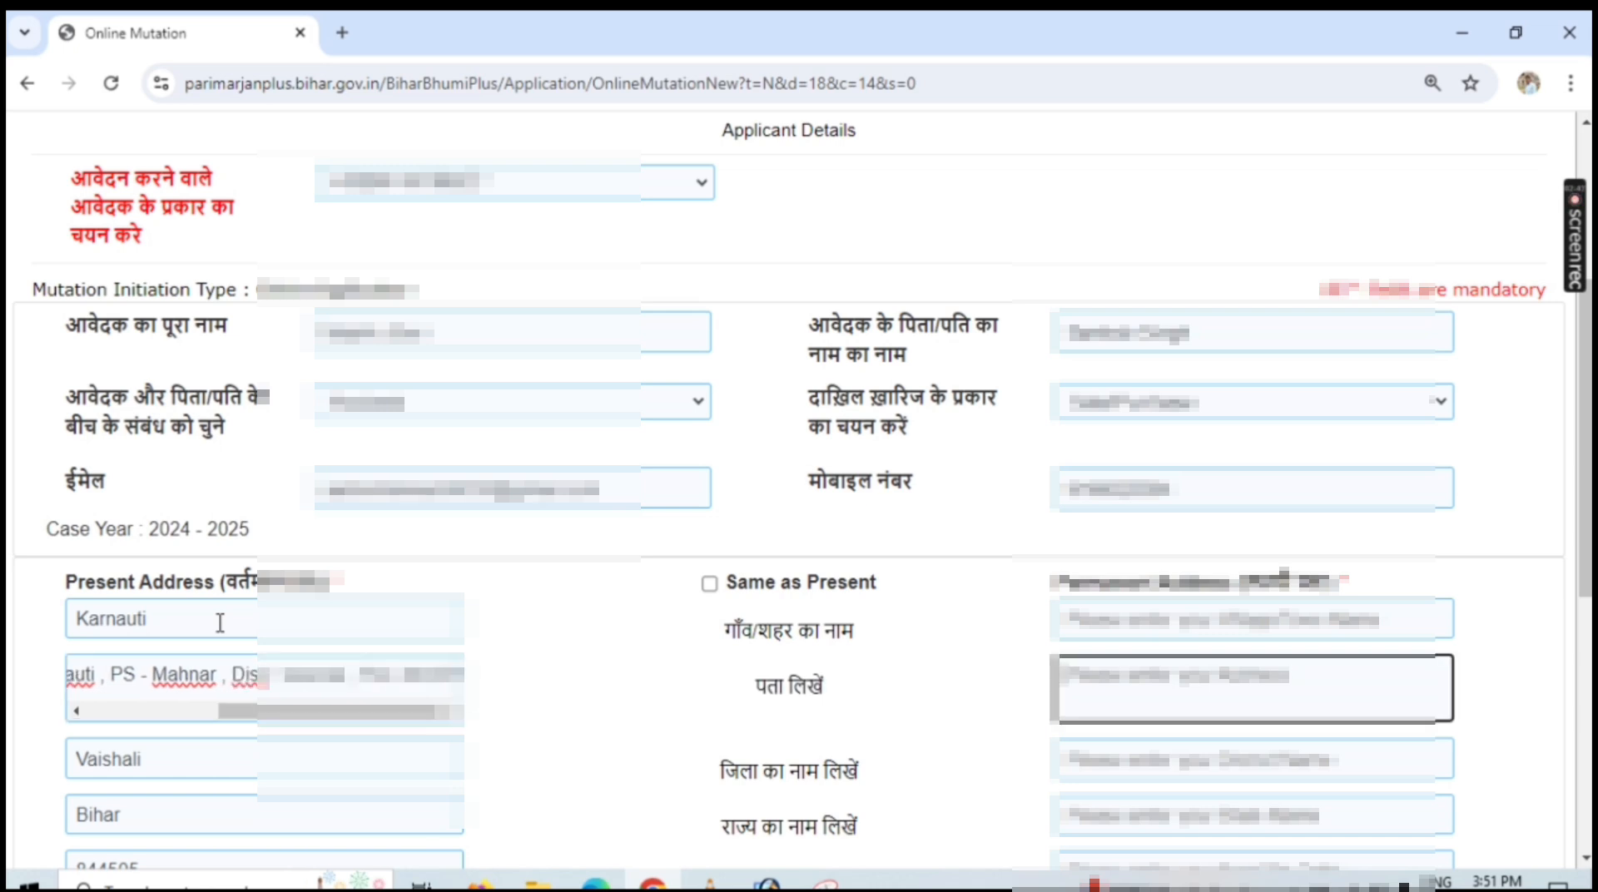
{"action": "key", "text": "Tab"}
{"action": "triple_click", "coordinate": [142, 681]}
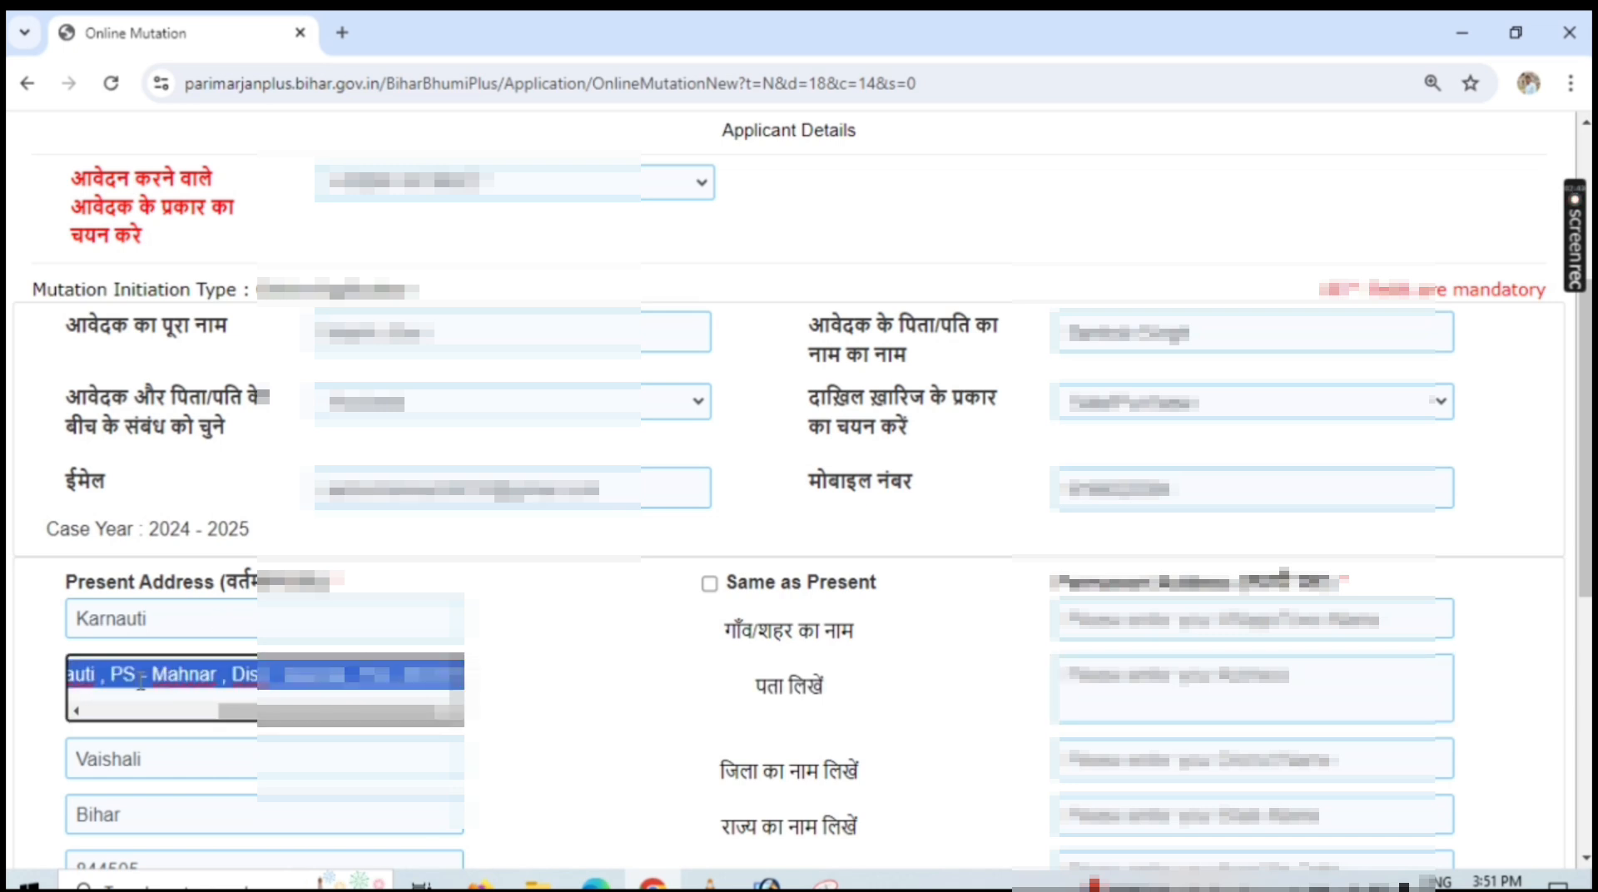
{"action": "left_click", "coordinate": [554, 603]}
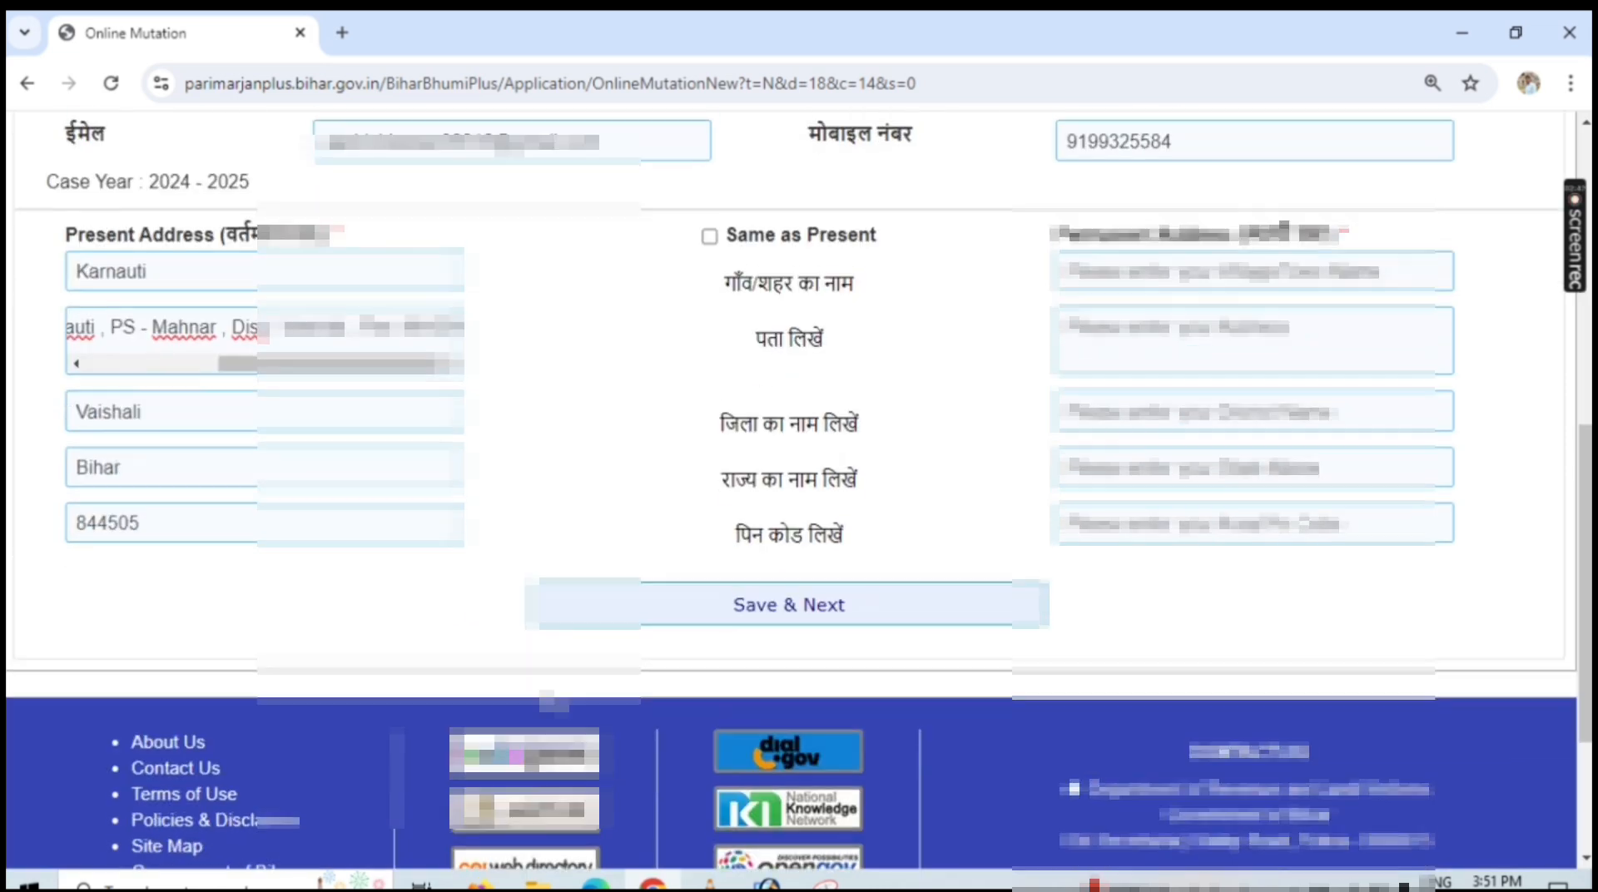
Correct the present PIN code and copy the present address into the permanent address.
{"action": "scroll", "coordinate": [616, 699], "scroll_direction": "down", "scroll_amount": 4}
{"action": "left_click", "coordinate": [219, 518]}
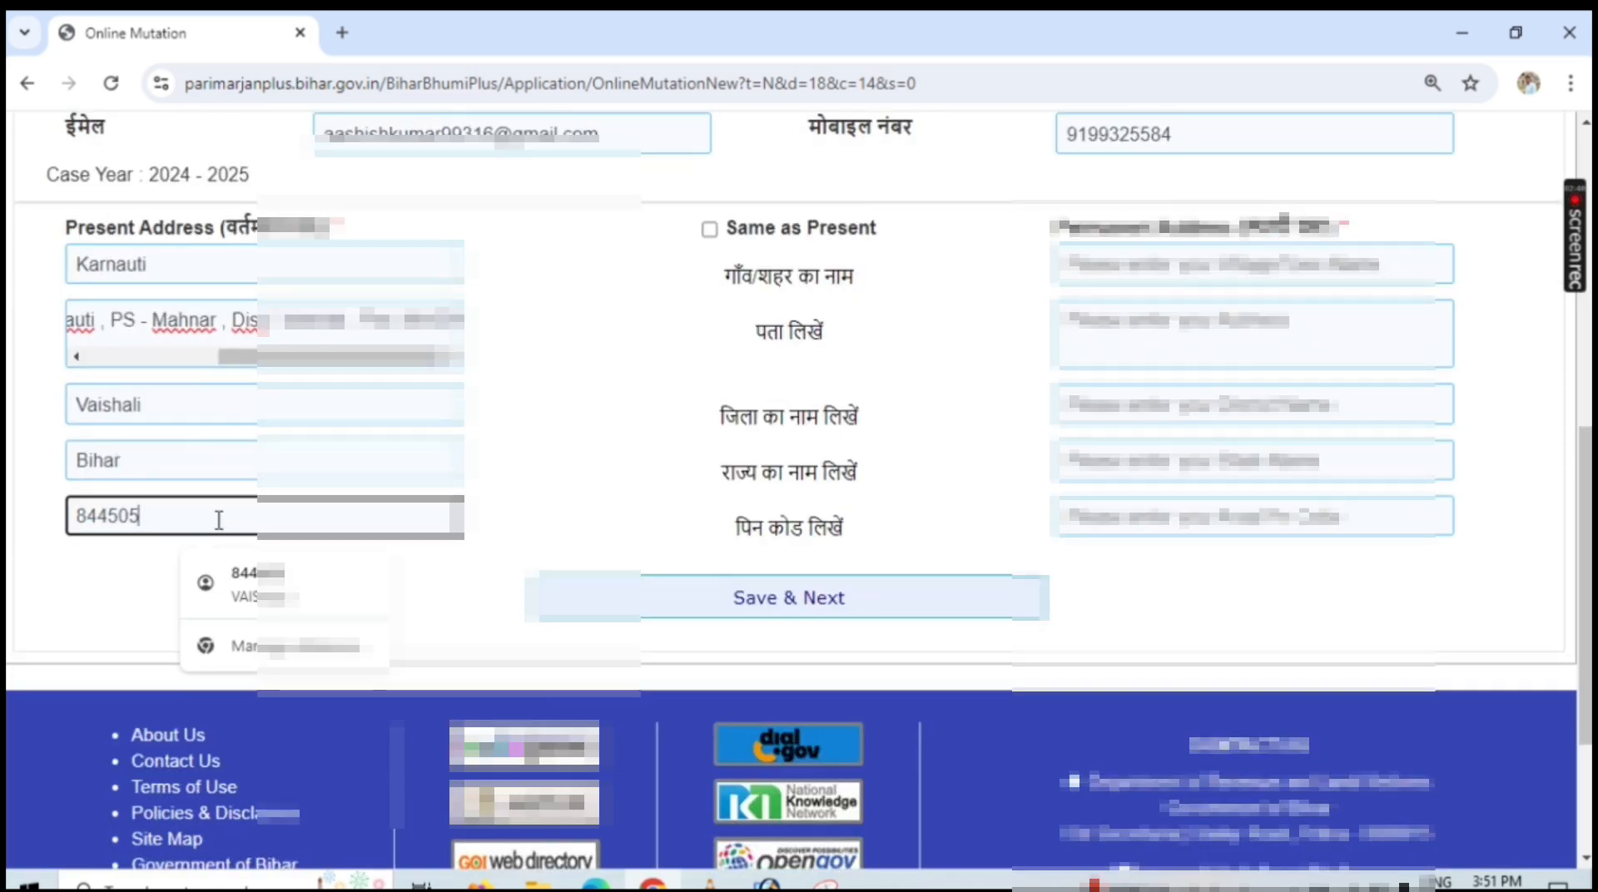
{"action": "type", "text": "1"}
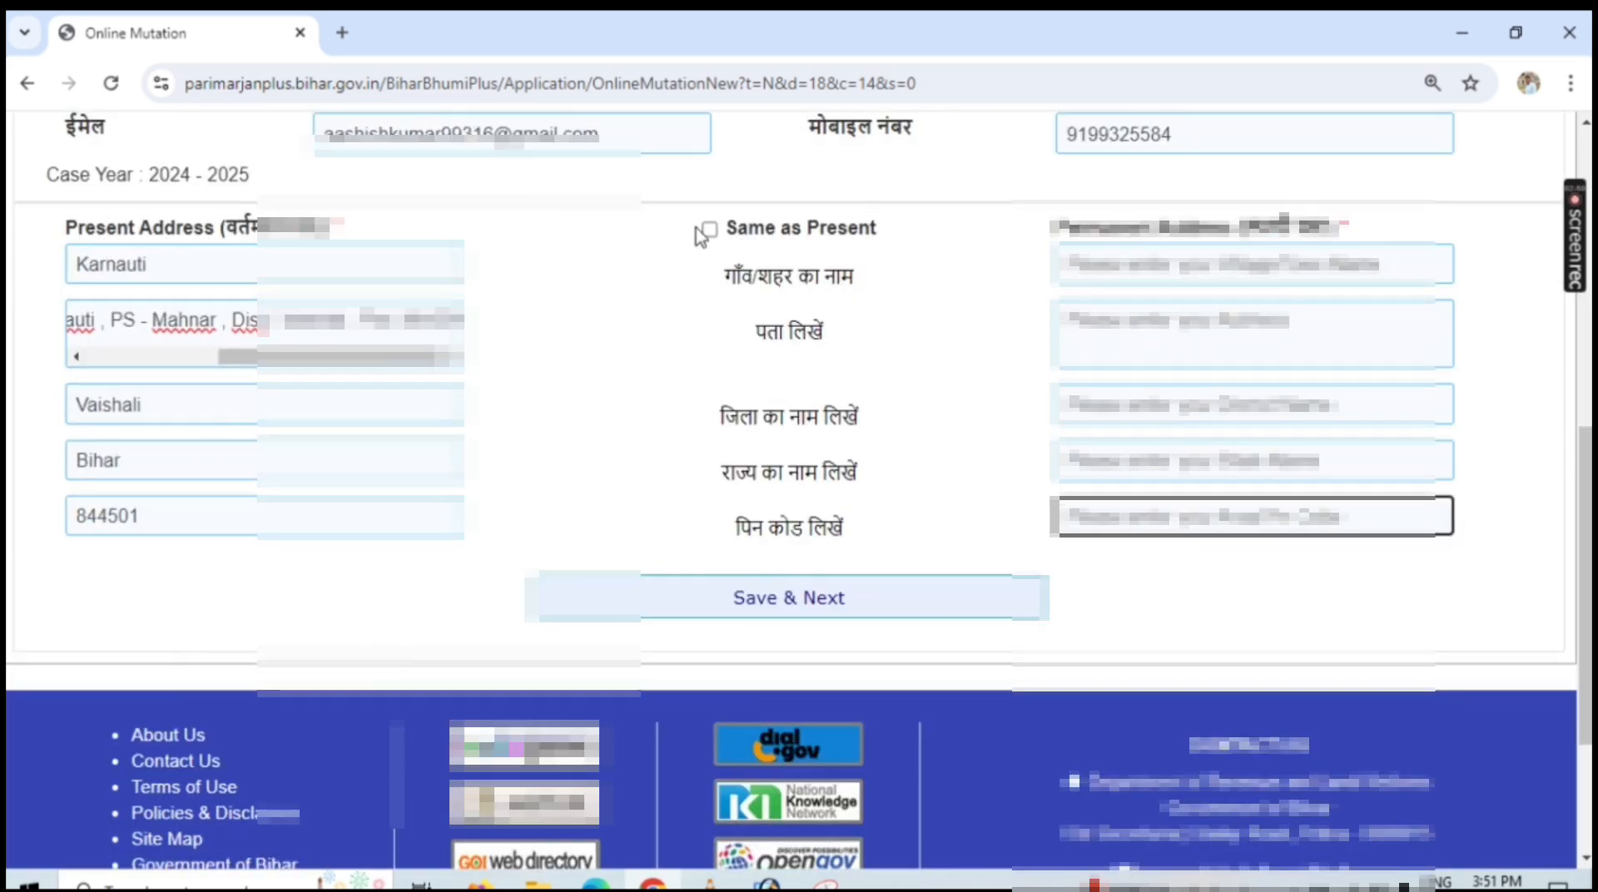
{"action": "left_click", "coordinate": [708, 240]}
{"action": "left_click", "coordinate": [707, 230]}
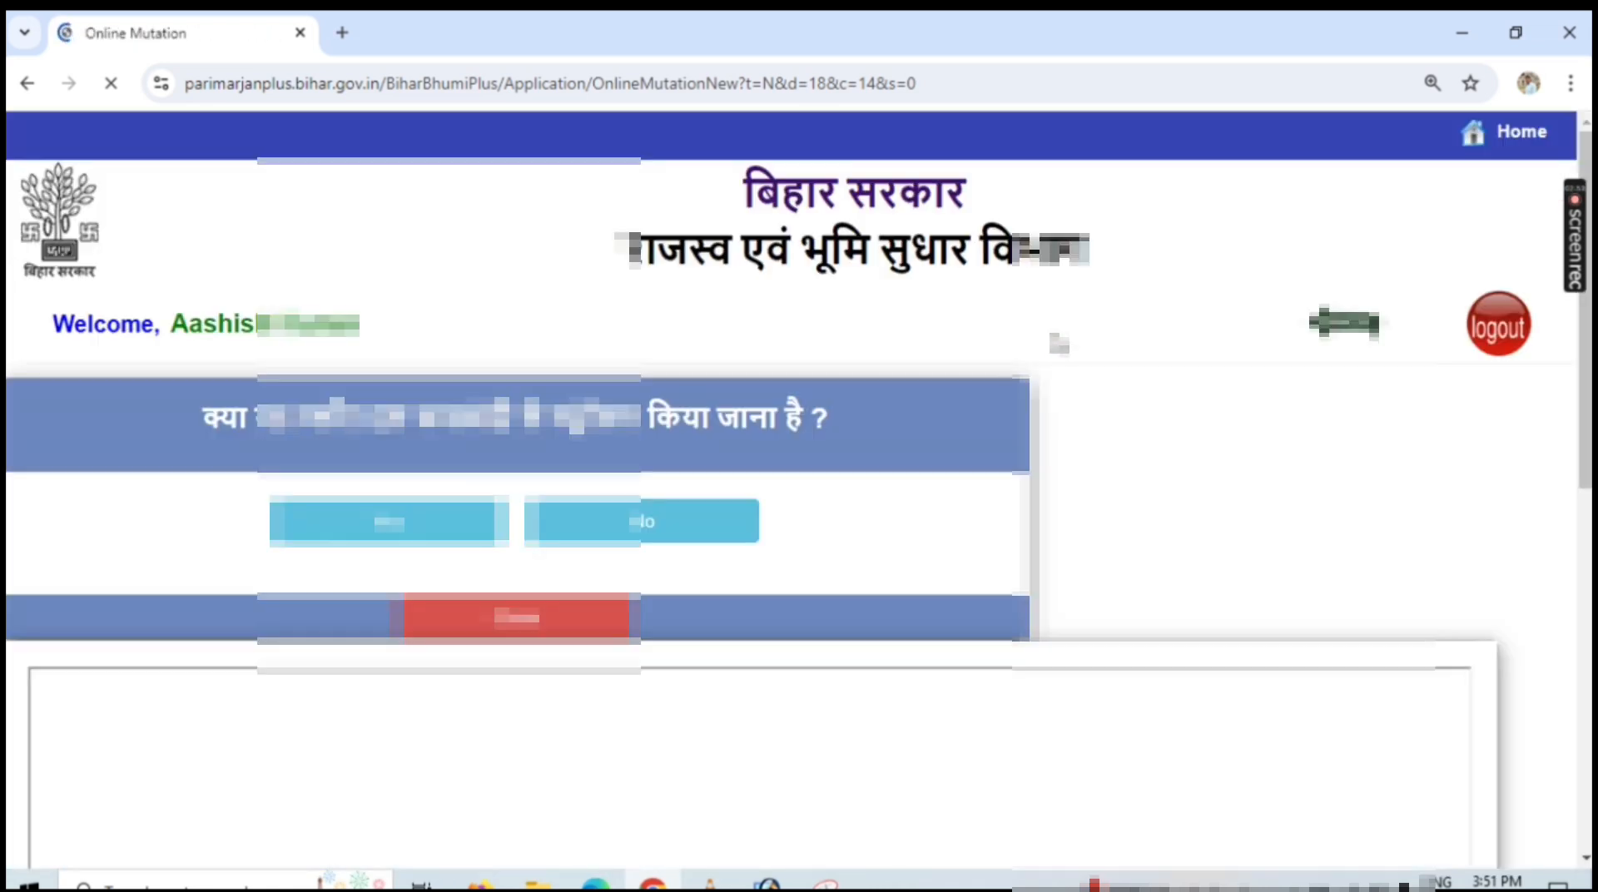
{"action": "scroll", "coordinate": [881, 728], "scroll_direction": "down", "scroll_amount": 8}
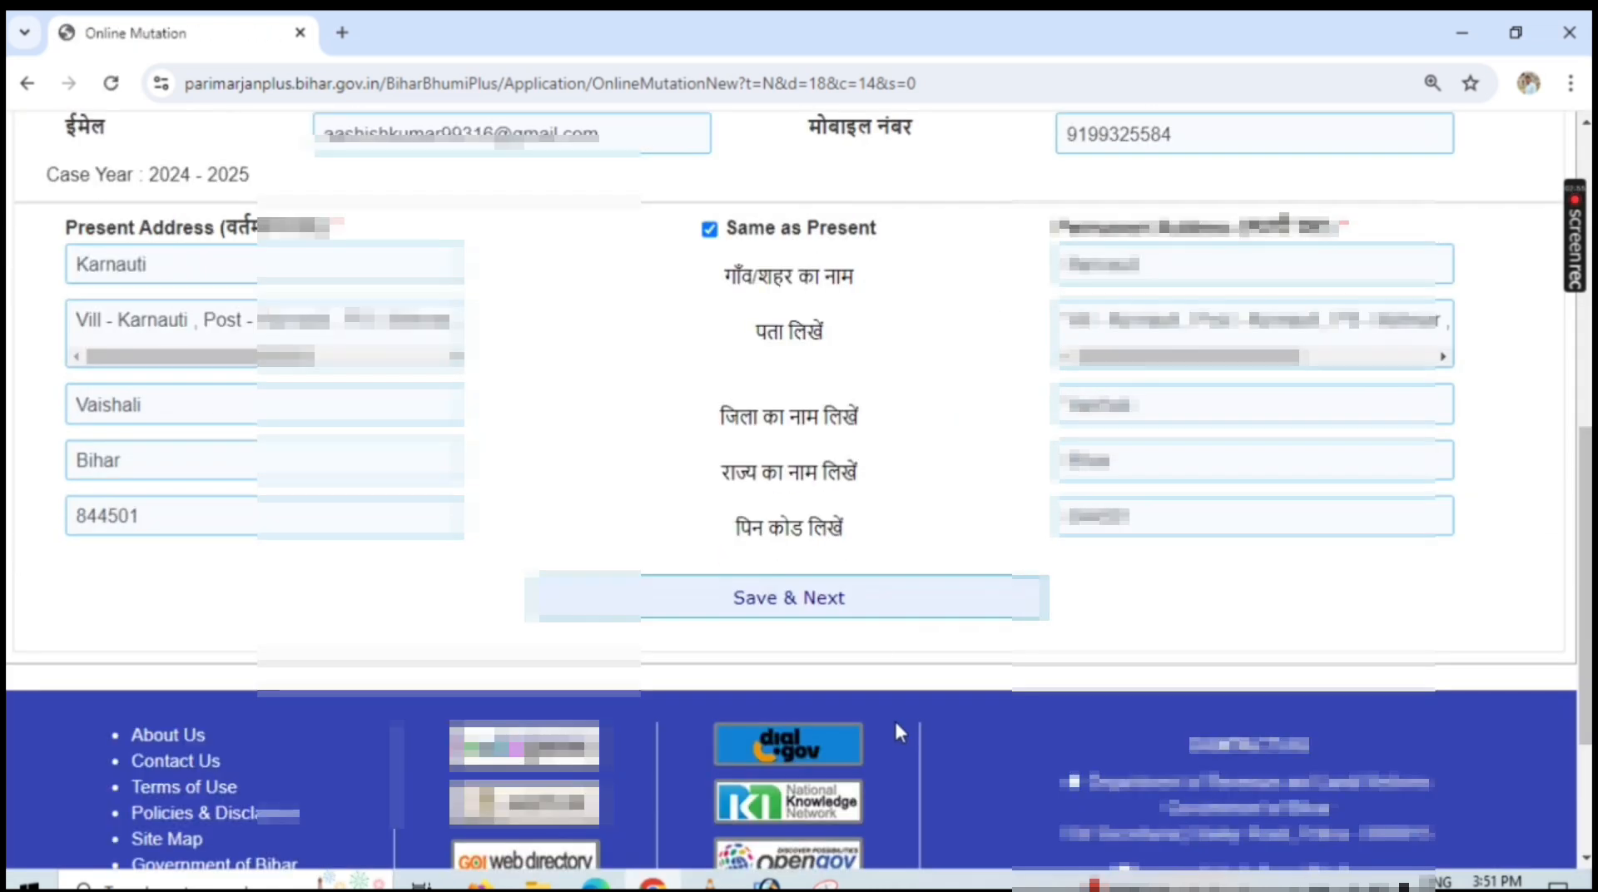
Save the applicant details and set Rev.Thana-Mauja to करनौती(599) on Plot Details.
{"action": "left_click", "coordinate": [853, 601]}
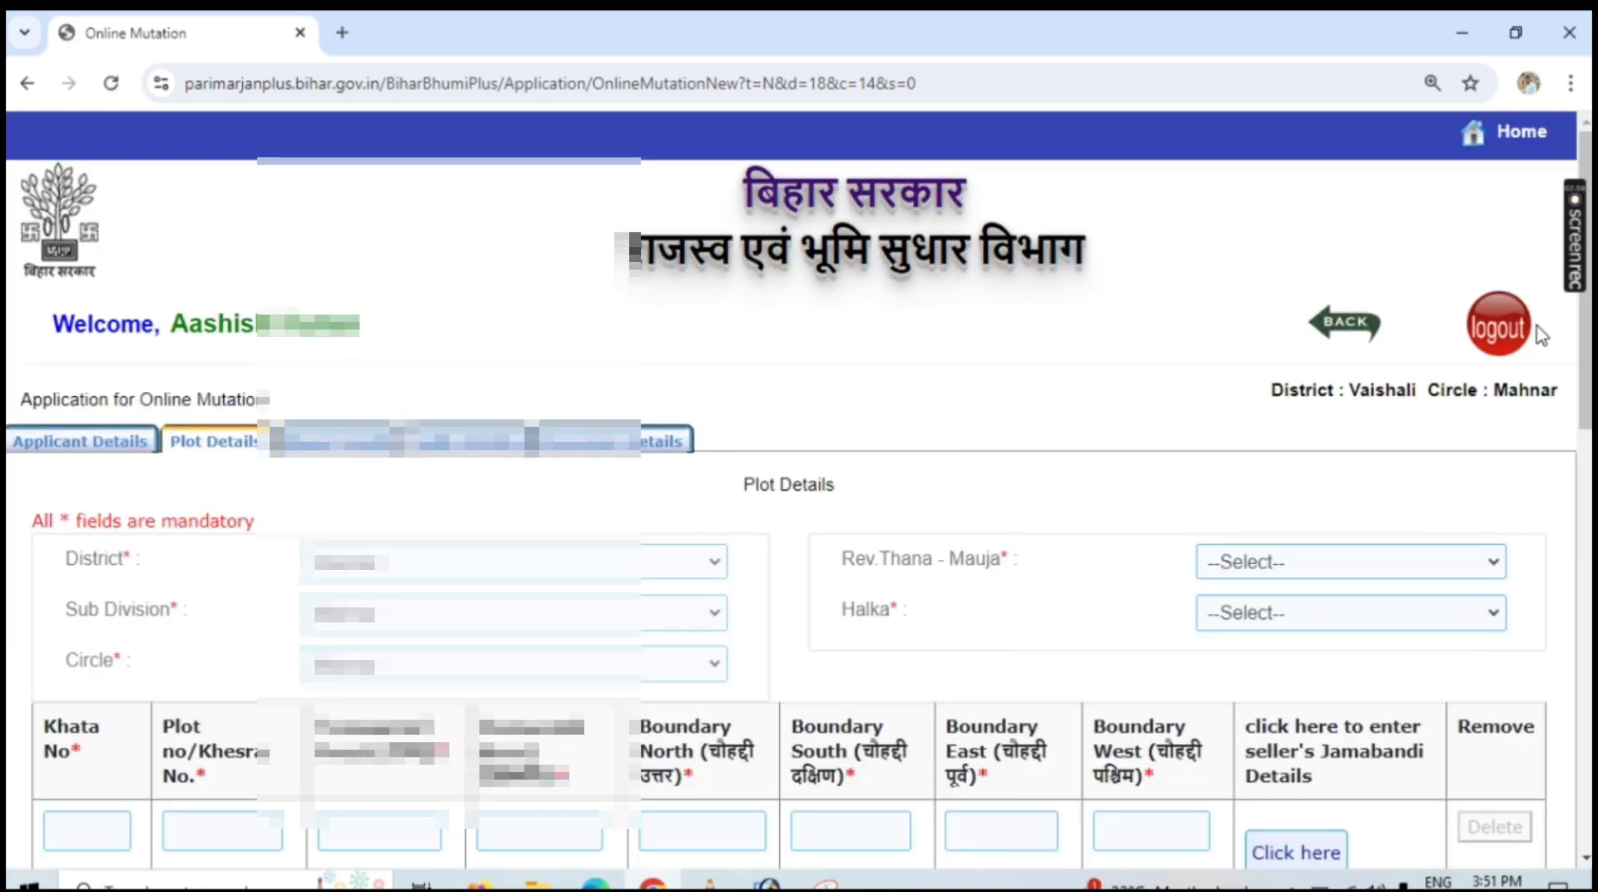
{"action": "scroll", "coordinate": [1582, 333], "scroll_direction": "down", "scroll_amount": 2}
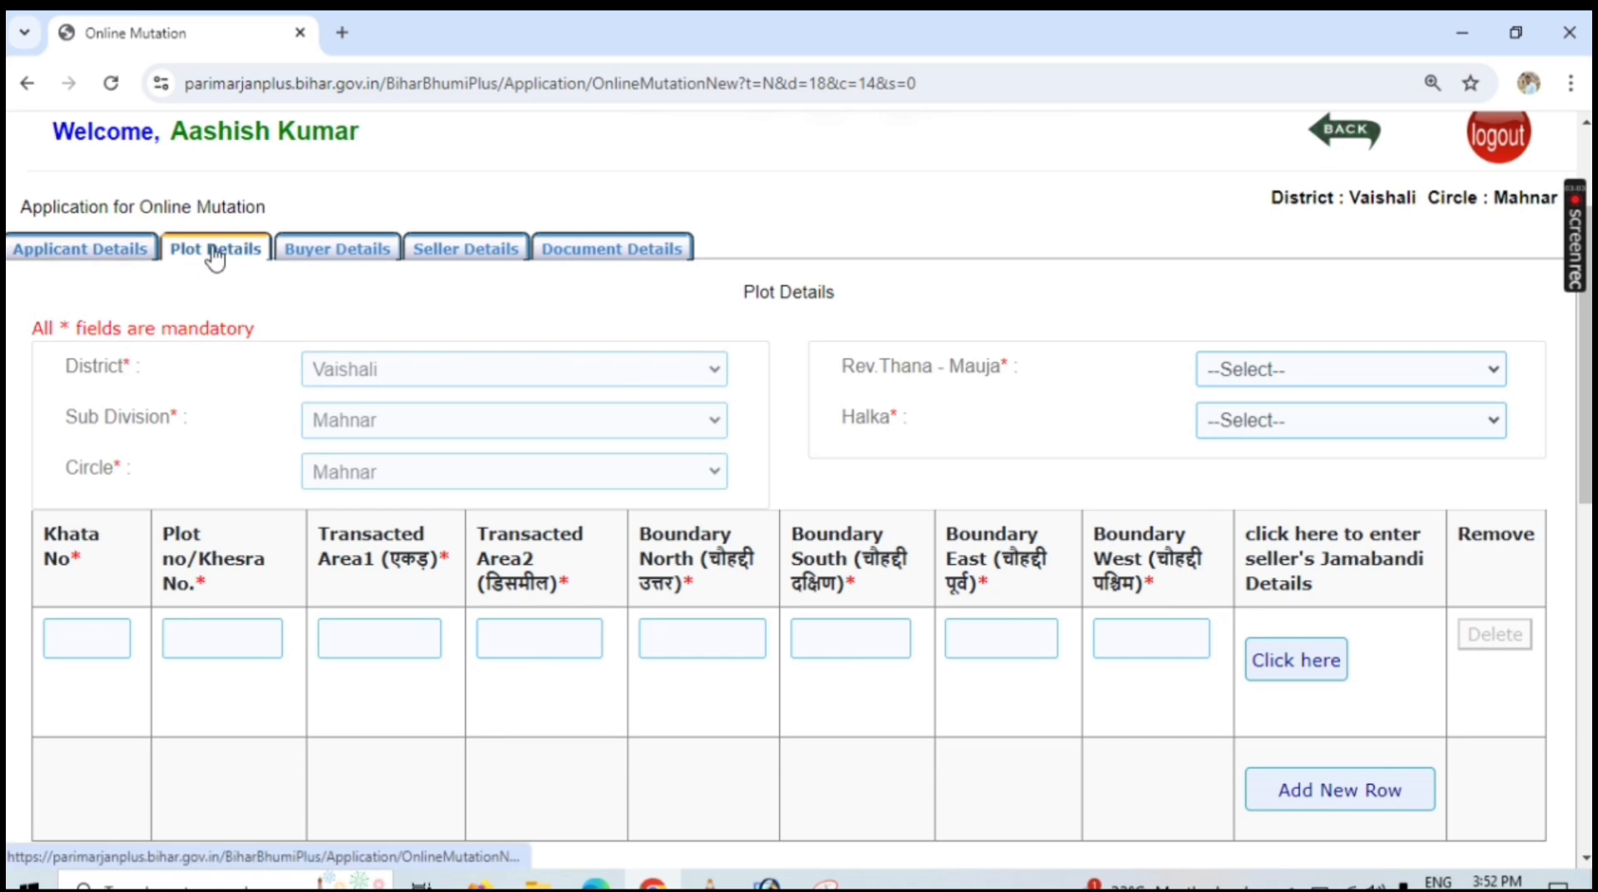
{"action": "triple_click", "coordinate": [892, 367]}
{"action": "left_click", "coordinate": [1290, 367]}
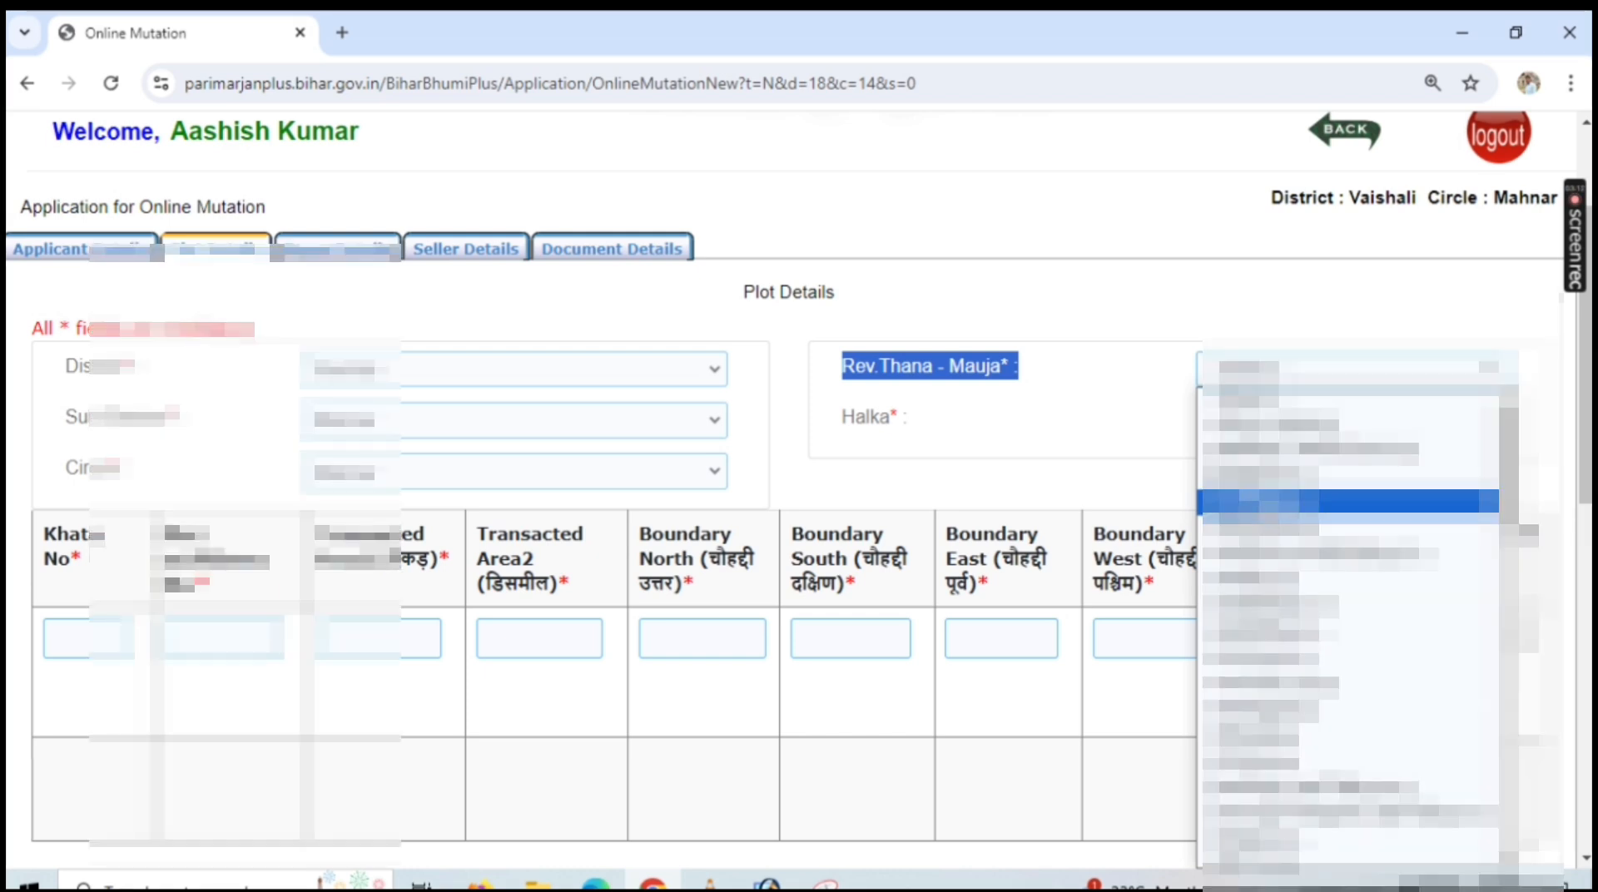
{"action": "left_click", "coordinate": [1290, 505]}
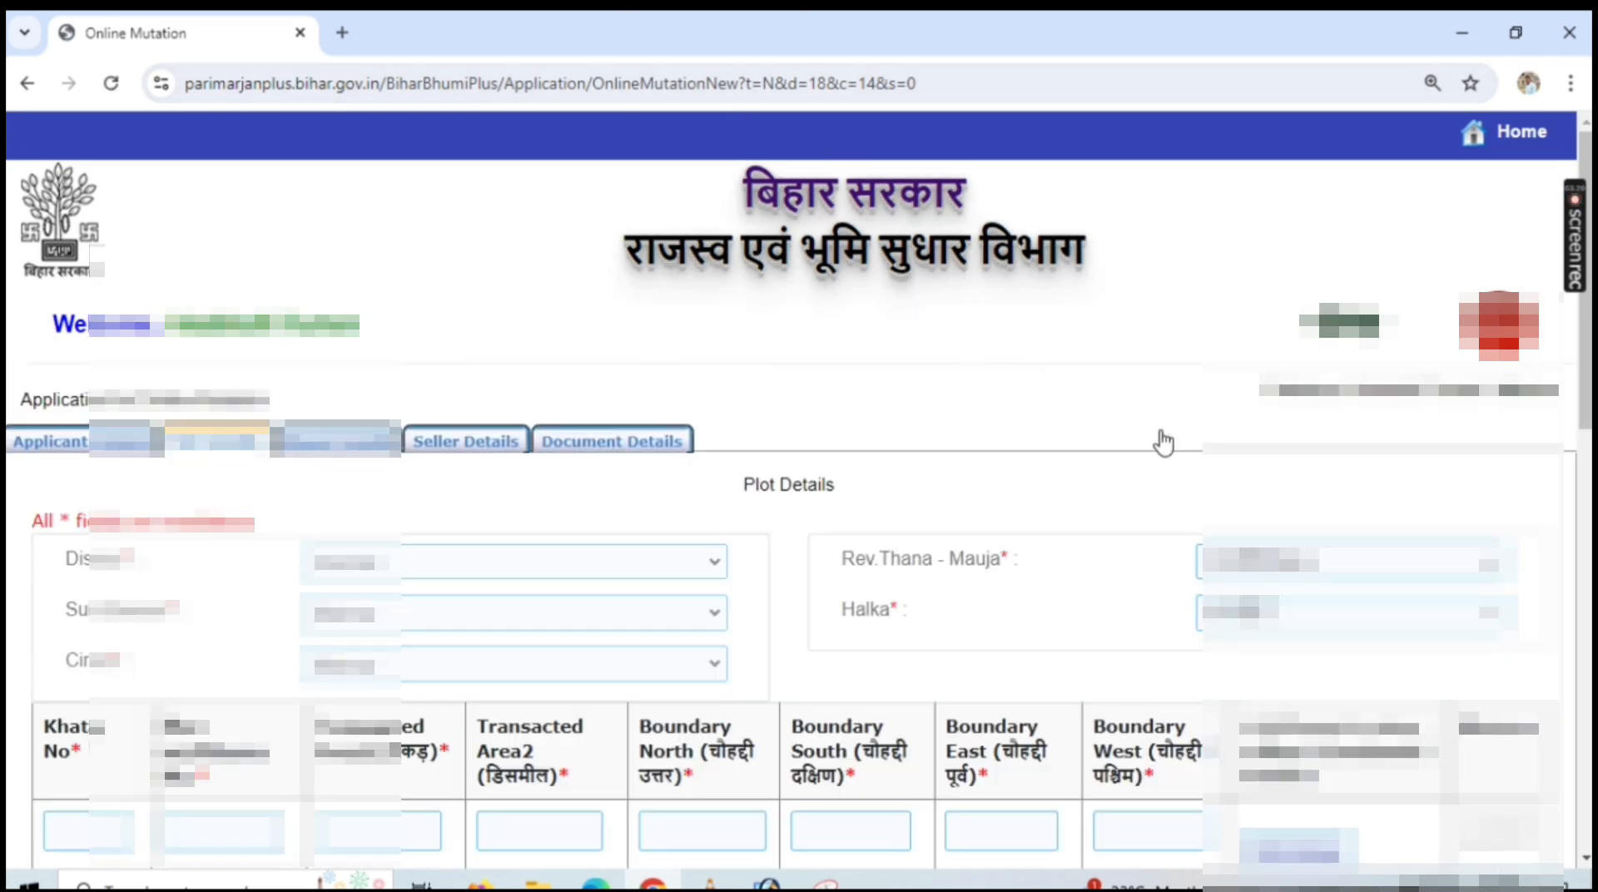
{"action": "scroll", "coordinate": [1118, 423], "scroll_direction": "down", "scroll_amount": 4}
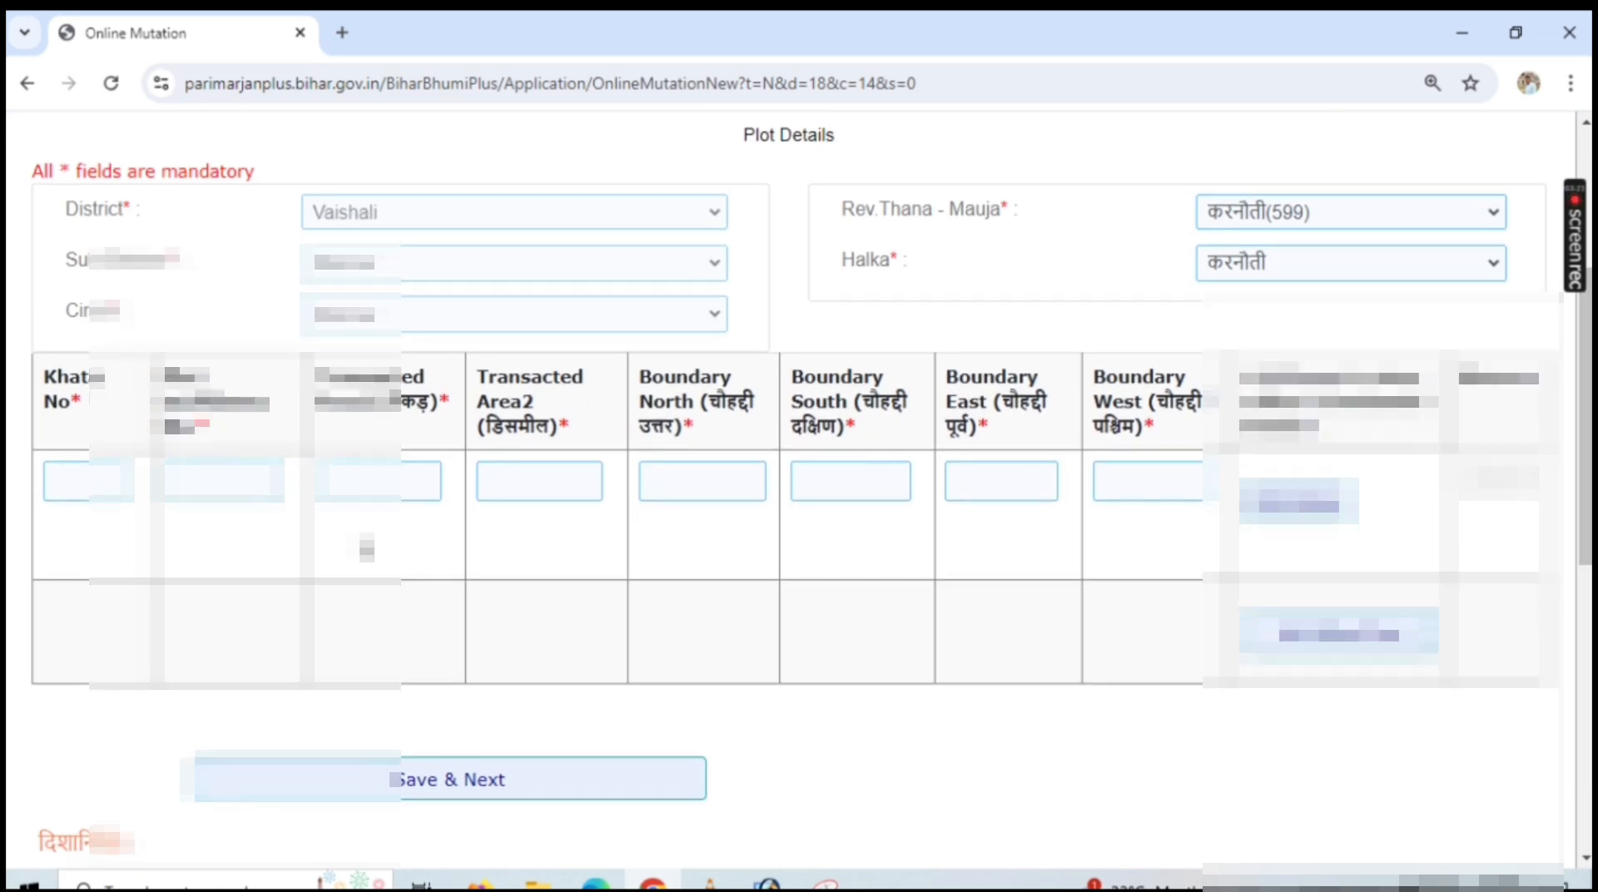
Enter Khata number 432 and fill the plot number and transacted area fields.
{"action": "left_click", "coordinate": [87, 495]}
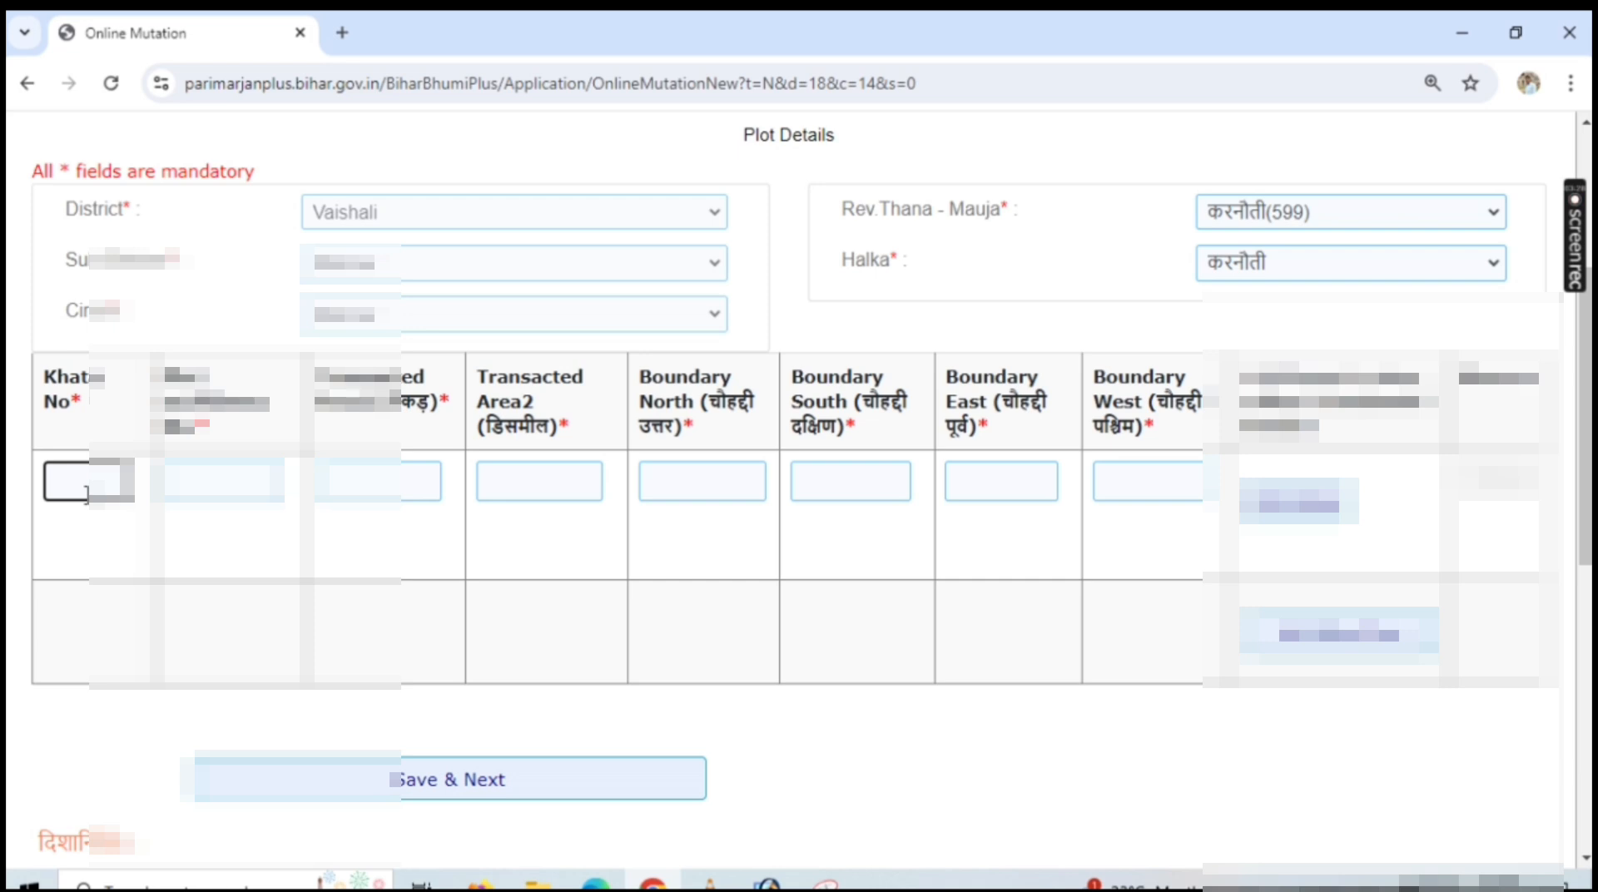
{"action": "type", "text": "432"}
{"action": "left_click", "coordinate": [202, 487]}
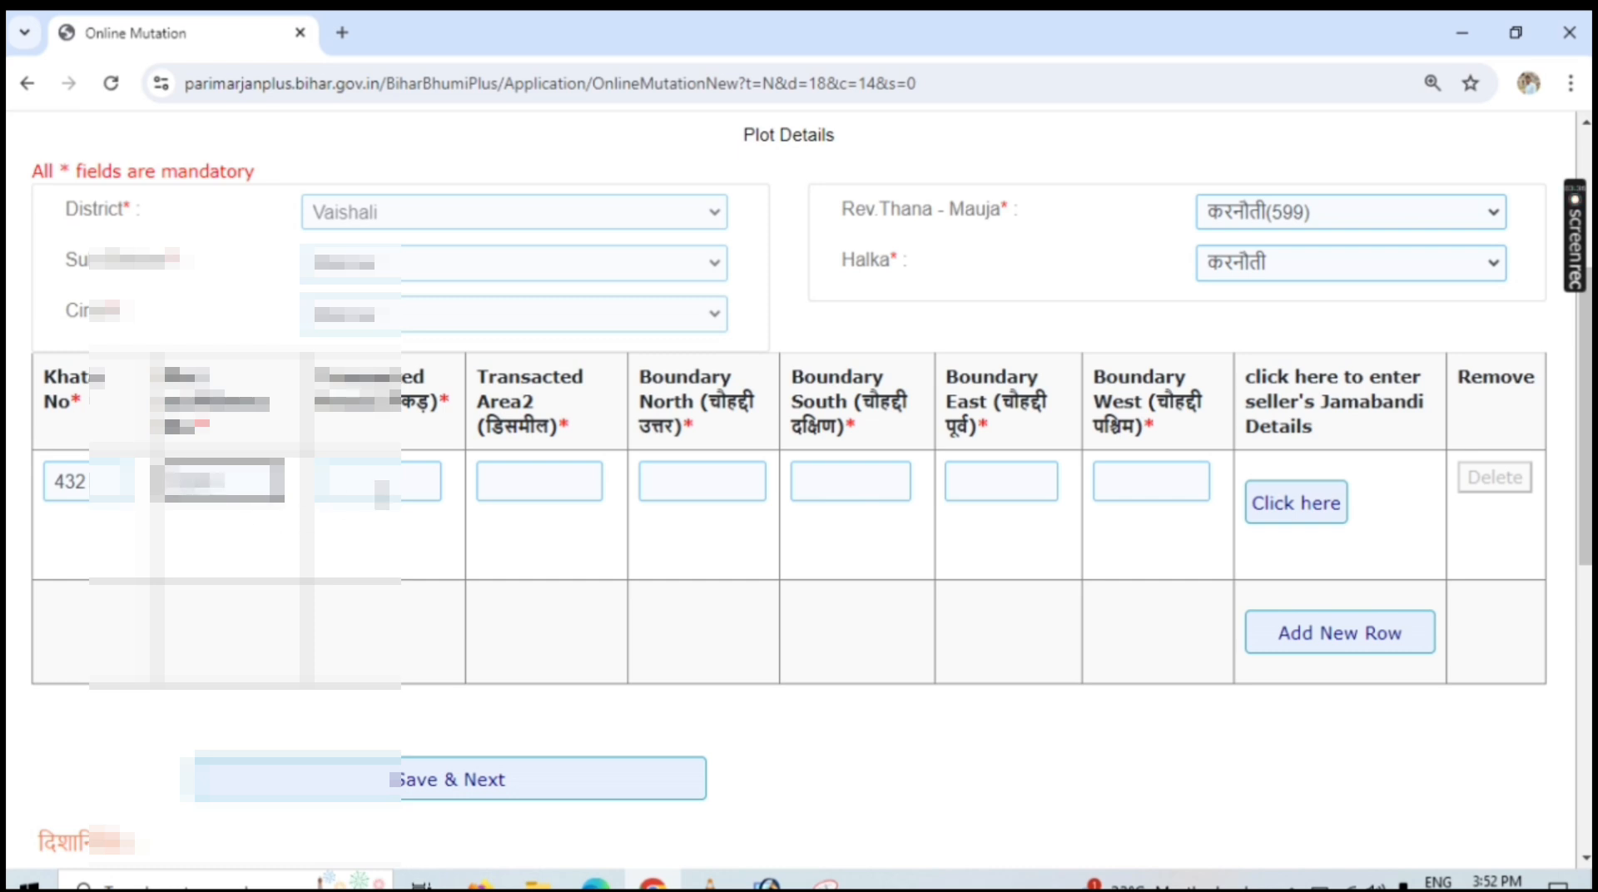
{"action": "left_click", "coordinate": [383, 487]}
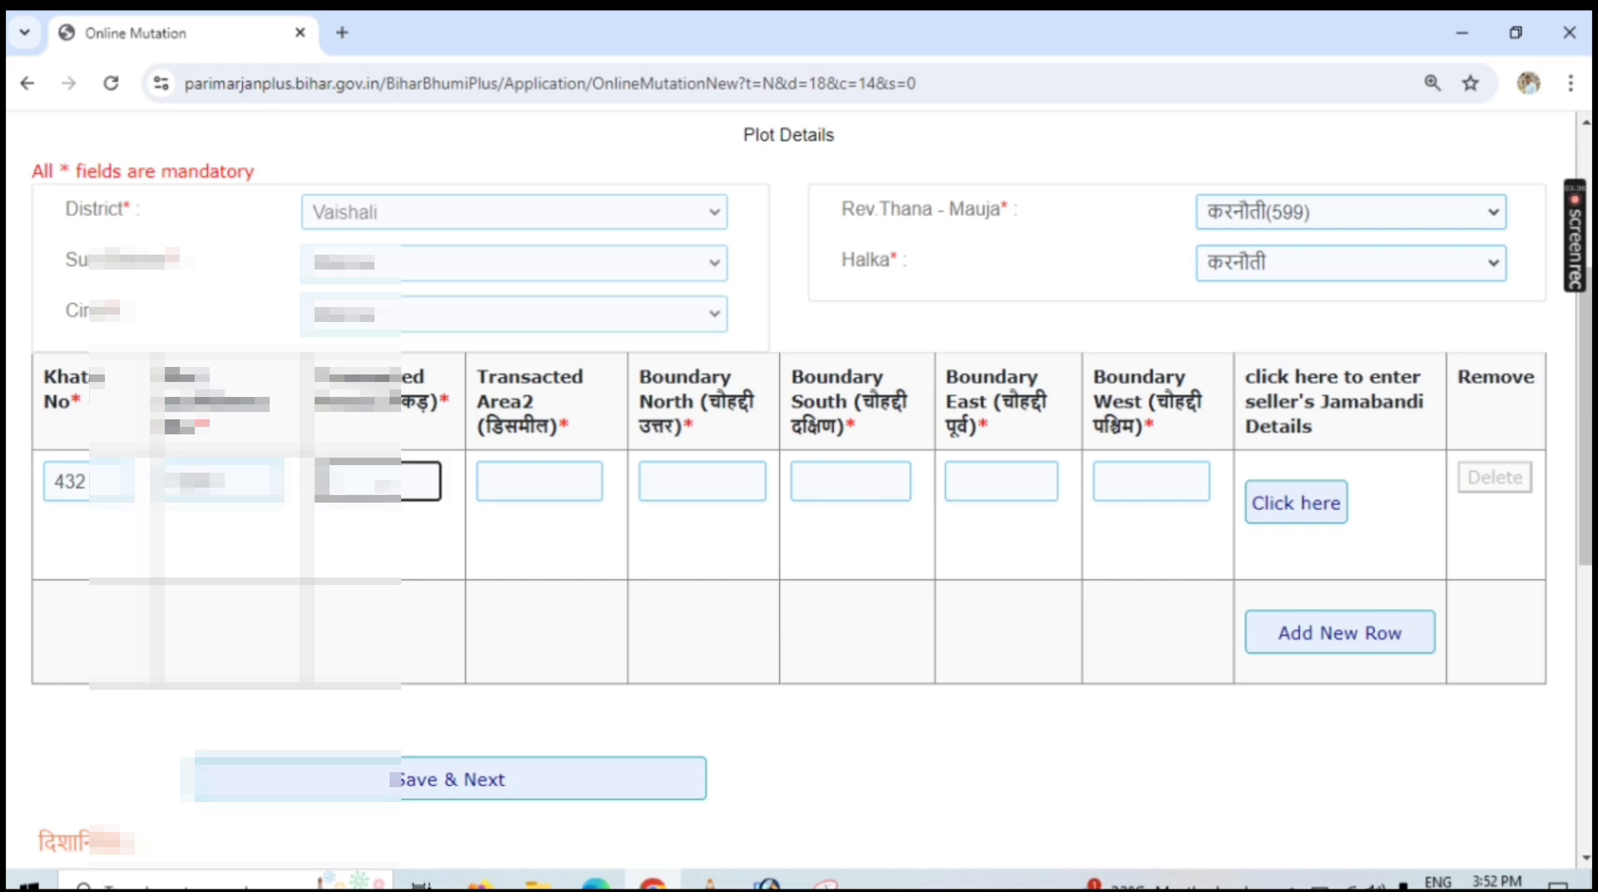
{"action": "left_click", "coordinate": [537, 484]}
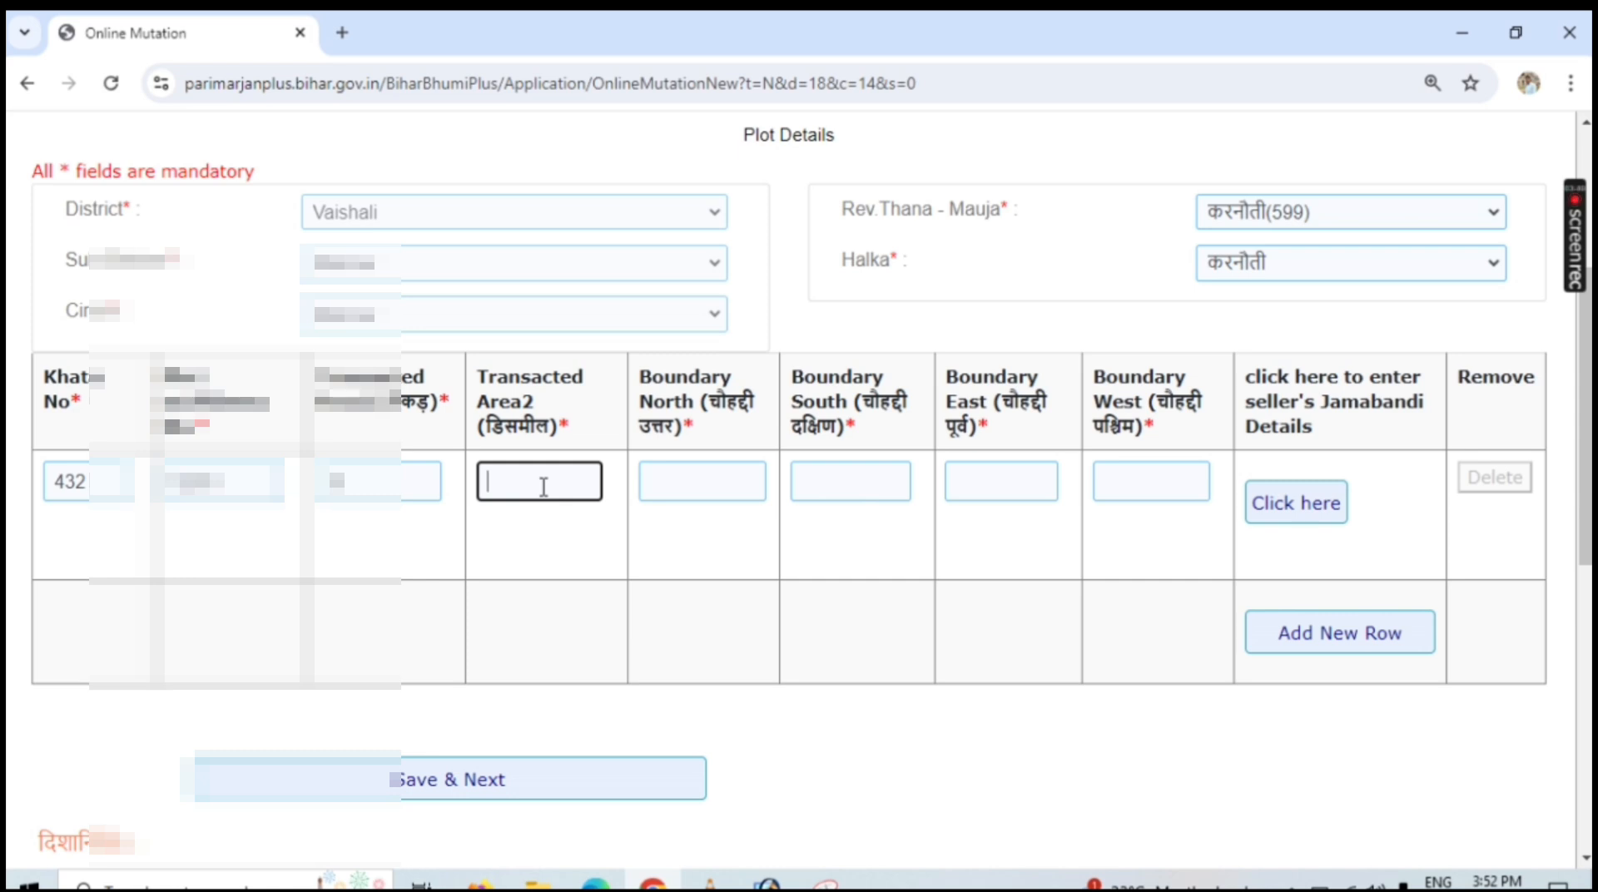
{"action": "scroll", "coordinate": [745, 601], "scroll_direction": "up", "scroll_amount": 4}
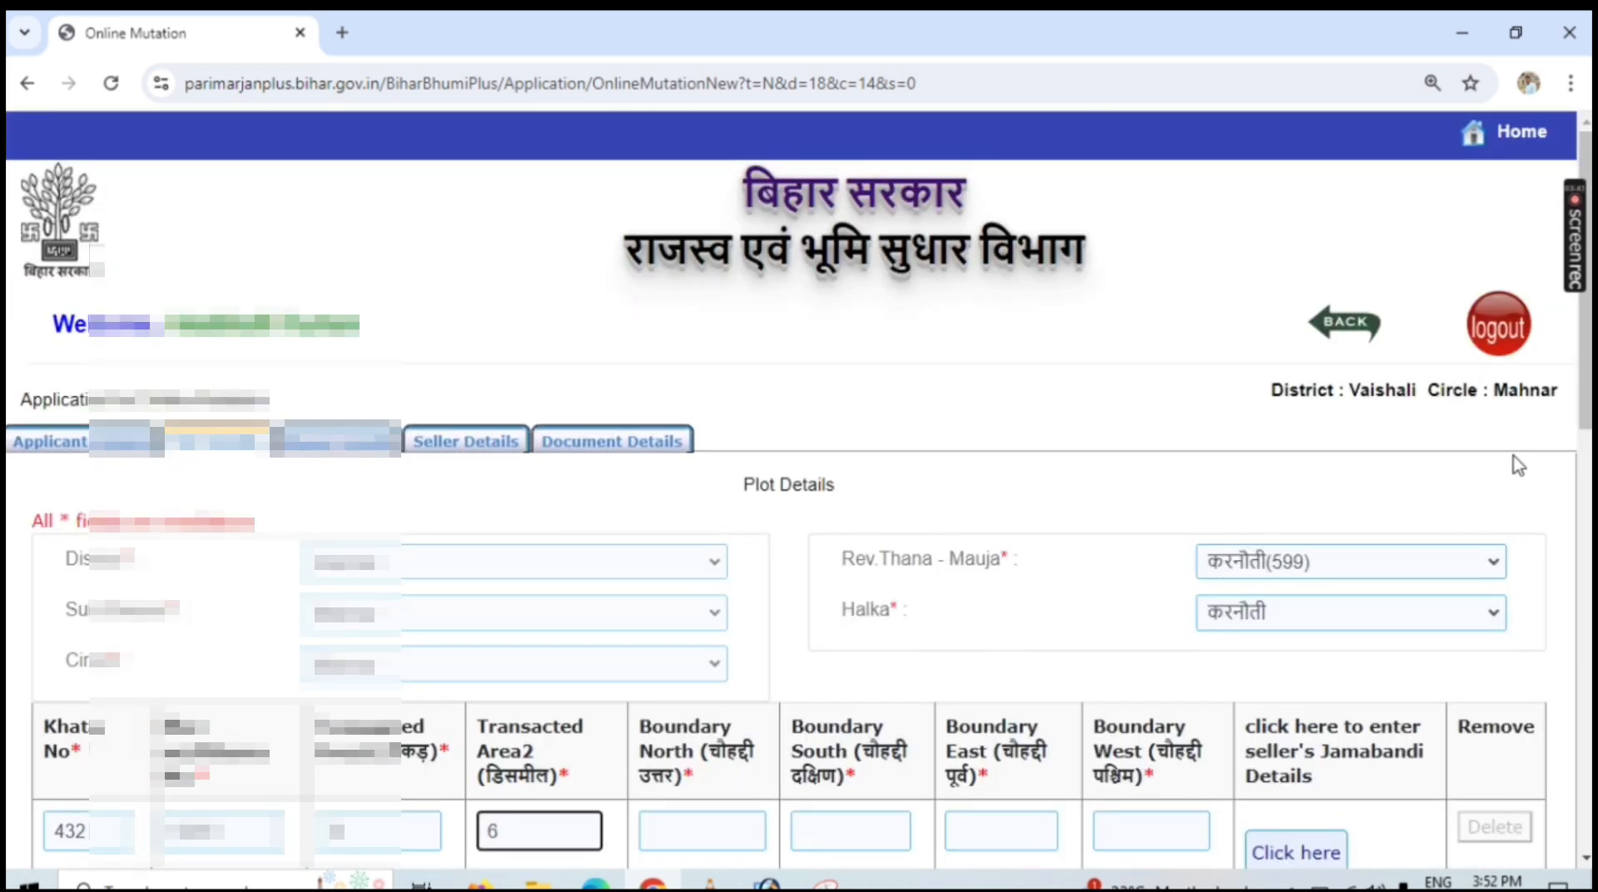
{"action": "scroll", "coordinate": [1516, 464], "scroll_direction": "down", "scroll_amount": 3}
Enter the neighbours' names for the north, south and west plot boundaries.
{"action": "left_click", "coordinate": [726, 588]}
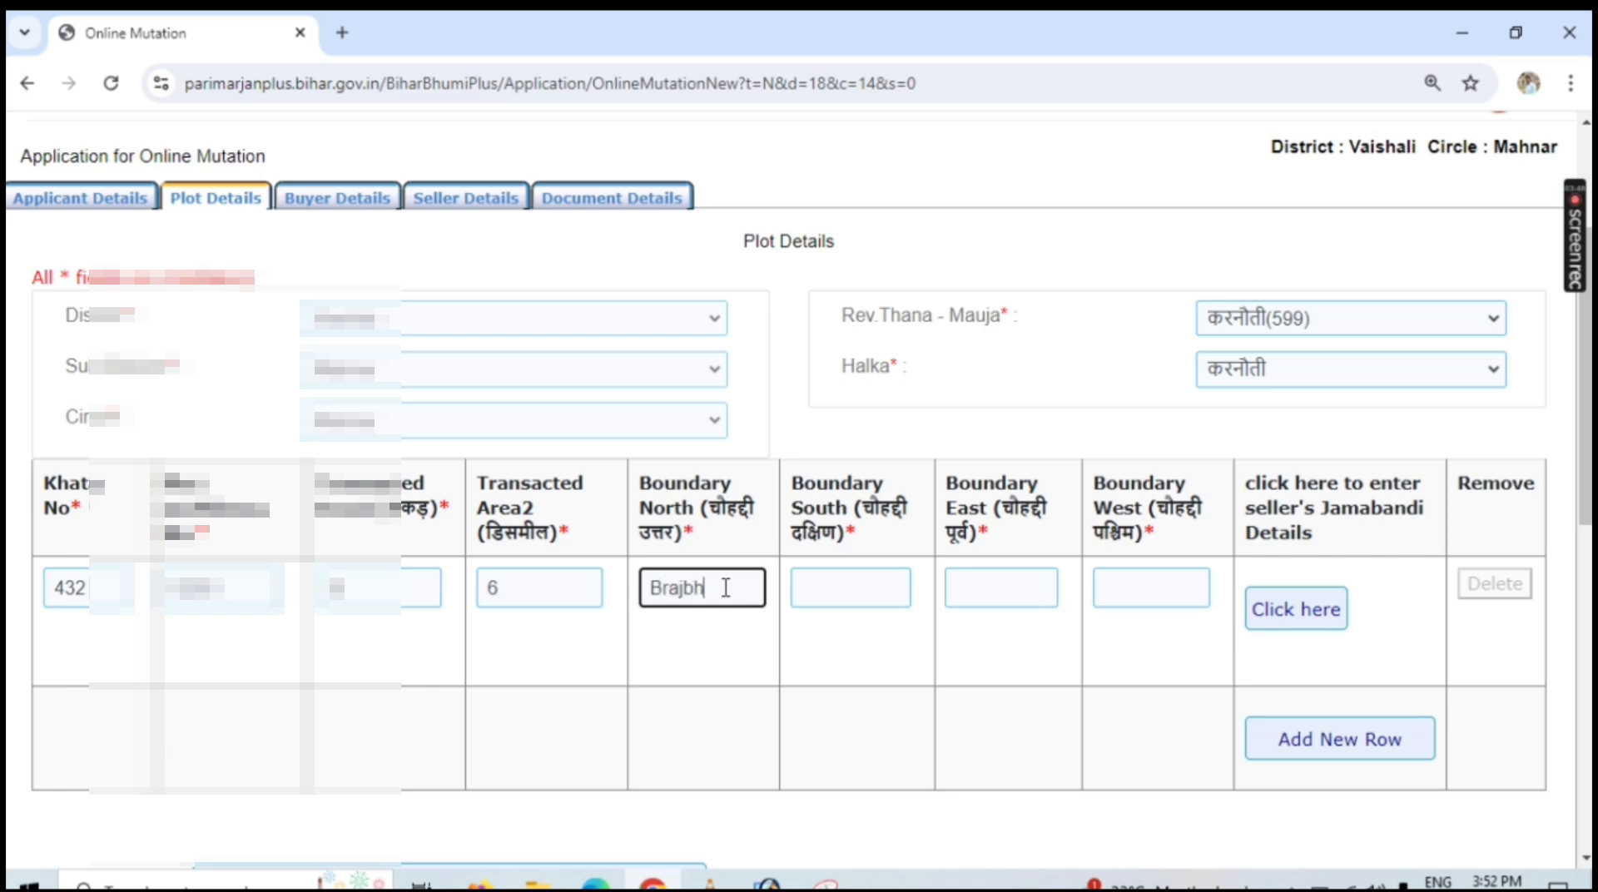
{"action": "key", "text": "Tab"}
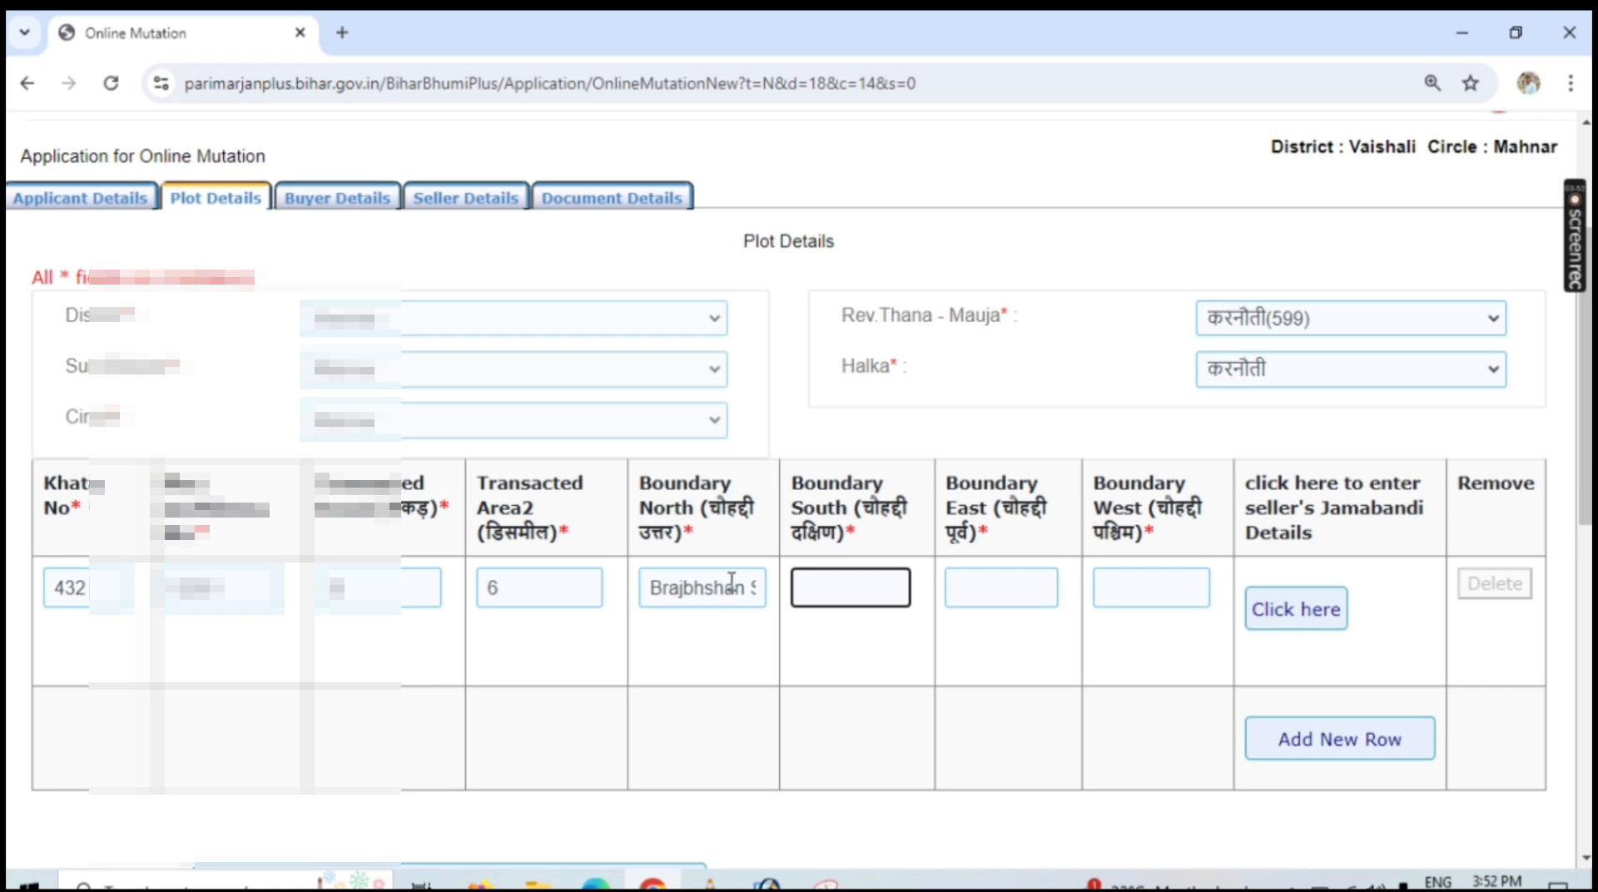
{"action": "left_click", "coordinate": [696, 576]}
{"action": "key", "text": "End"}
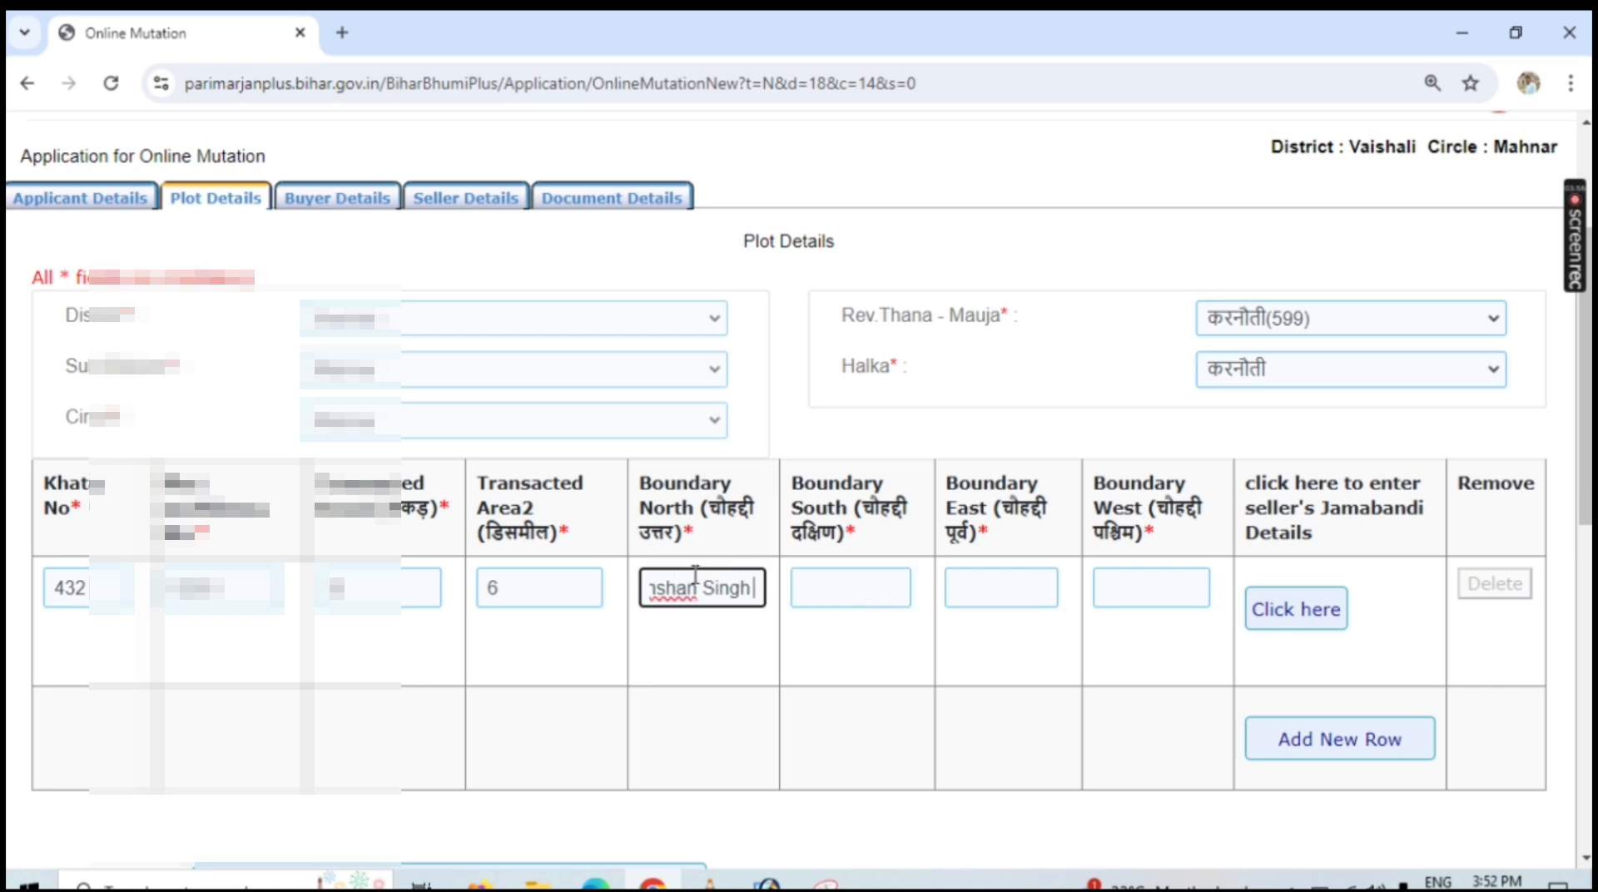
{"action": "type", "text": "Vaigrah"}
{"action": "key", "text": "Tab"}
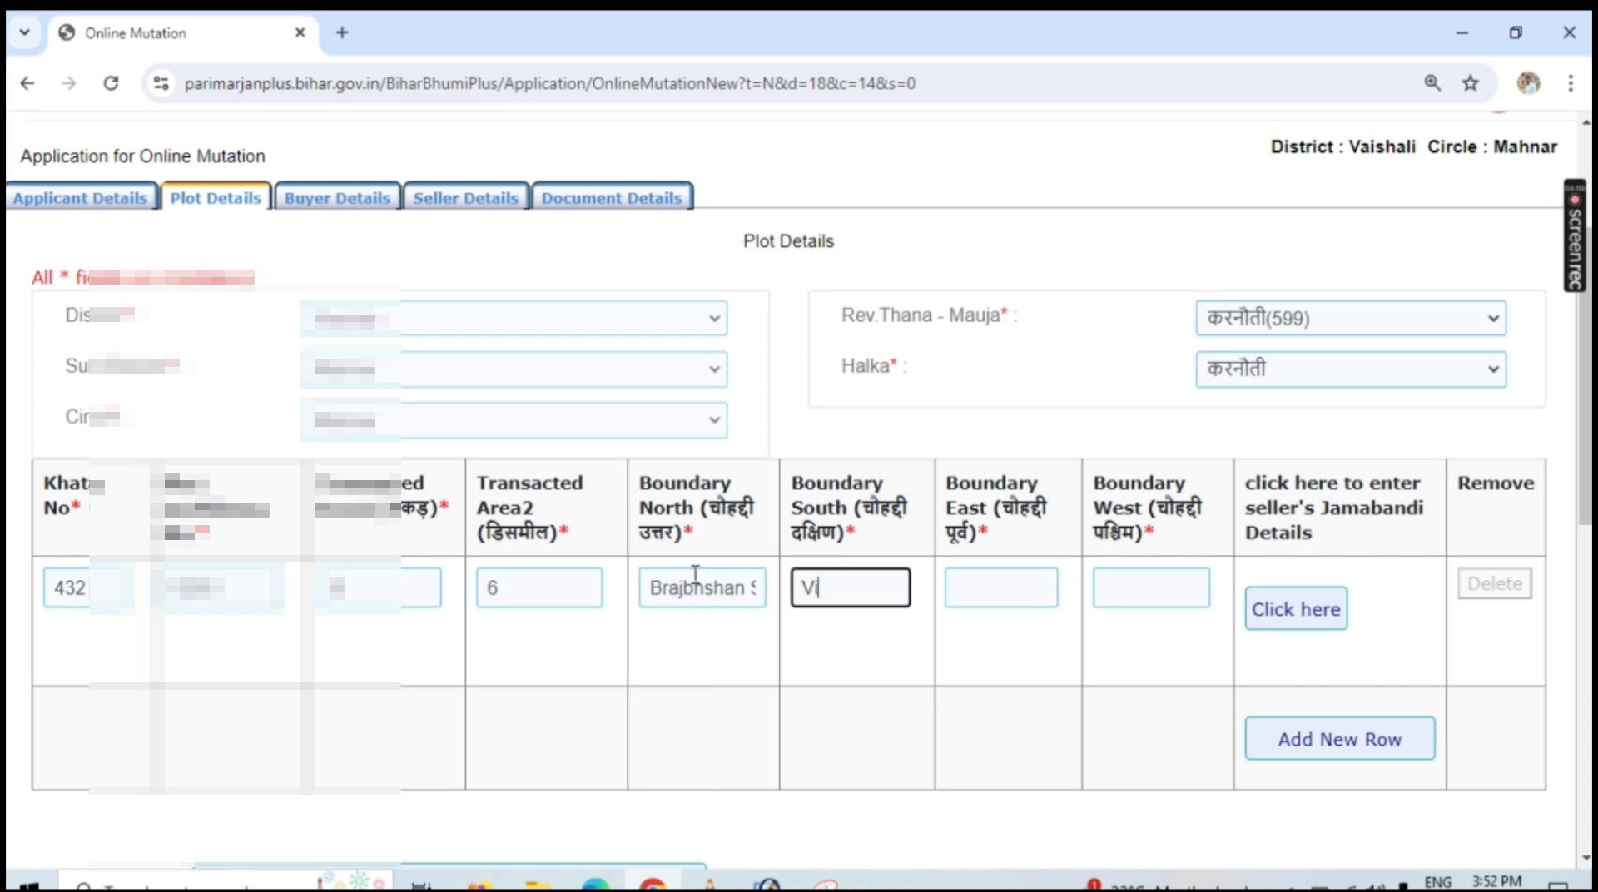
{"action": "key", "text": "Tab"}
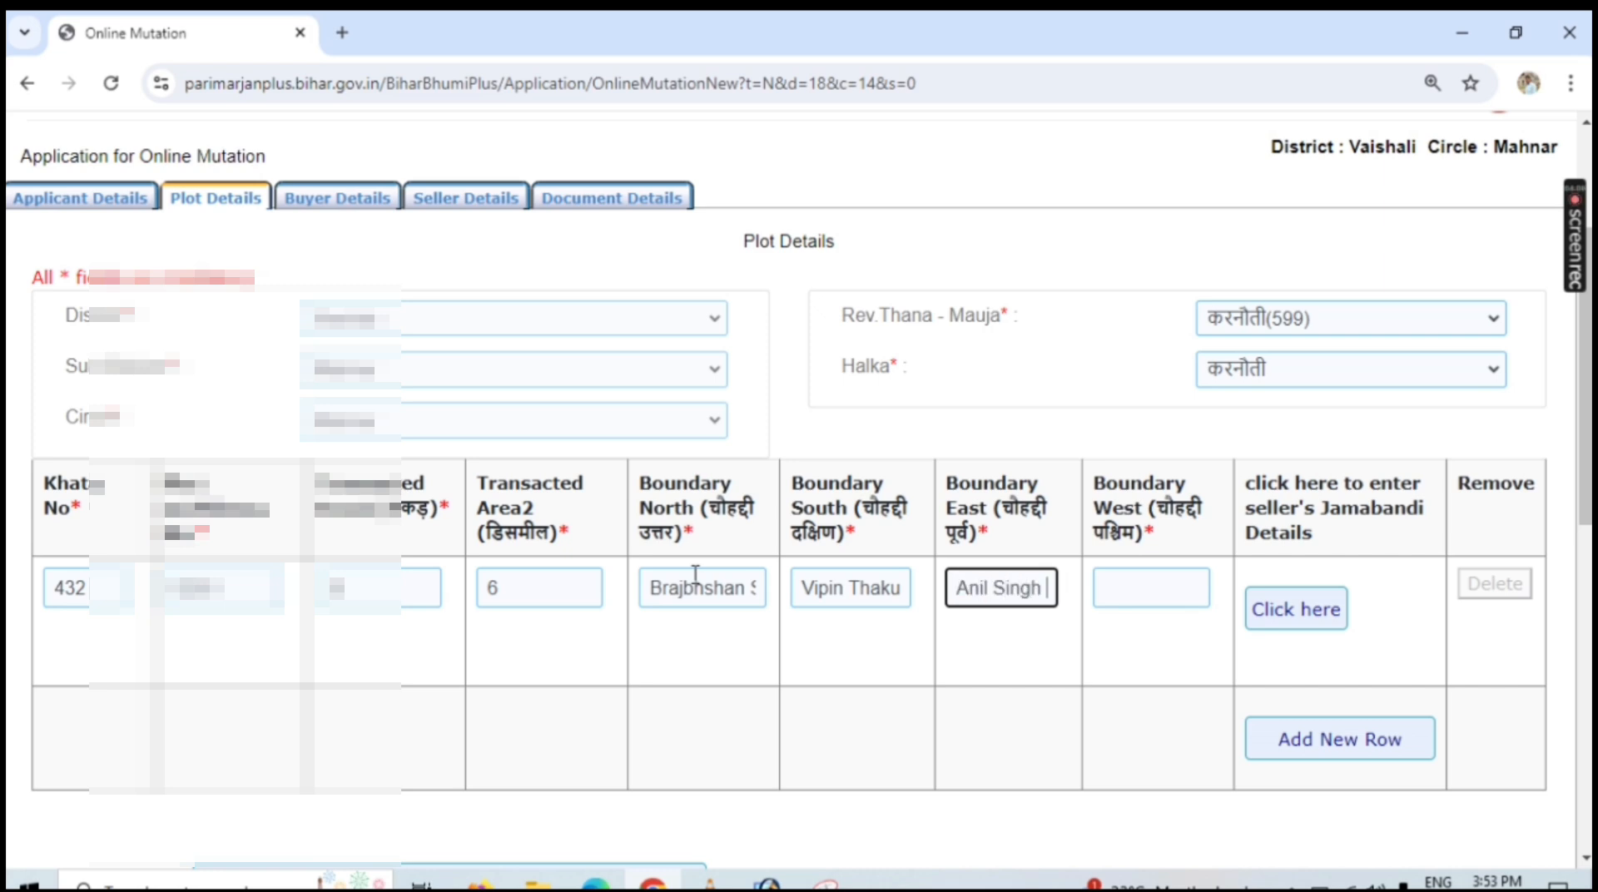
{"action": "key", "text": "Tab"}
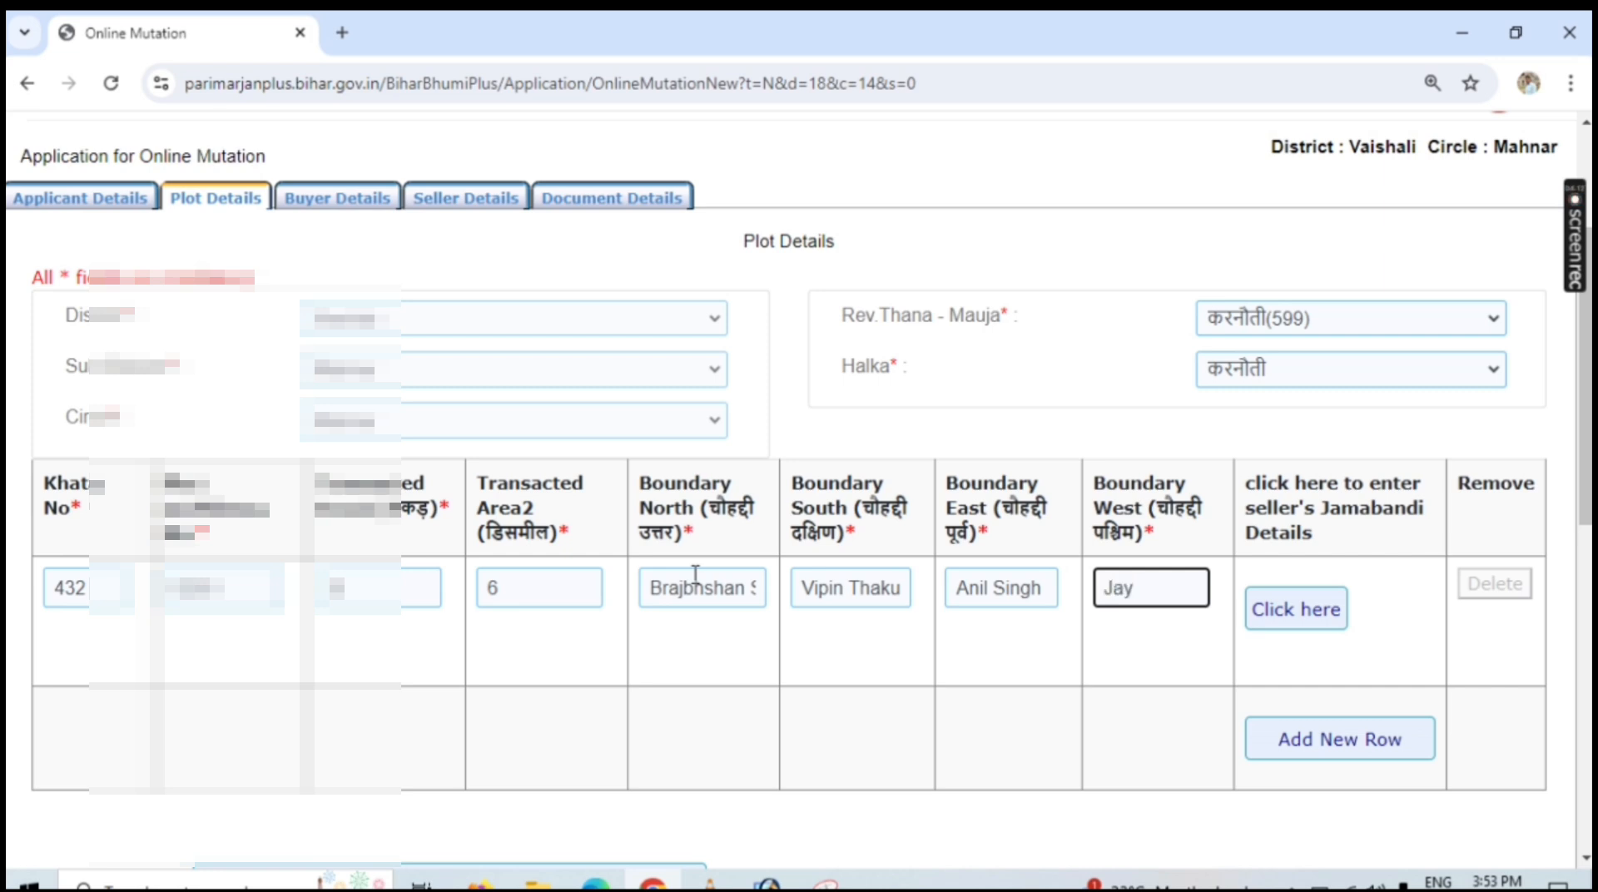
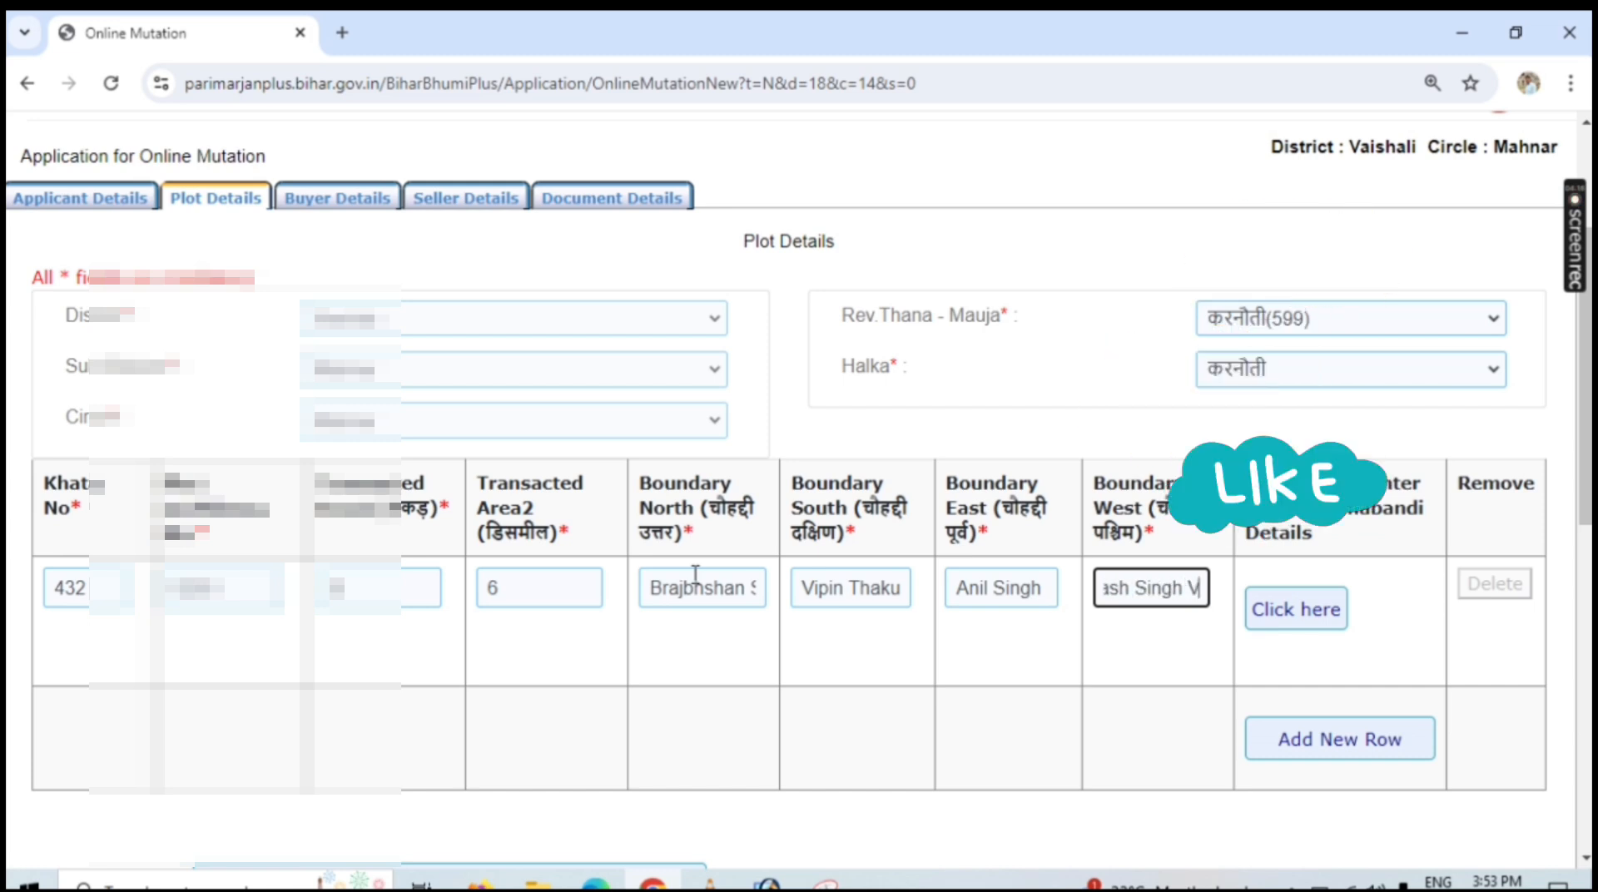
{"action": "type", "text": "aignah"}
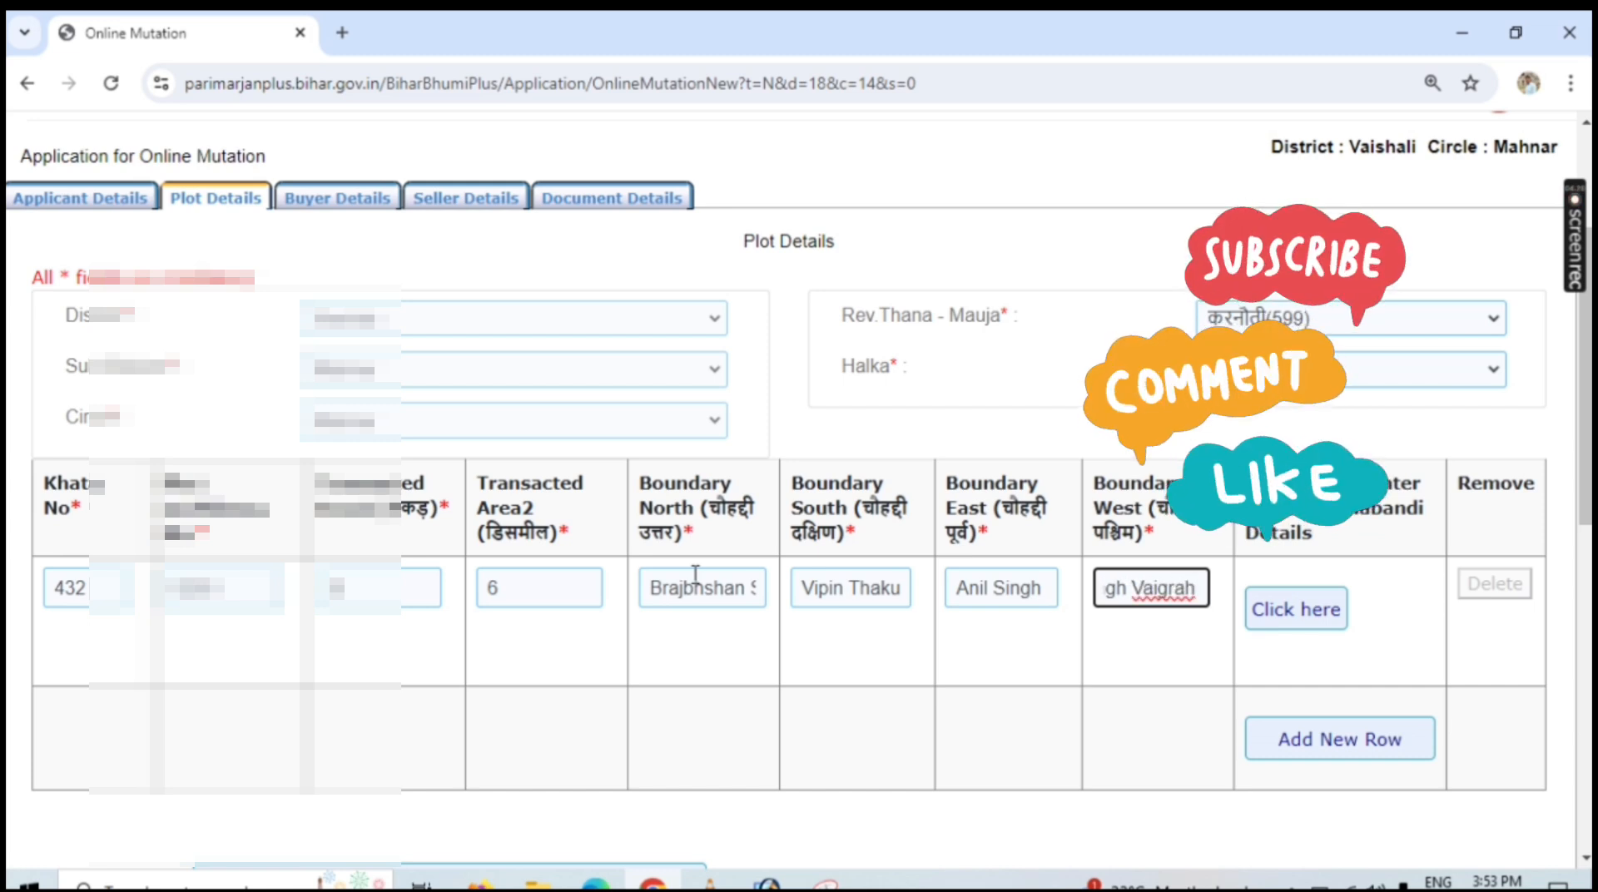
{"action": "type", "text": " Band Hajipur"}
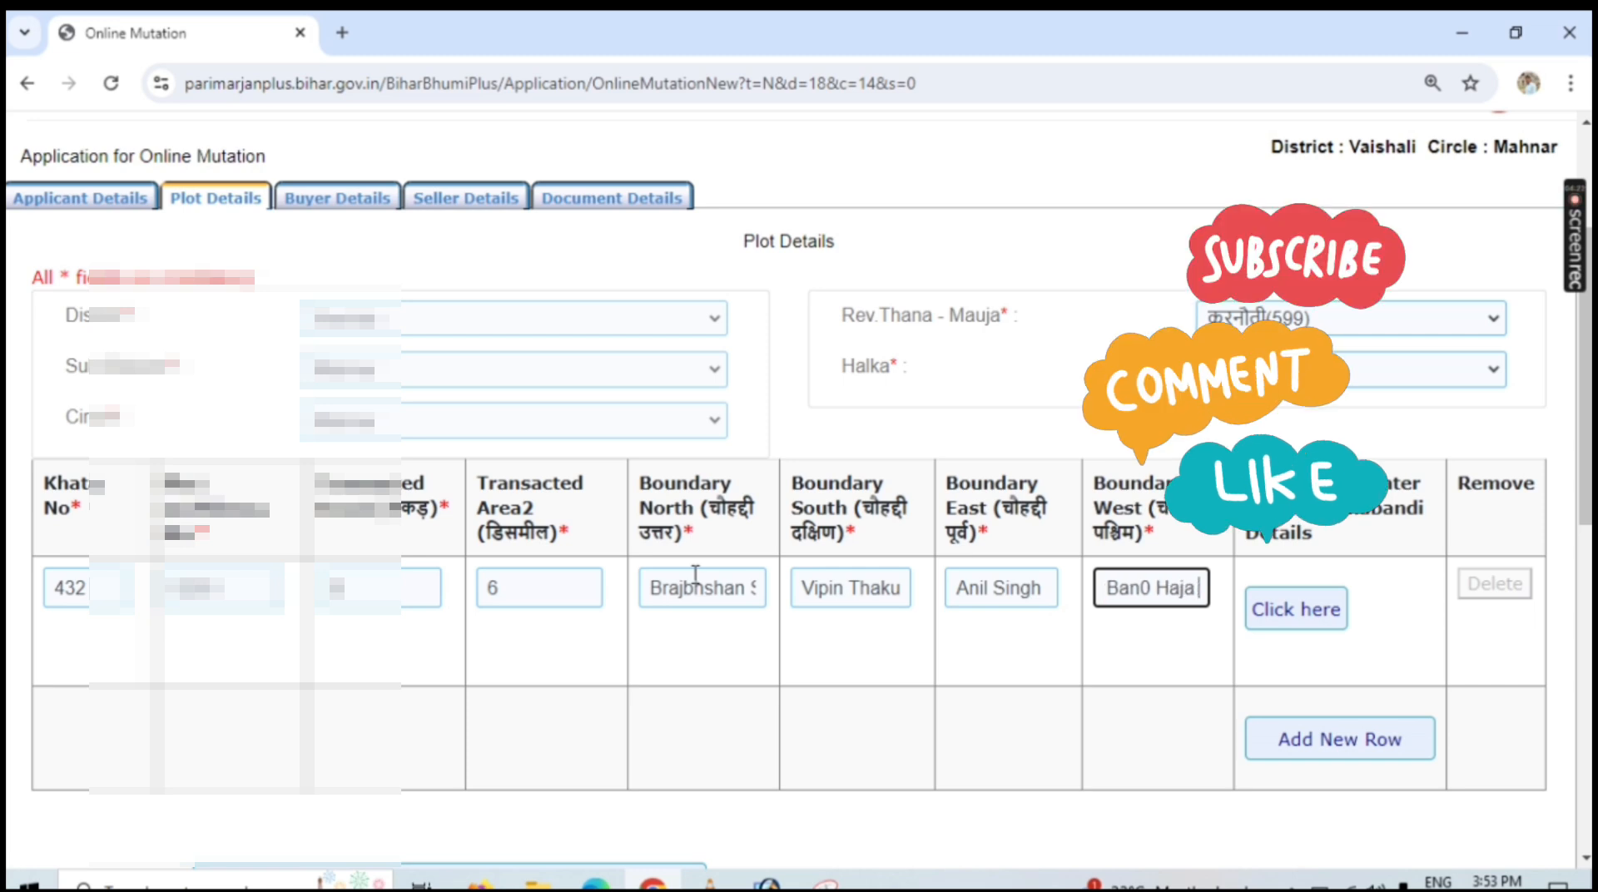
{"action": "key", "text": "Tab"}
{"action": "left_click_drag", "start_coordinate": [1246, 483], "coordinate": [1334, 620]}
Open the seller's Jamabandi details, answering No to seller-is-holder and Yes to multiple sharers.
{"action": "left_click", "coordinate": [1334, 620]}
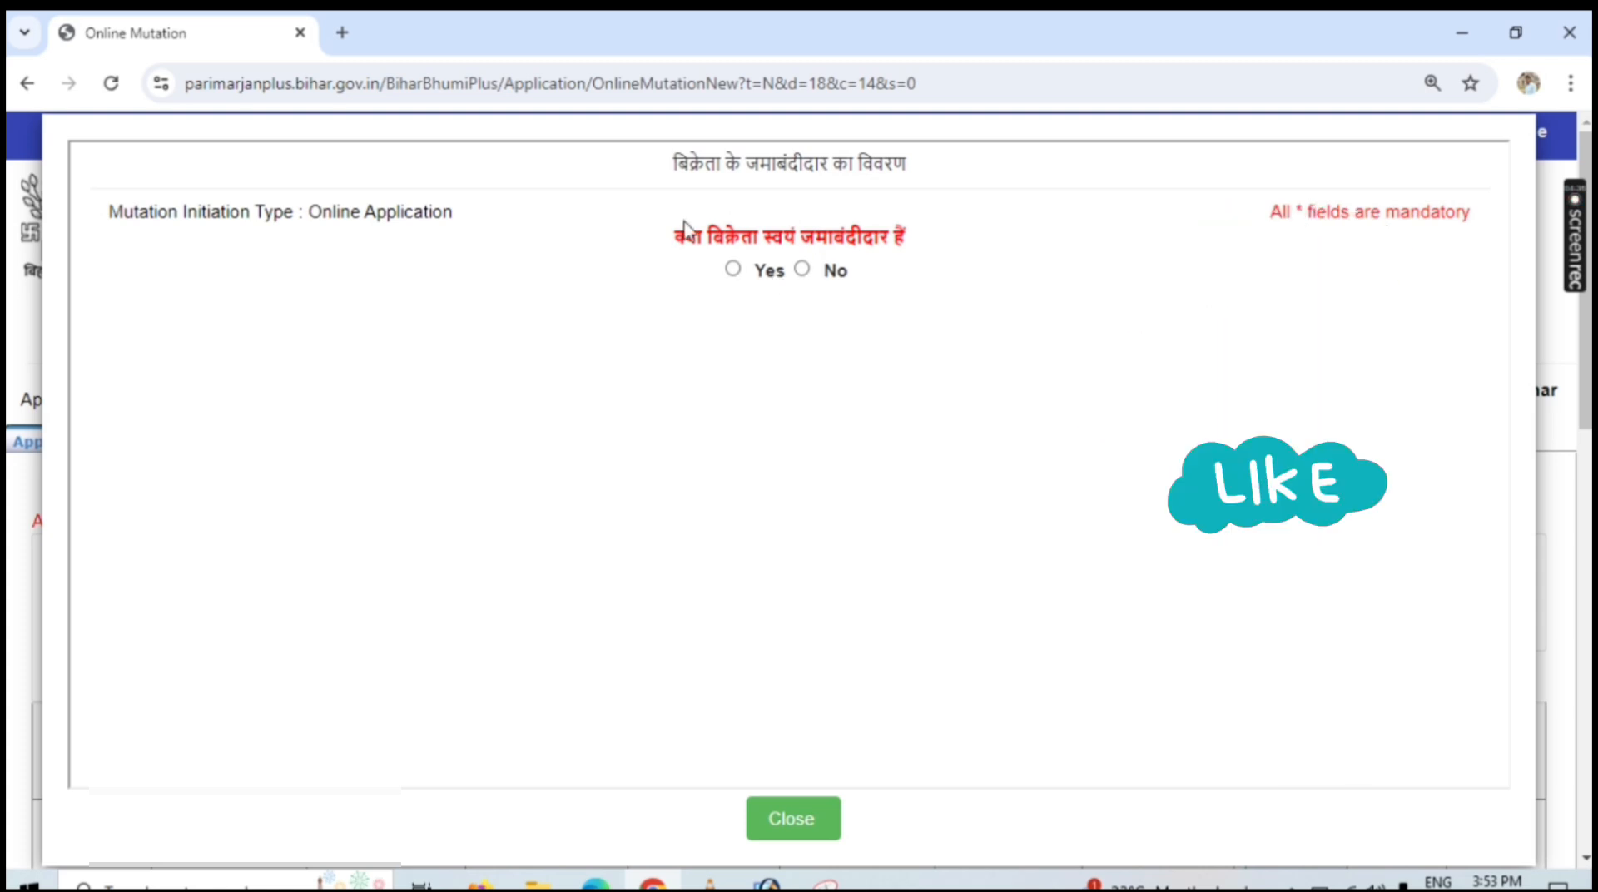
{"action": "left_click_drag", "start_coordinate": [673, 237], "coordinate": [915, 247]}
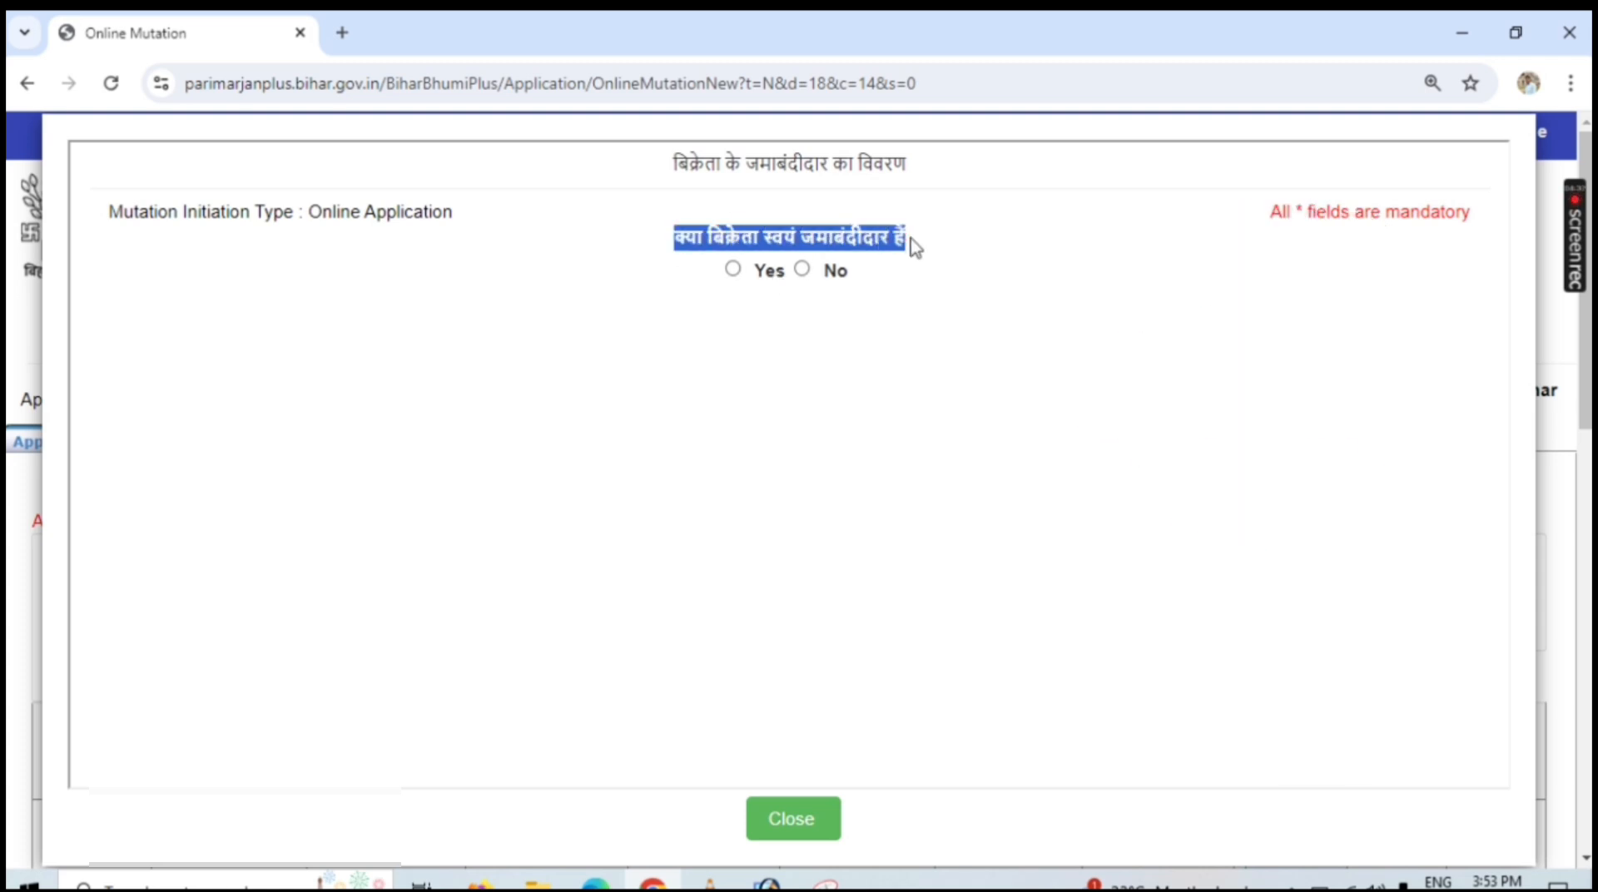
{"action": "left_click", "coordinate": [801, 270]}
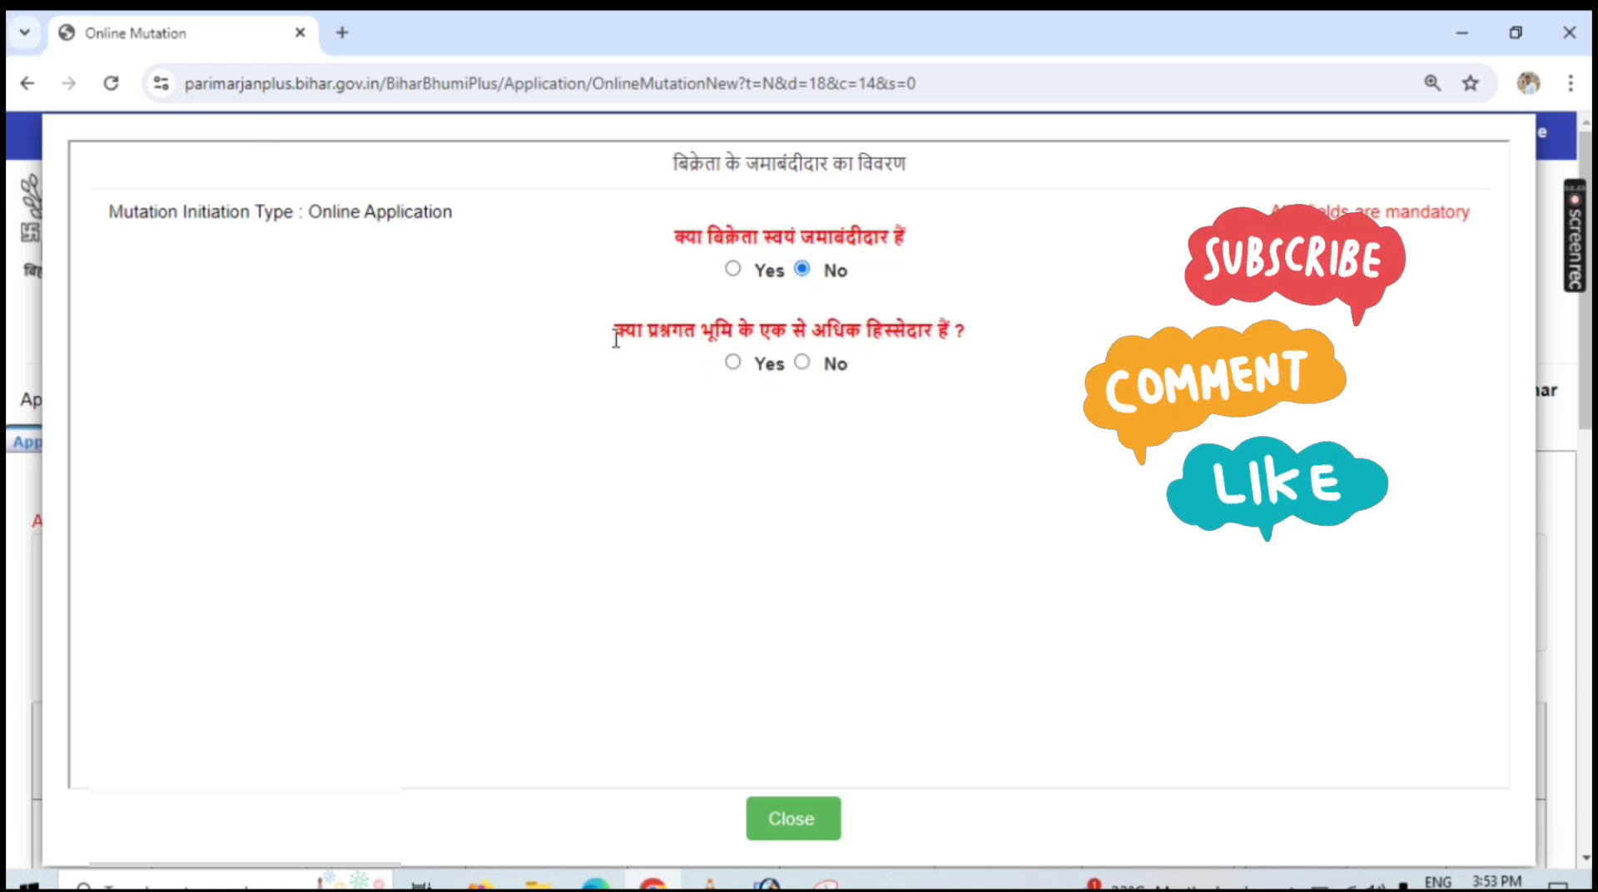
{"action": "left_click_drag", "start_coordinate": [592, 342], "coordinate": [956, 328]}
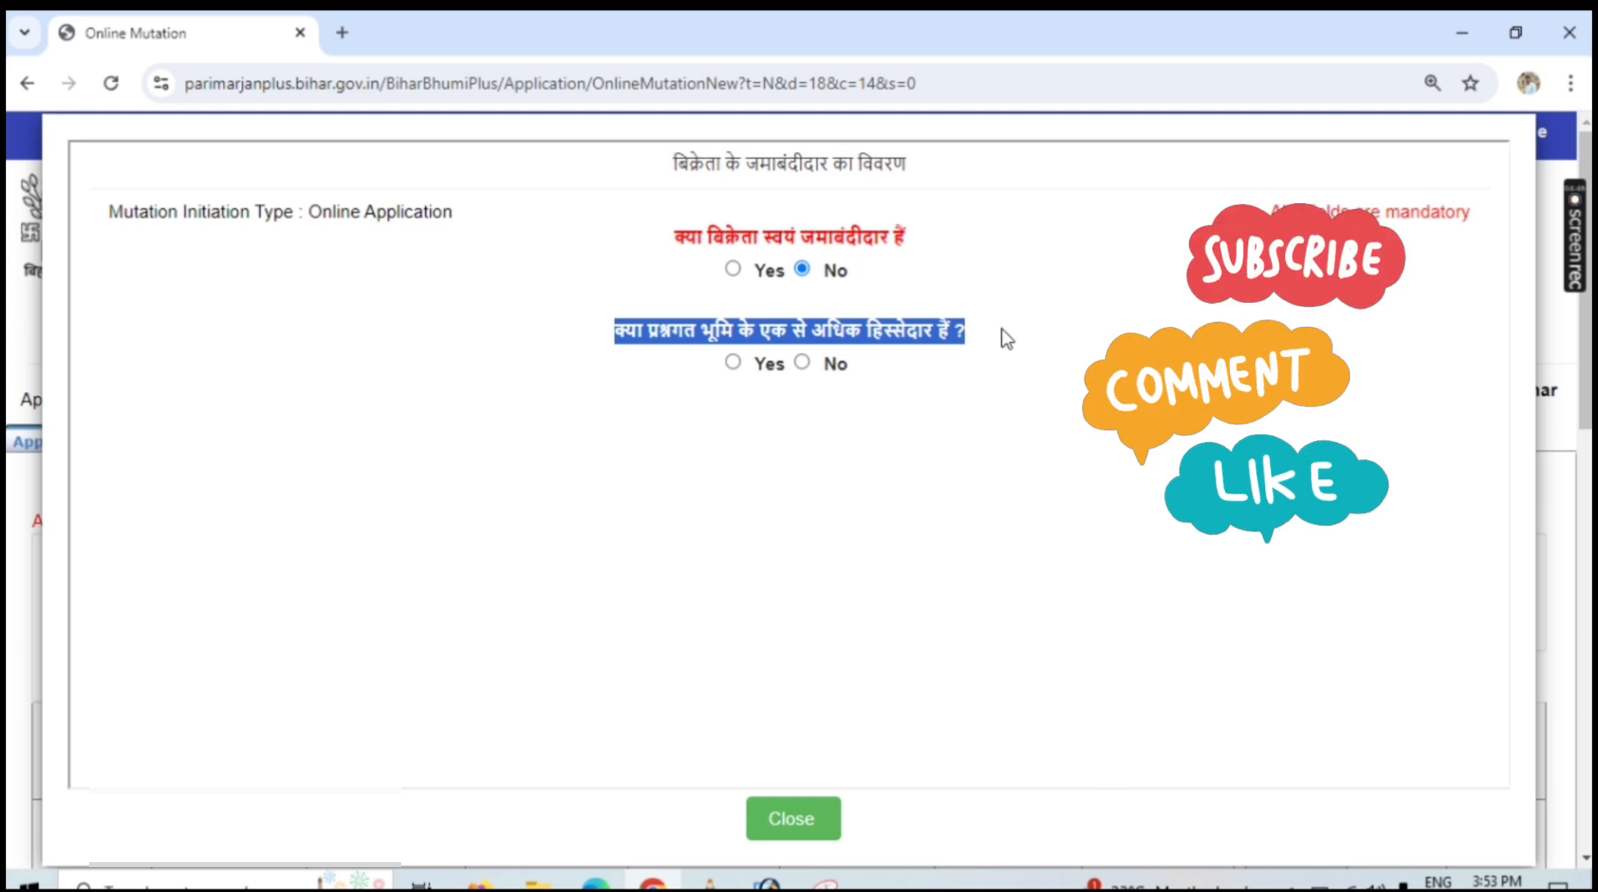
{"action": "left_click", "coordinate": [916, 432]}
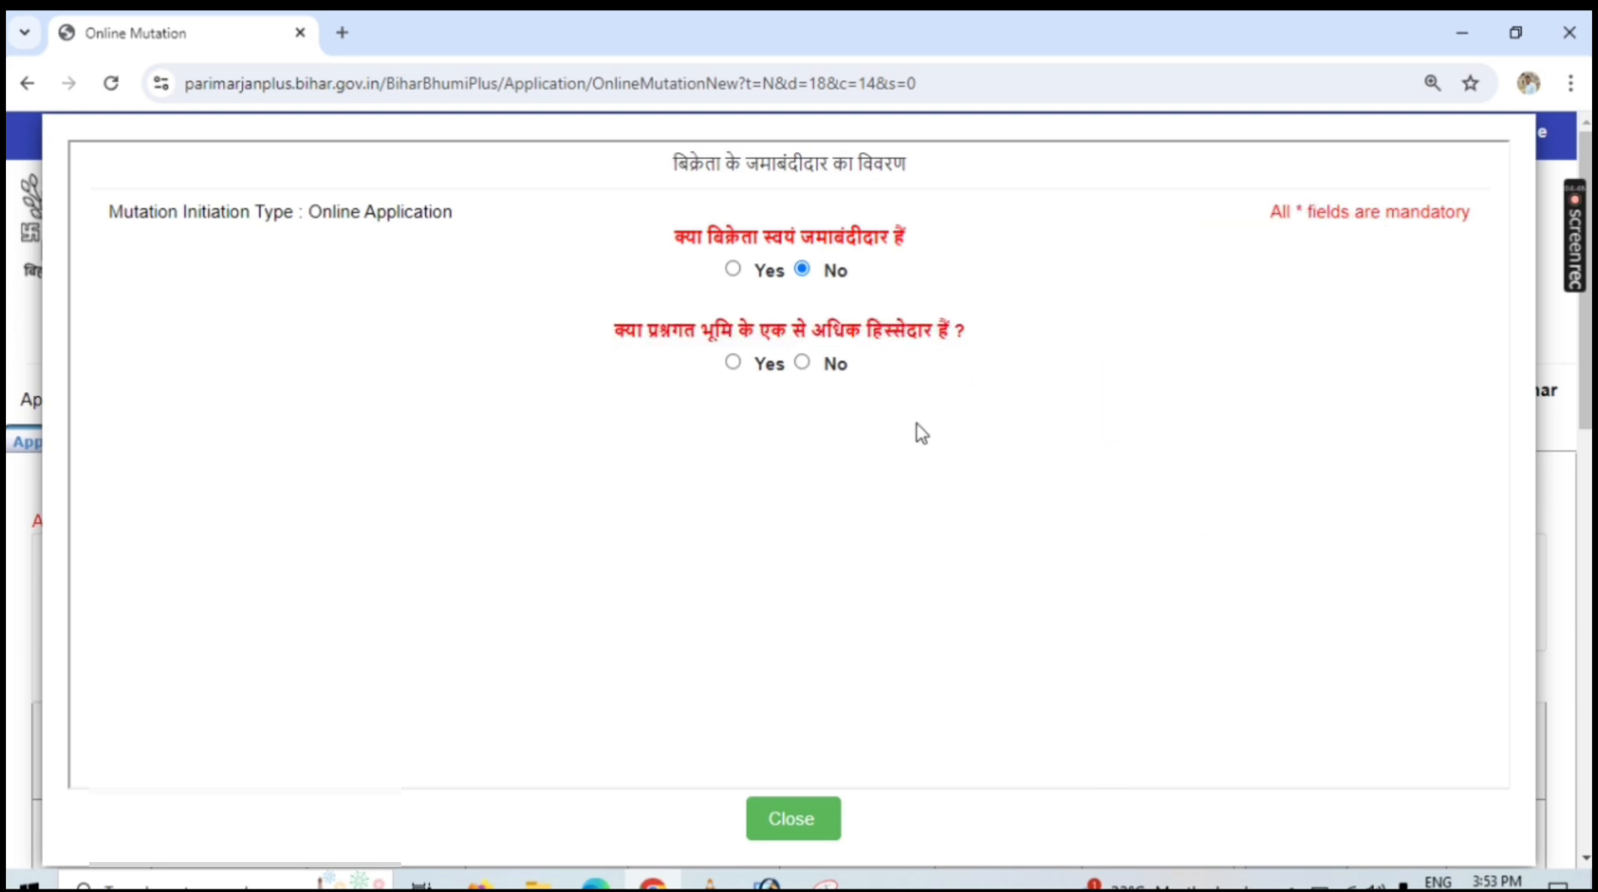
{"action": "left_click", "coordinate": [733, 363]}
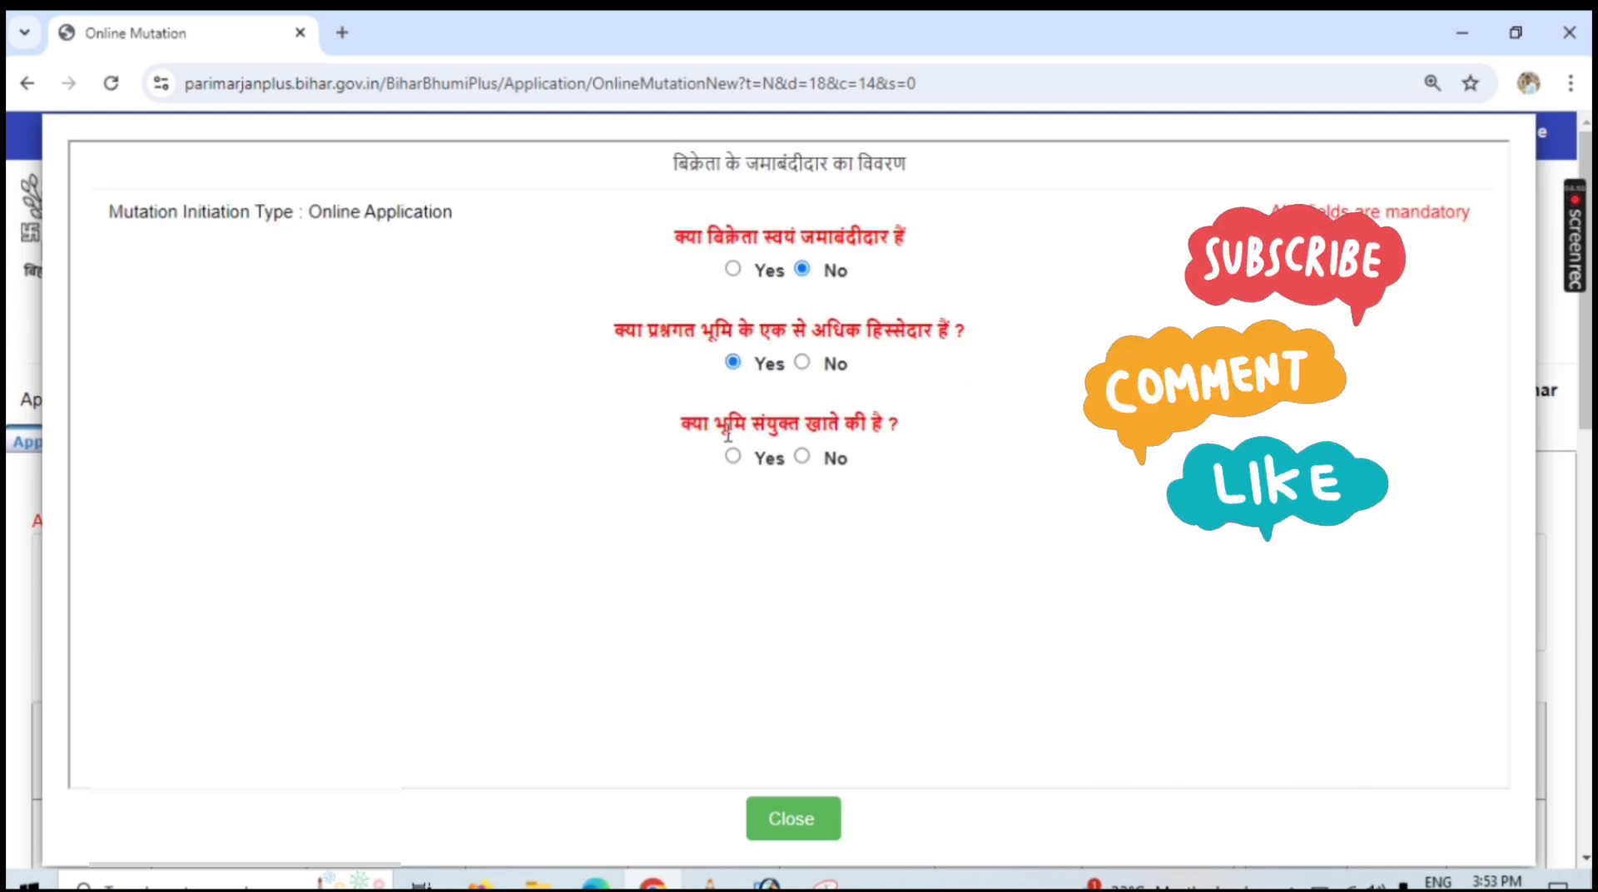
{"action": "left_click_drag", "start_coordinate": [682, 426], "coordinate": [902, 425]}
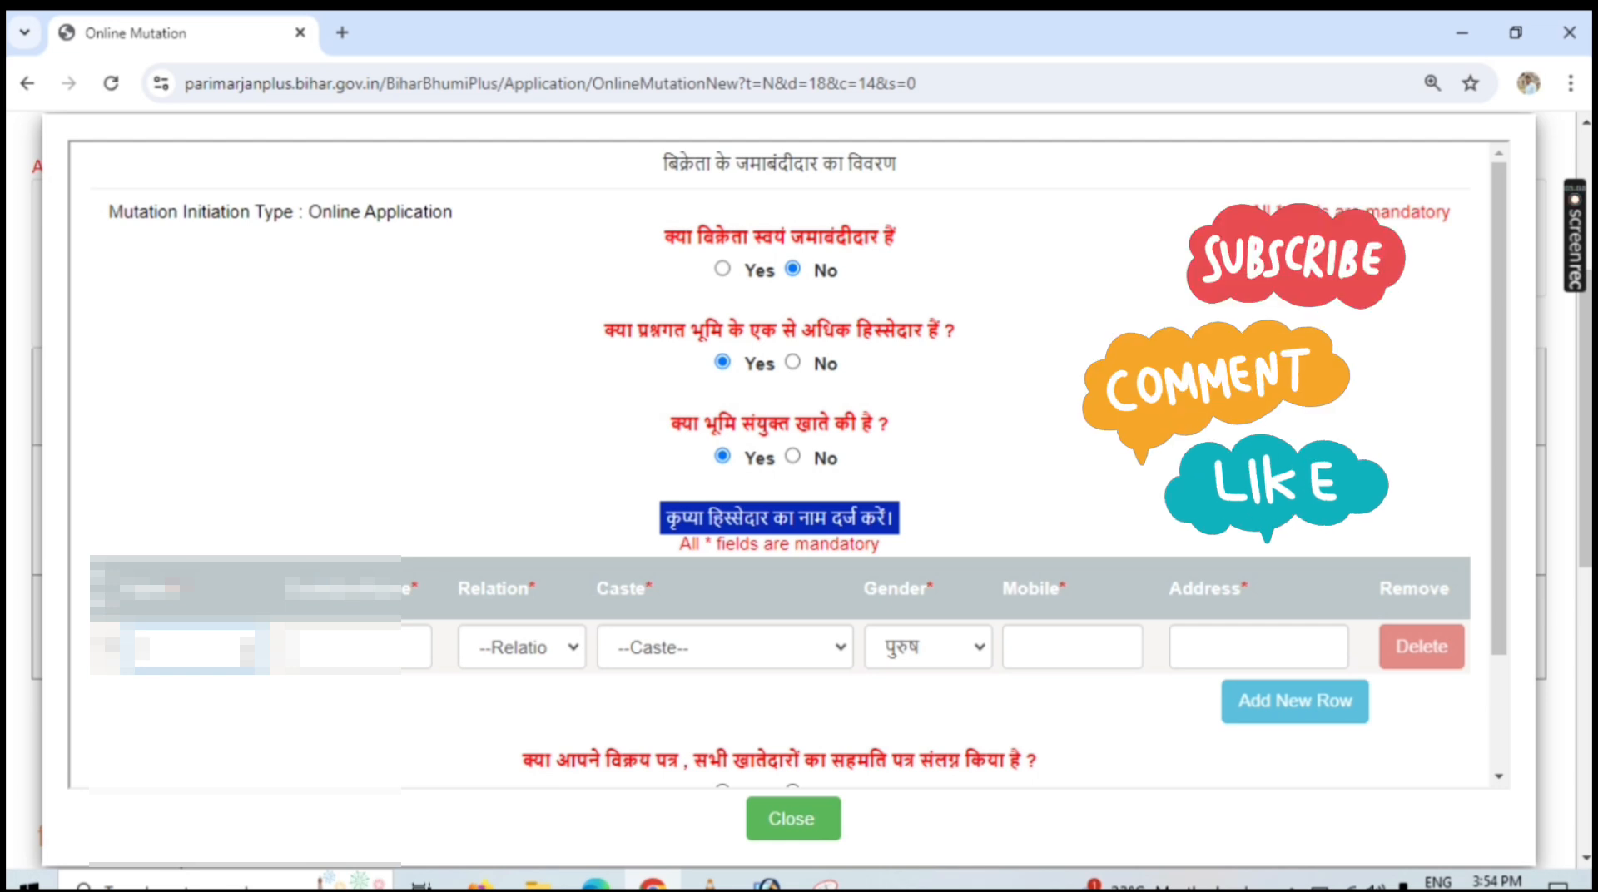
Enter the sharer's and guardian's names, with relation पोता and caste भूमिहार.
{"action": "type", "text": "ram"}
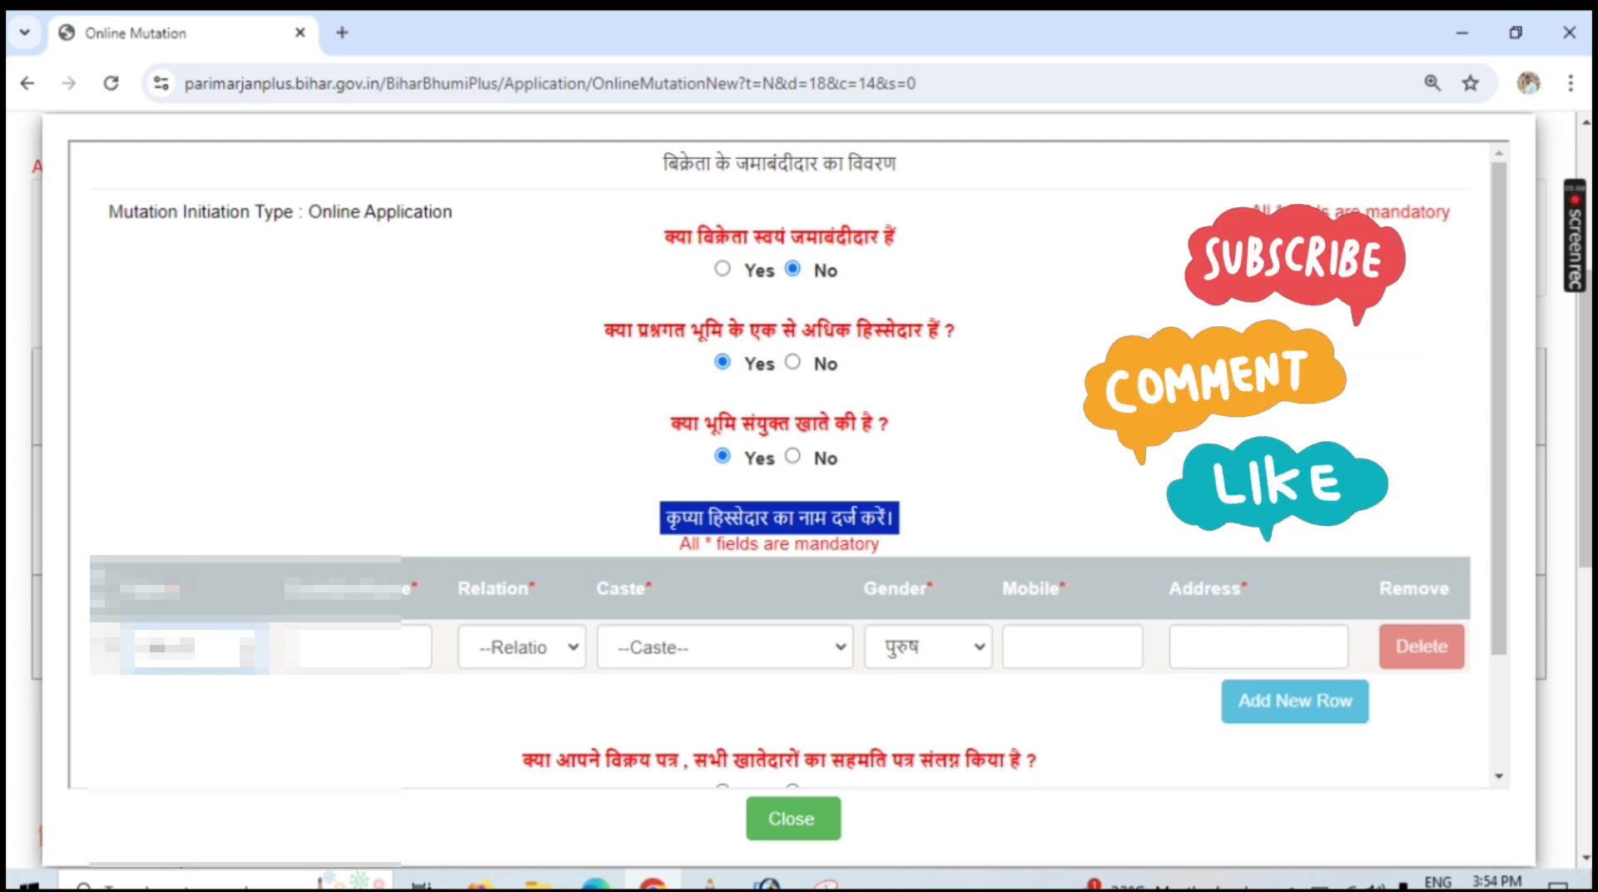
{"action": "type", "text": "ar"}
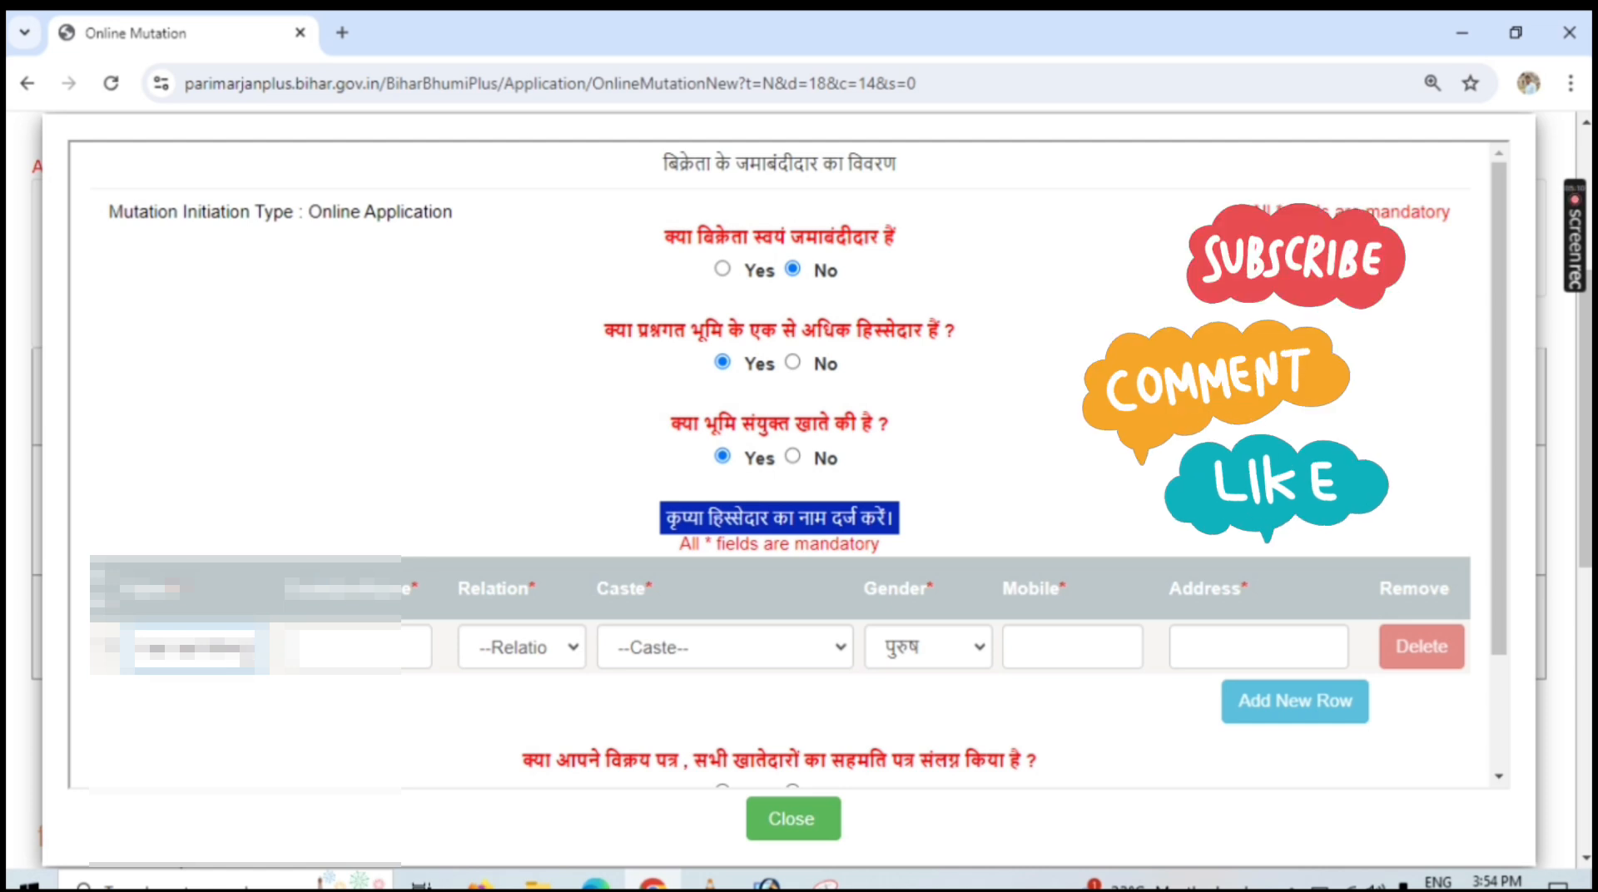
{"action": "type", "text": "ngh"}
{"action": "key", "text": "Tab"}
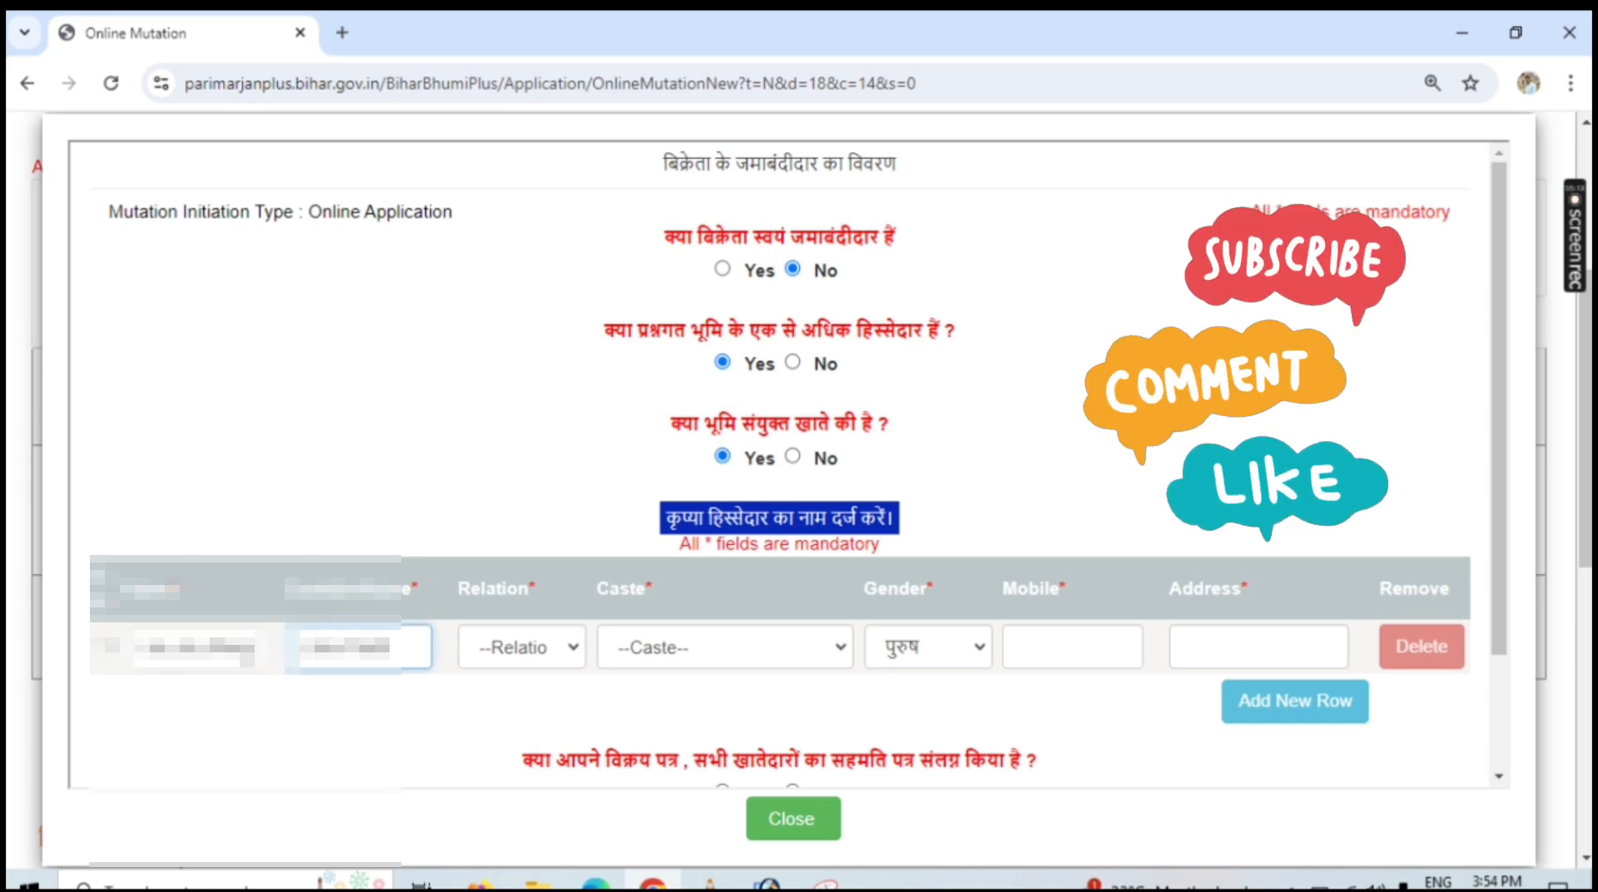
{"action": "type", "text": "an "}
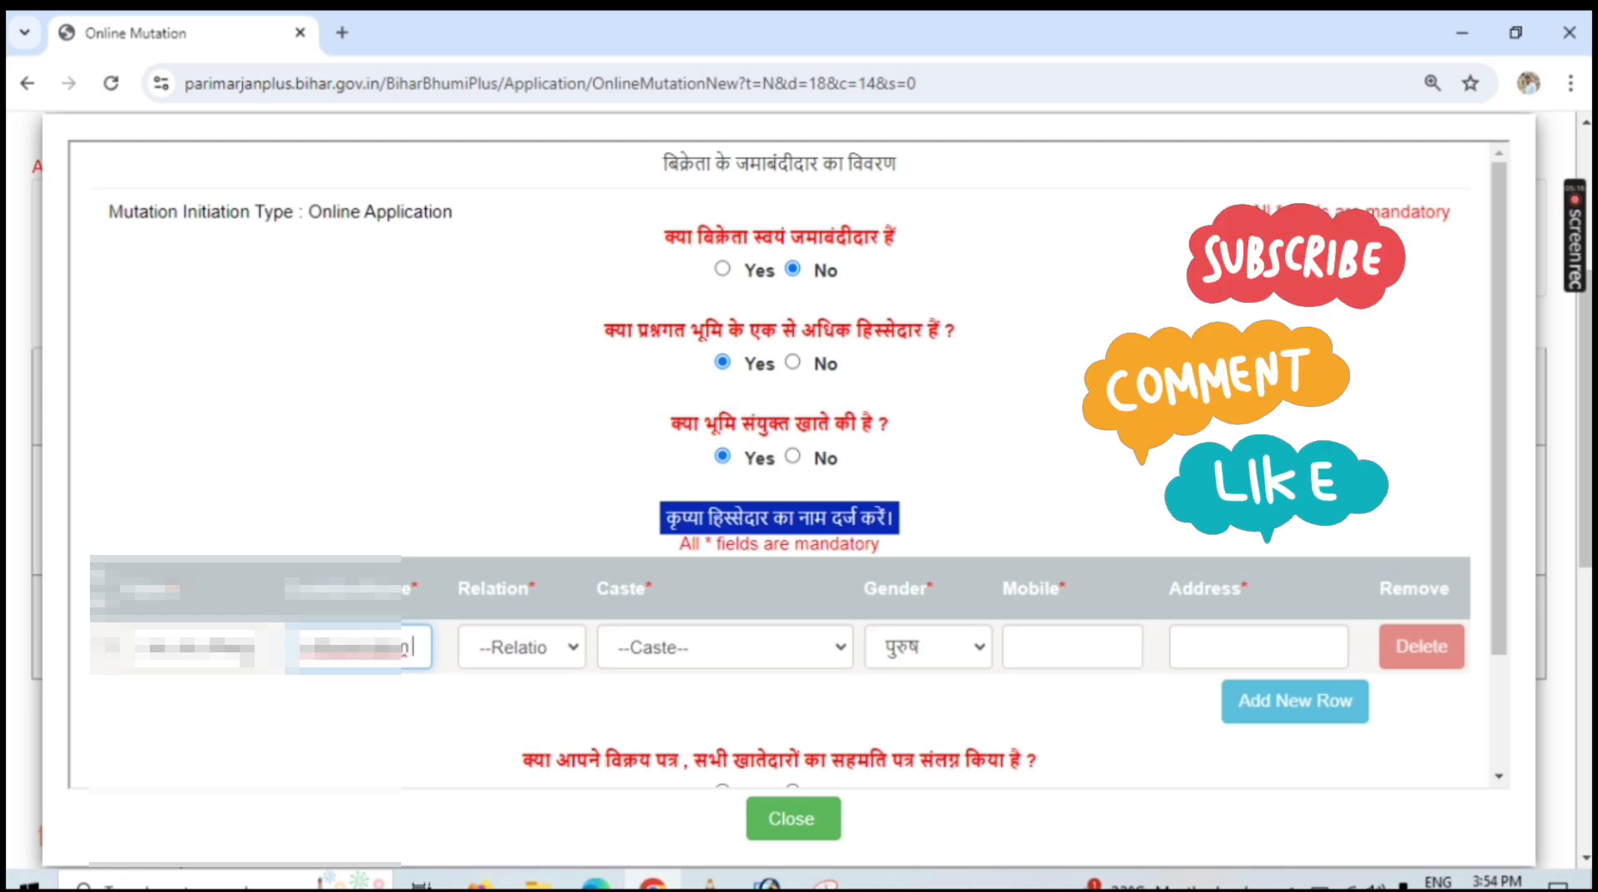
{"action": "type", "text": "Singh"}
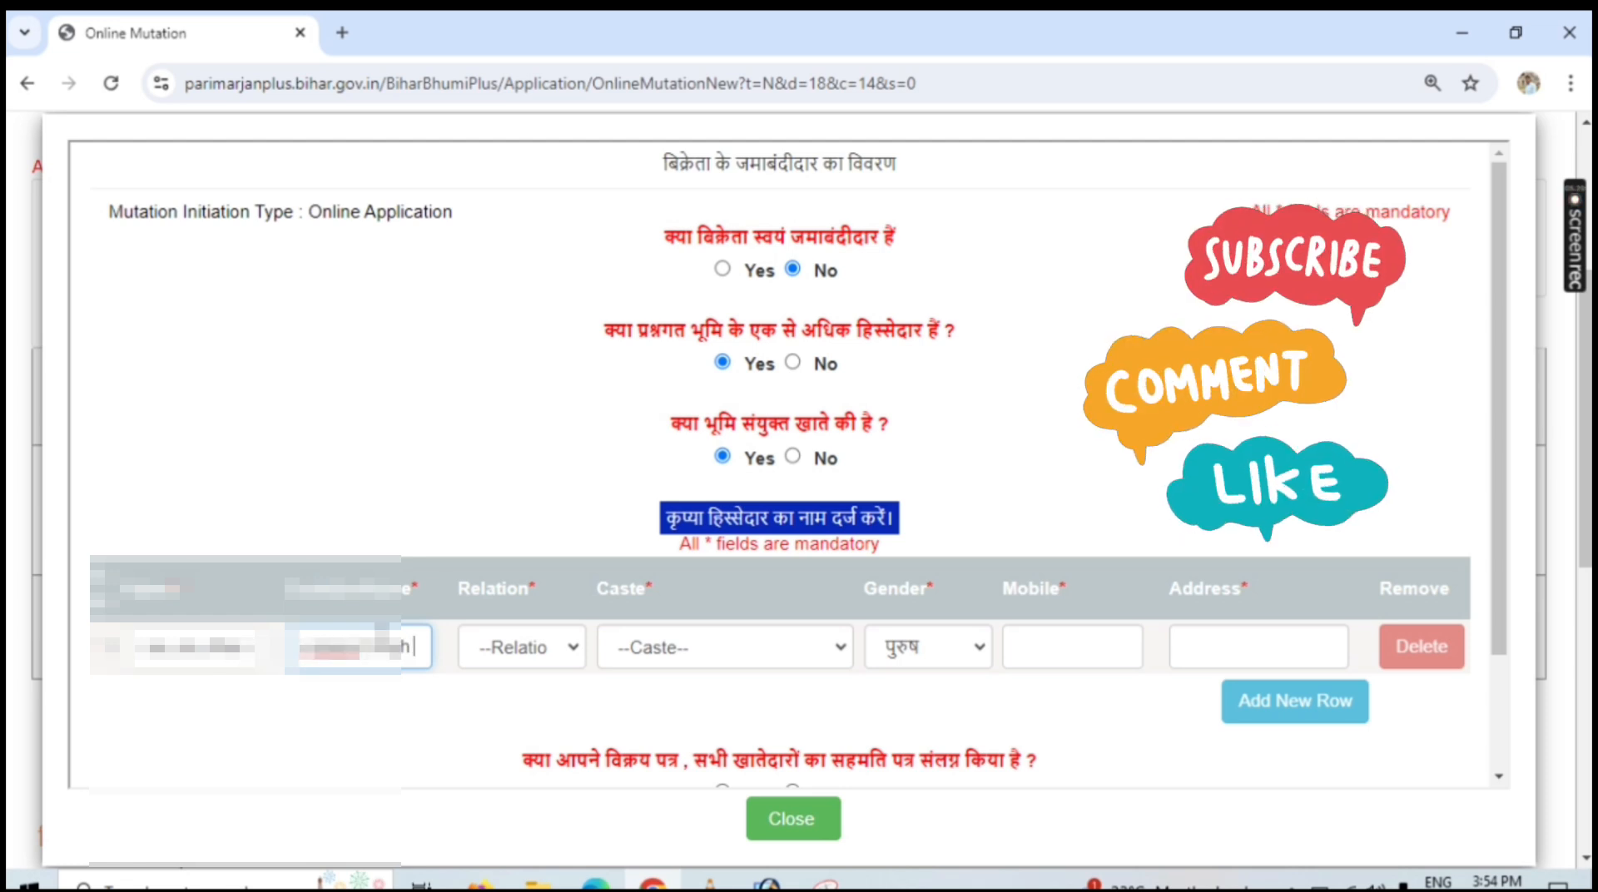
{"action": "left_click", "coordinate": [519, 647]}
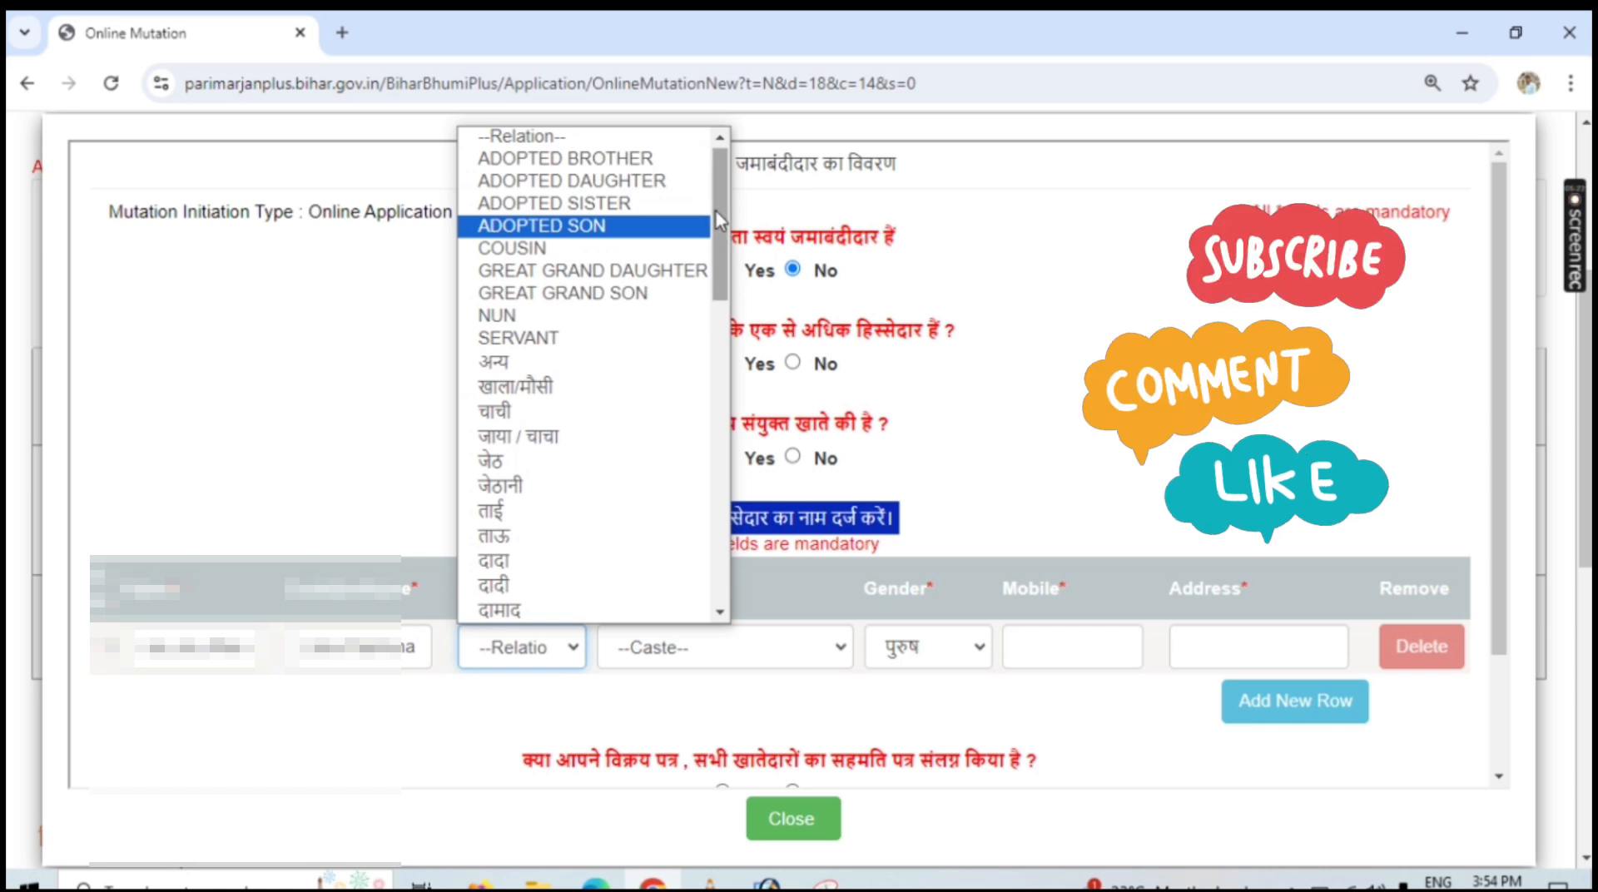
{"action": "left_click_drag", "start_coordinate": [721, 226], "coordinate": [720, 324]}
{"action": "scroll", "coordinate": [718, 326], "scroll_direction": "down", "scroll_amount": 1}
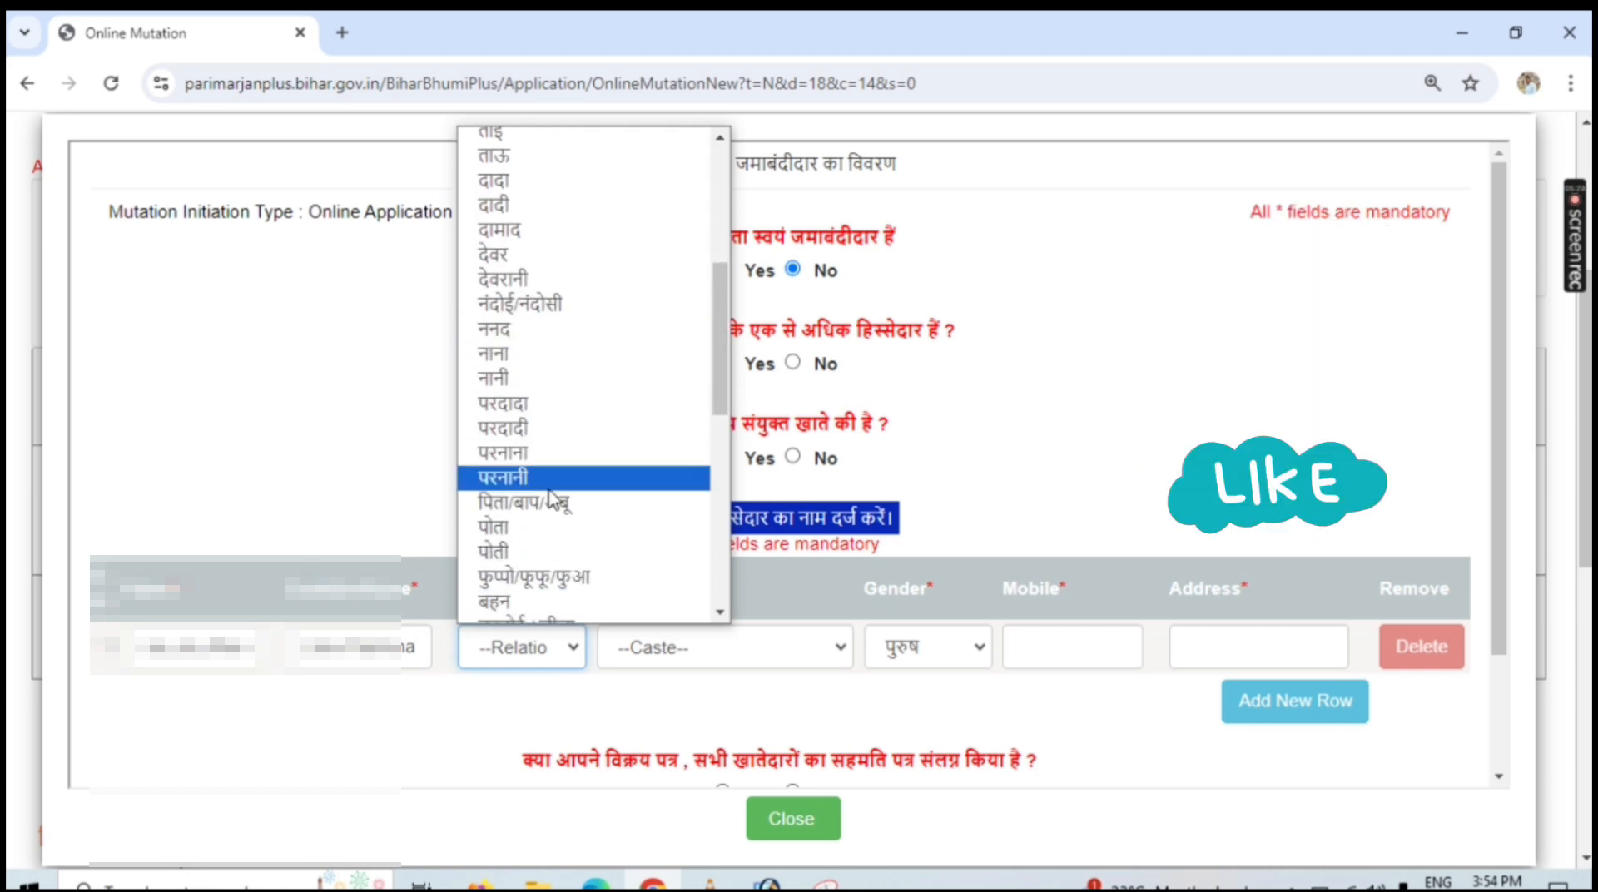
{"action": "left_click", "coordinate": [543, 528]}
{"action": "left_click", "coordinate": [730, 648]}
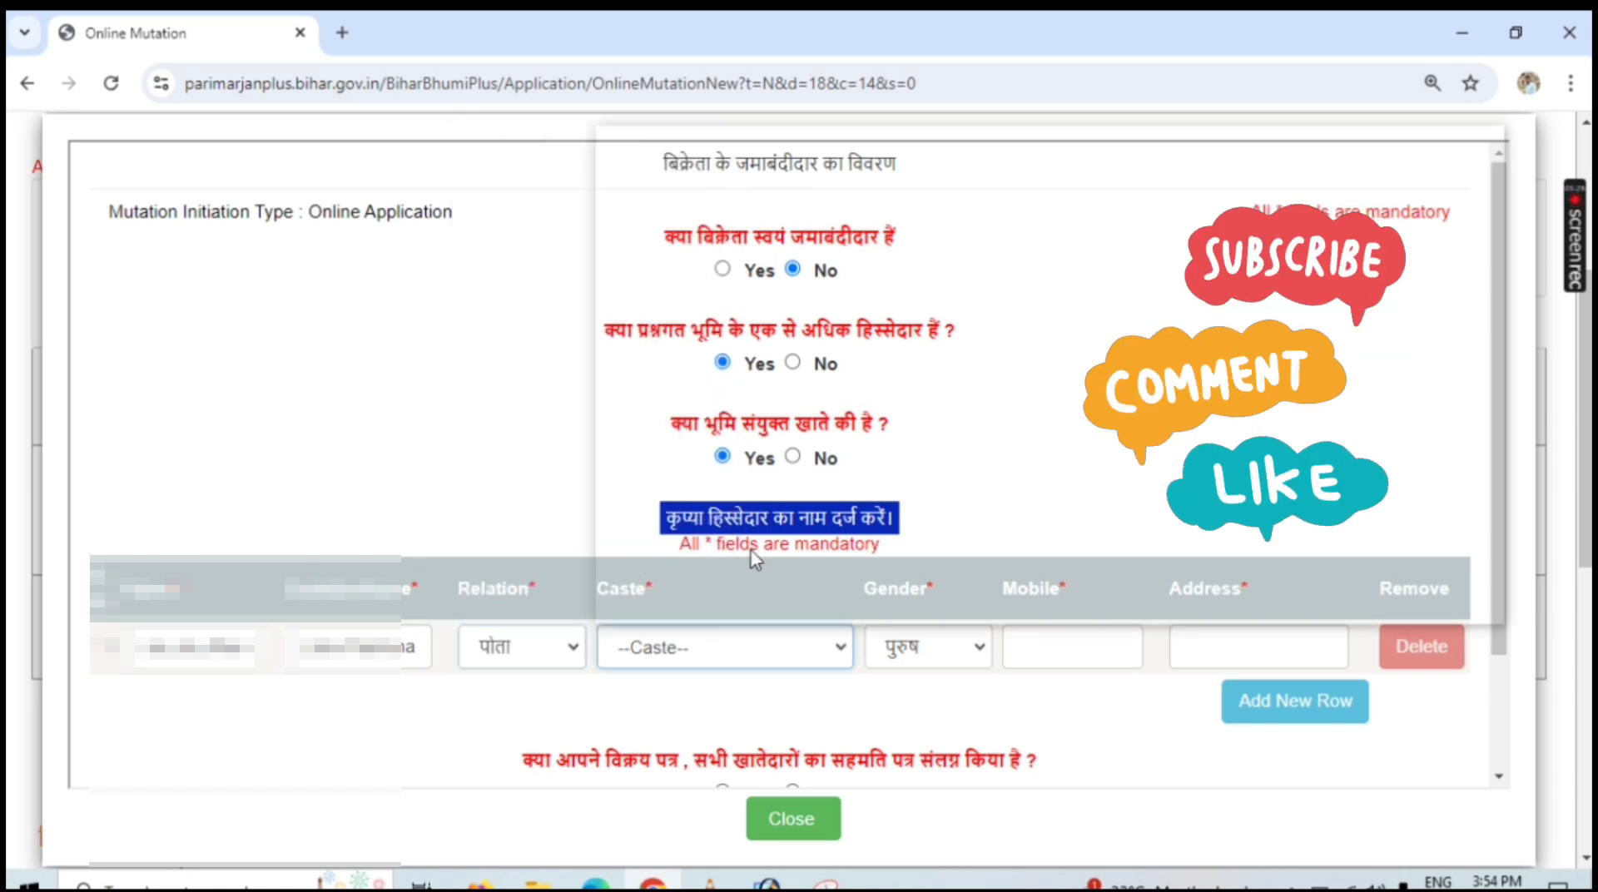
{"action": "left_click_drag", "start_coordinate": [1494, 169], "coordinate": [1489, 467]}
{"action": "left_click", "coordinate": [658, 286]}
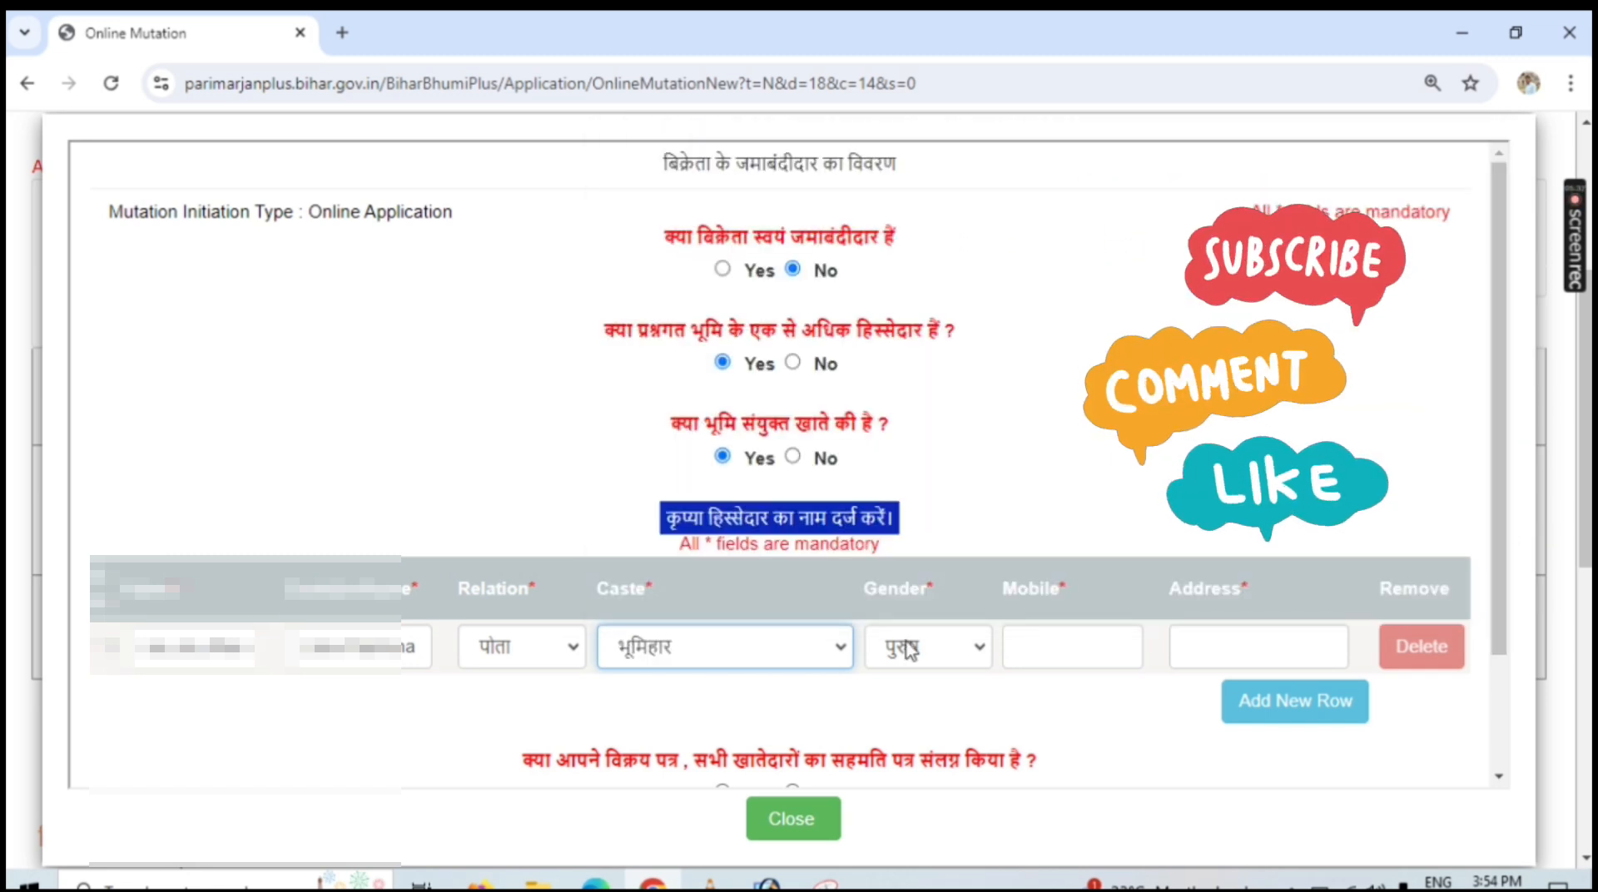
Enter the sharer's mobile number and address, then review the consent-letter question.
{"action": "left_click", "coordinate": [1025, 657]}
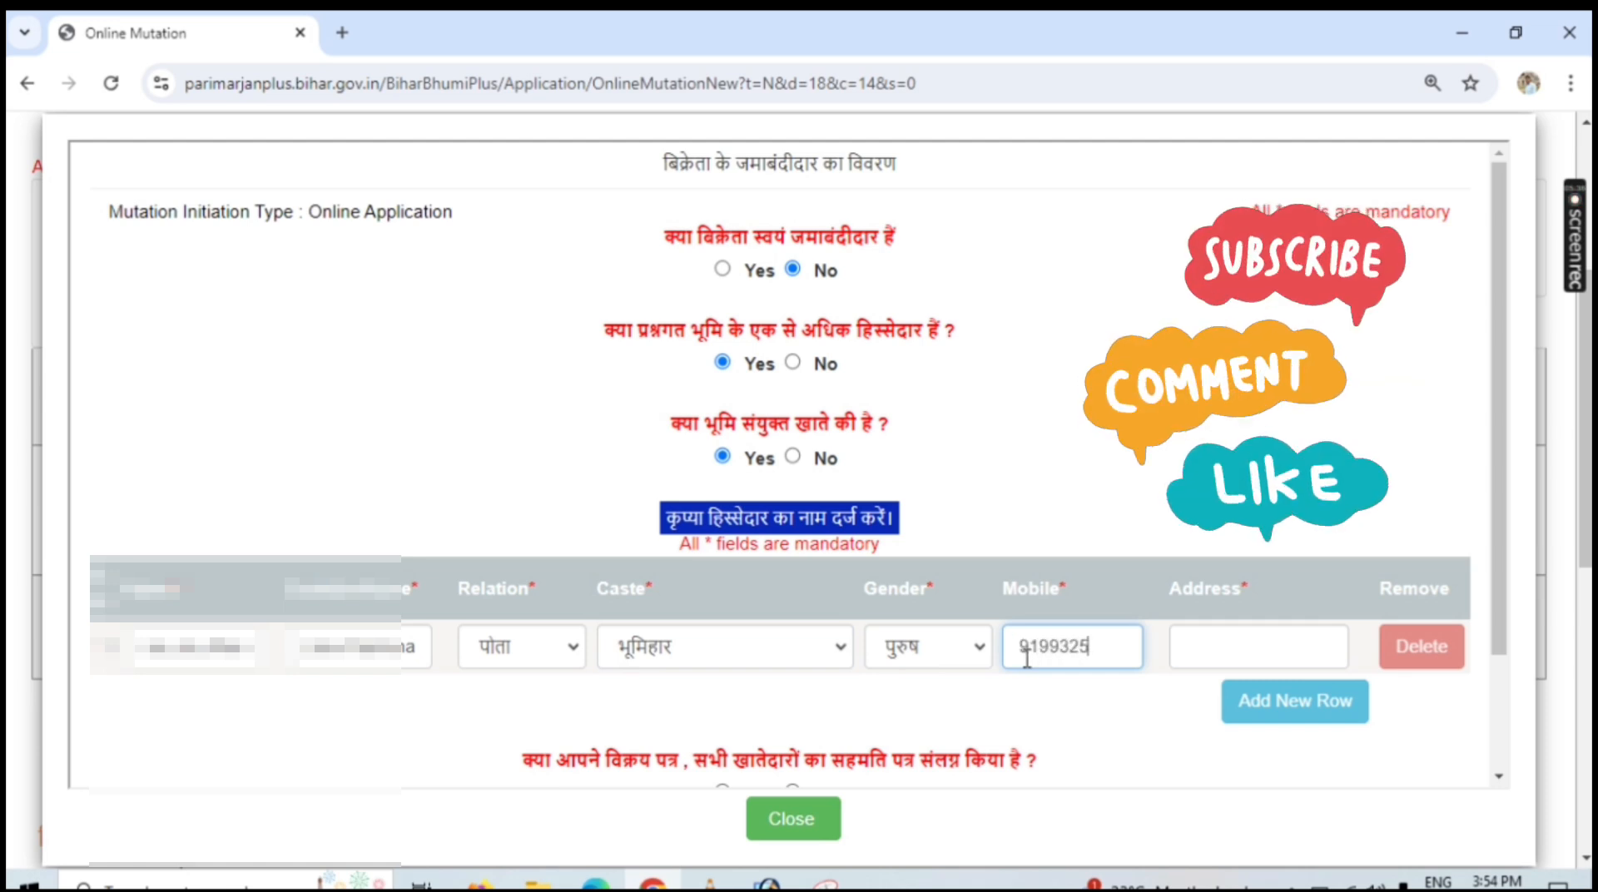
{"action": "key", "text": "Tab"}
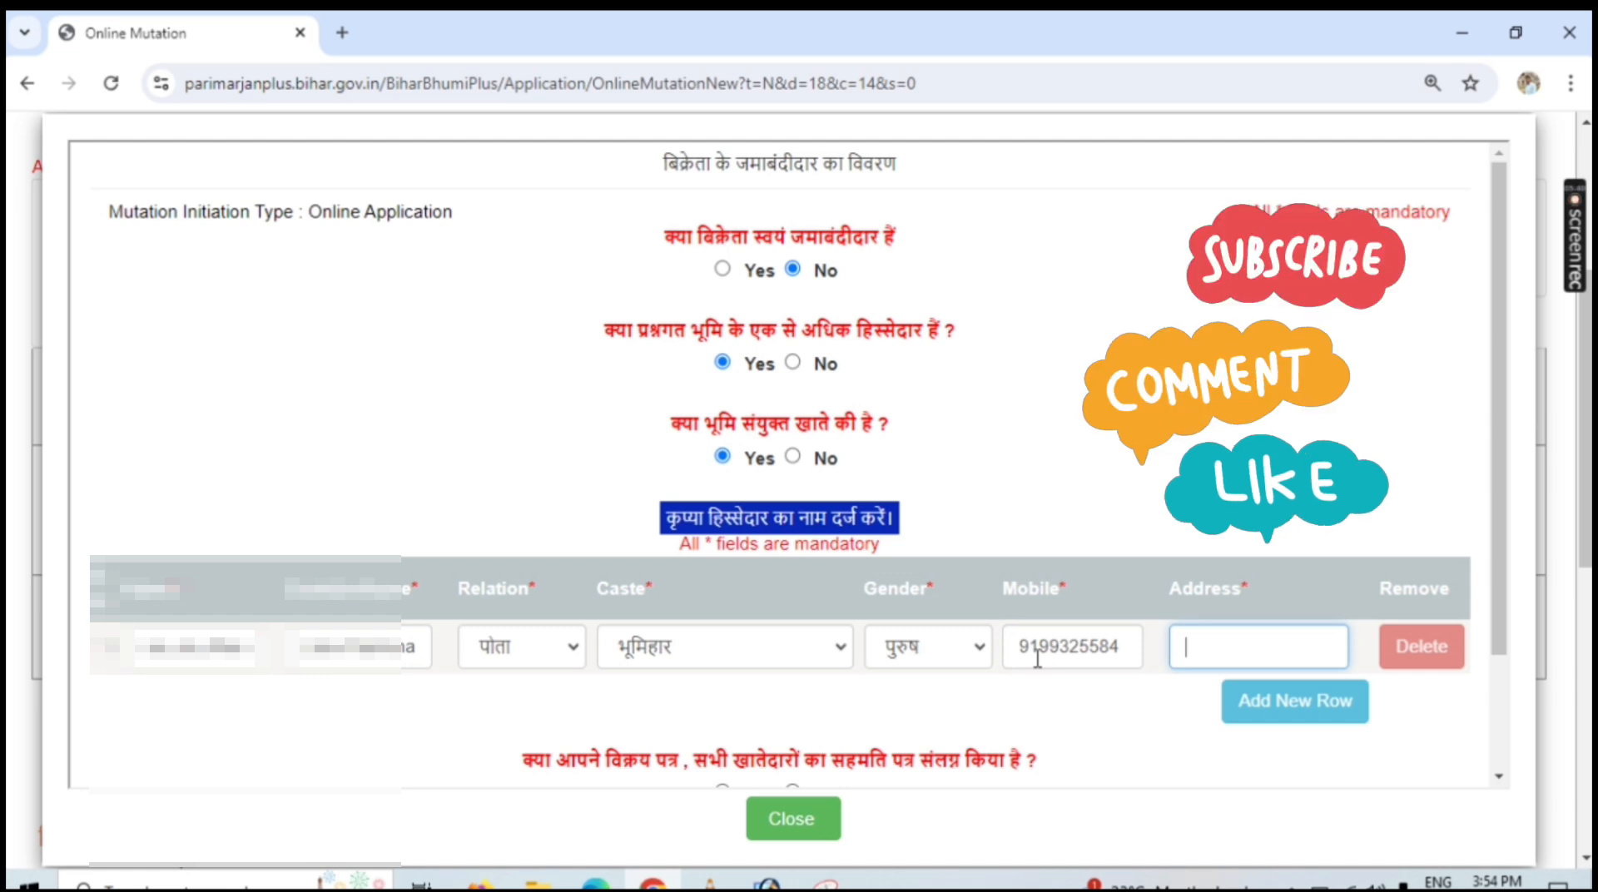
{"action": "key", "text": "ctrl+v"}
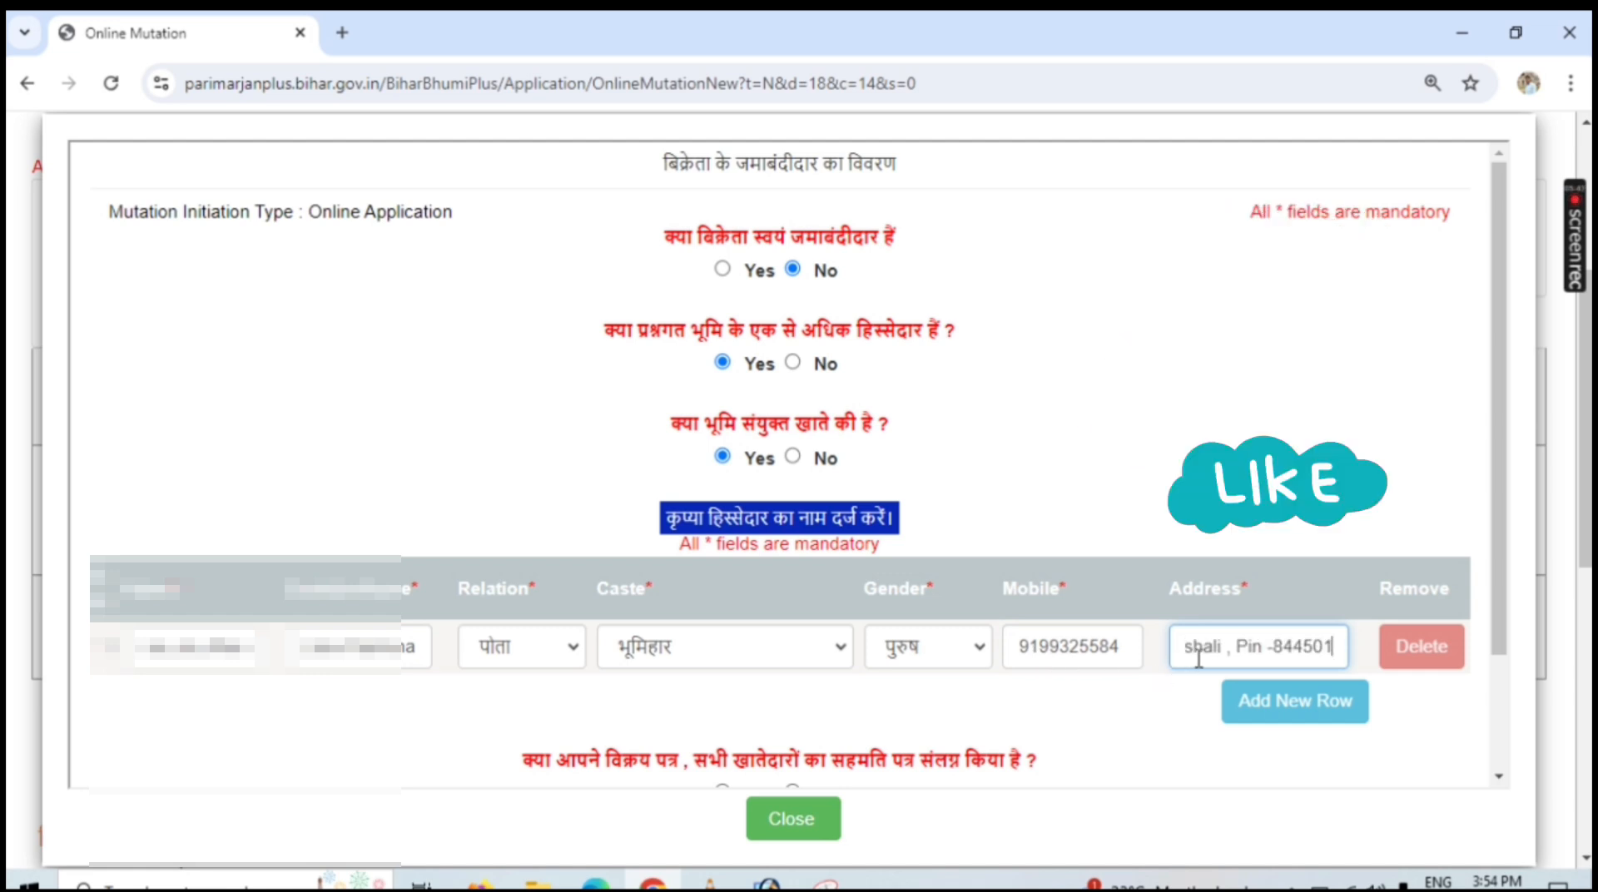
{"action": "key", "text": "Left"}
{"action": "key", "text": "Left"}
{"action": "key", "text": "Left"}
{"action": "key", "text": "Left"}
{"action": "key", "text": "Left"}
{"action": "key", "text": "Left"}
{"action": "key", "text": "Left"}
{"action": "key", "text": "Left"}
{"action": "key", "text": "Left"}
{"action": "key", "text": "Left"}
{"action": "key", "text": "Left"}
{"action": "key", "text": "Left"}
{"action": "key", "text": "Left"}
{"action": "key", "text": "Left"}
{"action": "key", "text": "Left"}
{"action": "key", "text": "Left"}
{"action": "key", "text": "Left"}
{"action": "key", "text": "Left"}
{"action": "key", "text": "Left"}
{"action": "key", "text": "Left"}
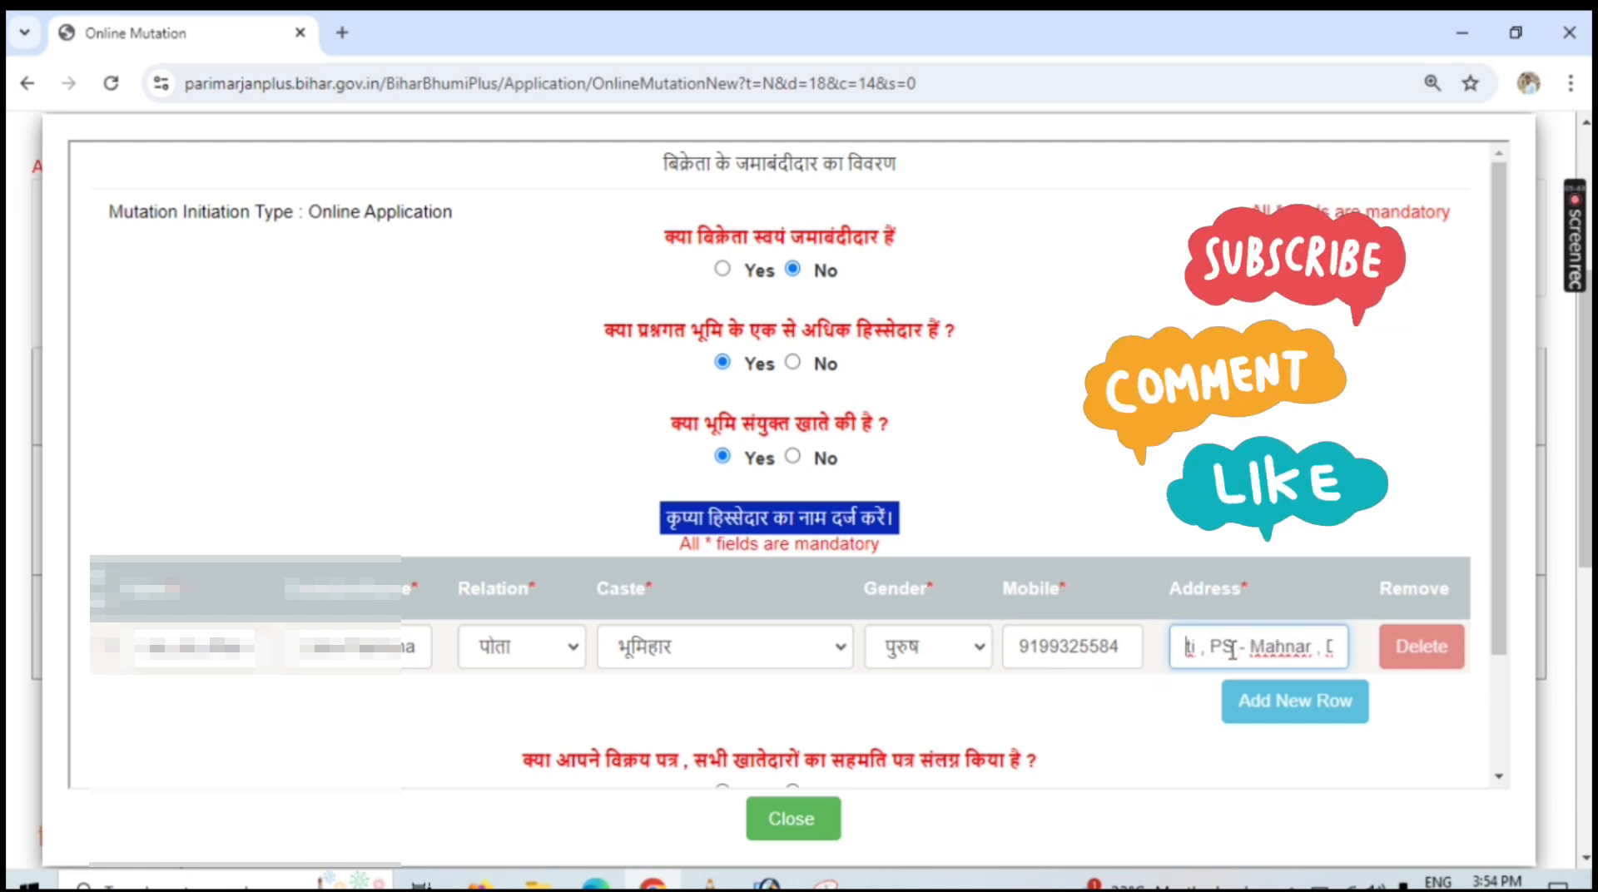
{"action": "key", "text": "Left"}
{"action": "key", "text": "Left"}
{"action": "key", "text": "Left"}
{"action": "key", "text": "Left"}
{"action": "key", "text": "Left"}
{"action": "key", "text": "Left"}
{"action": "key", "text": "Left"}
{"action": "key", "text": "Left"}
{"action": "key", "text": "Left"}
{"action": "key", "text": "Left"}
{"action": "key", "text": "Left"}
{"action": "key", "text": "Left"}
{"action": "key", "text": "Left"}
{"action": "key", "text": "Left"}
{"action": "key", "text": "Left"}
{"action": "key", "text": "Left"}
{"action": "left_click", "coordinate": [963, 731]}
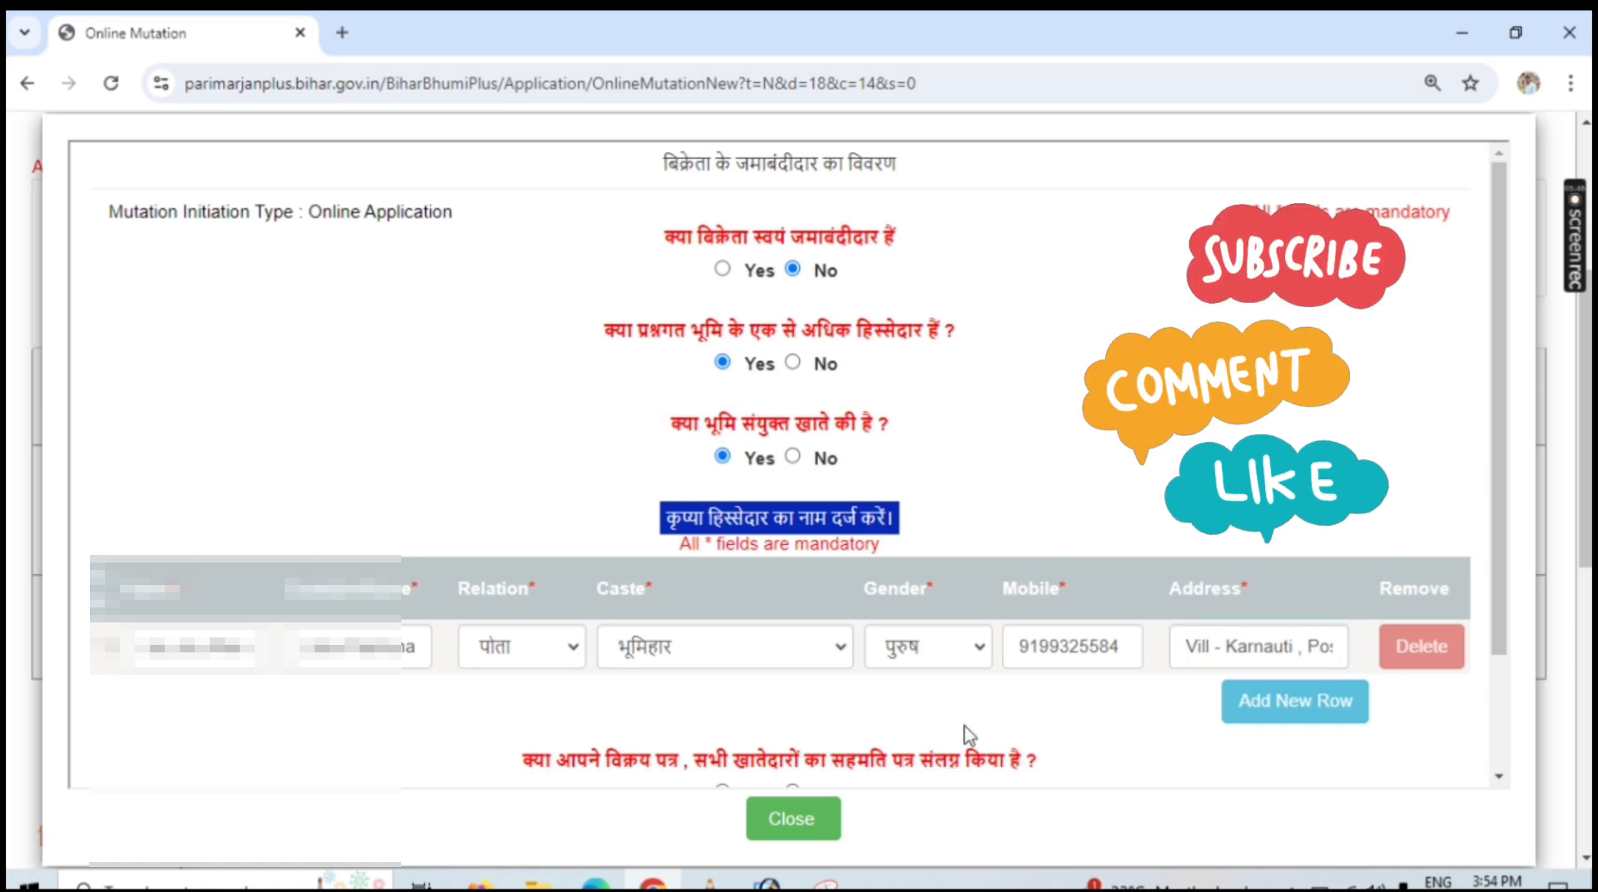
{"action": "scroll", "coordinate": [657, 661], "scroll_direction": "down", "scroll_amount": 2}
{"action": "left_click_drag", "start_coordinate": [483, 631], "coordinate": [1086, 626]}
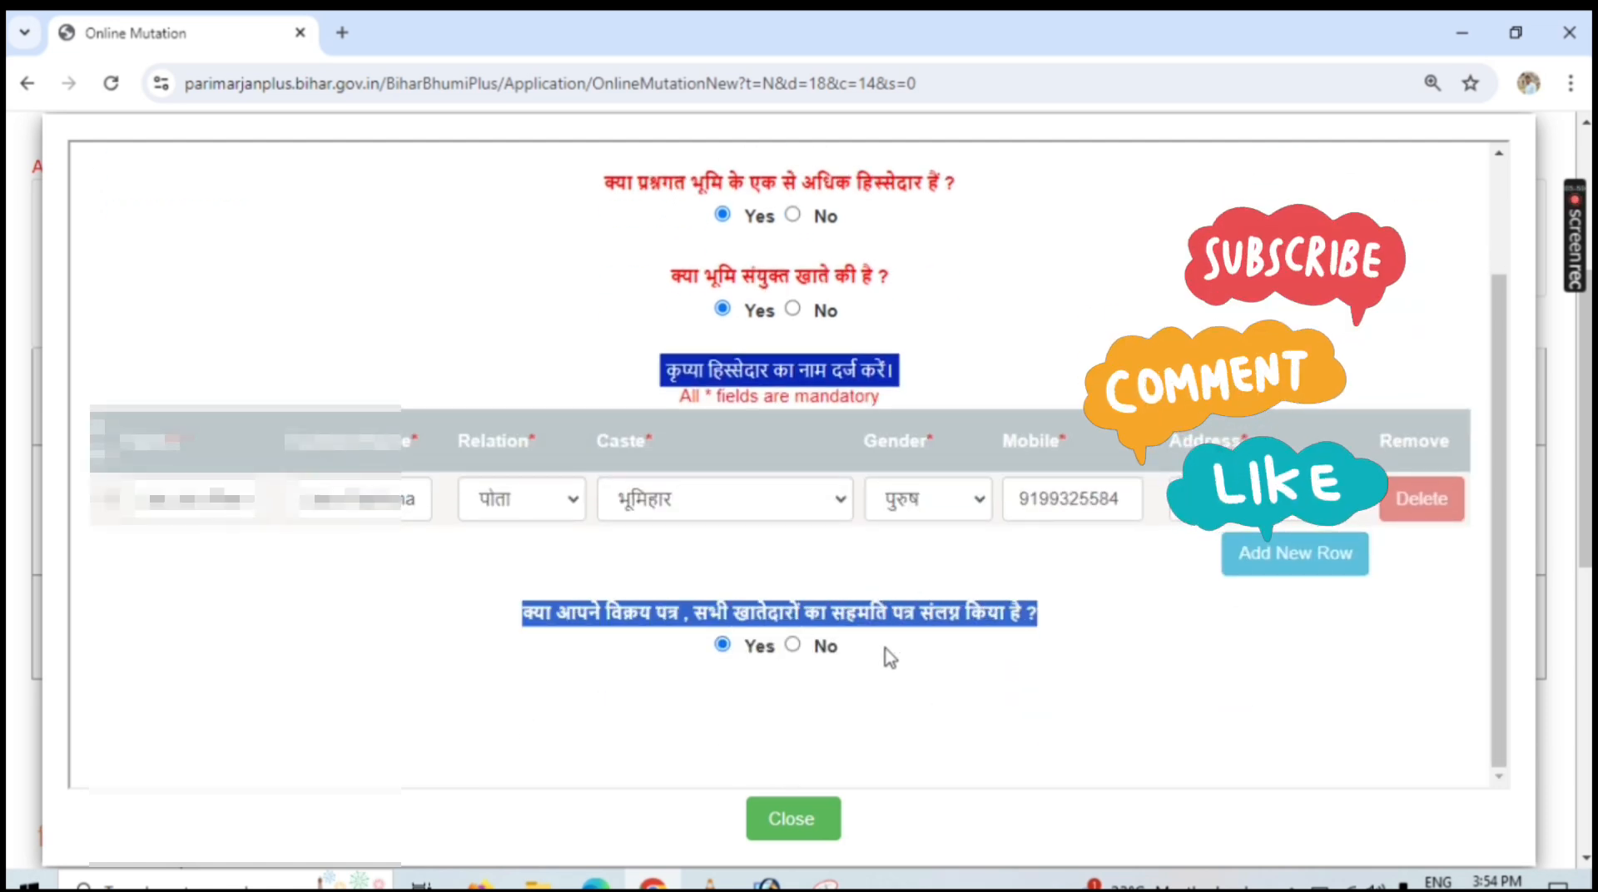
{"action": "scroll", "coordinate": [823, 641], "scroll_direction": "down", "scroll_amount": 3}
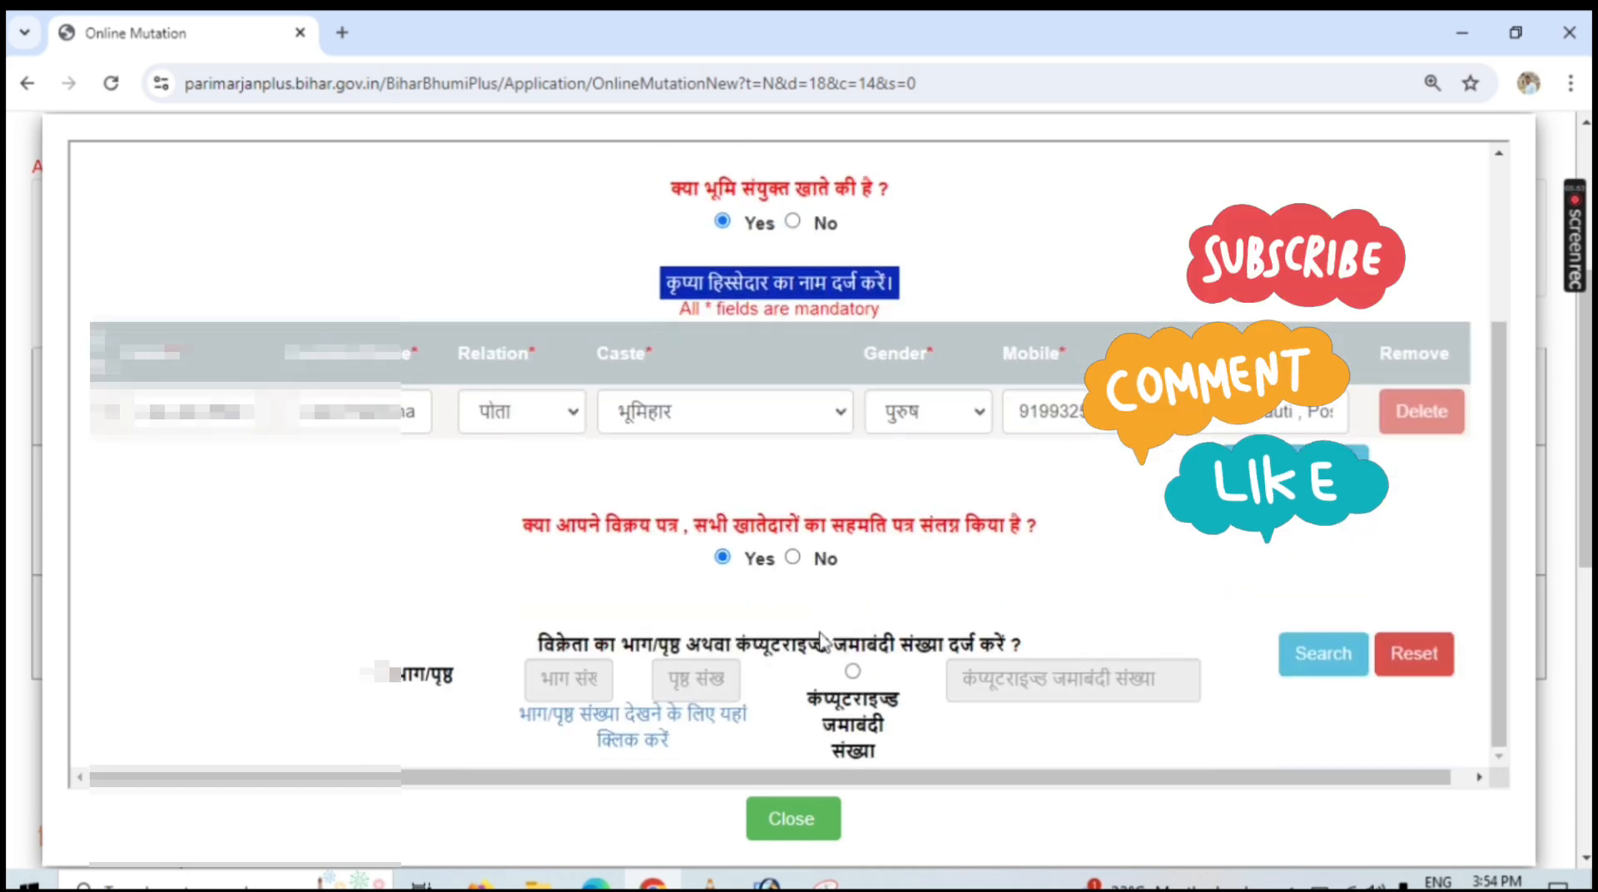
Search the seller's Jamabandi by भाग 2, पृष्ठ 1239 and review the result row.
{"action": "left_click", "coordinate": [383, 673]}
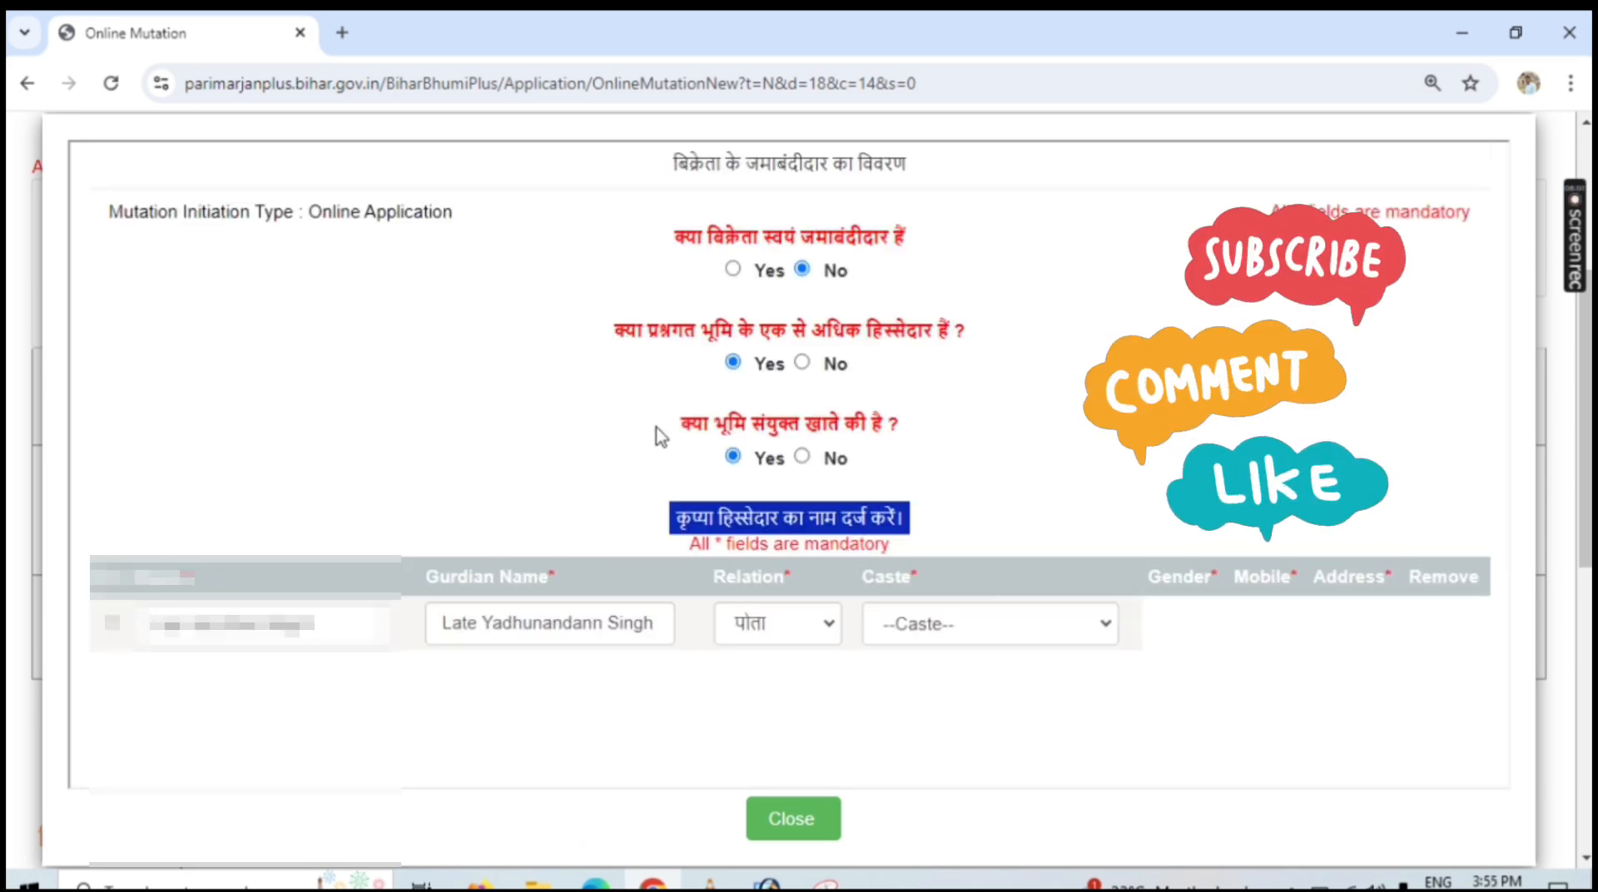
{"action": "scroll", "coordinate": [503, 683], "scroll_direction": "down", "scroll_amount": 3}
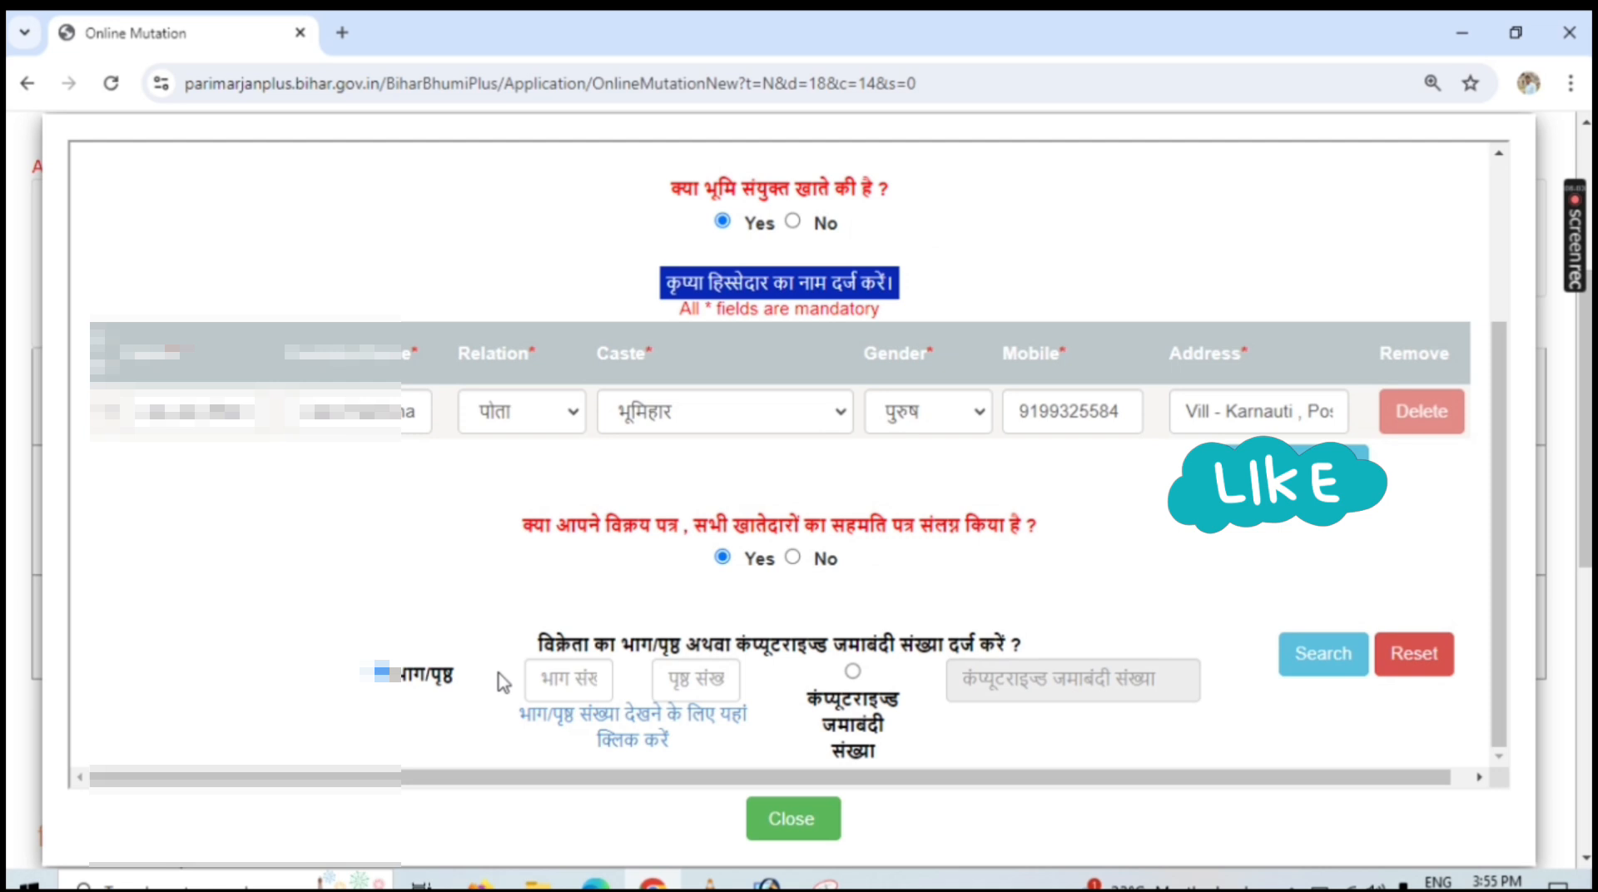
{"action": "left_click", "coordinate": [557, 676]}
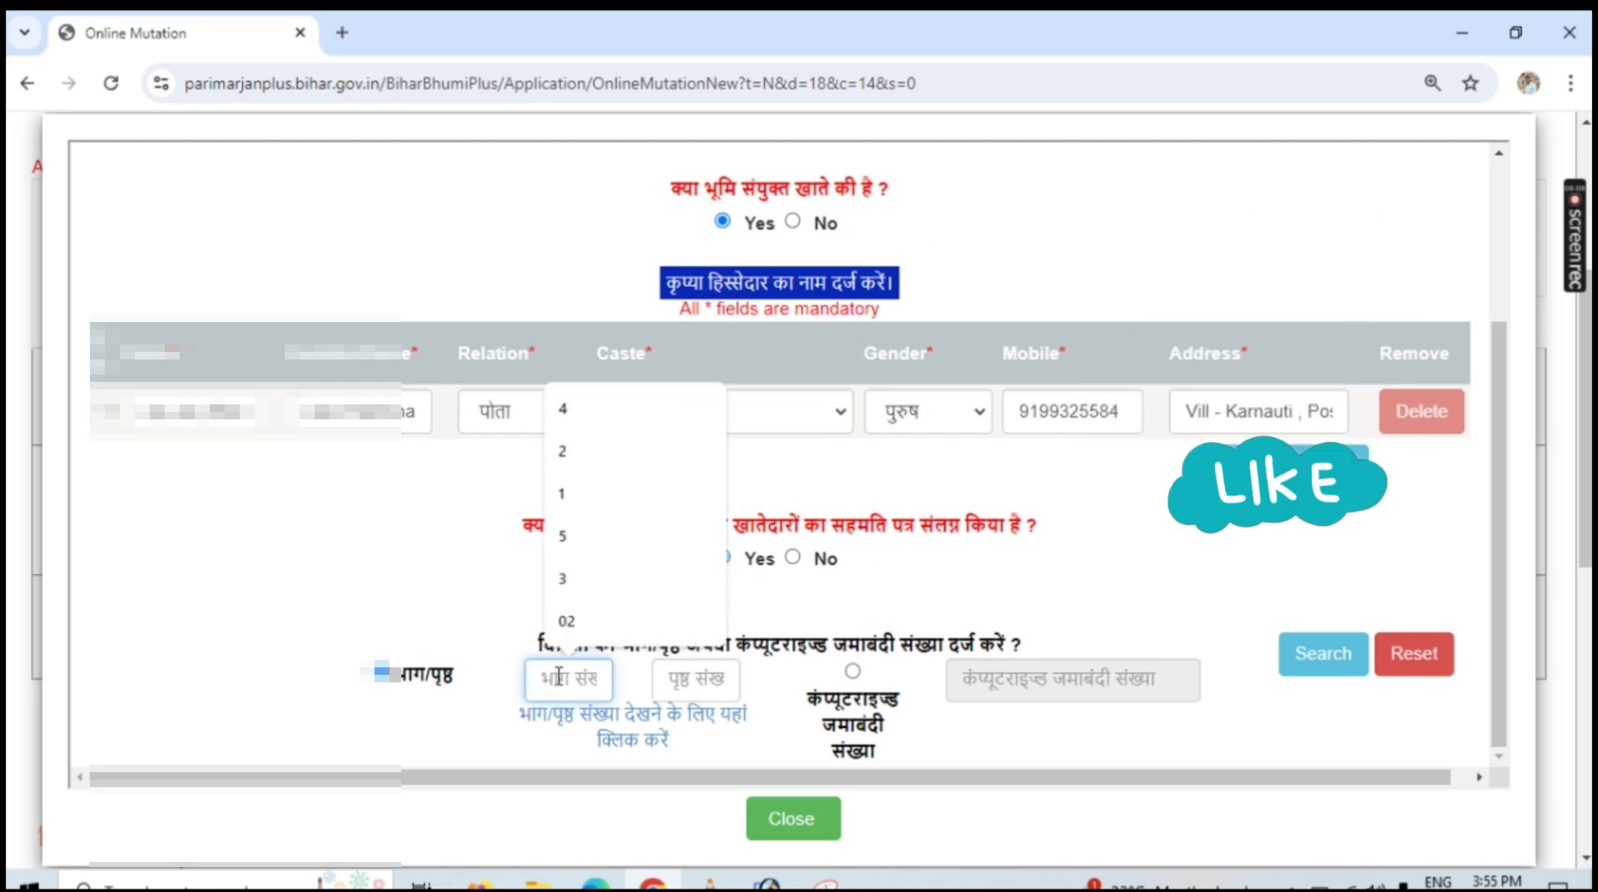
{"action": "type", "text": "2"}
{"action": "left_click", "coordinate": [710, 677]}
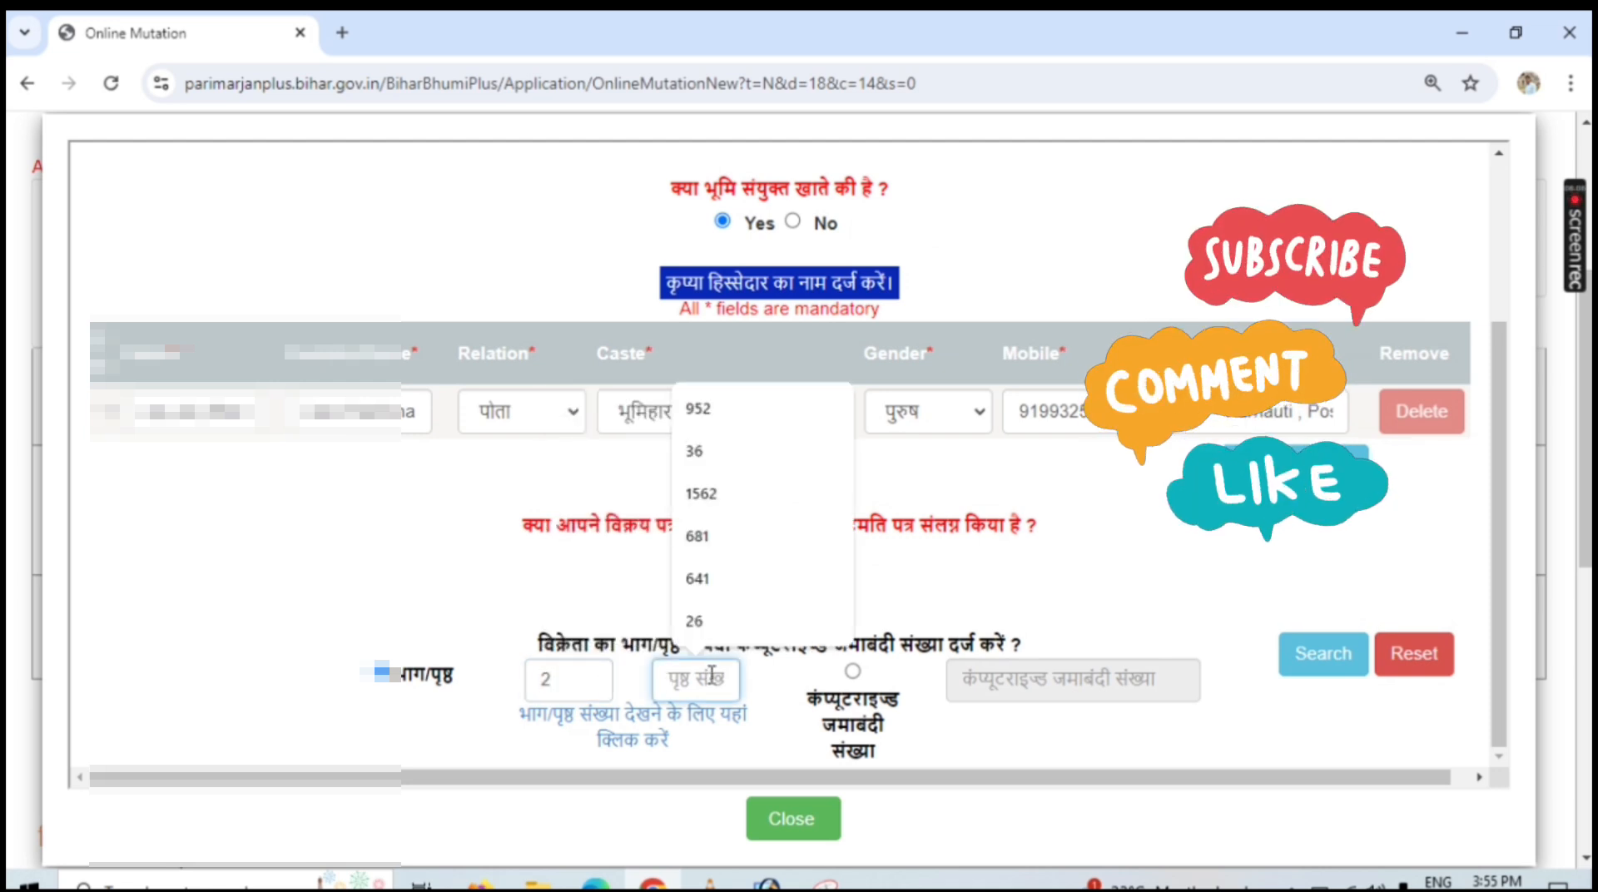
{"action": "type", "text": "1239"}
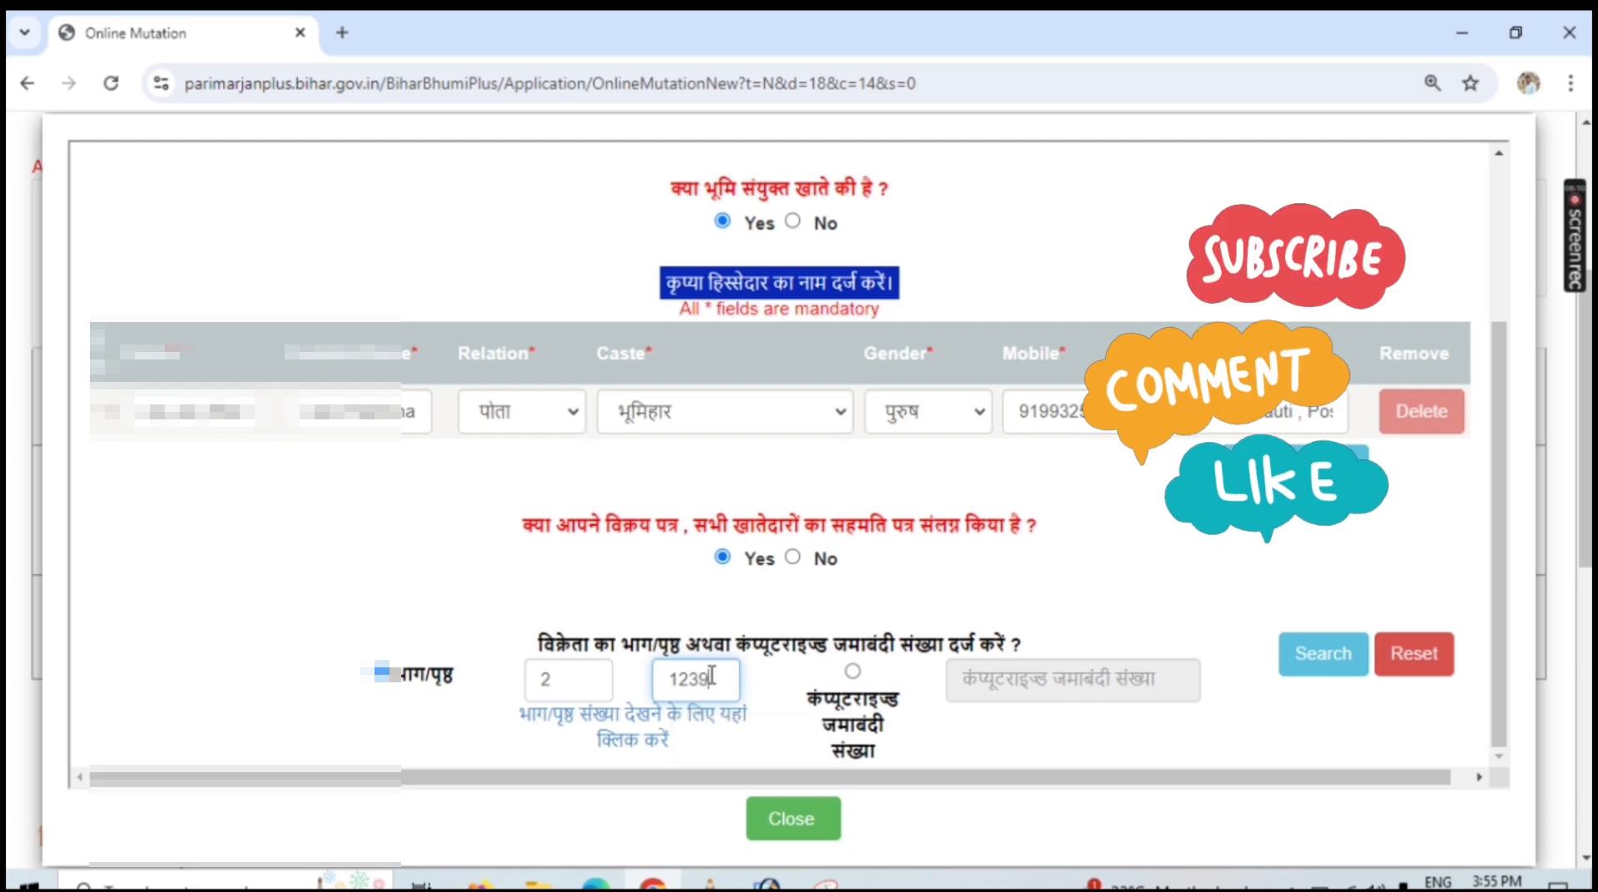
{"action": "left_click", "coordinate": [1314, 670]}
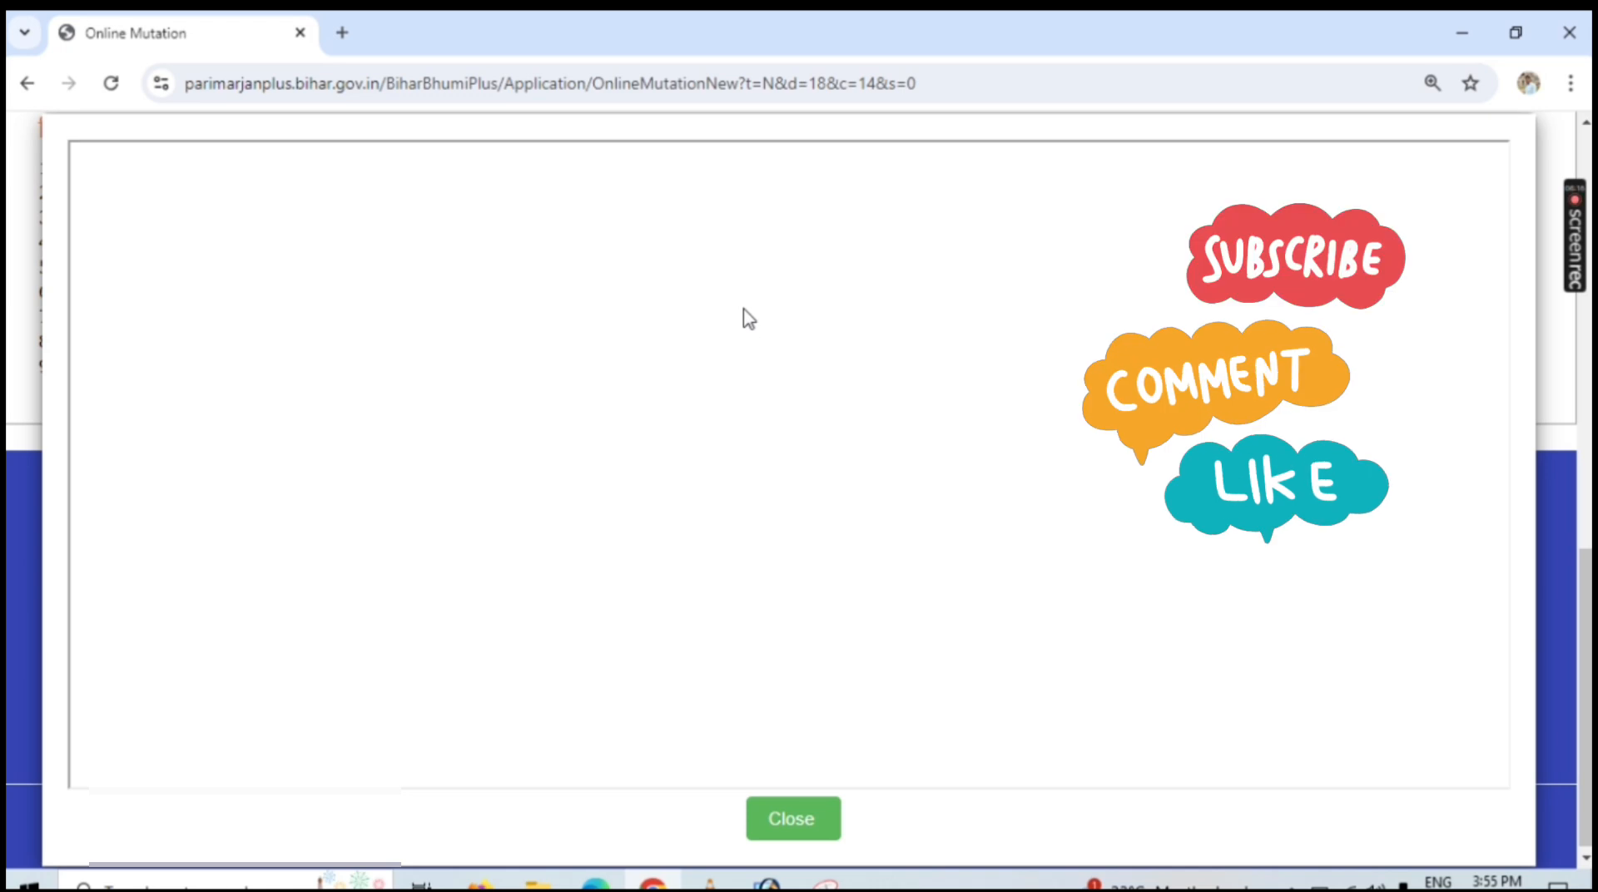
{"action": "scroll", "coordinate": [870, 605], "scroll_direction": "down", "scroll_amount": 3}
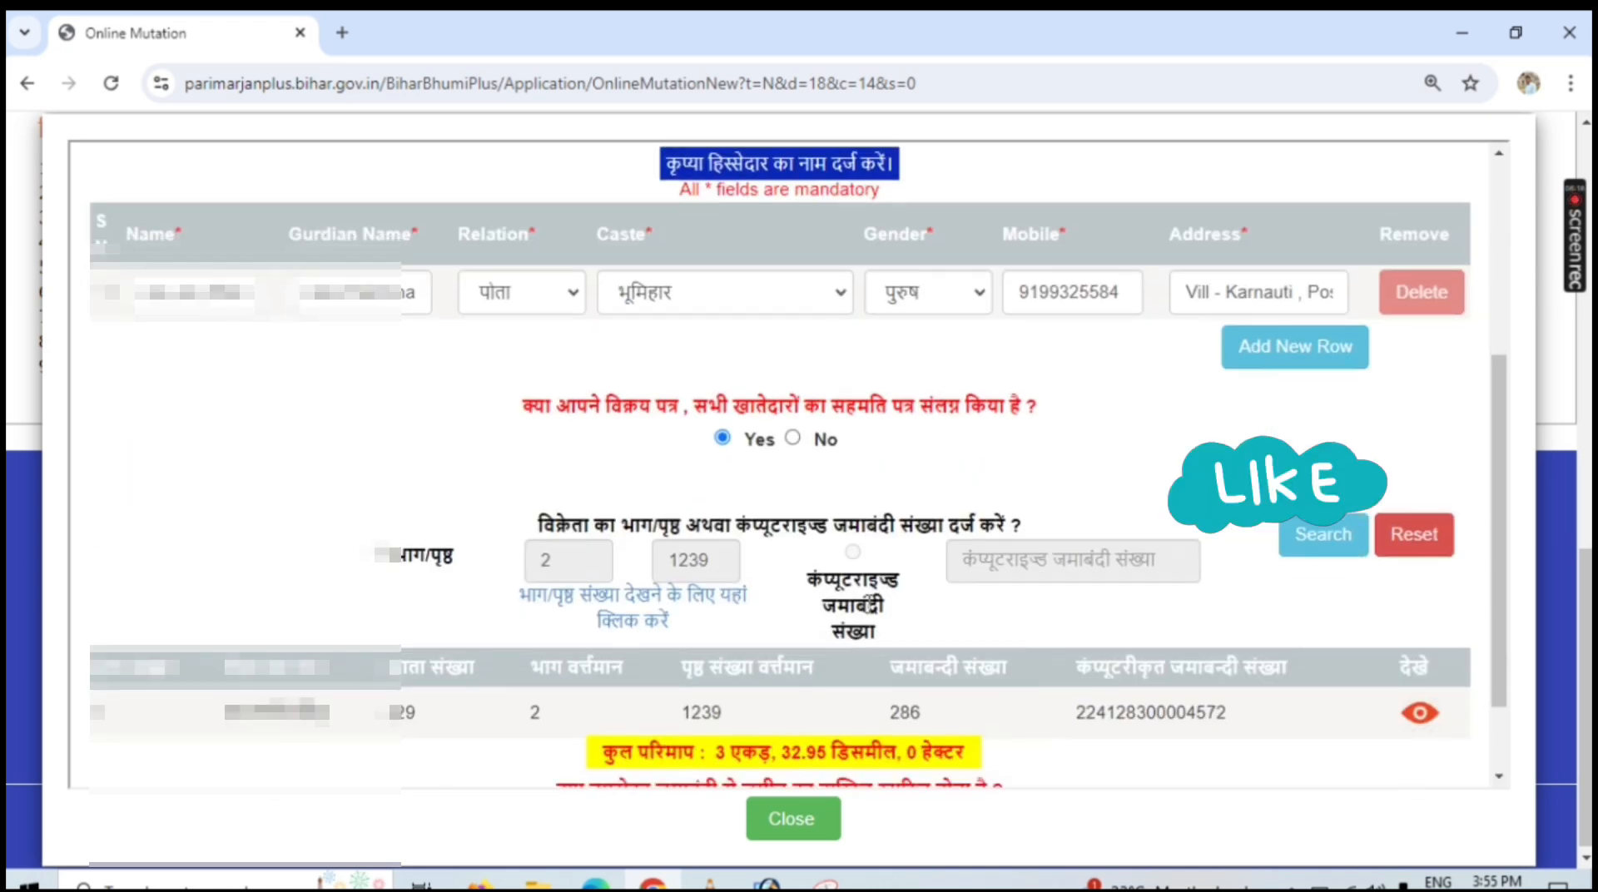
{"action": "scroll", "coordinate": [870, 605], "scroll_direction": "down", "scroll_amount": 1}
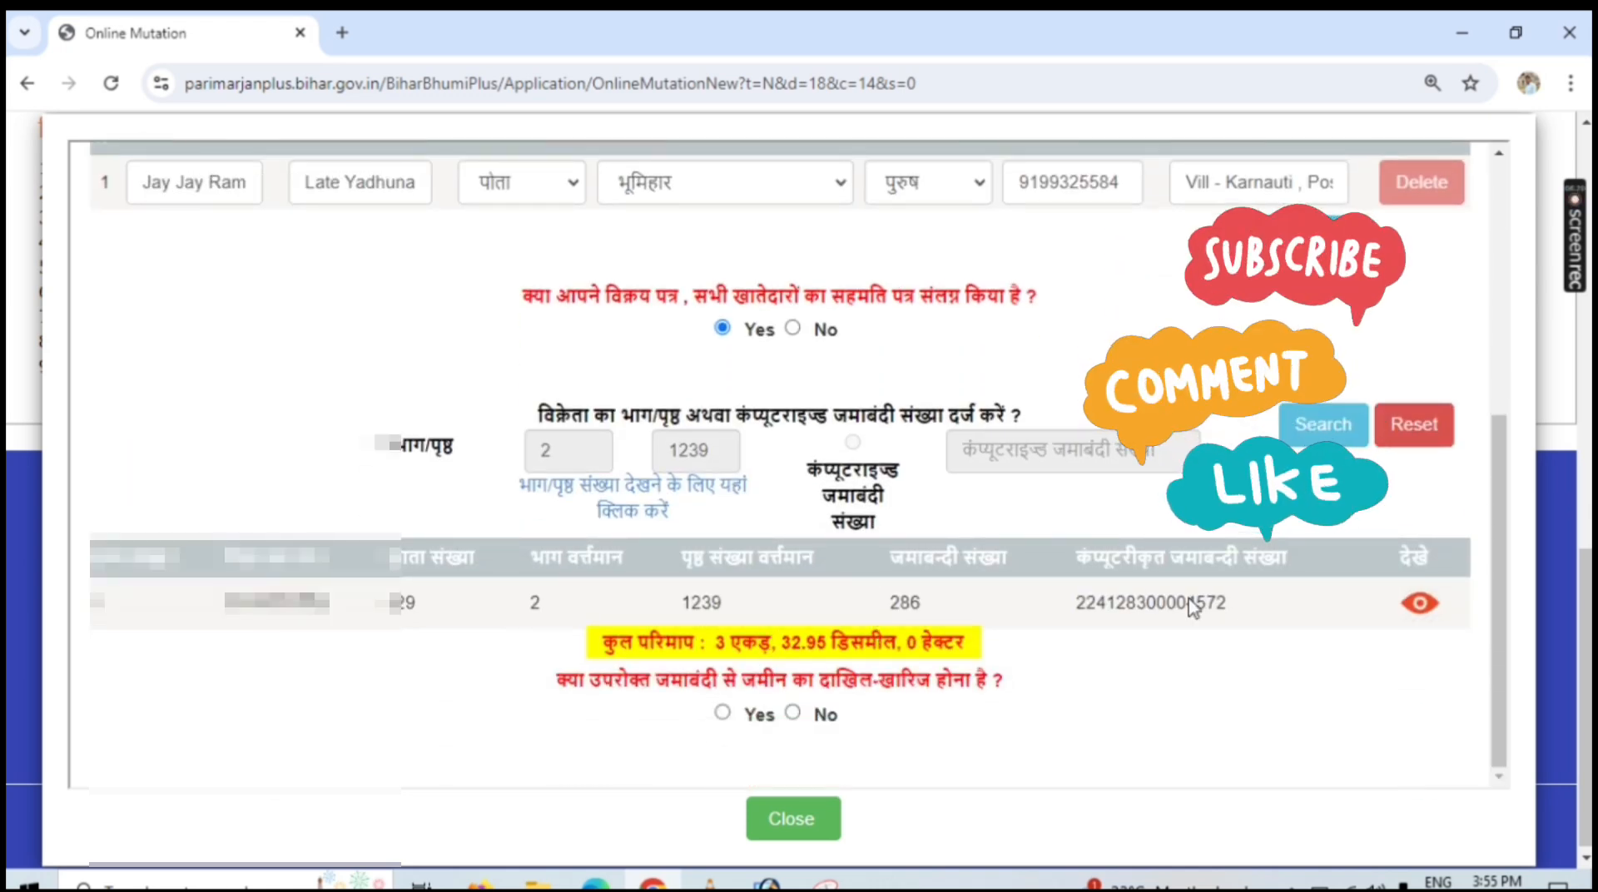
{"action": "left_click_drag", "start_coordinate": [219, 607], "coordinate": [321, 610]}
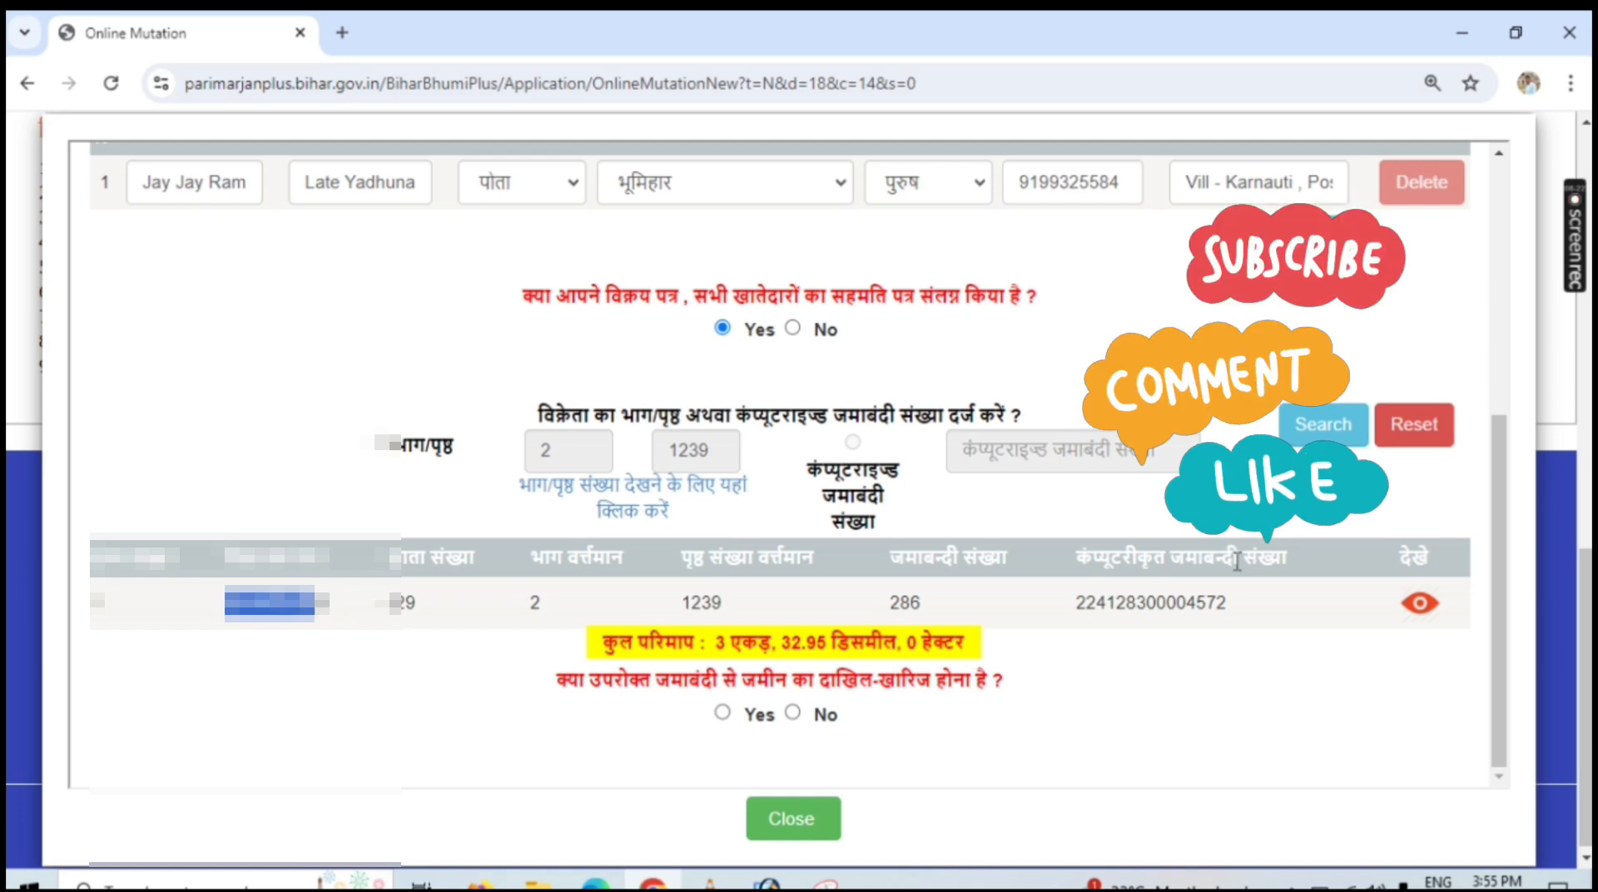
{"action": "left_click", "coordinate": [1416, 610]}
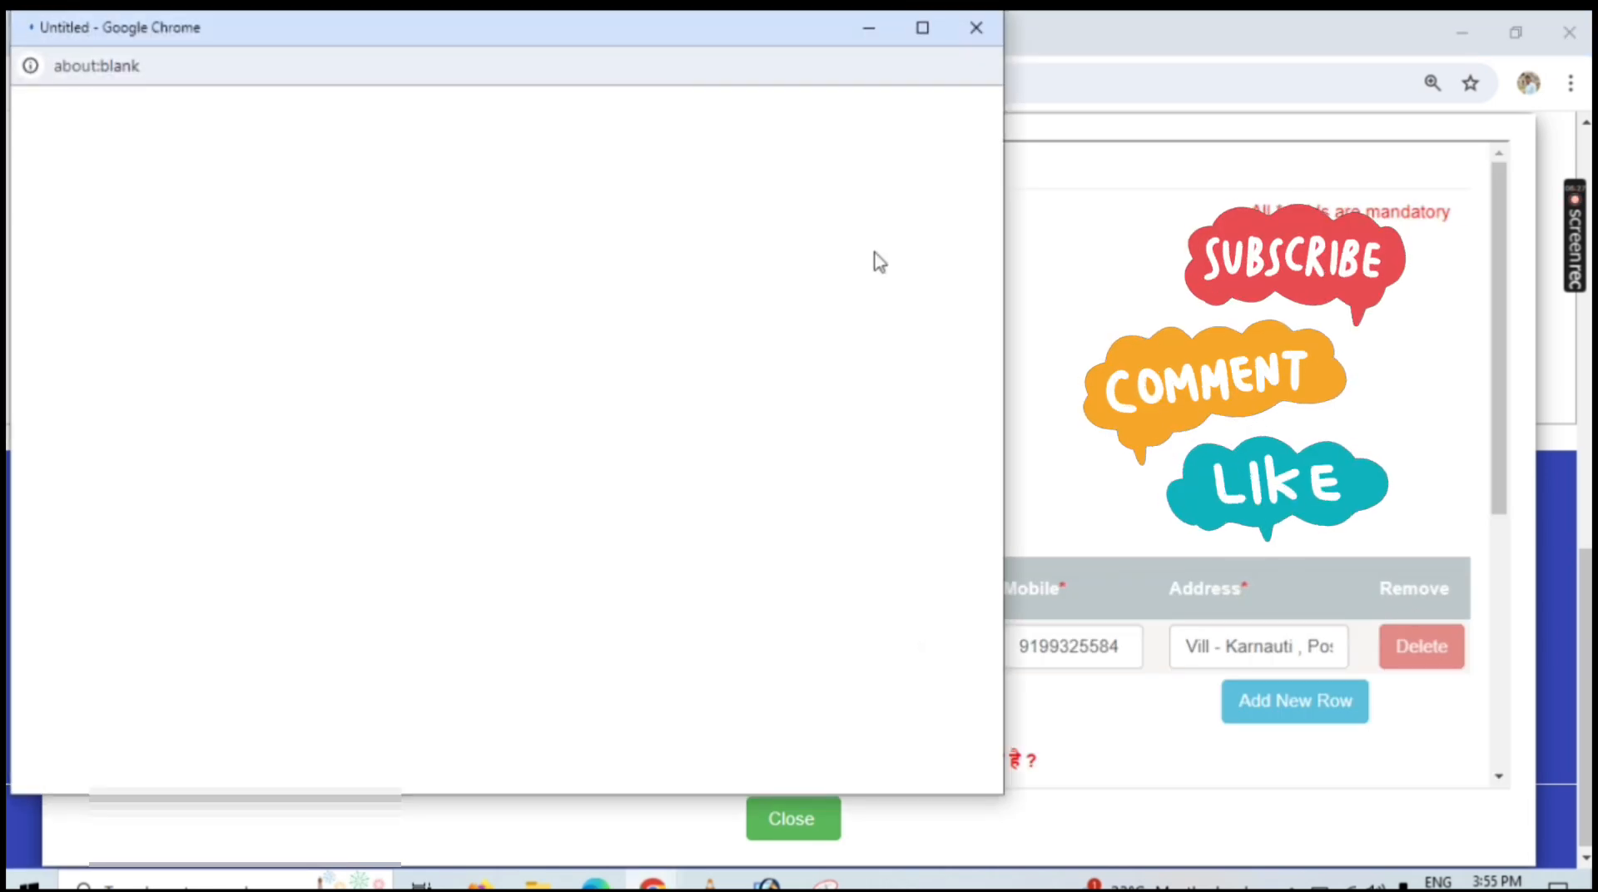
{"action": "left_click", "coordinate": [923, 28]}
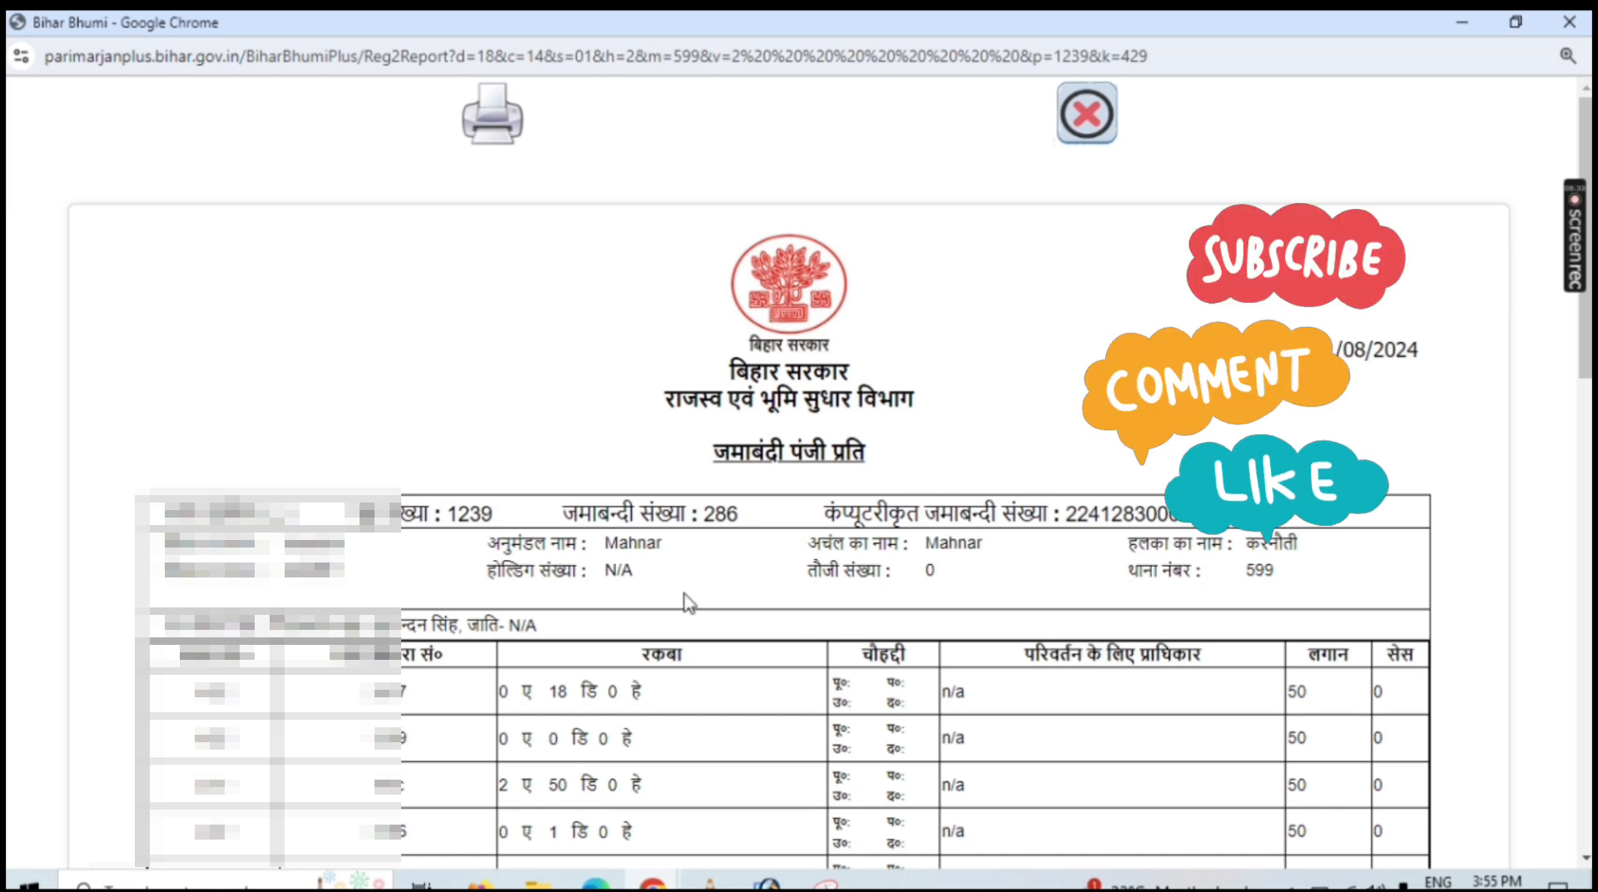
{"action": "scroll", "coordinate": [687, 601], "scroll_direction": "down", "scroll_amount": 4}
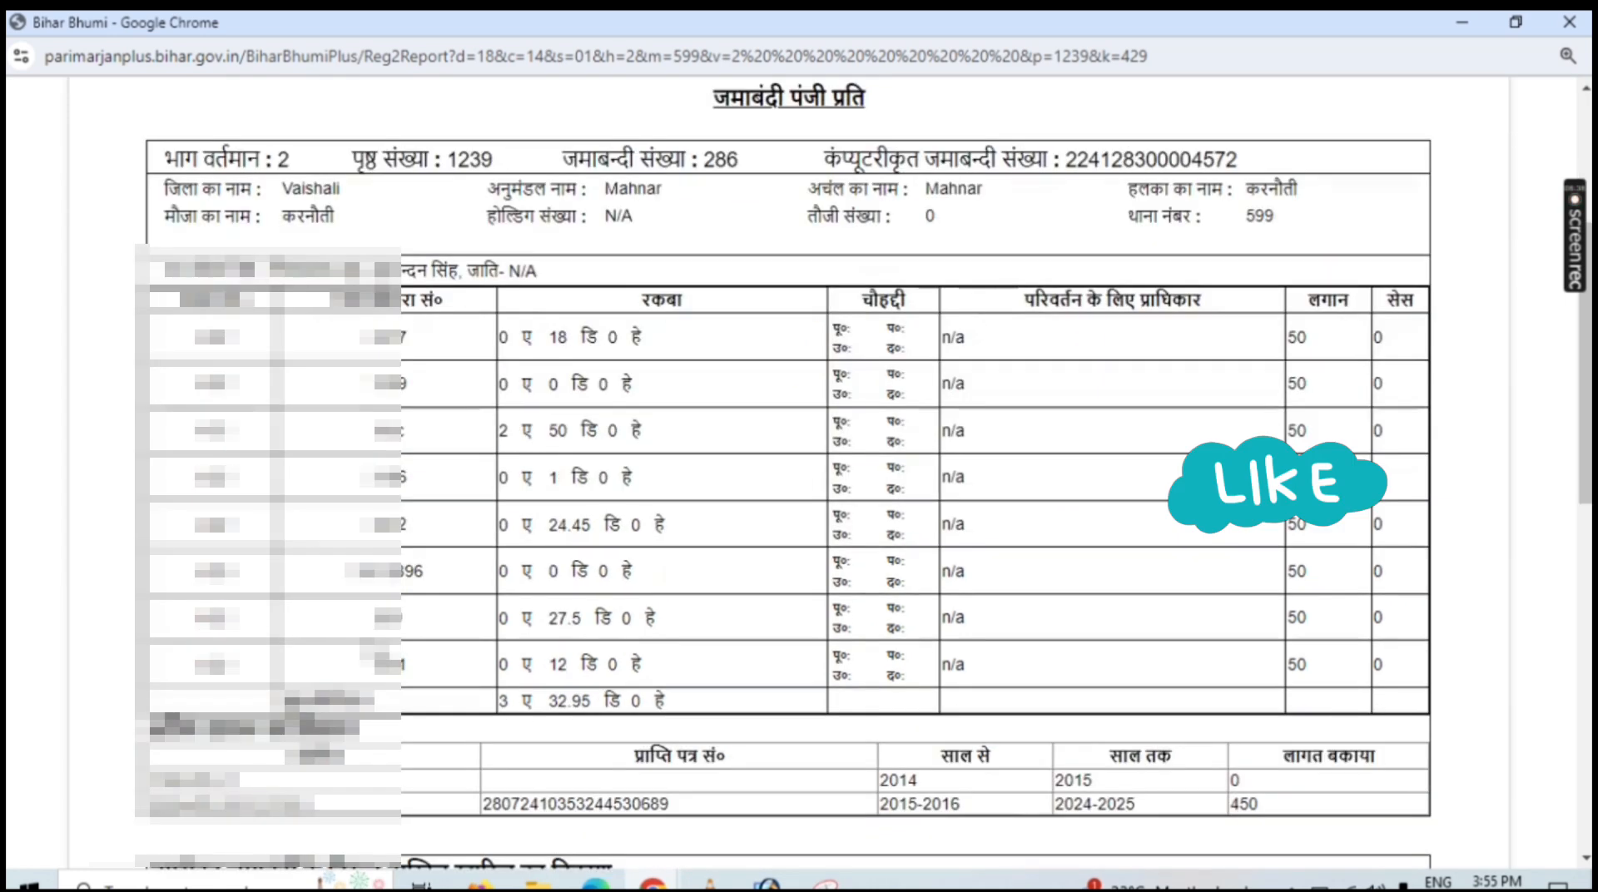
{"action": "double_click", "coordinate": [215, 665]}
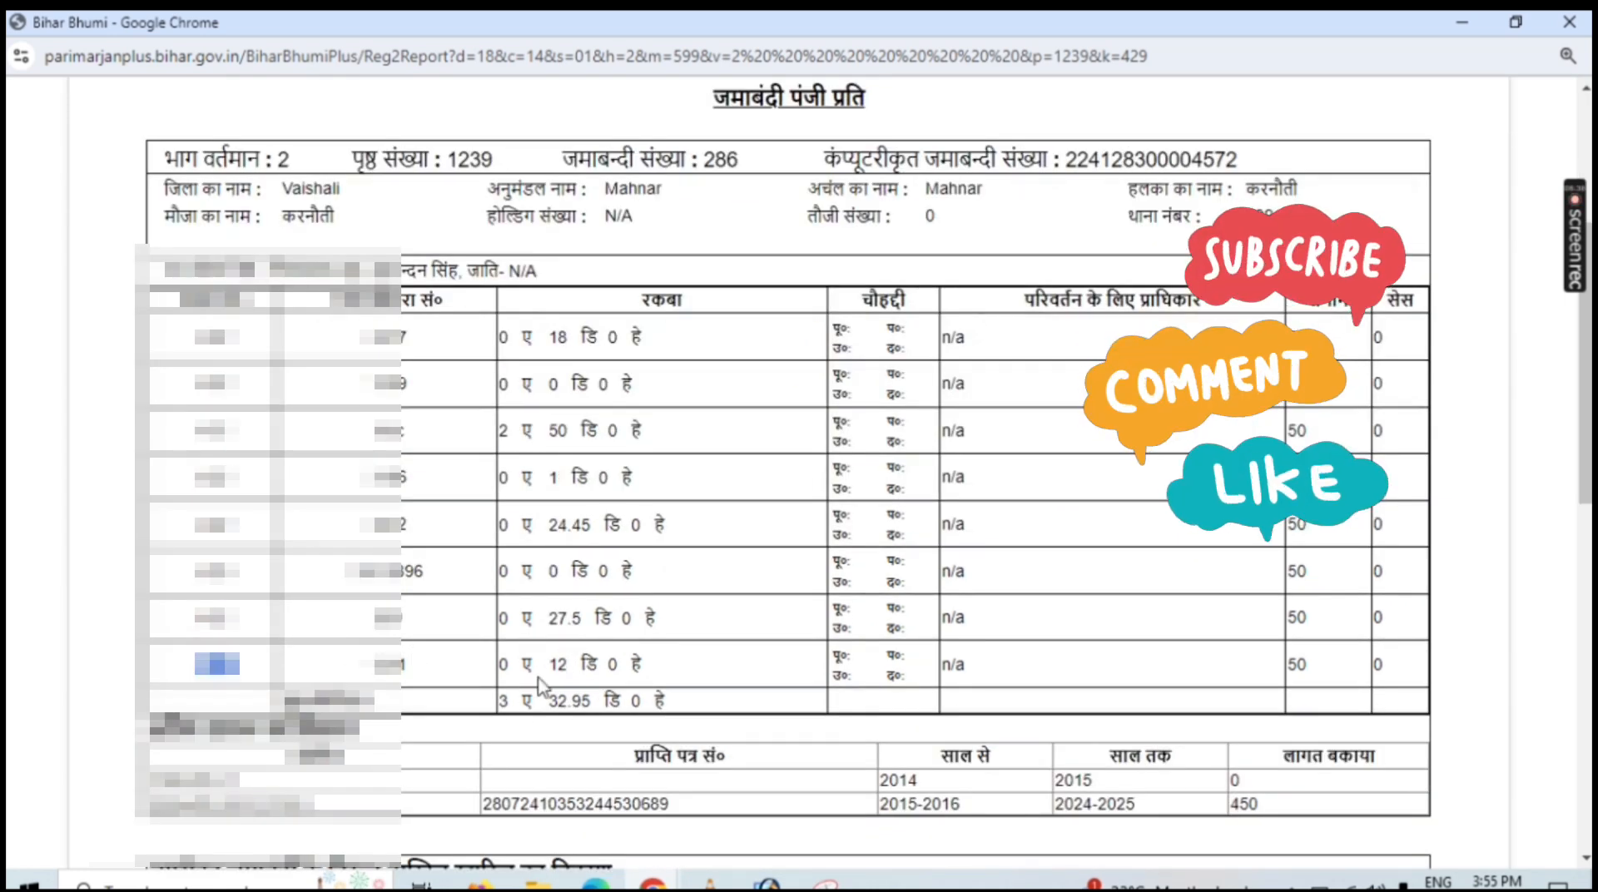
{"action": "left_click_drag", "start_coordinate": [542, 665], "coordinate": [599, 671]}
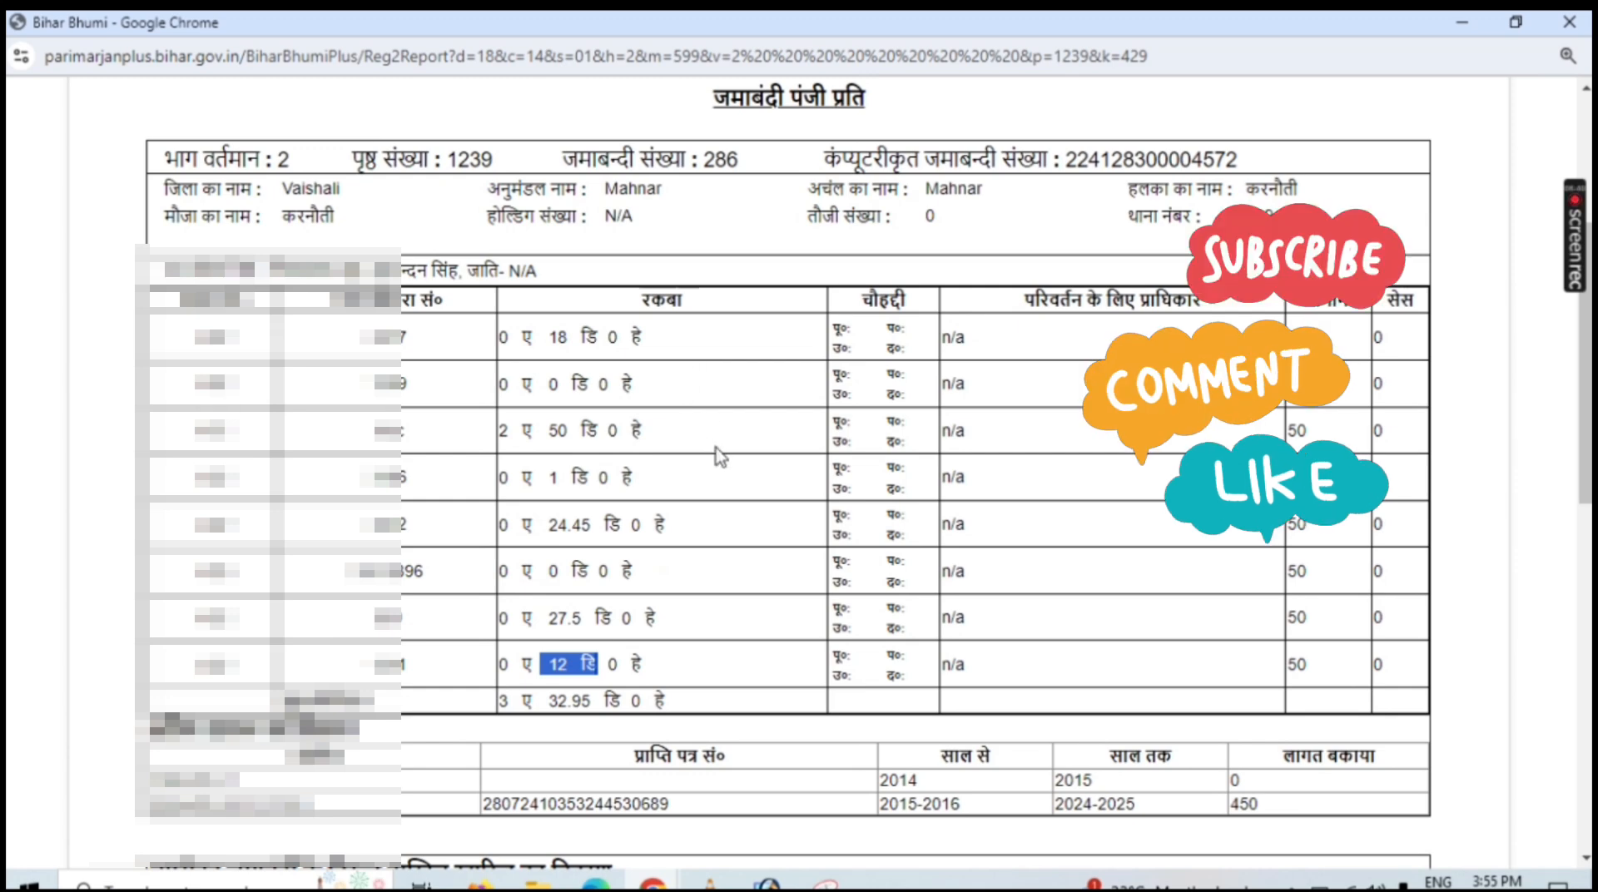
{"action": "left_click", "coordinate": [1570, 25]}
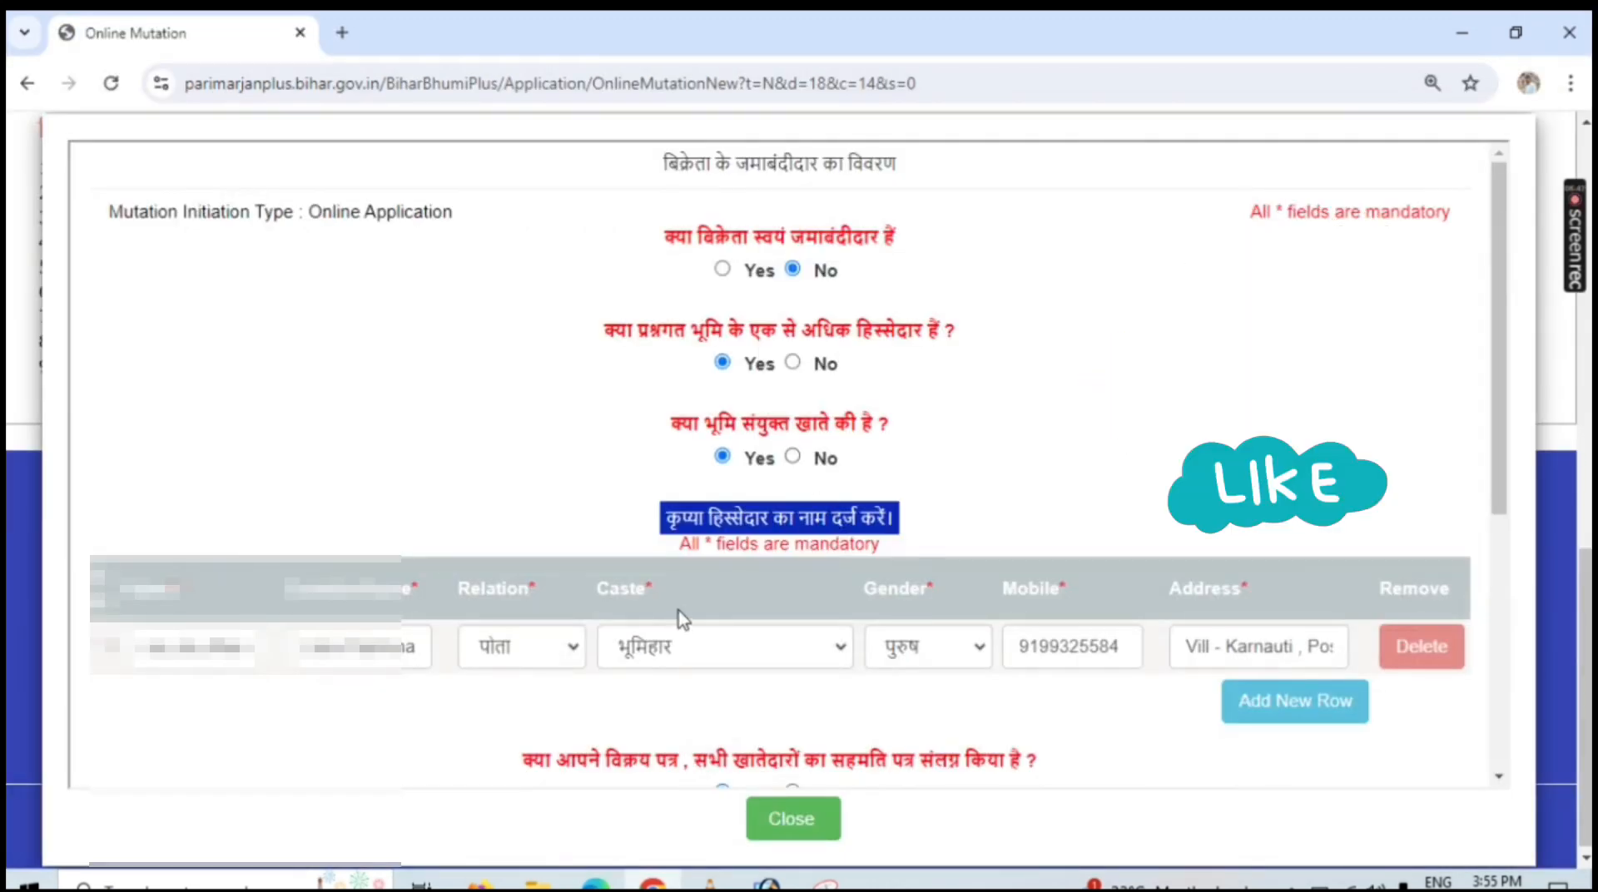
Answer Yes to mutating from Jamabandi 286, save the seller details and dismiss the success alert.
{"action": "scroll", "coordinate": [677, 614], "scroll_direction": "down", "scroll_amount": 5}
{"action": "scroll", "coordinate": [591, 689], "scroll_direction": "down", "scroll_amount": 1}
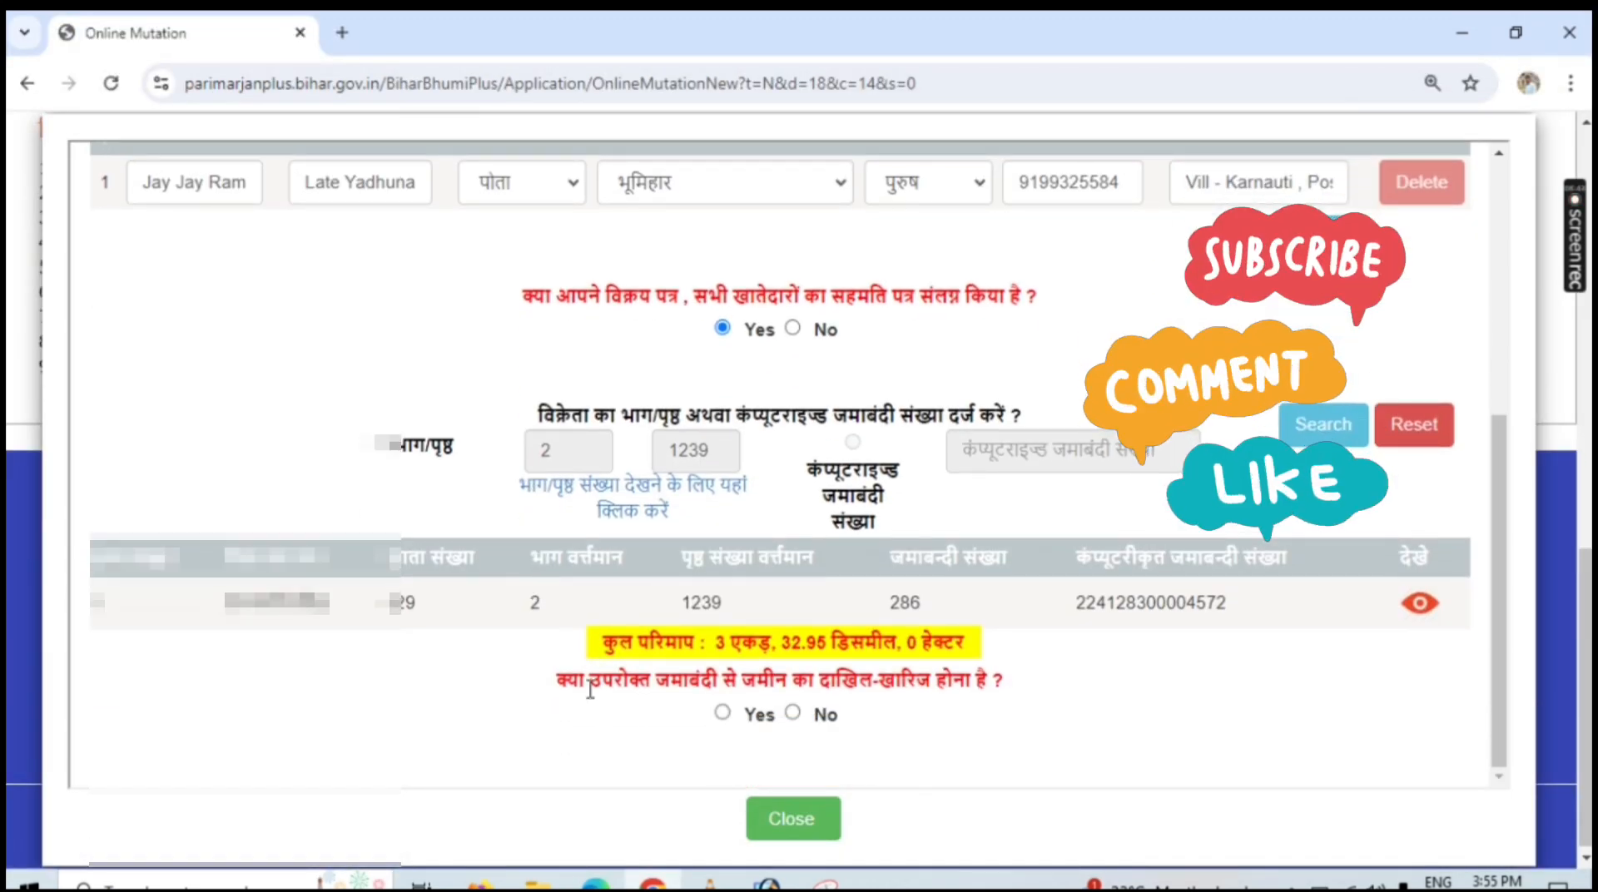
{"action": "left_click_drag", "start_coordinate": [557, 702], "coordinate": [1029, 692]}
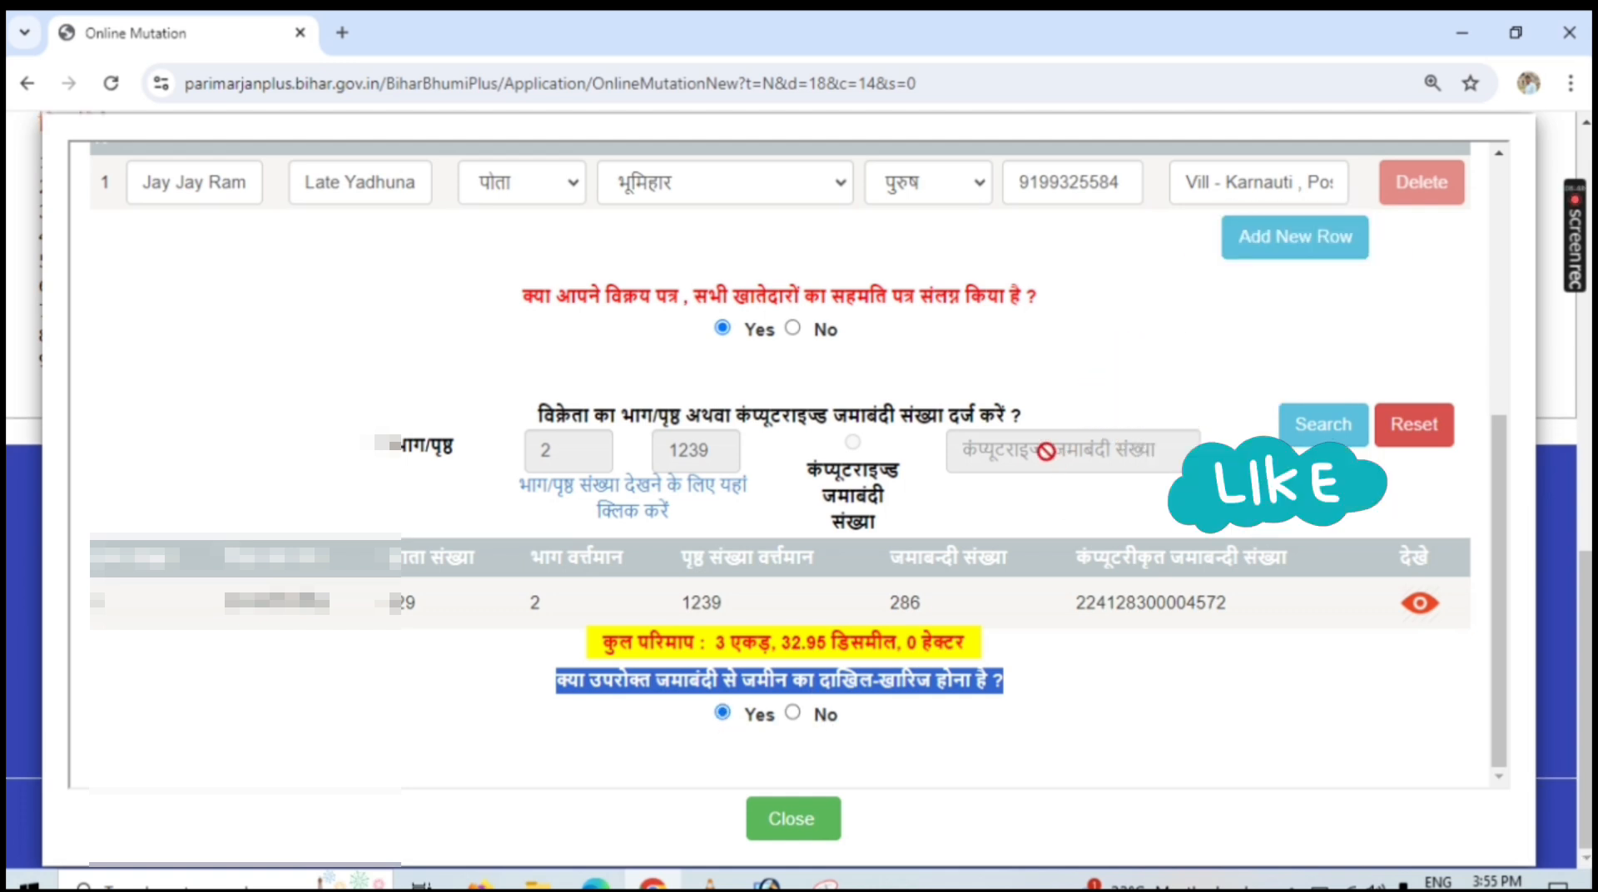
{"action": "left_click", "coordinate": [627, 514]}
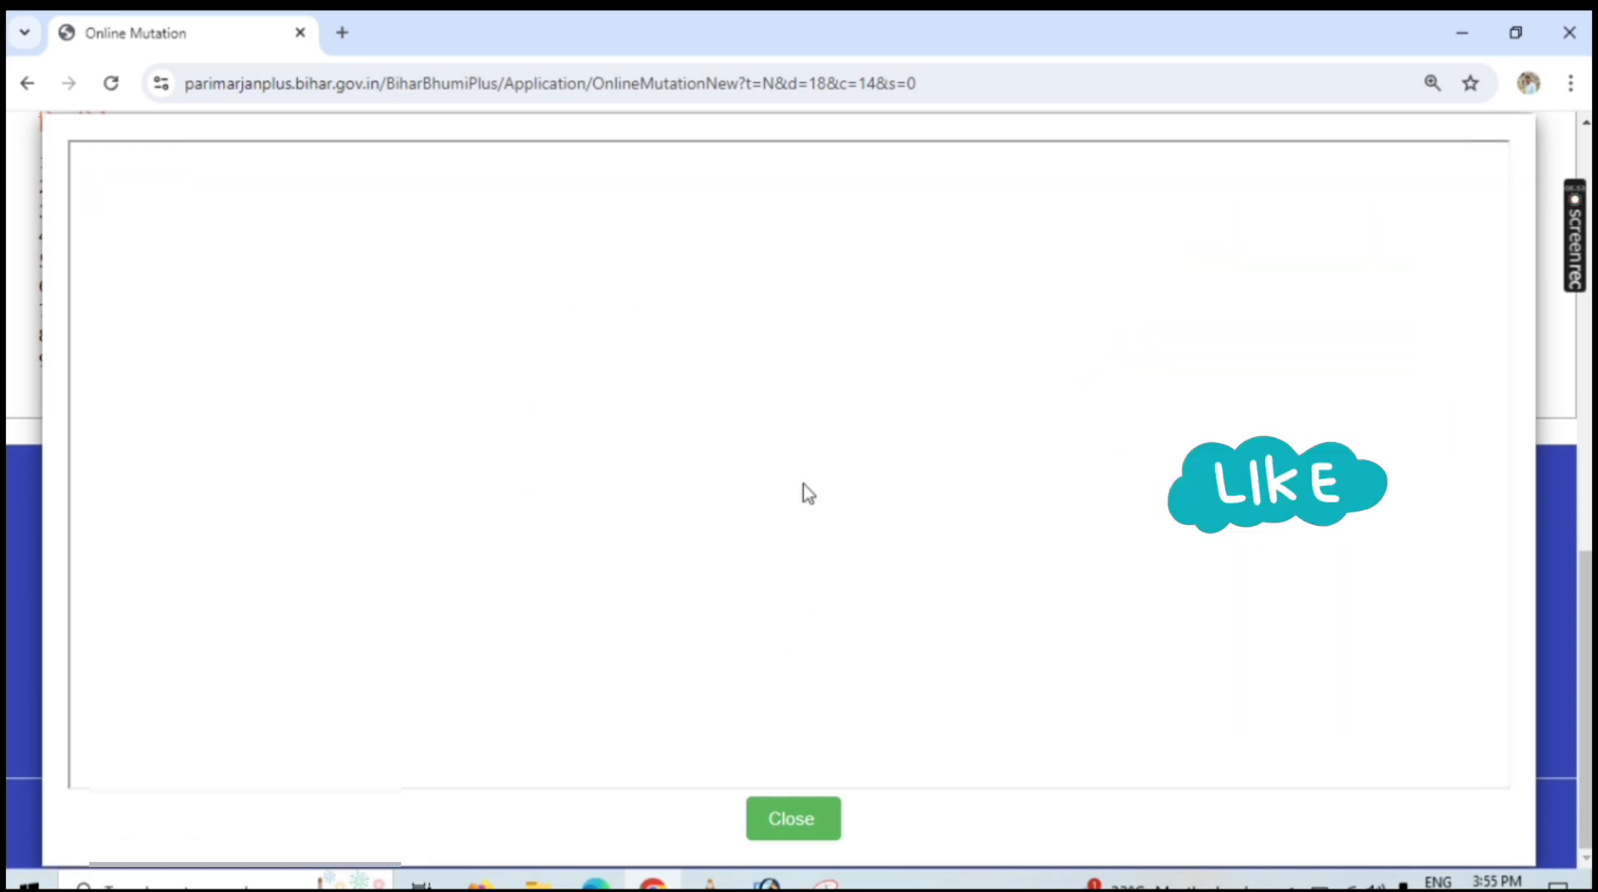
{"action": "scroll", "coordinate": [829, 645], "scroll_direction": "down", "scroll_amount": 6}
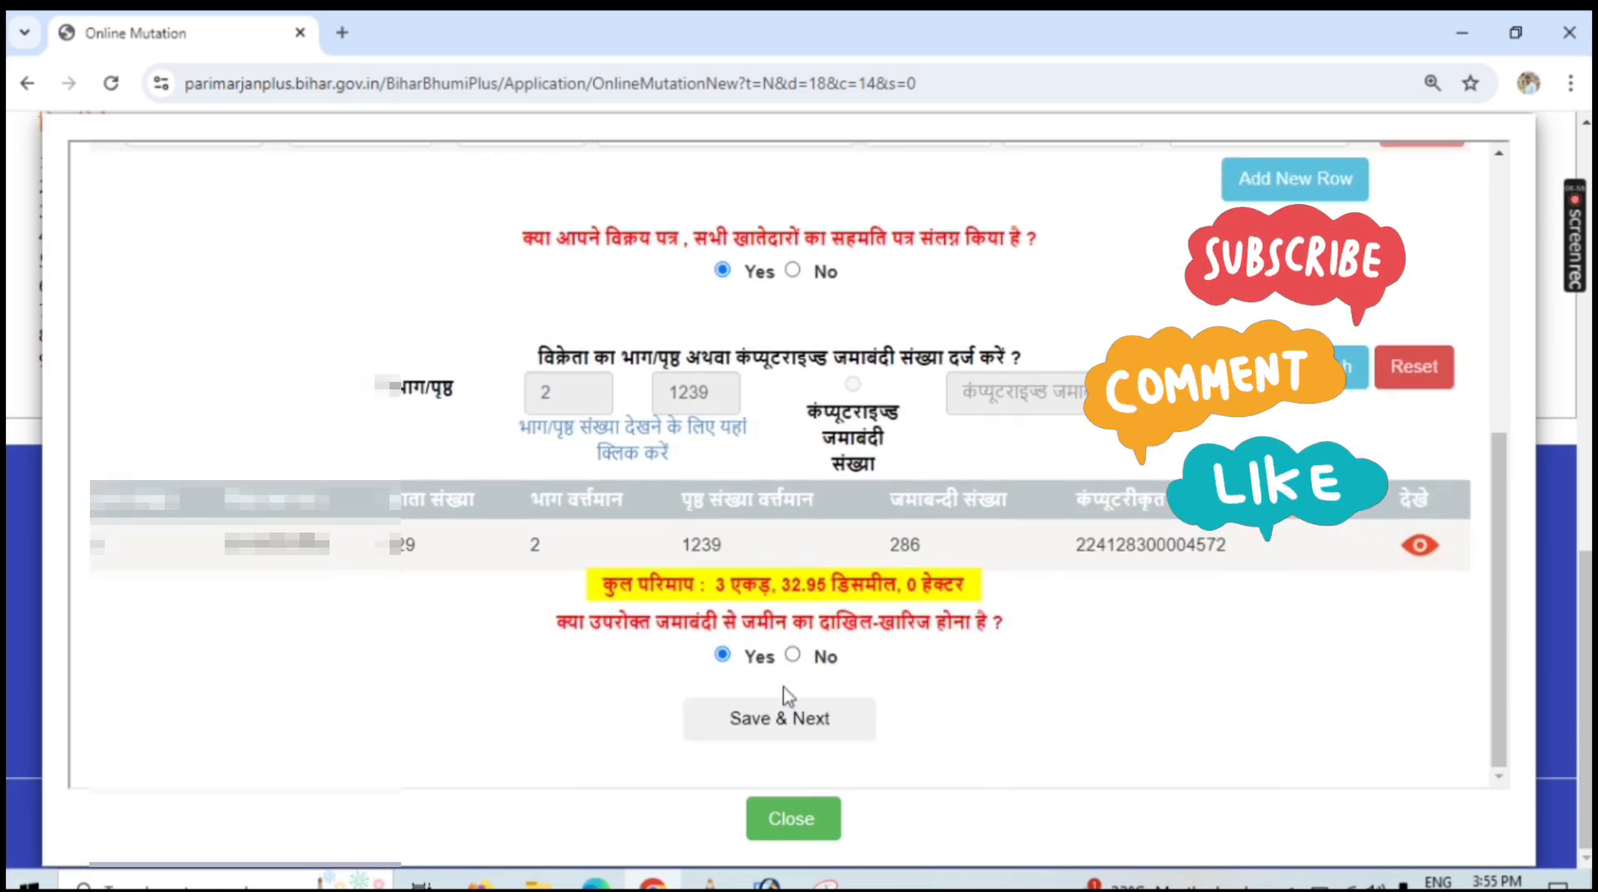
{"action": "left_click", "coordinate": [767, 734]}
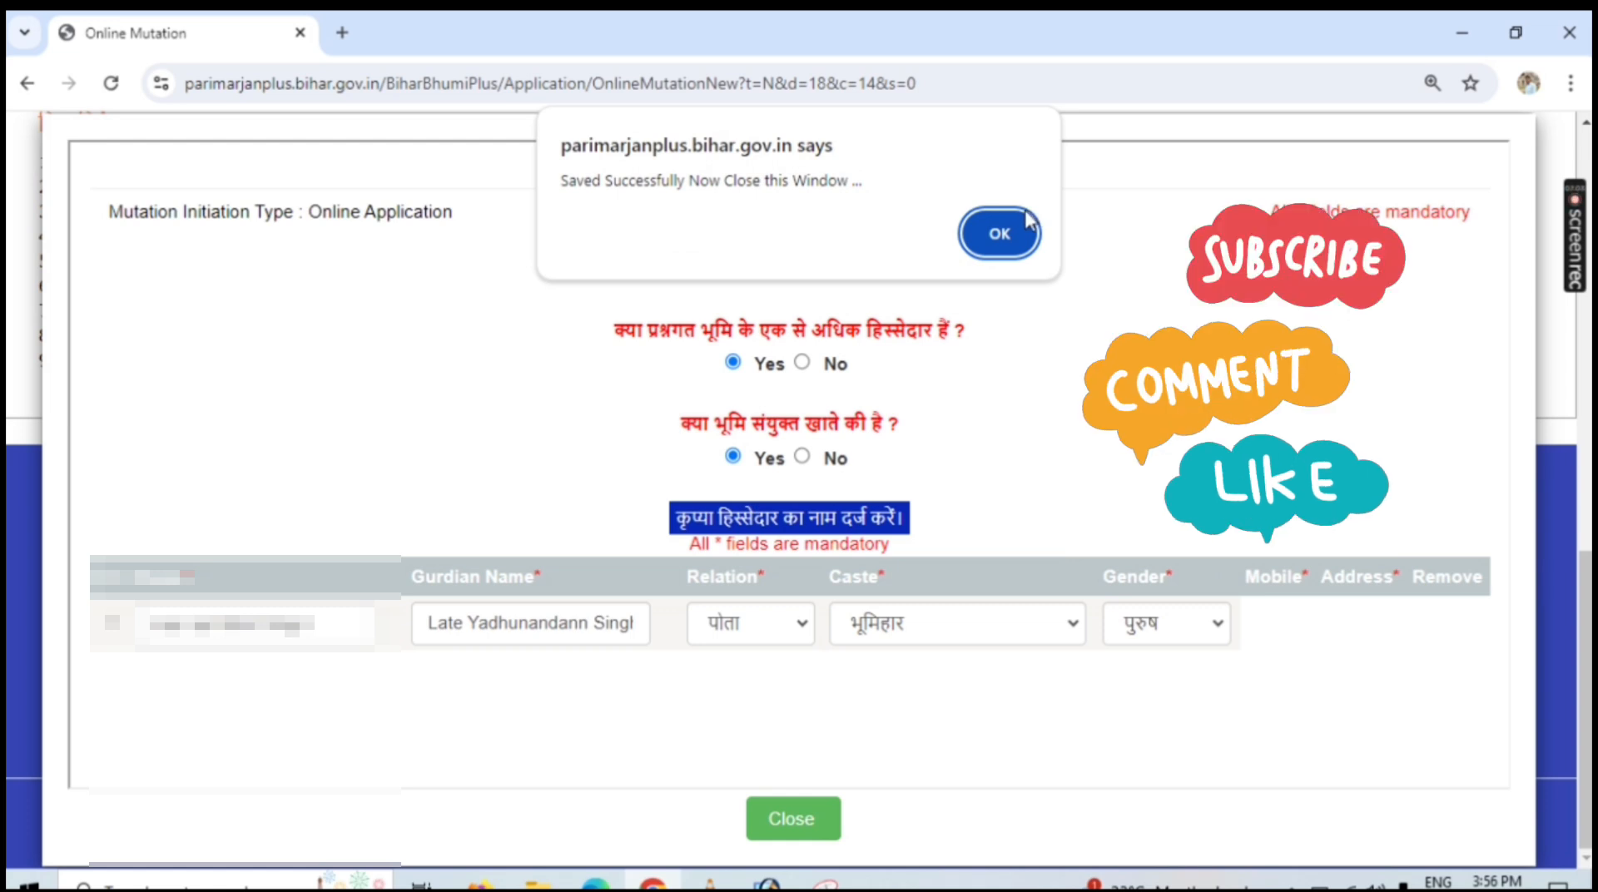
{"action": "left_click", "coordinate": [1029, 220]}
{"action": "scroll", "coordinate": [1015, 507], "scroll_direction": "down", "scroll_amount": 6}
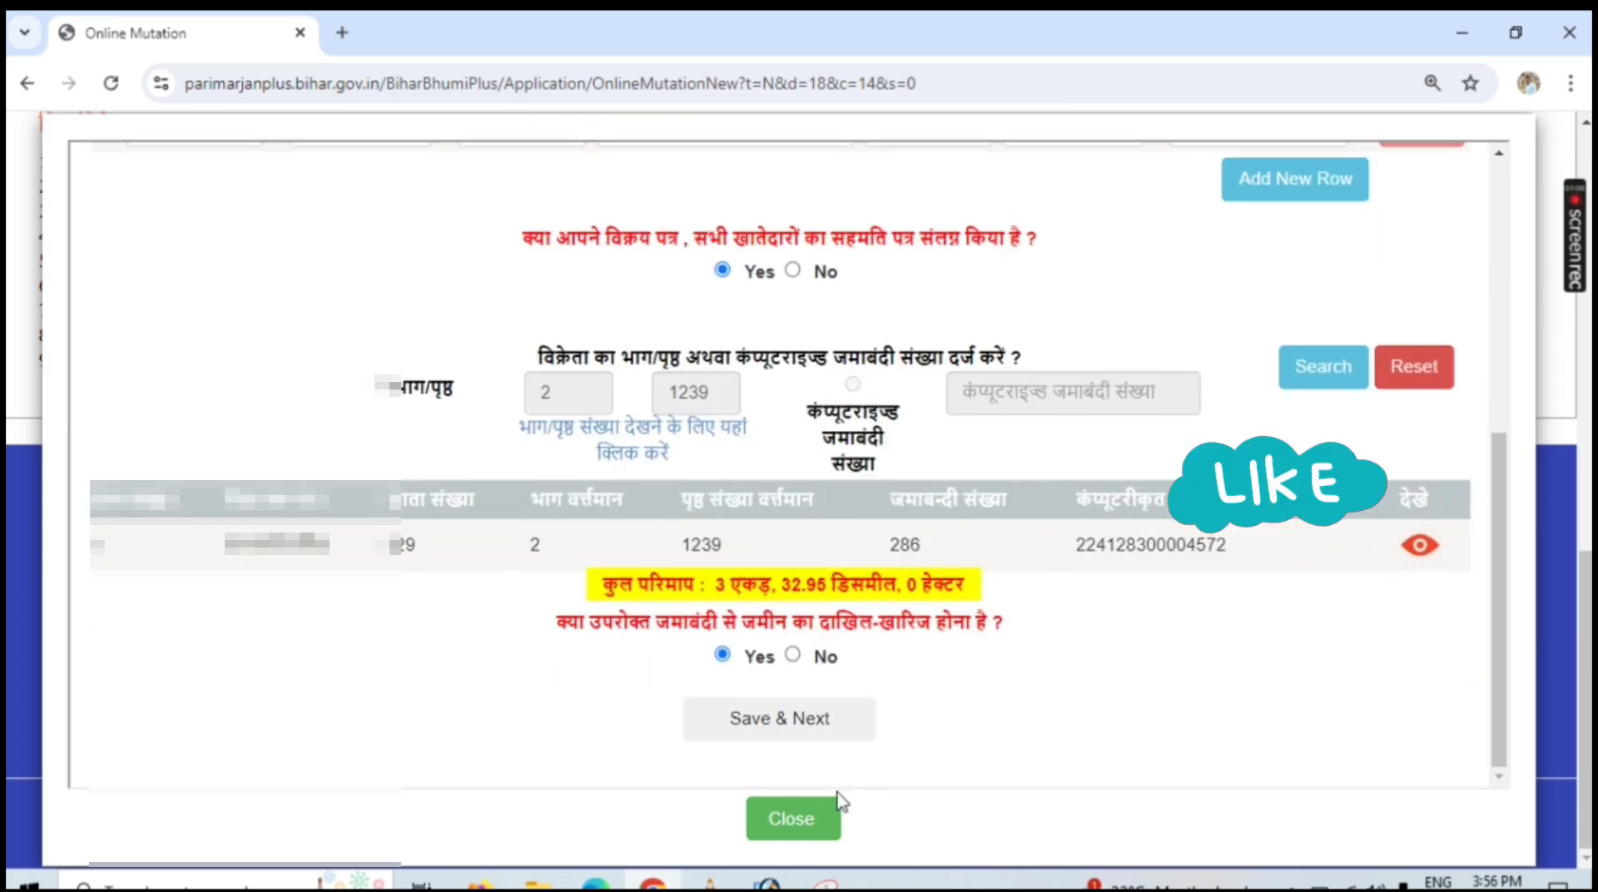
Close the seller Jamabandi window and add a second row to the Plot Details table.
{"action": "left_click", "coordinate": [795, 845]}
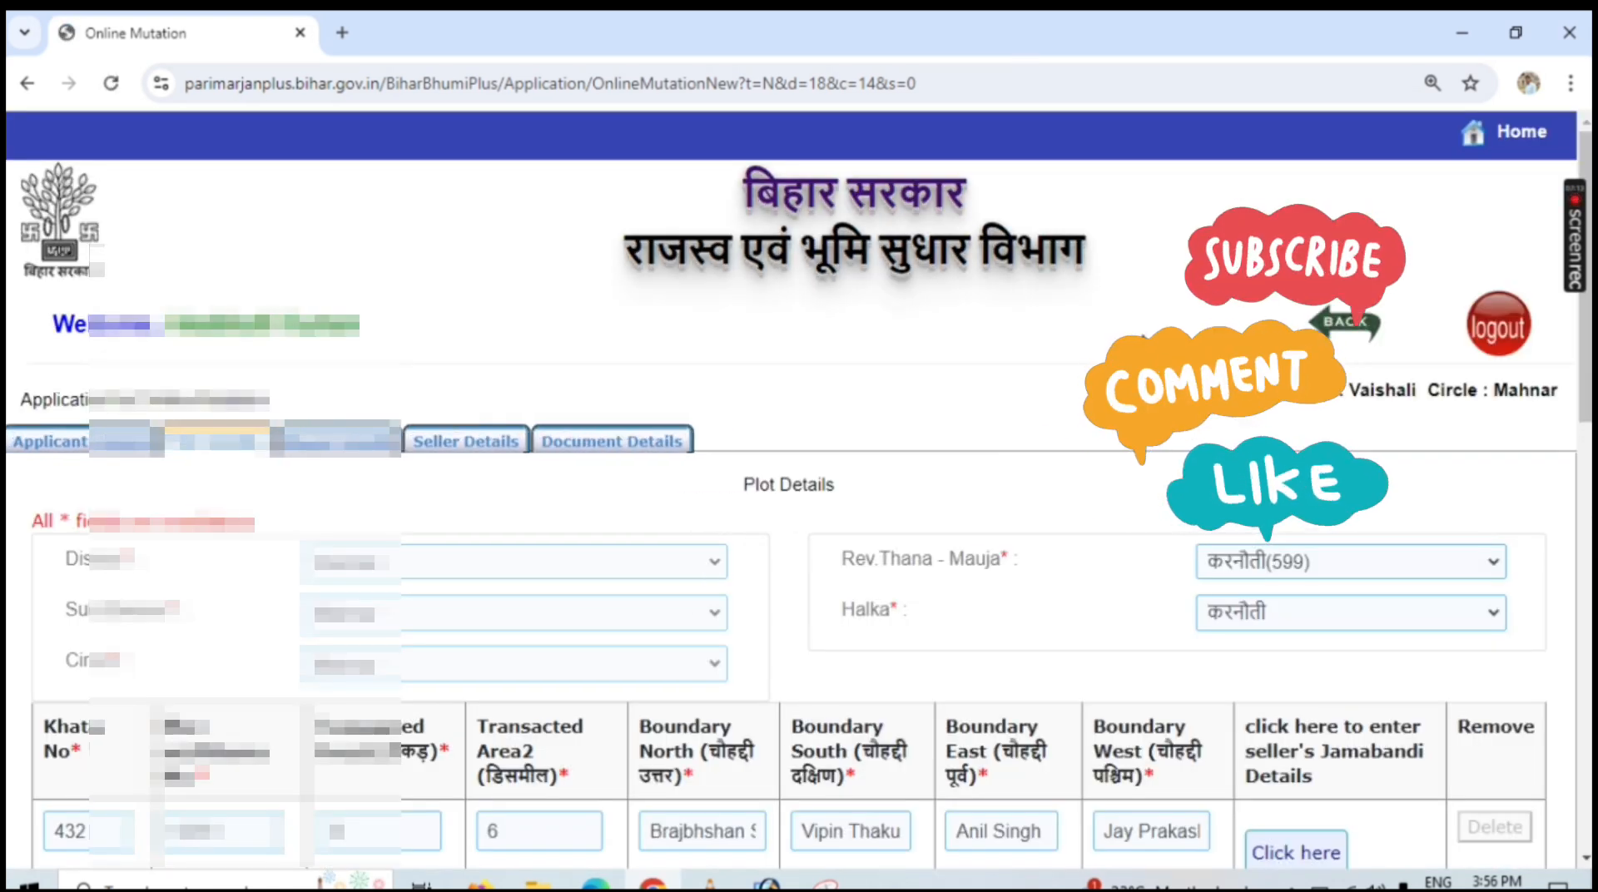
{"action": "scroll", "coordinate": [1318, 582], "scroll_direction": "down", "scroll_amount": 3}
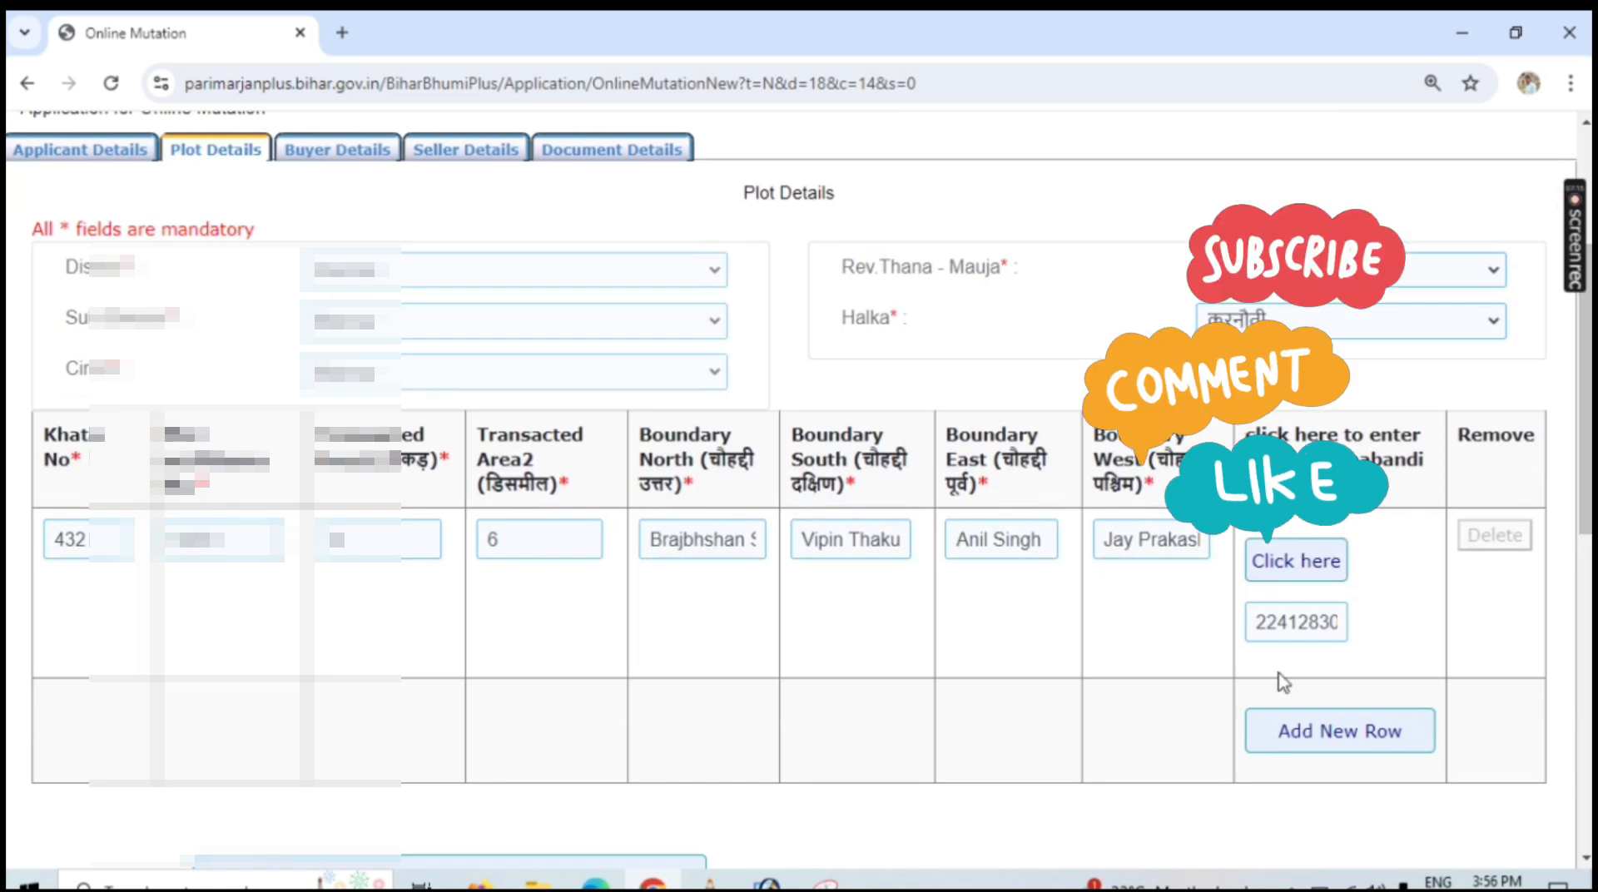
{"action": "left_click", "coordinate": [1304, 734]}
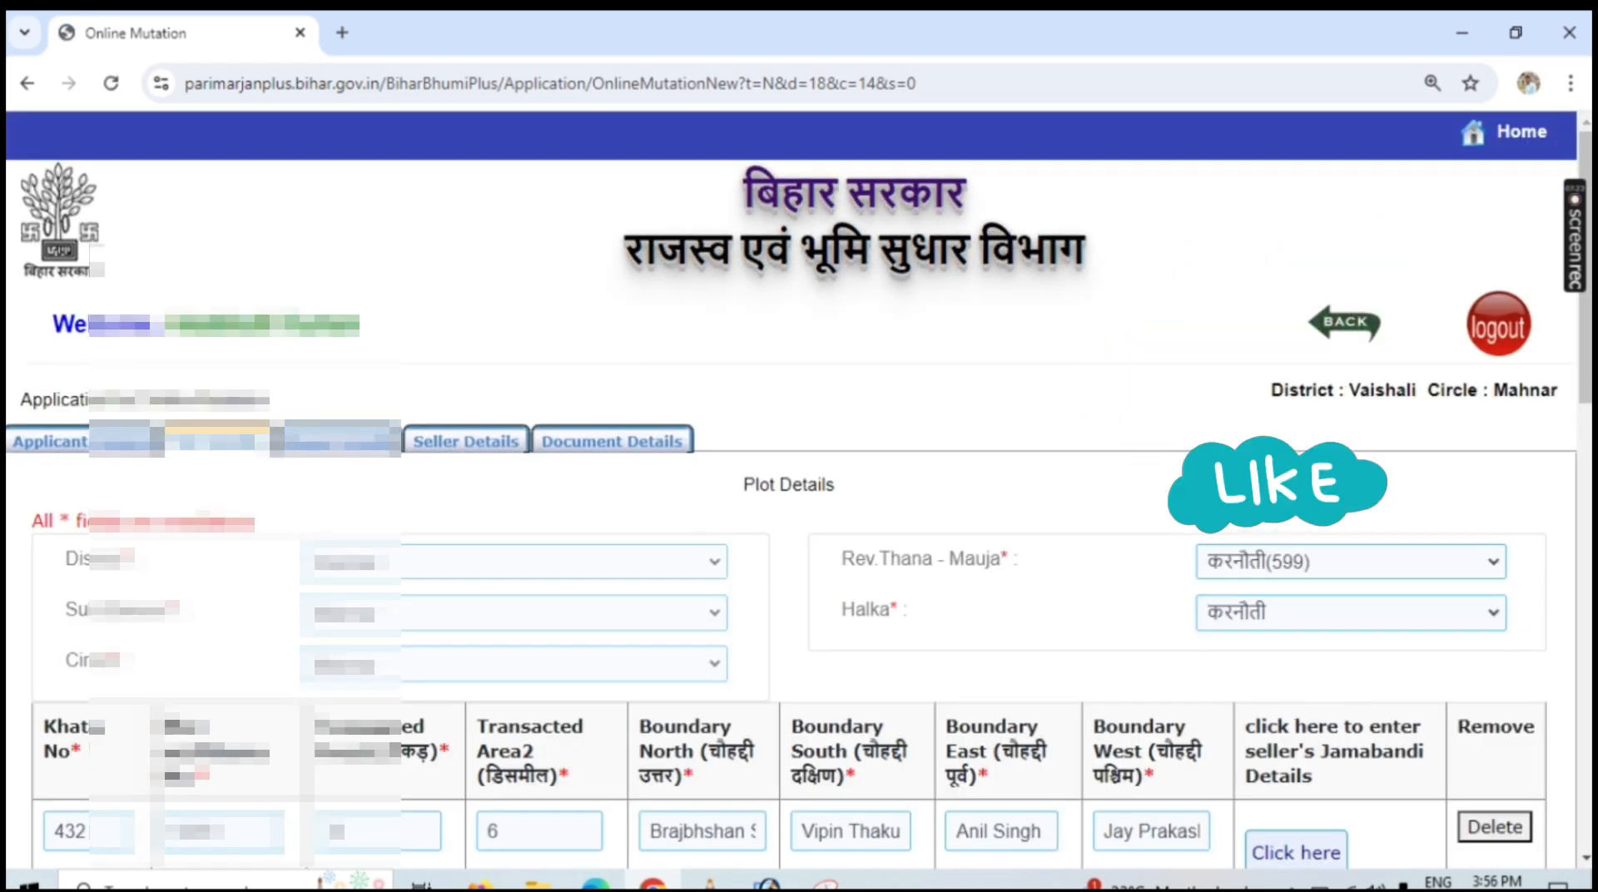
Enter Khata number 170 in the second plot row and move through its plot fields.
{"action": "scroll", "coordinate": [748, 698], "scroll_direction": "down", "scroll_amount": 3}
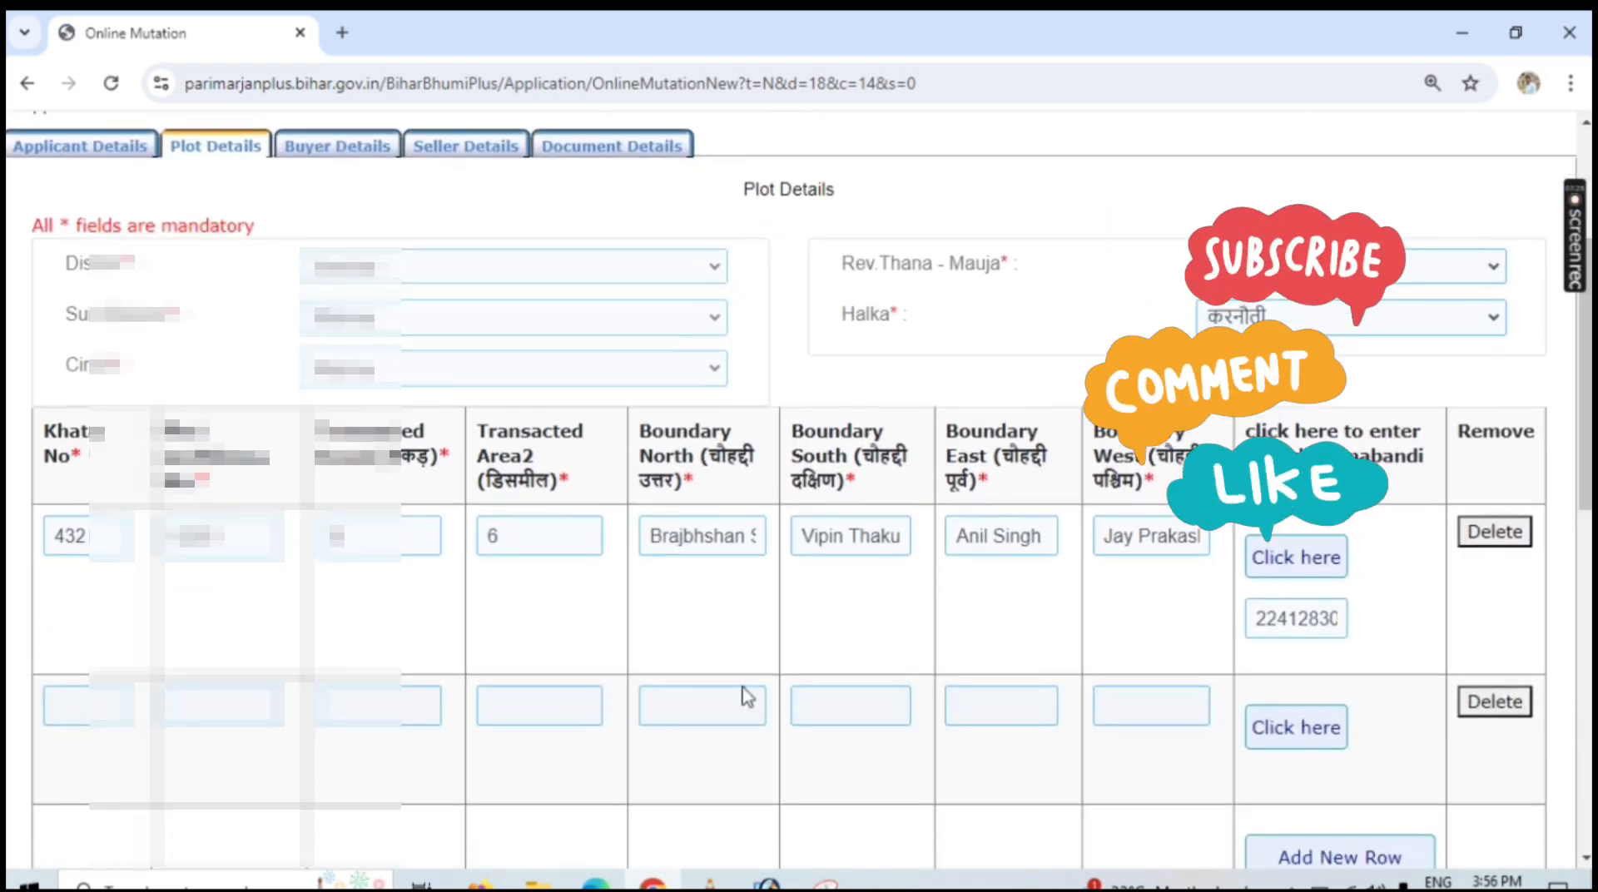
{"action": "left_click", "coordinate": [58, 709]}
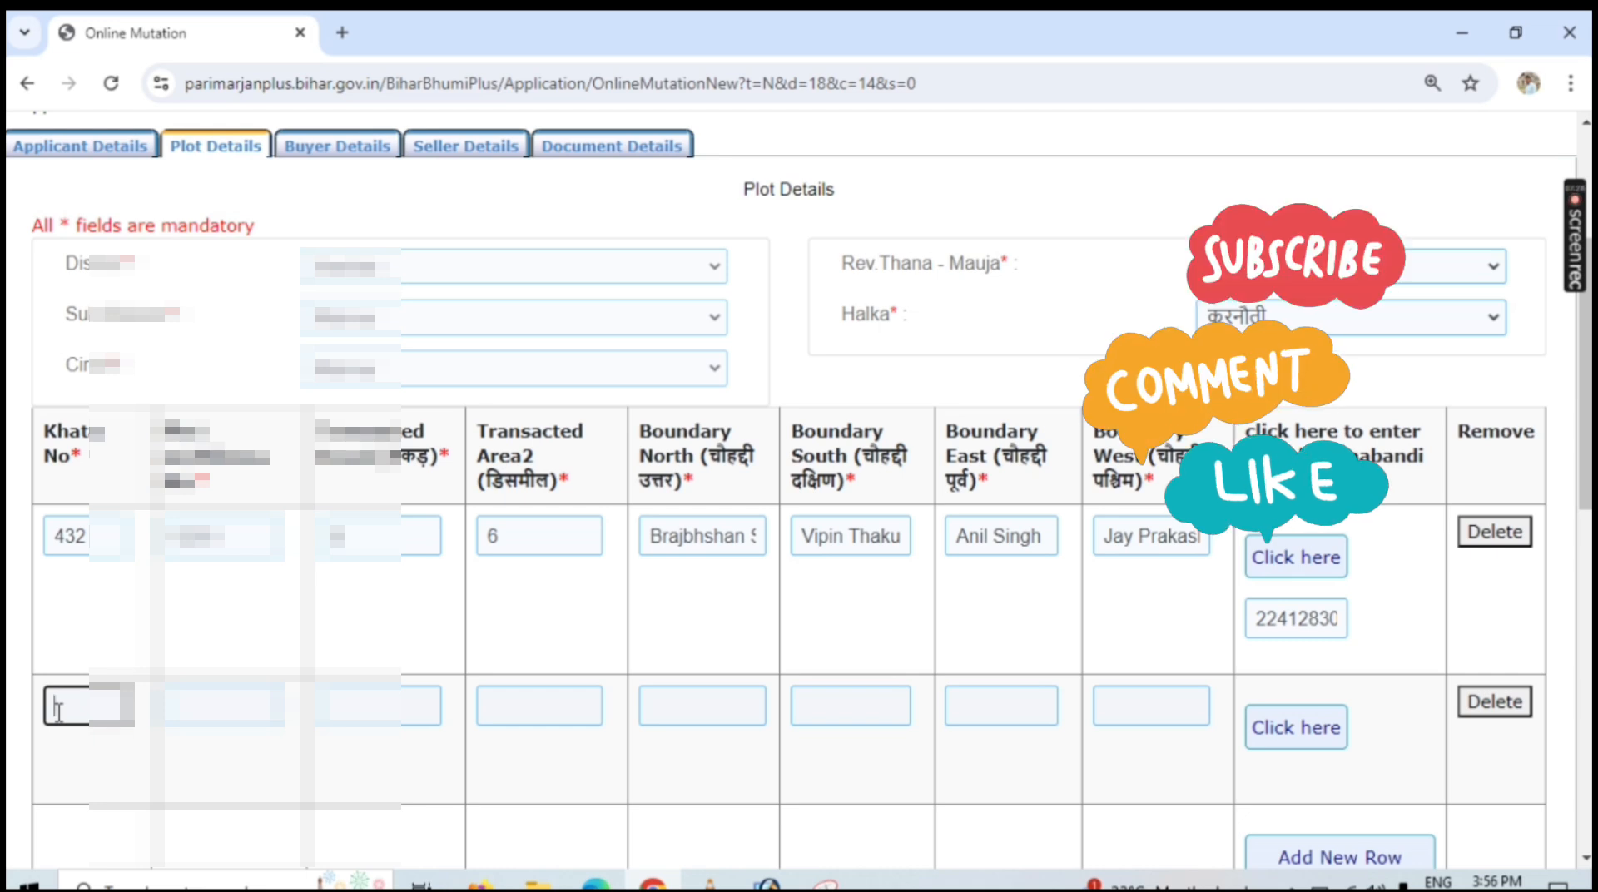
{"action": "type", "text": "170"}
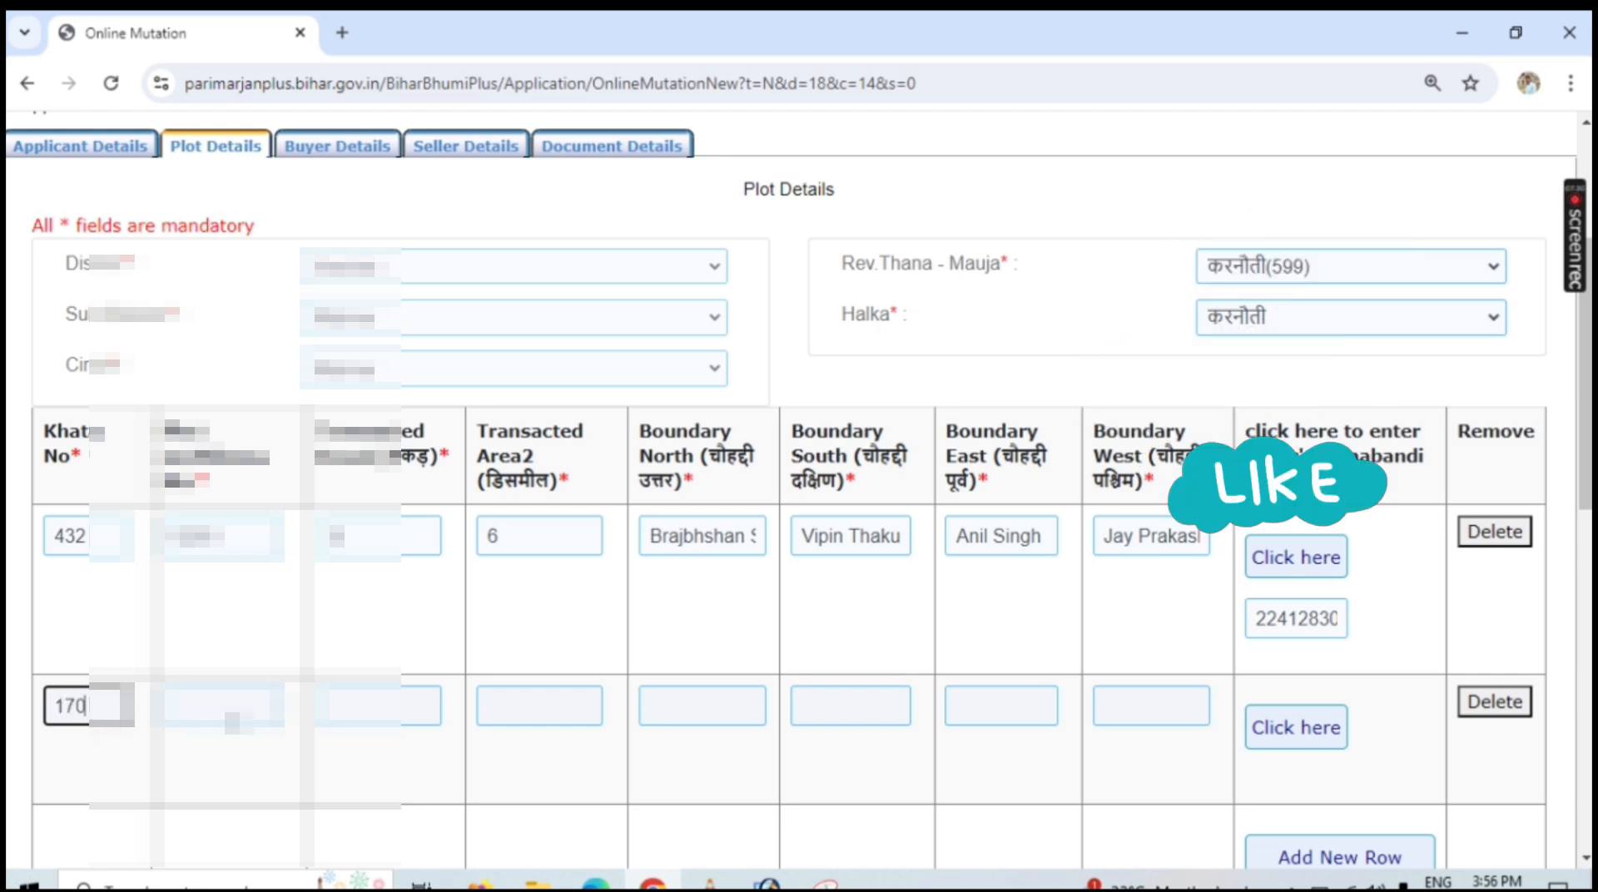
{"action": "left_click", "coordinate": [237, 720]}
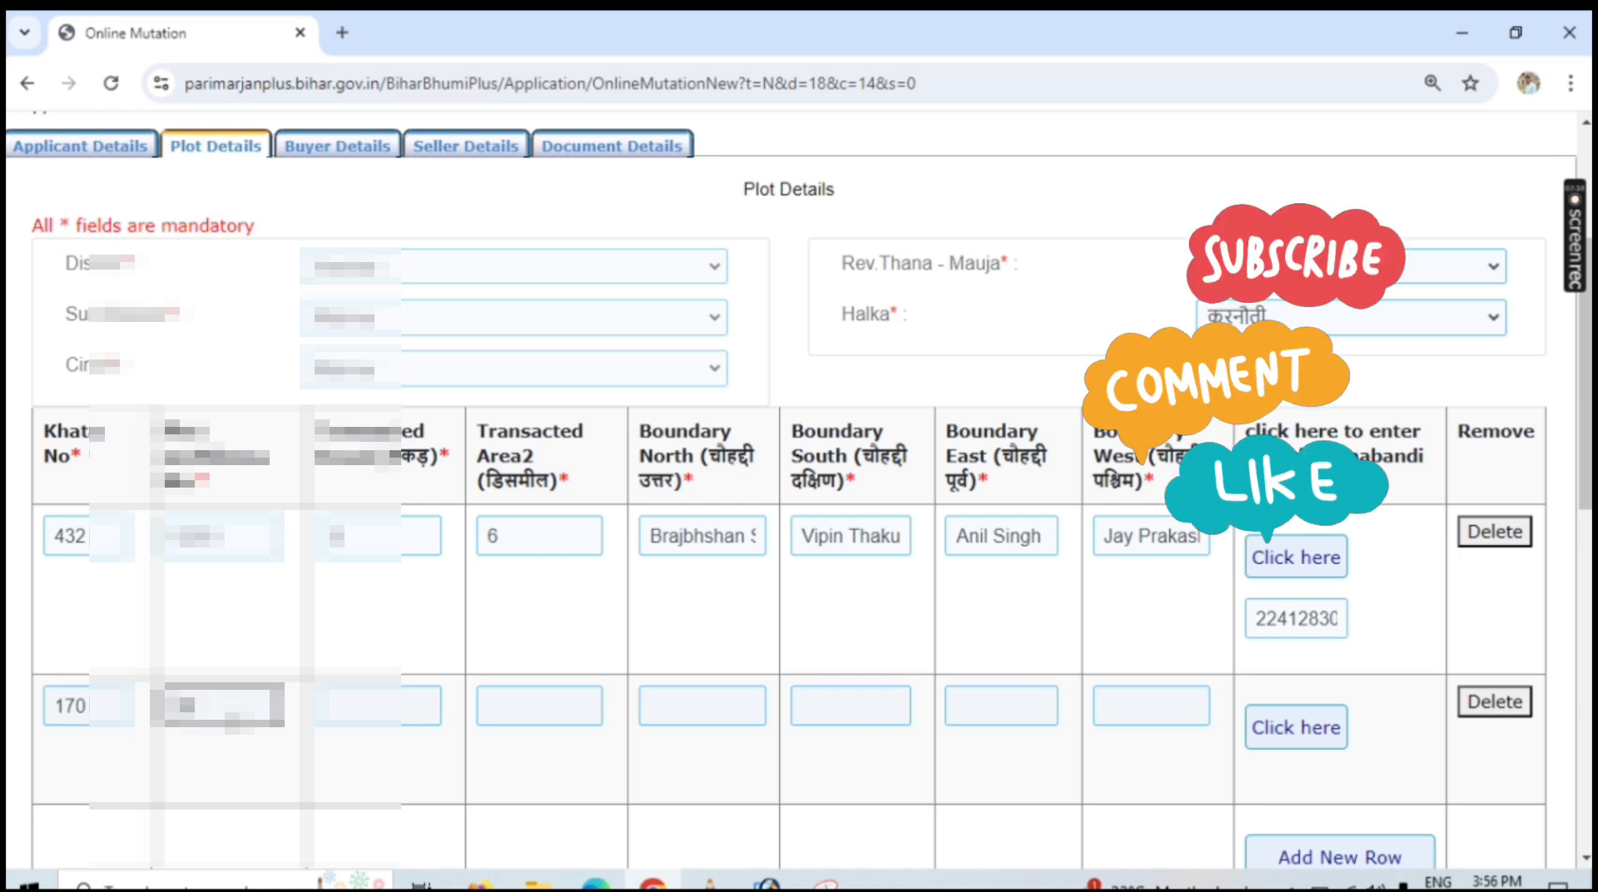
{"action": "left_click", "coordinate": [366, 704]}
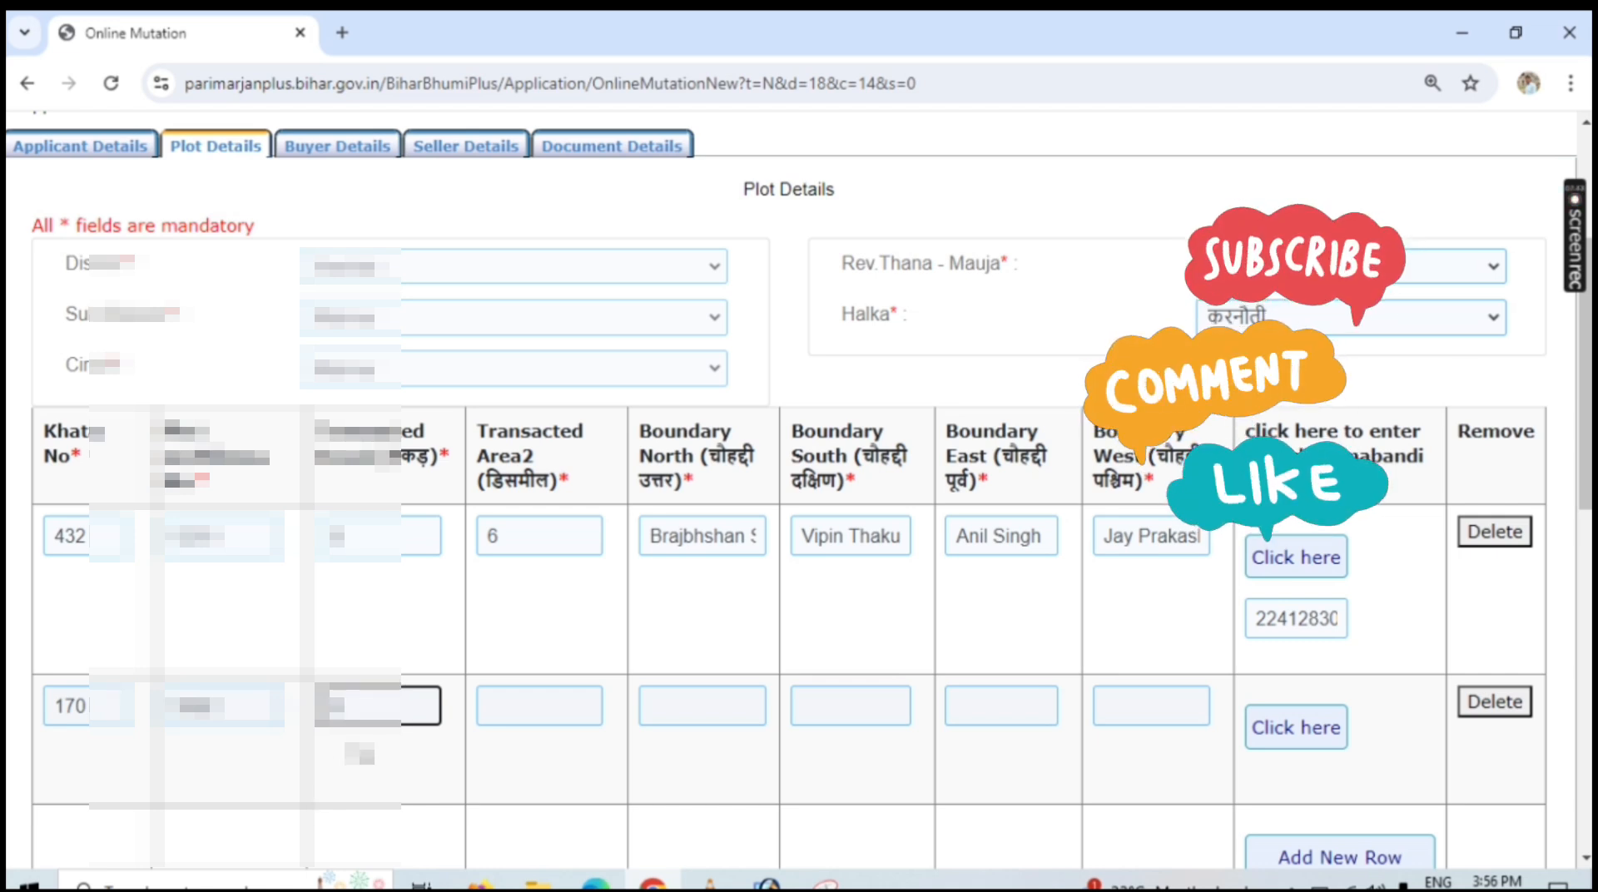
{"action": "left_click", "coordinate": [595, 718]}
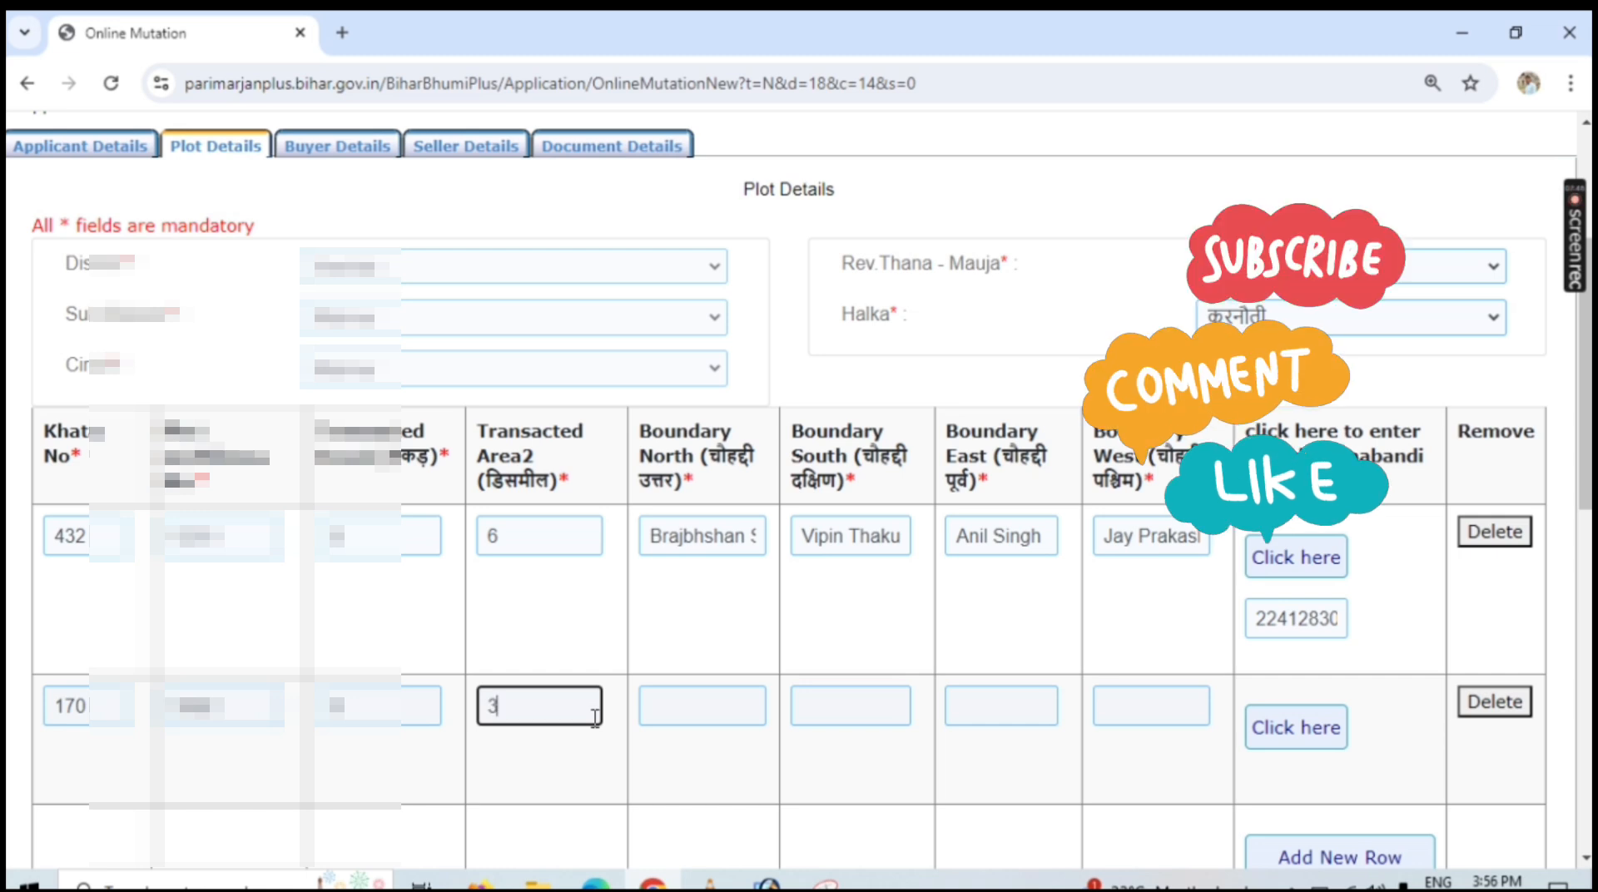
{"action": "left_click", "coordinate": [732, 695]}
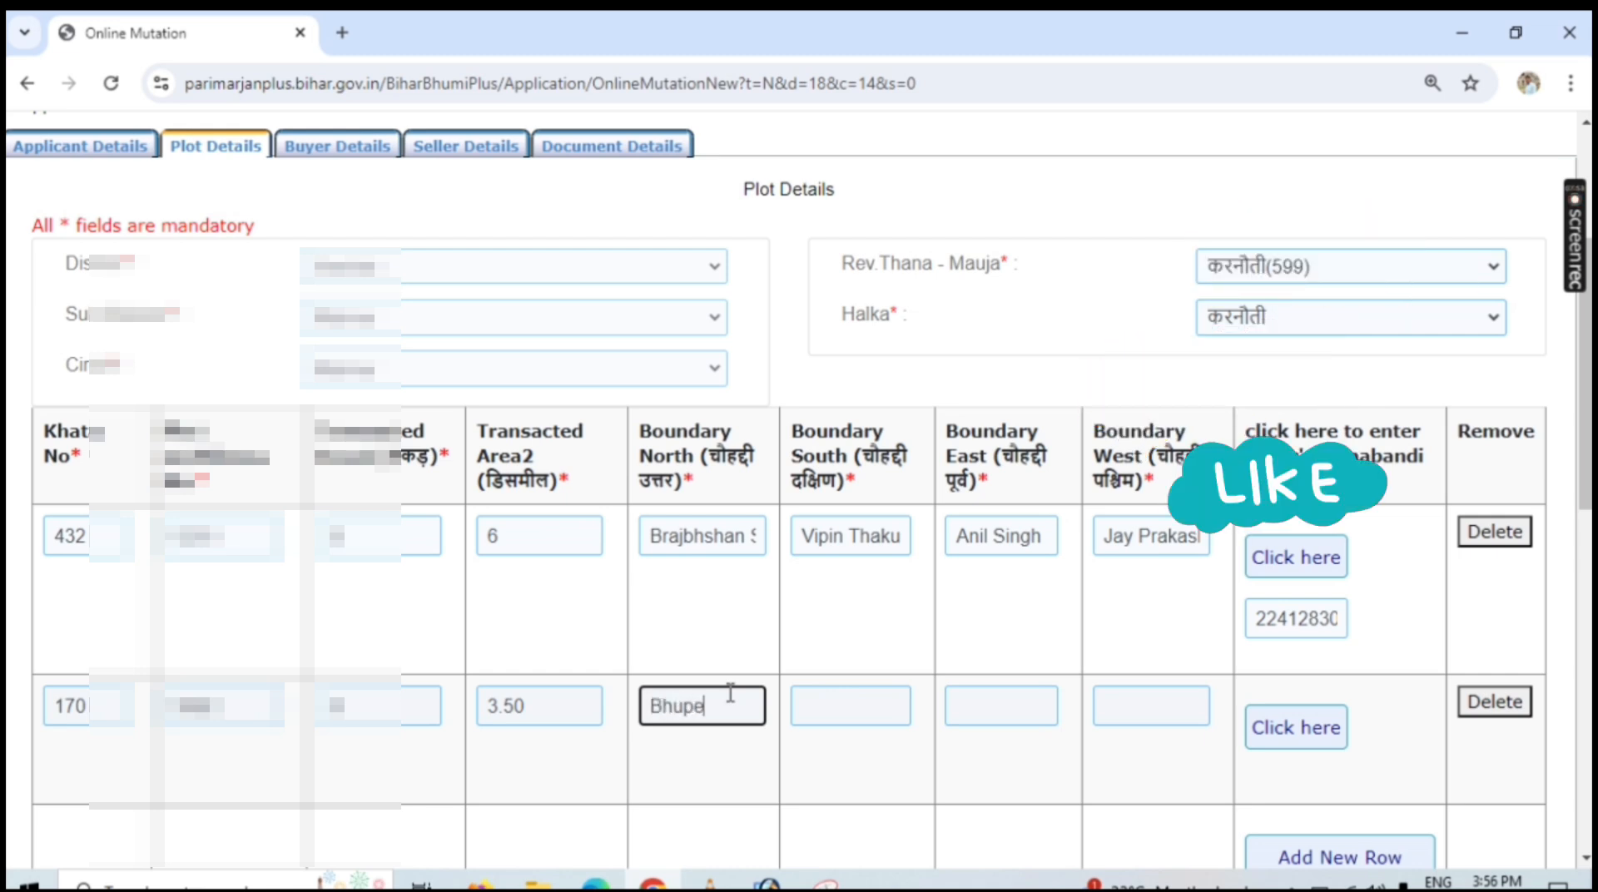
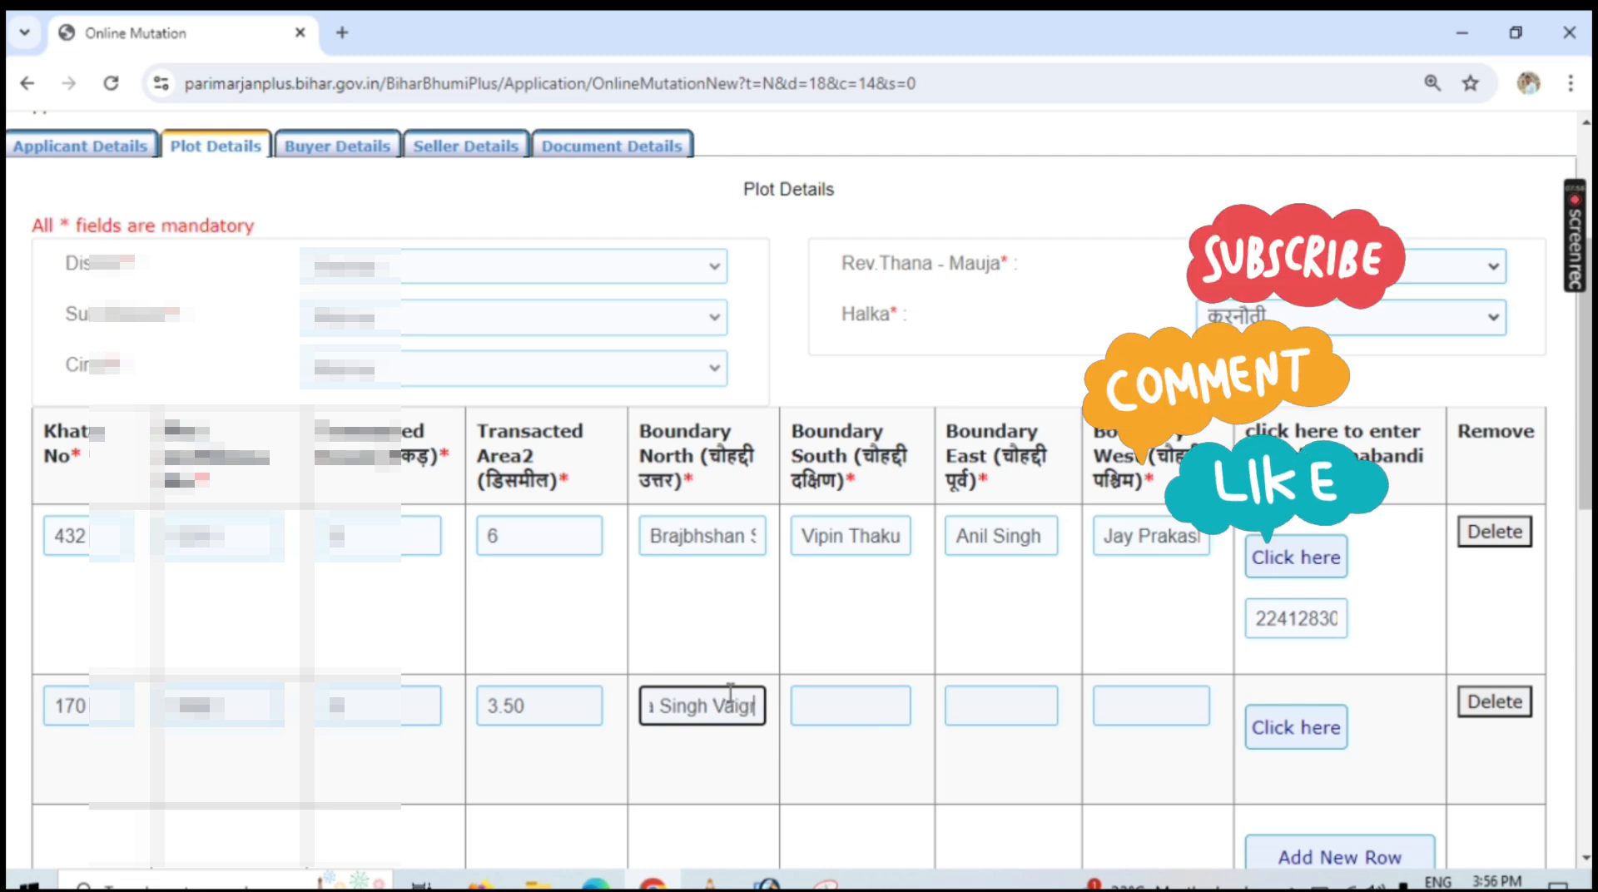
Enter the north, south and east boundary neighbours' names, with 'Gramin Sadak' as the west boundary.
{"action": "key", "text": "Tab"}
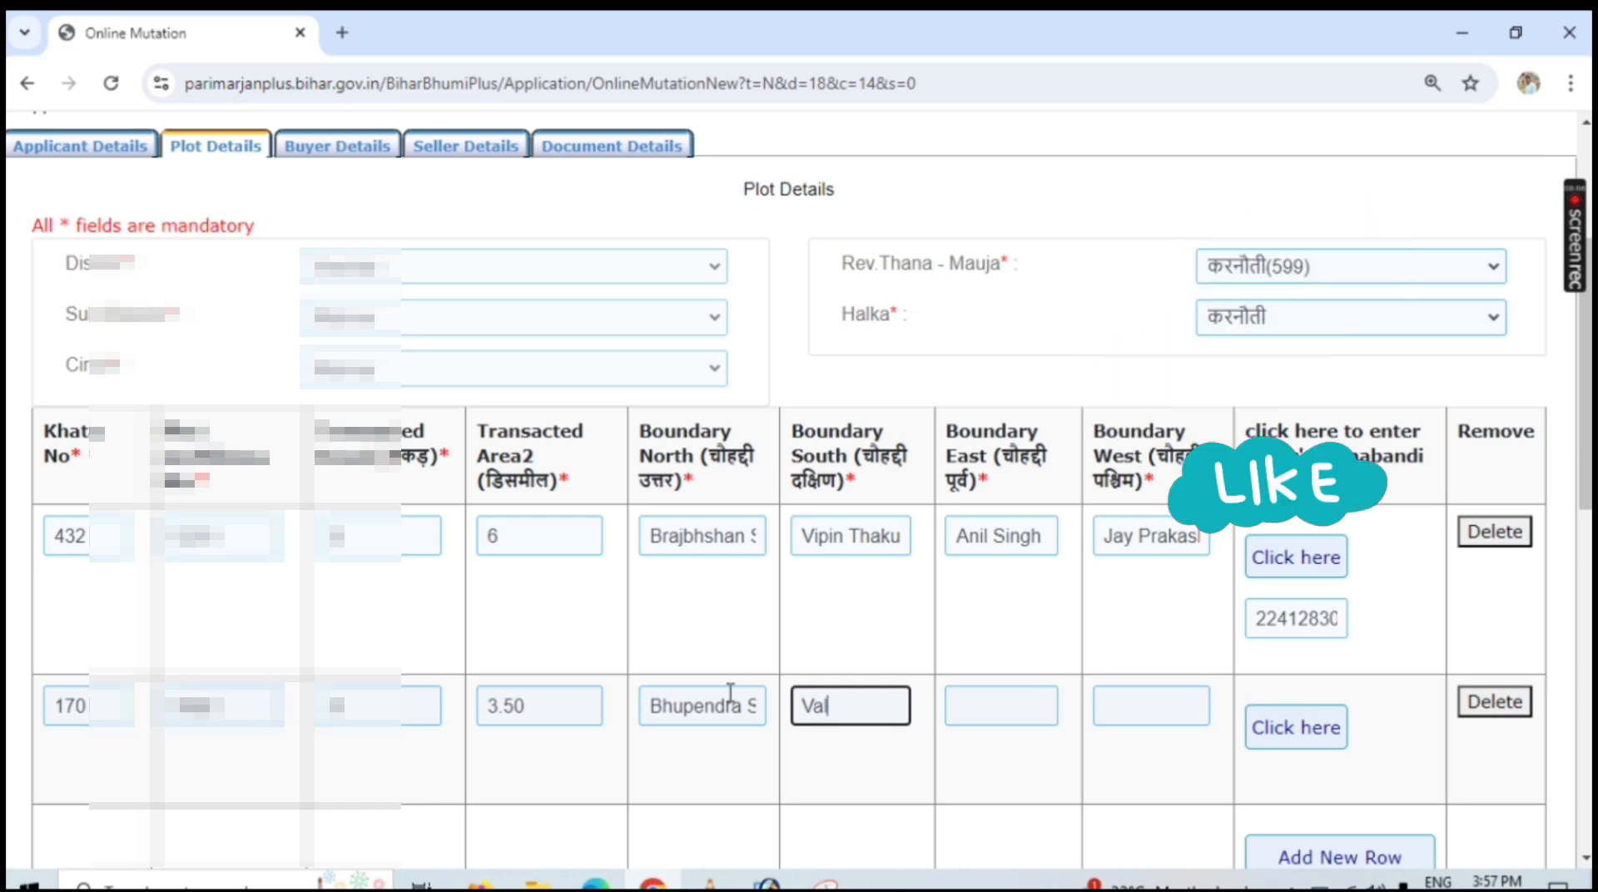
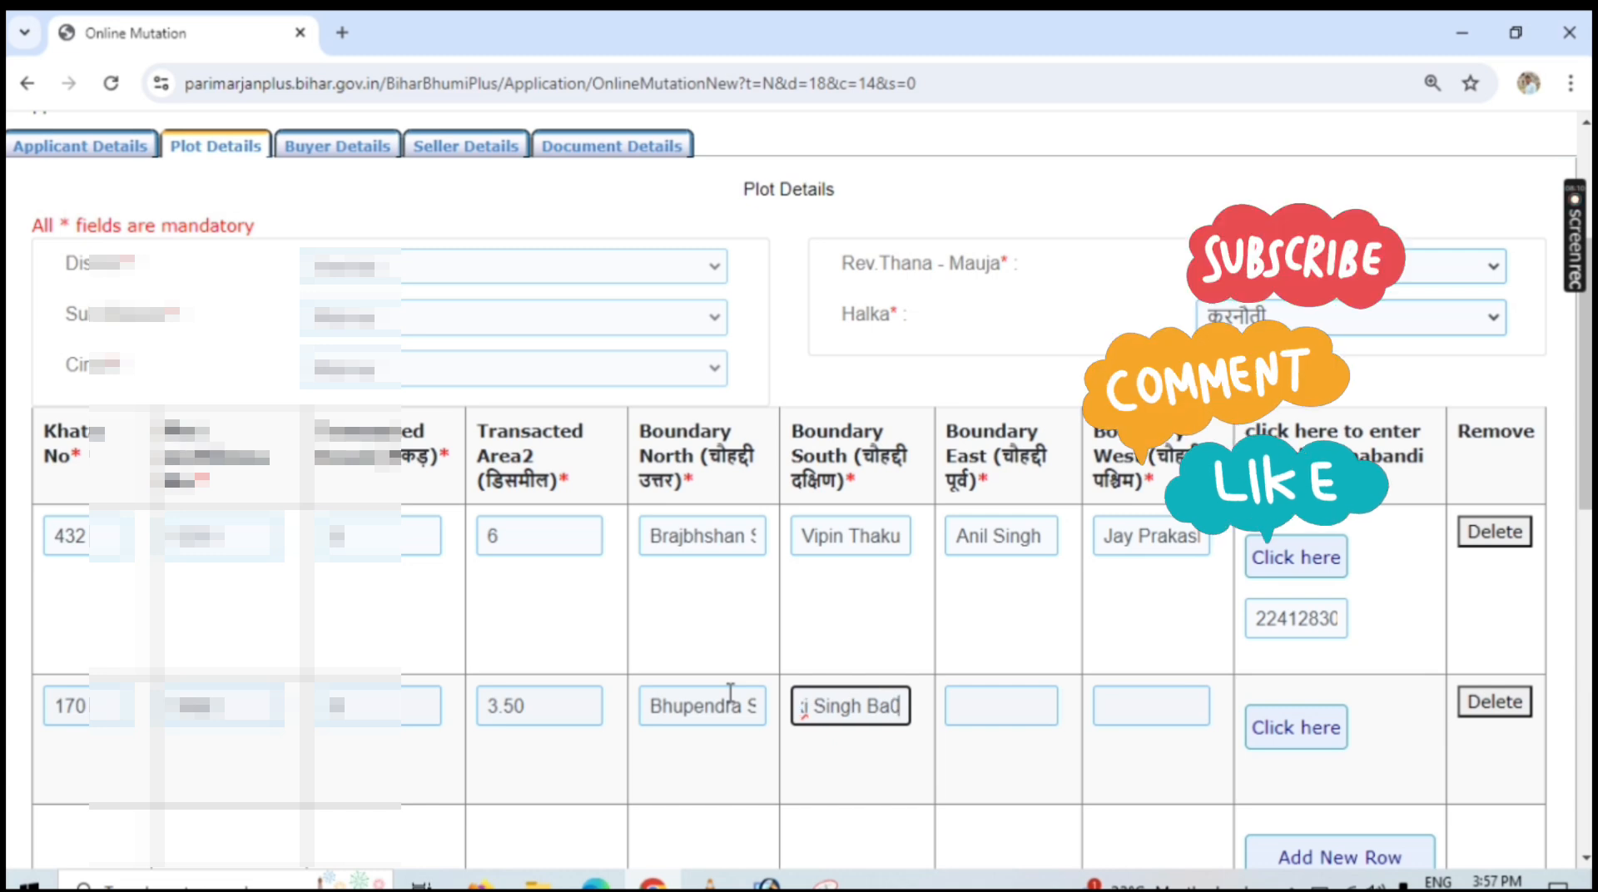
{"action": "type", "text": "n Hajal"}
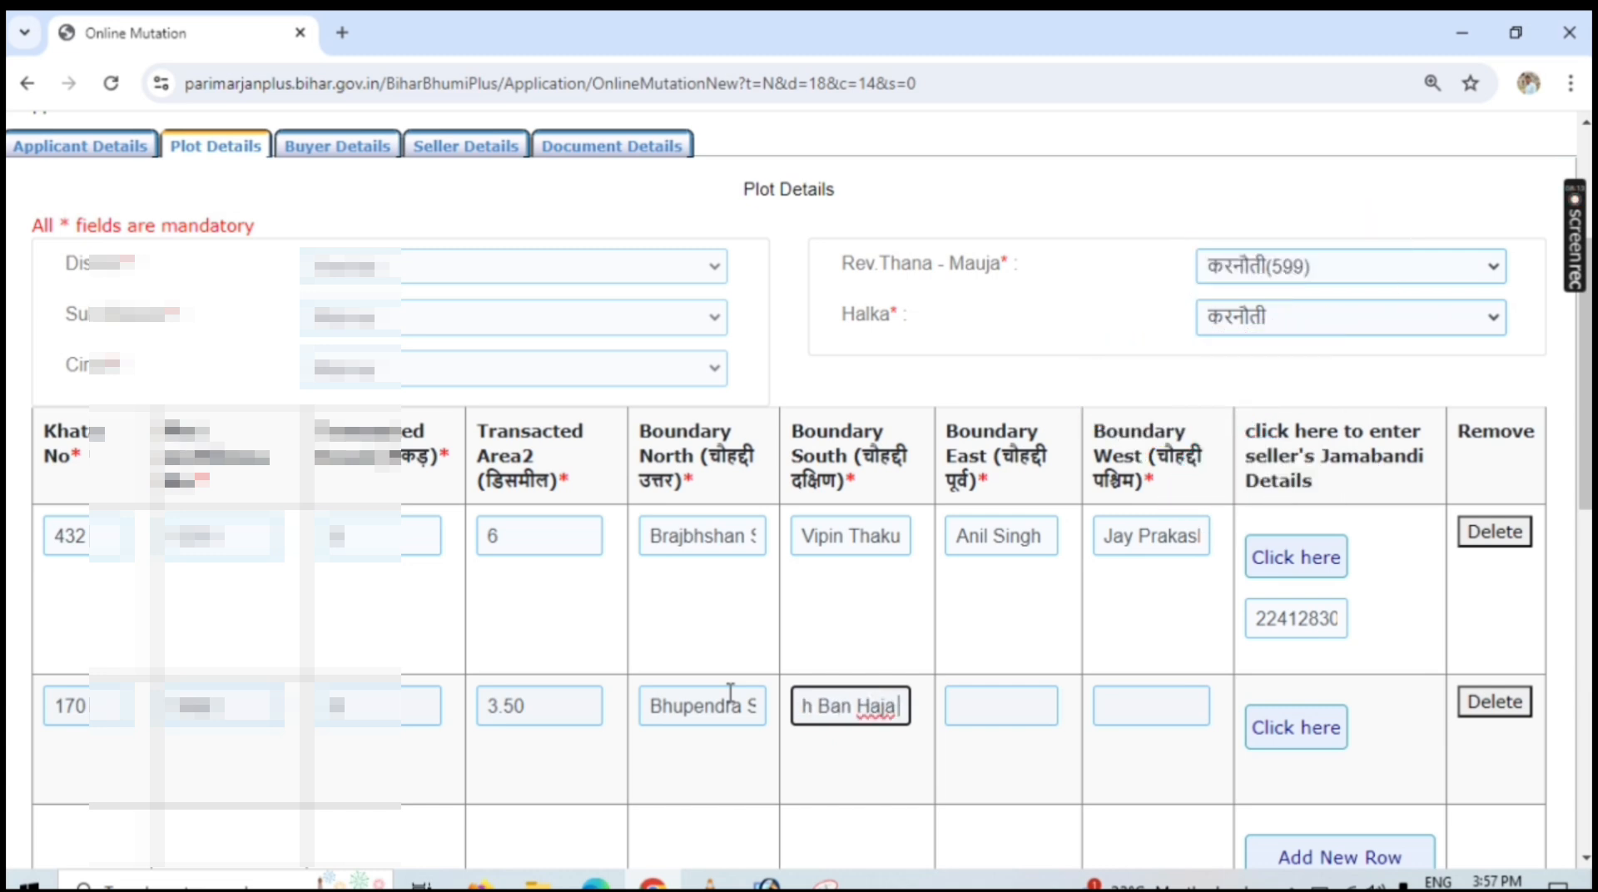
{"action": "key", "text": "Tab"}
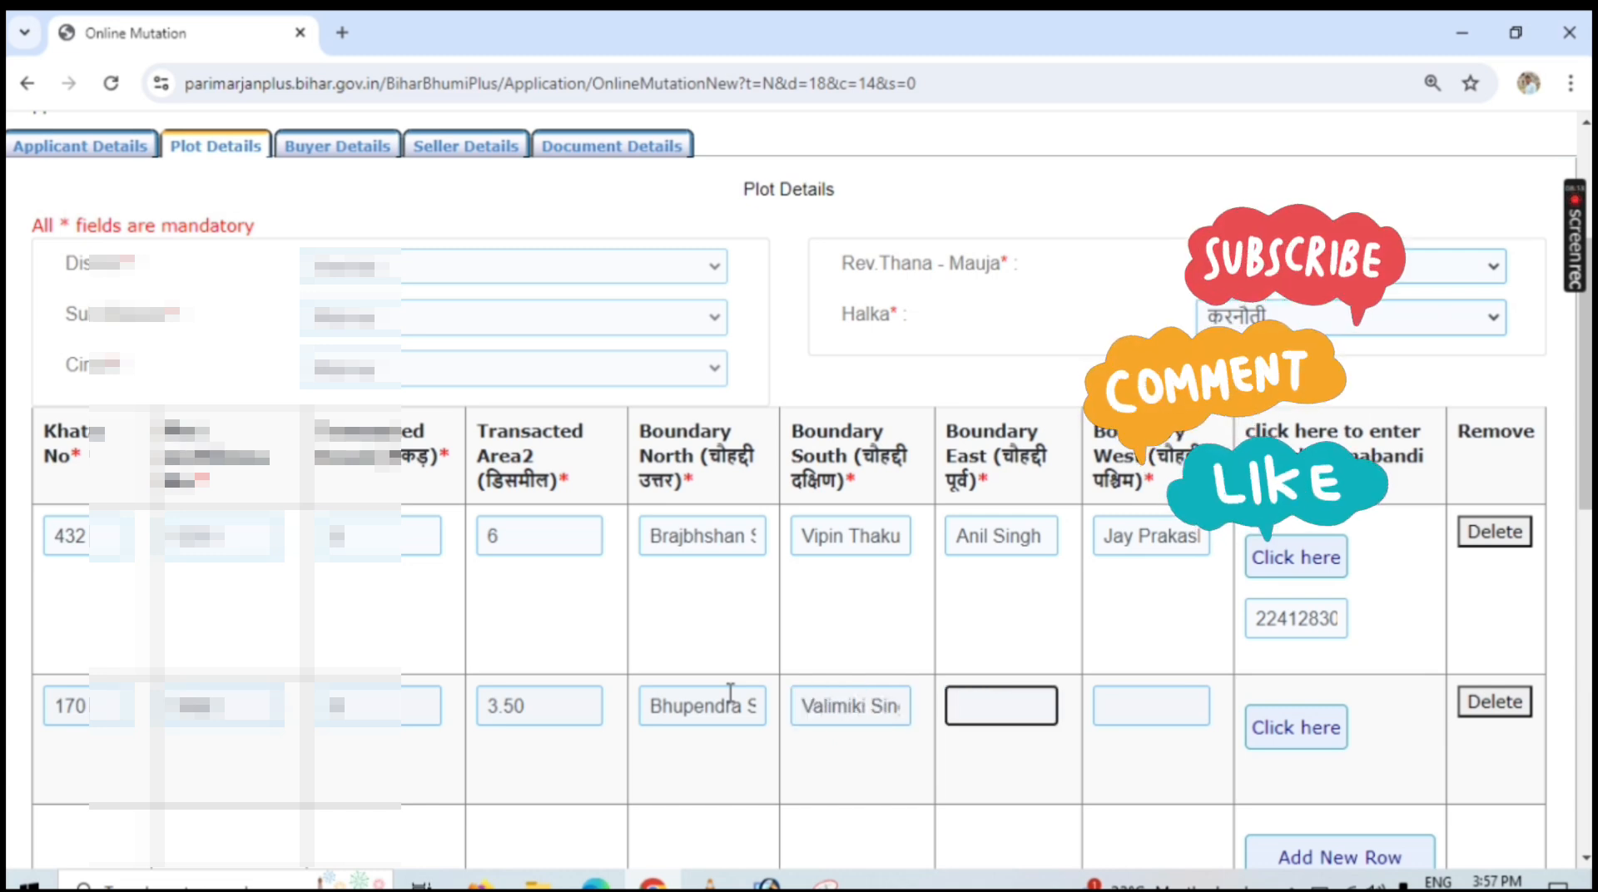
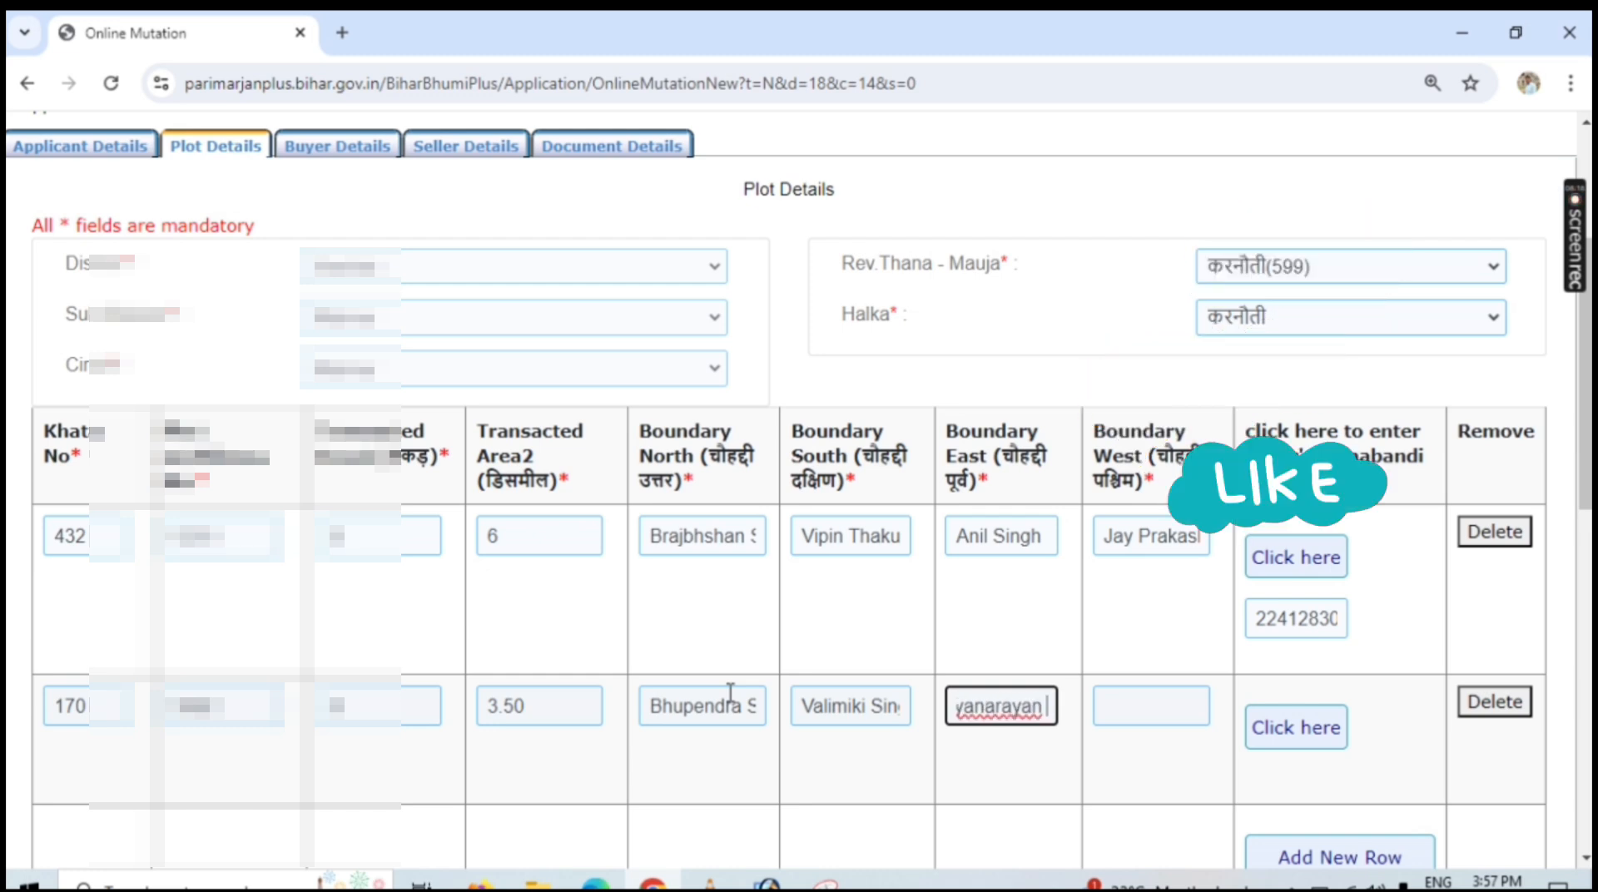
{"action": "type", "text": " Vaigra"}
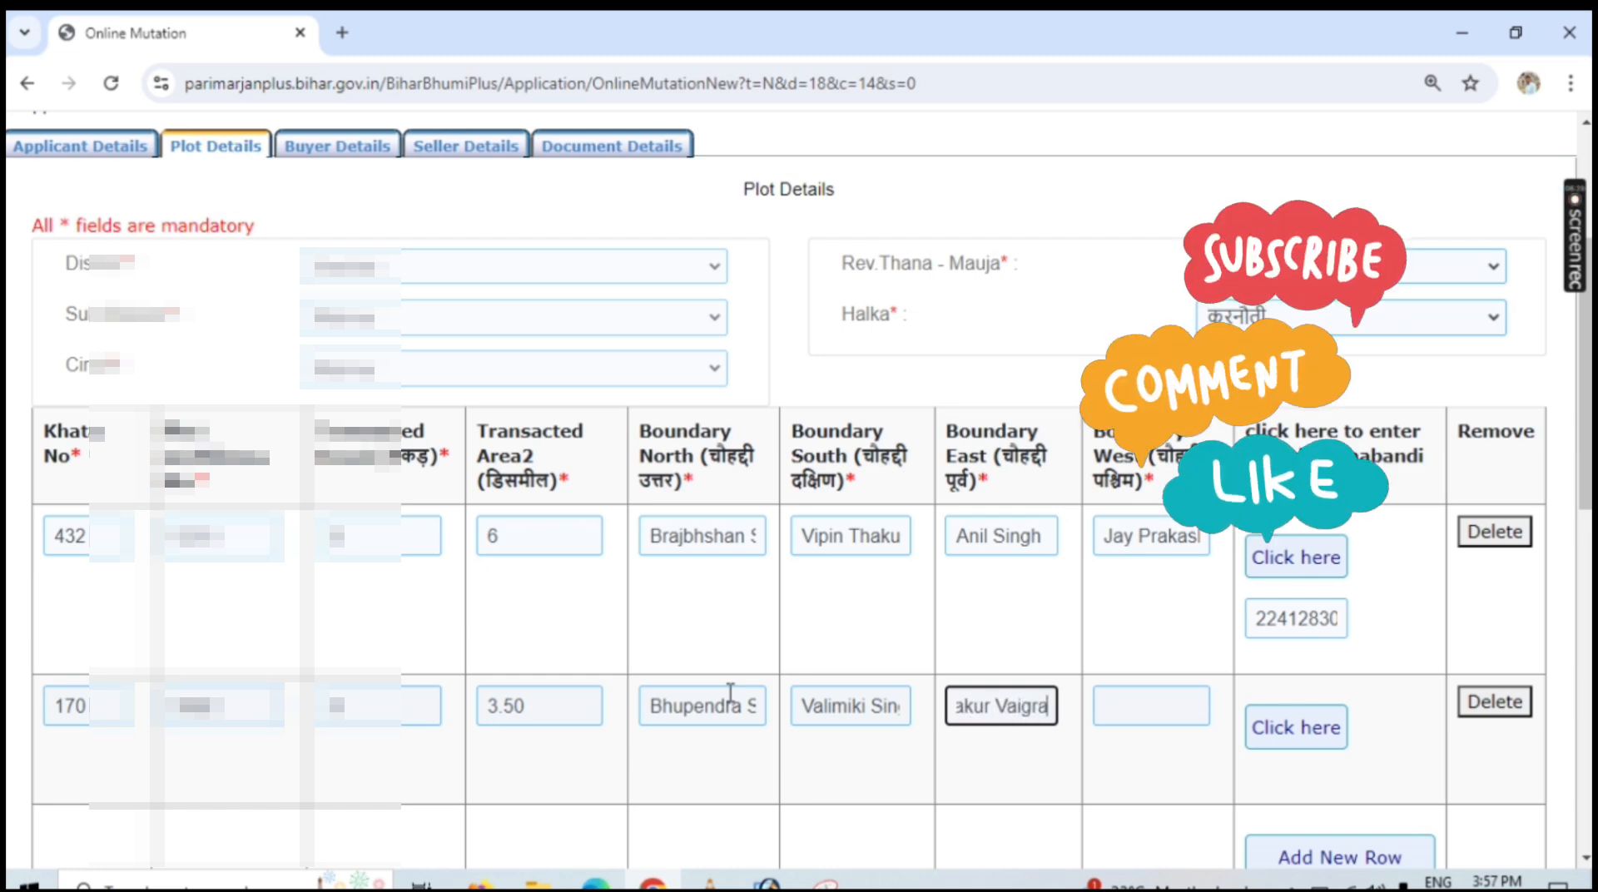
{"action": "key", "text": "Tab"}
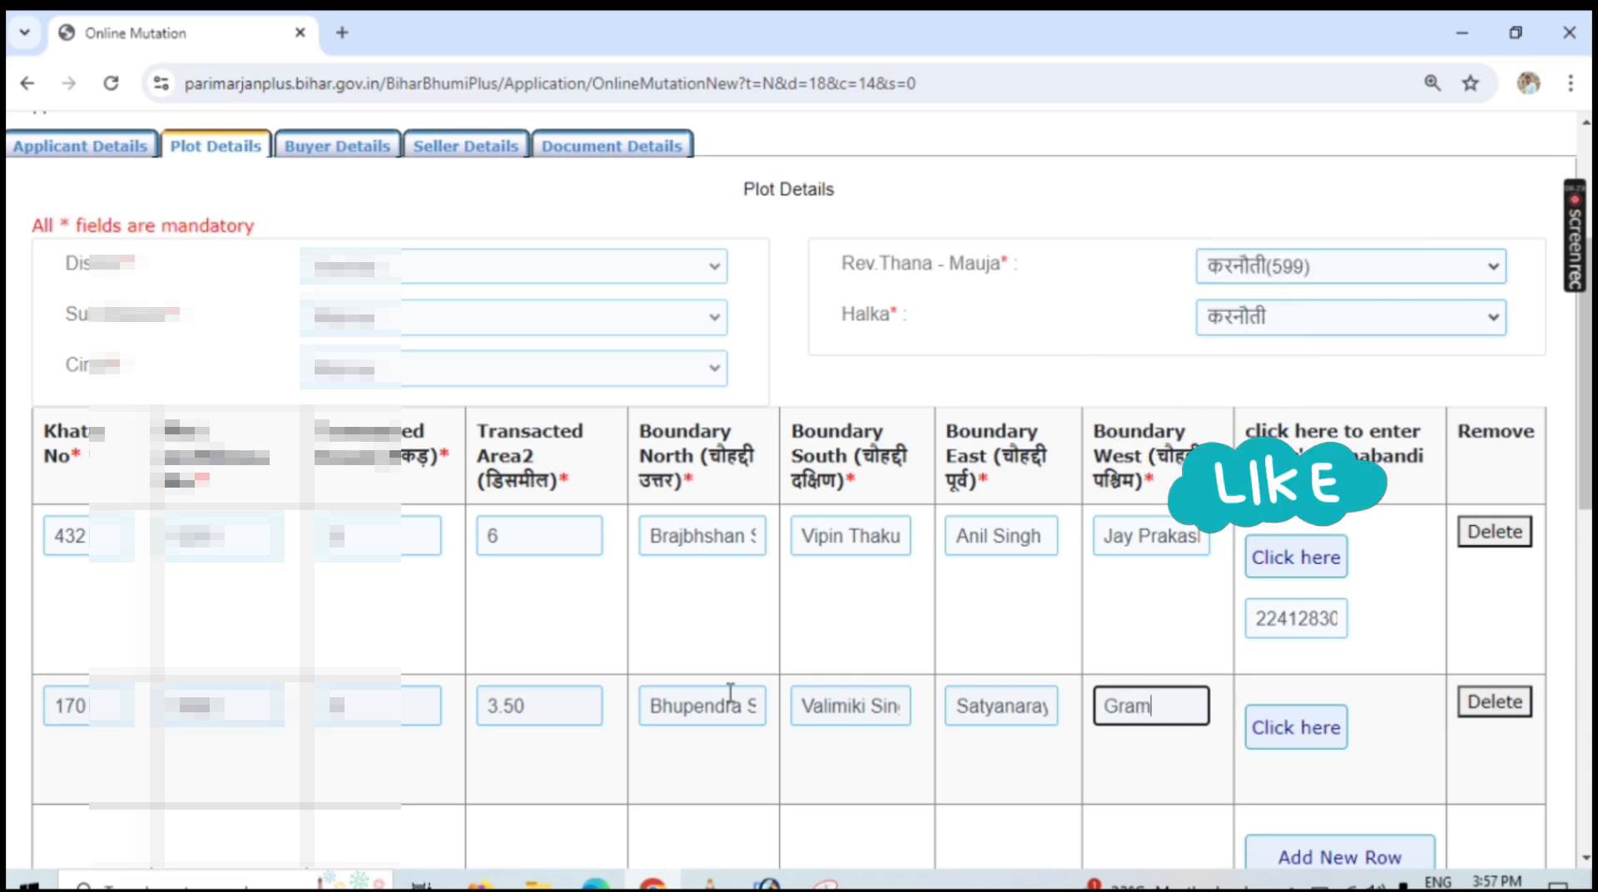
{"action": "type", "text": "Gramin Sadak"}
{"action": "key", "text": "Tab"}
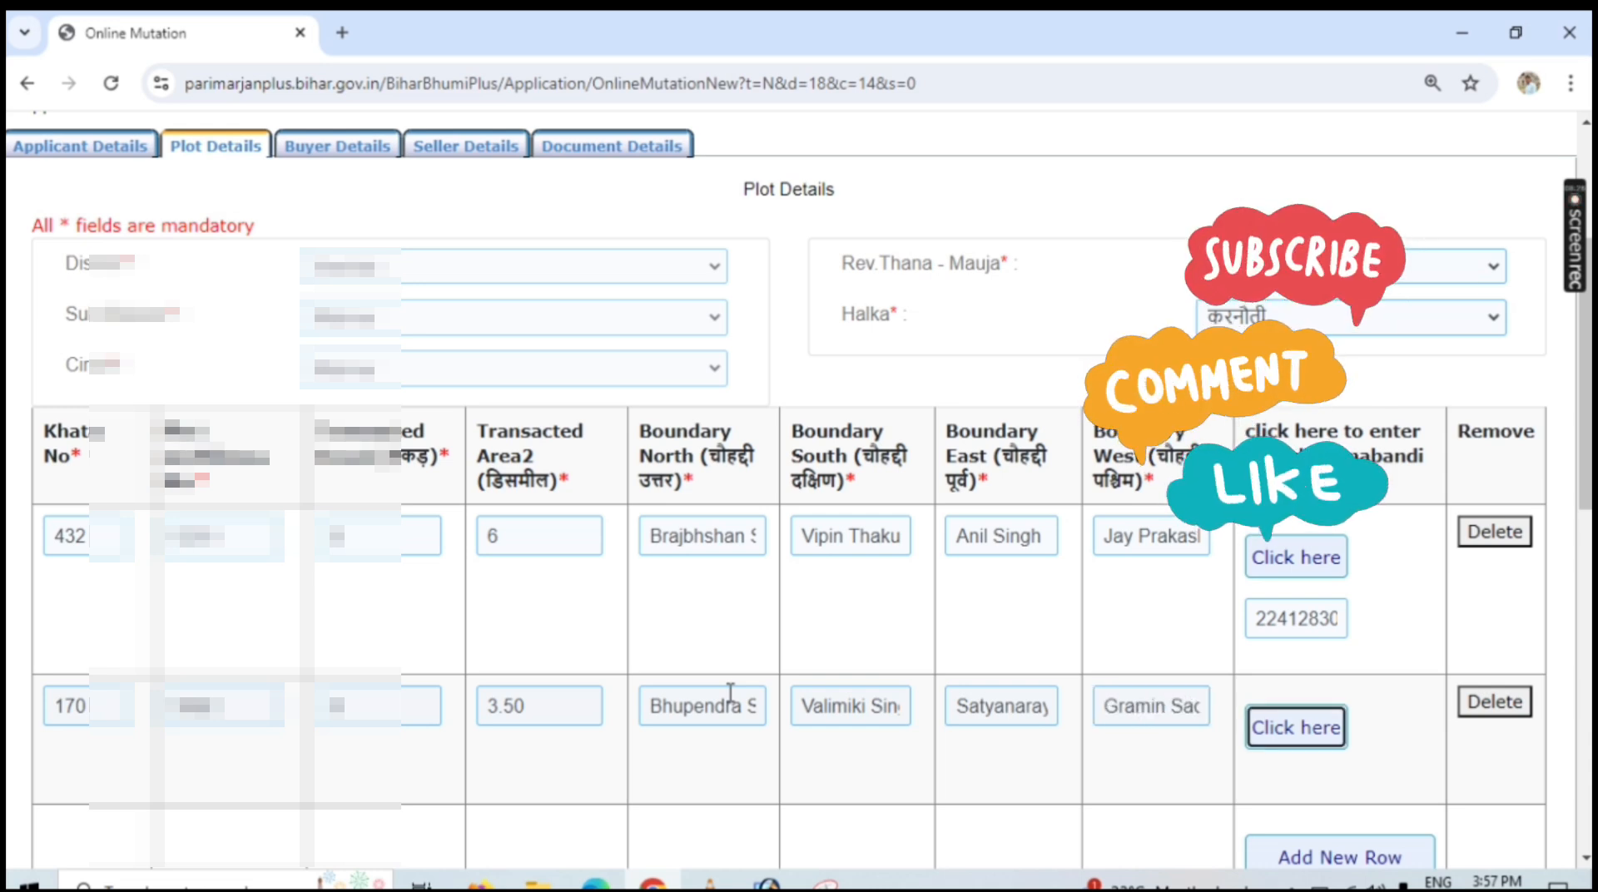
Open the second plot's jamabandi lookup, review khata 429 / jamabandi 286, and confirm Yes.
{"action": "left_click", "coordinate": [1257, 737]}
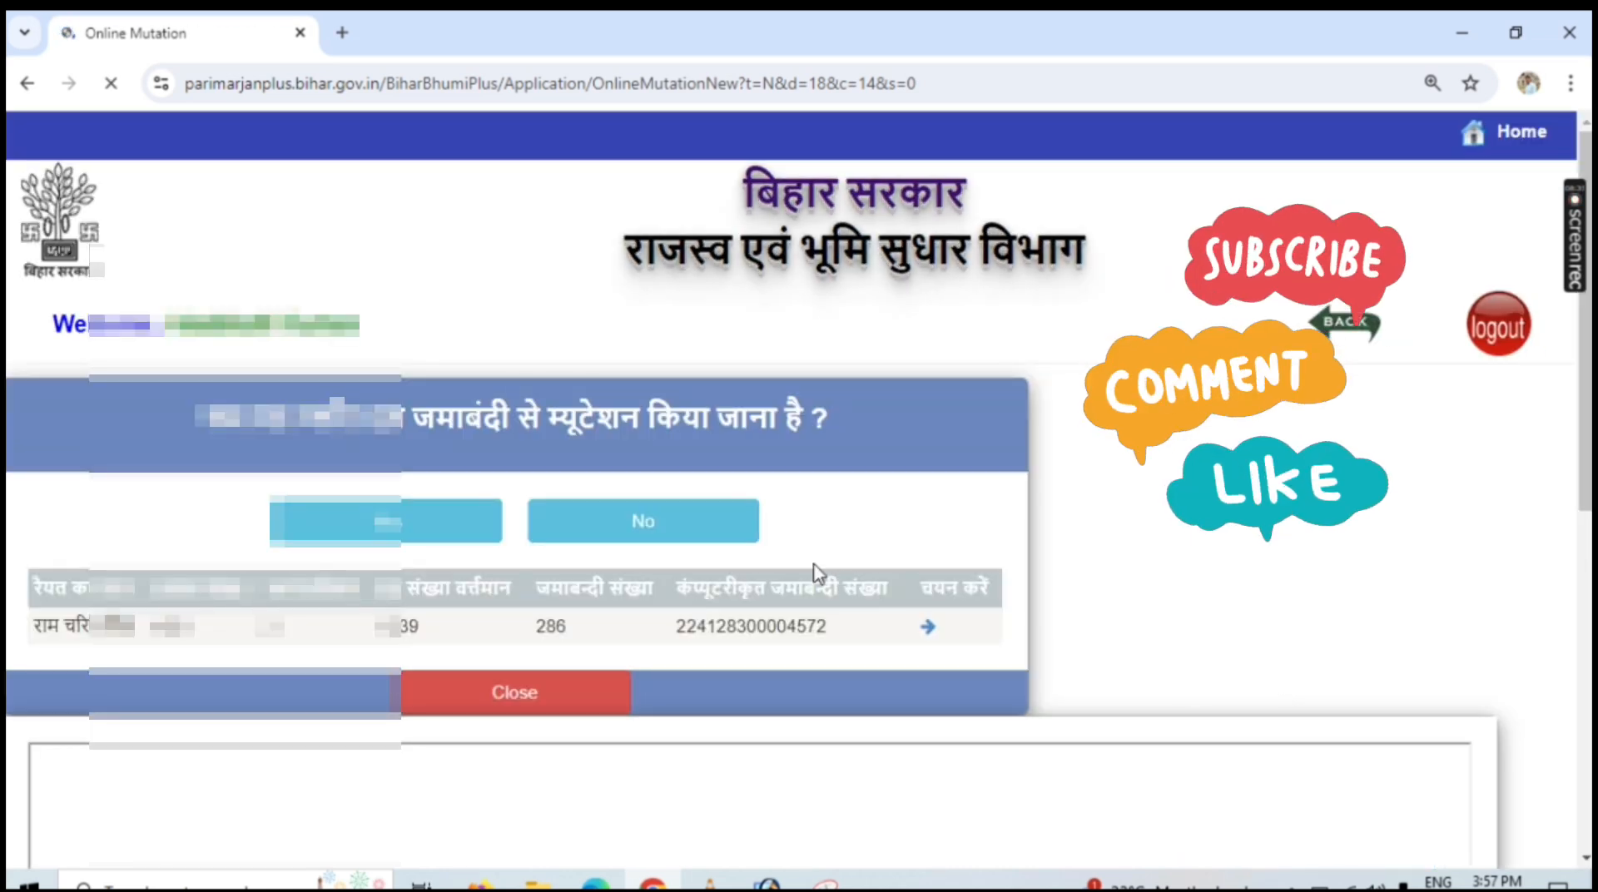
{"action": "scroll", "coordinate": [871, 606], "scroll_direction": "down", "scroll_amount": 8}
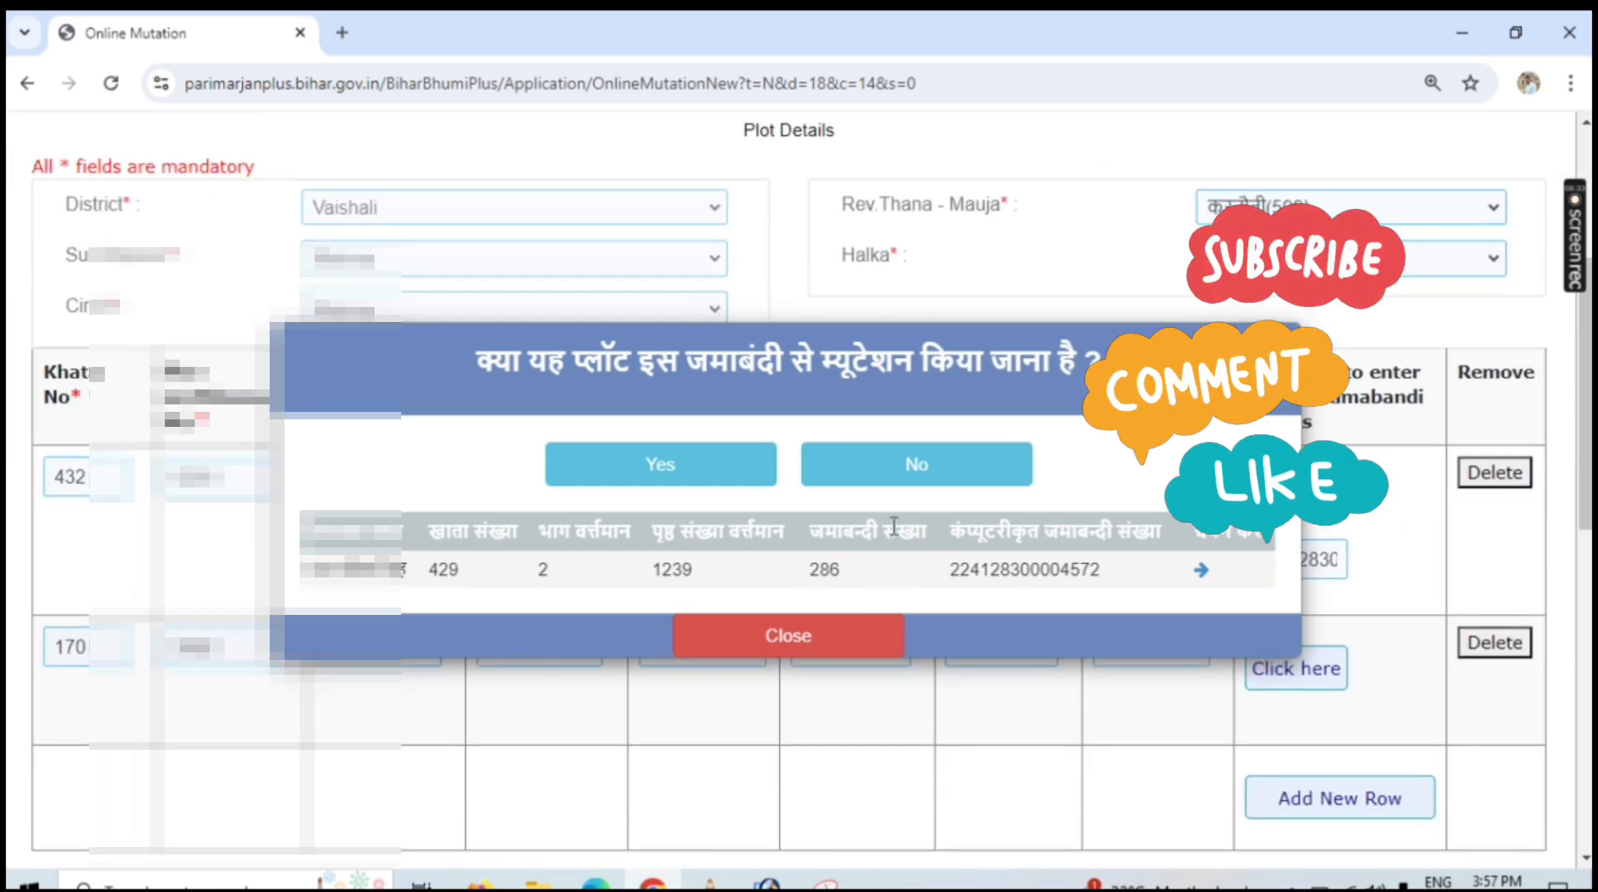
{"action": "left_click_drag", "start_coordinate": [477, 361], "coordinate": [1050, 372]}
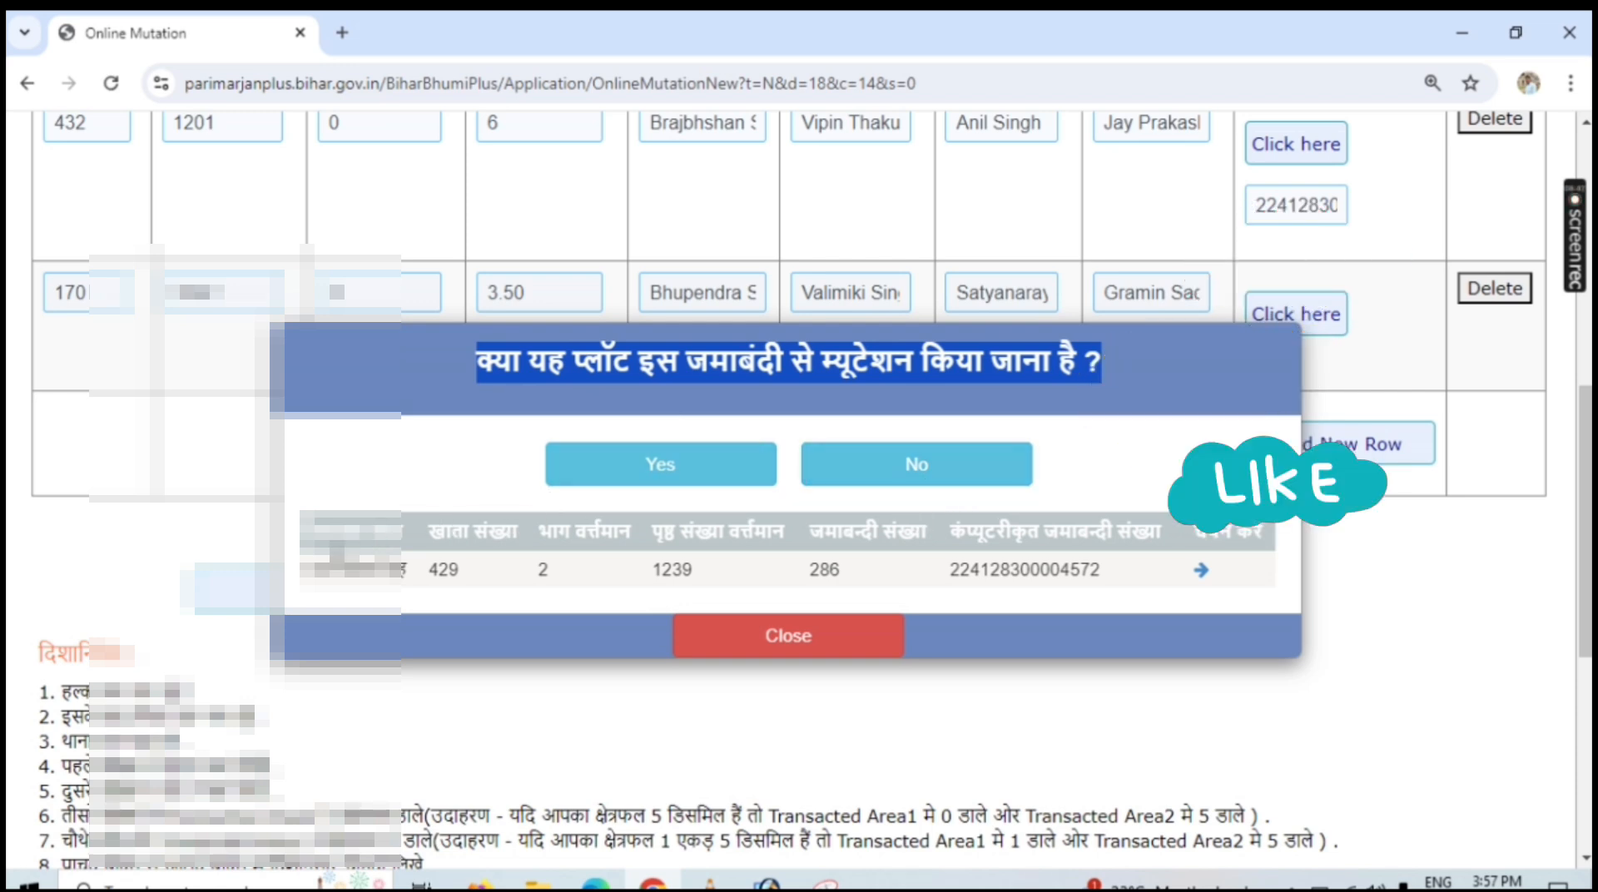
{"action": "left_click", "coordinate": [312, 545]}
{"action": "left_click_drag", "start_coordinate": [315, 570], "coordinate": [474, 574]}
{"action": "left_click", "coordinate": [1137, 596]}
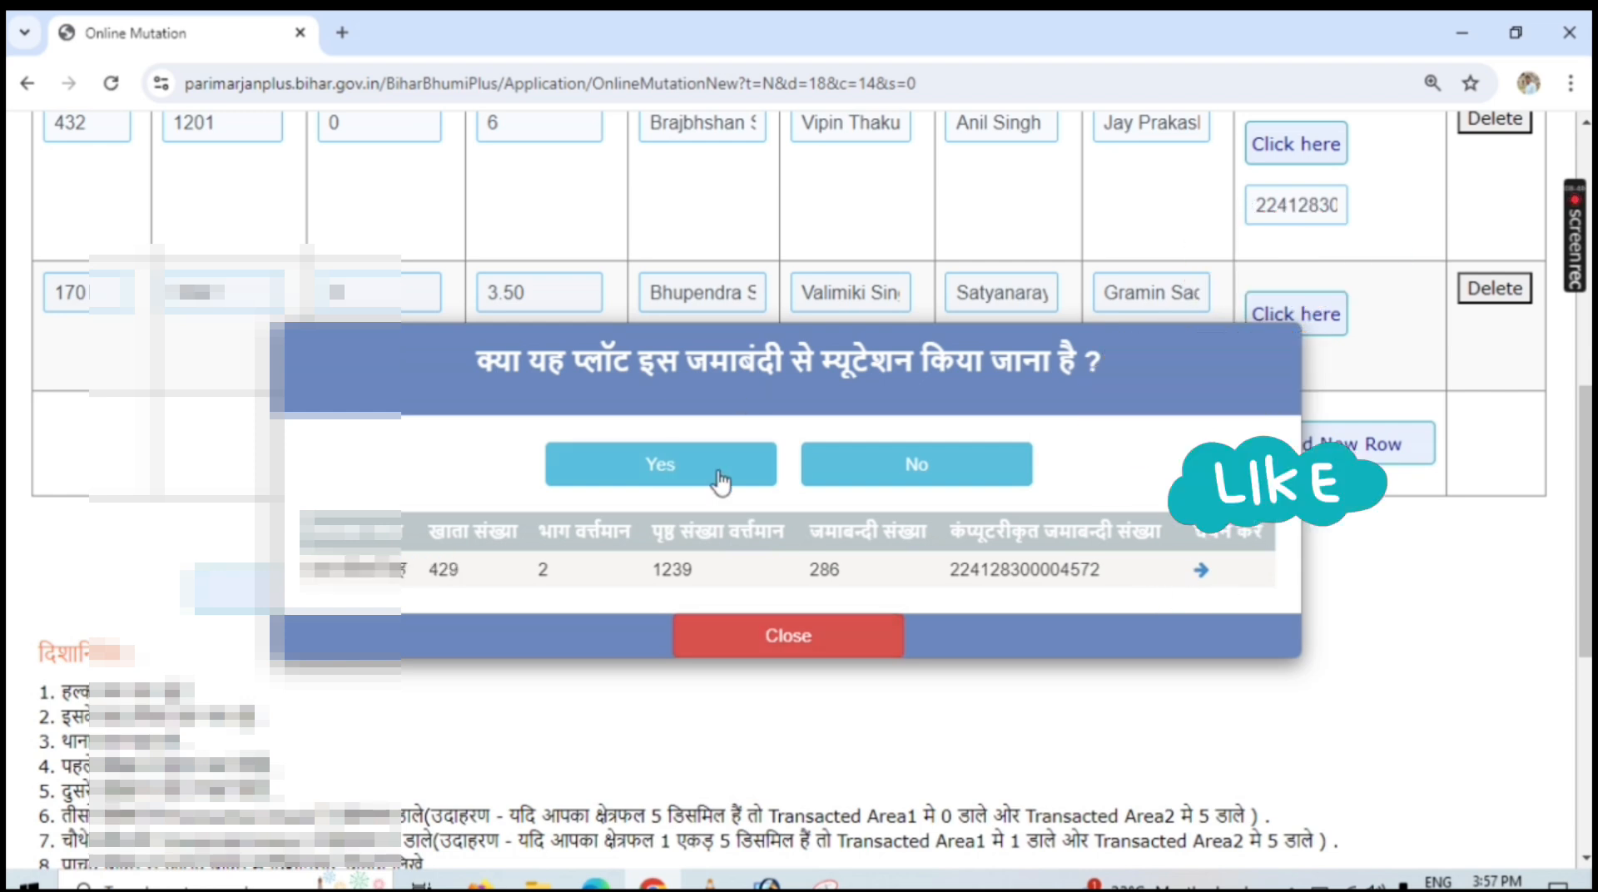
{"action": "left_click", "coordinate": [916, 465]}
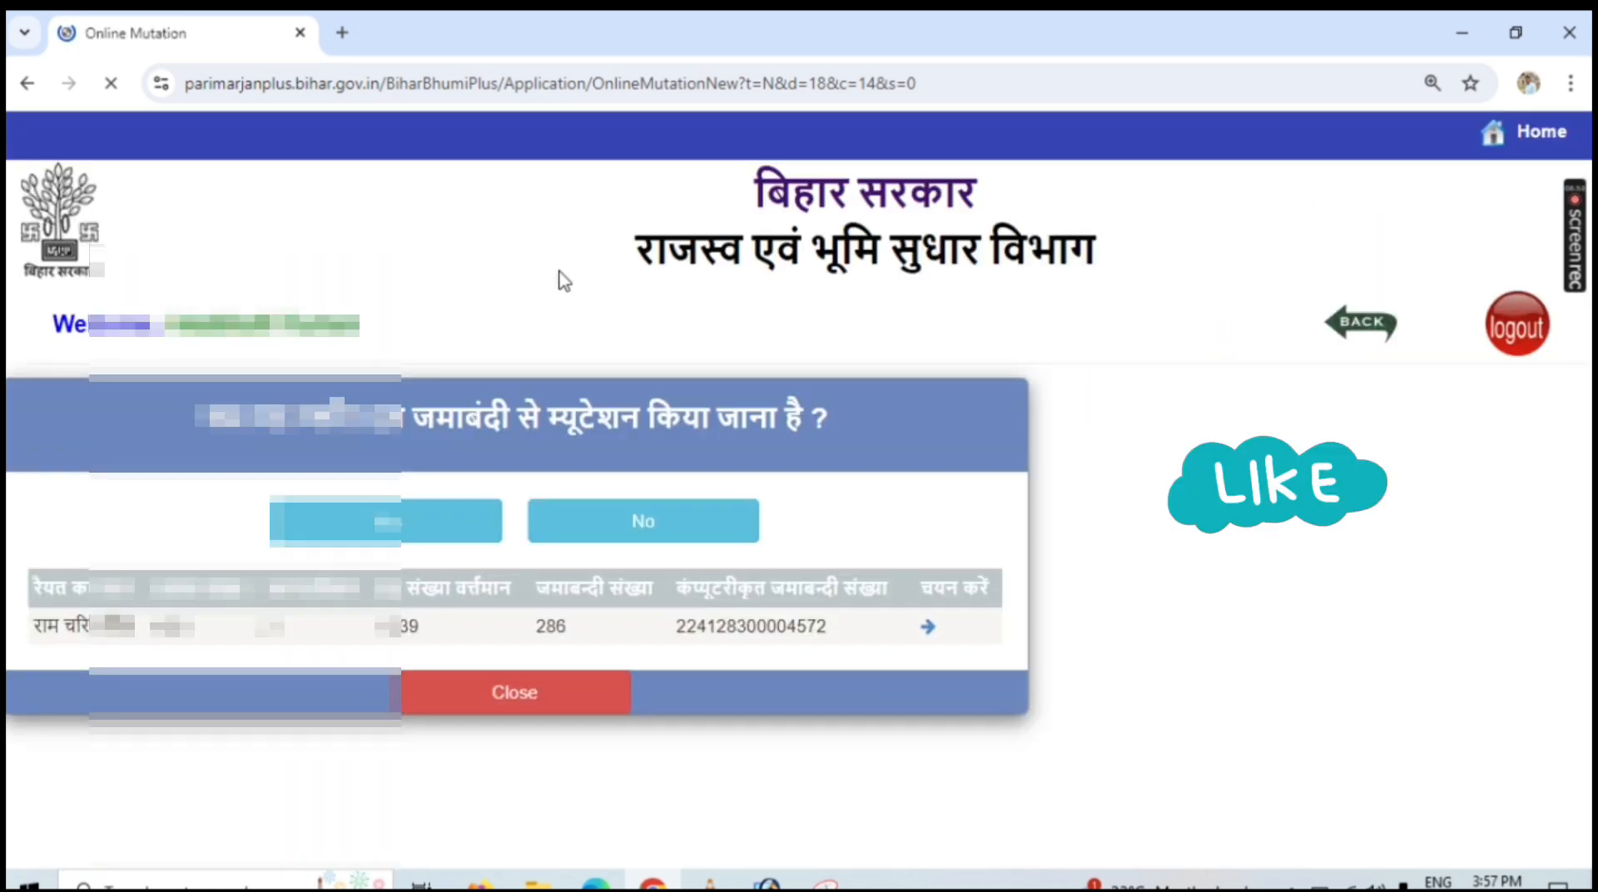
Answer No to seller being jamabandi holder, then Yes to multiple sharers and joint khata.
{"action": "left_click", "coordinate": [679, 533]}
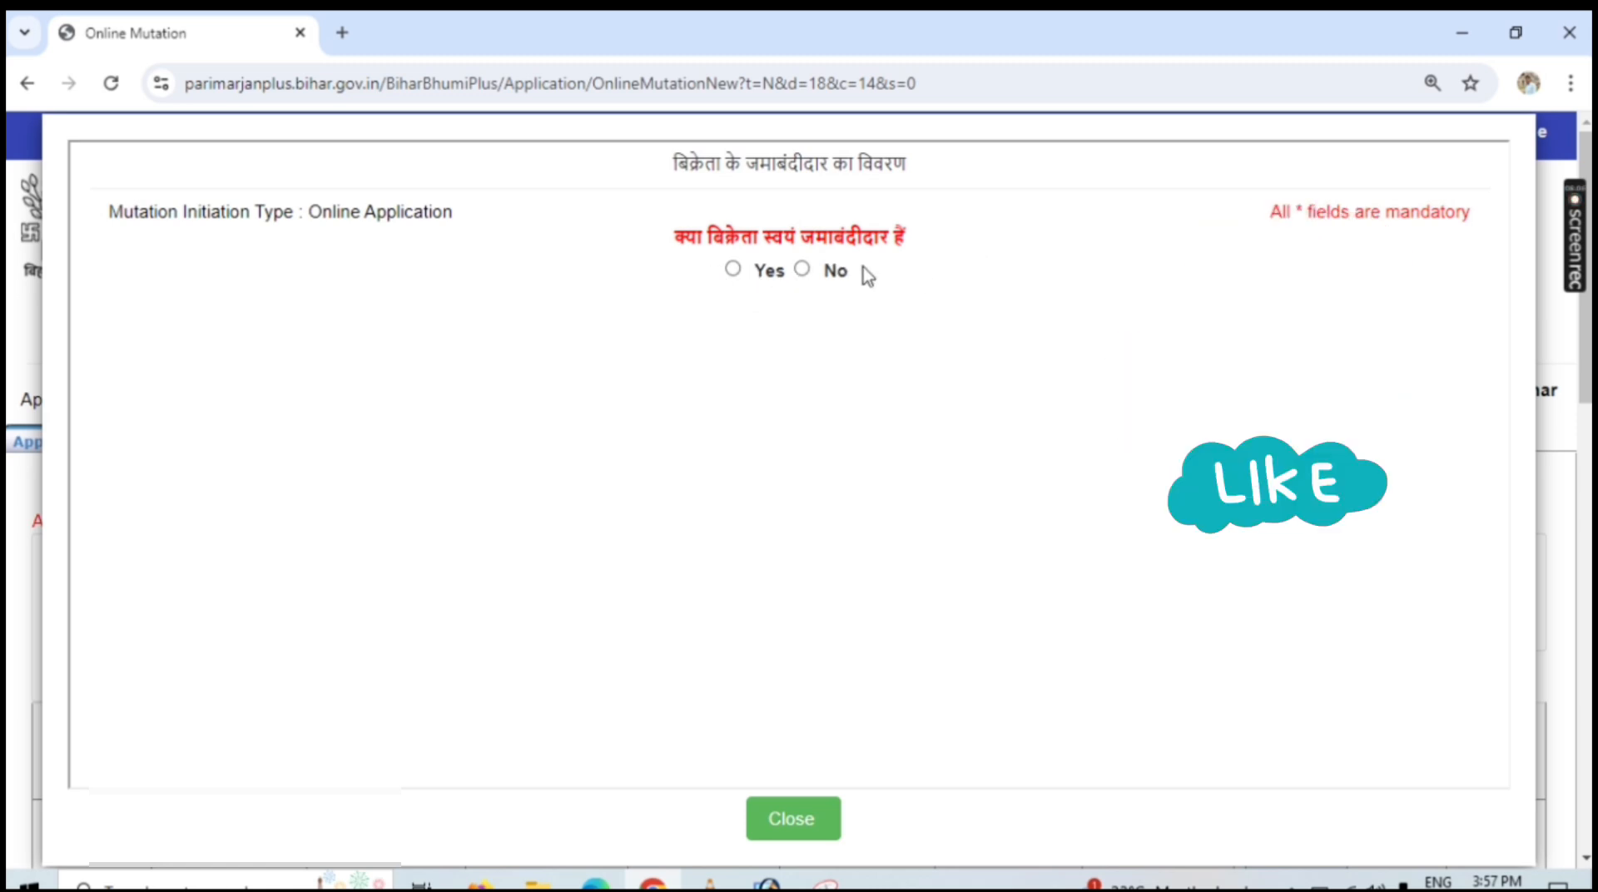
{"action": "left_click", "coordinate": [803, 269]}
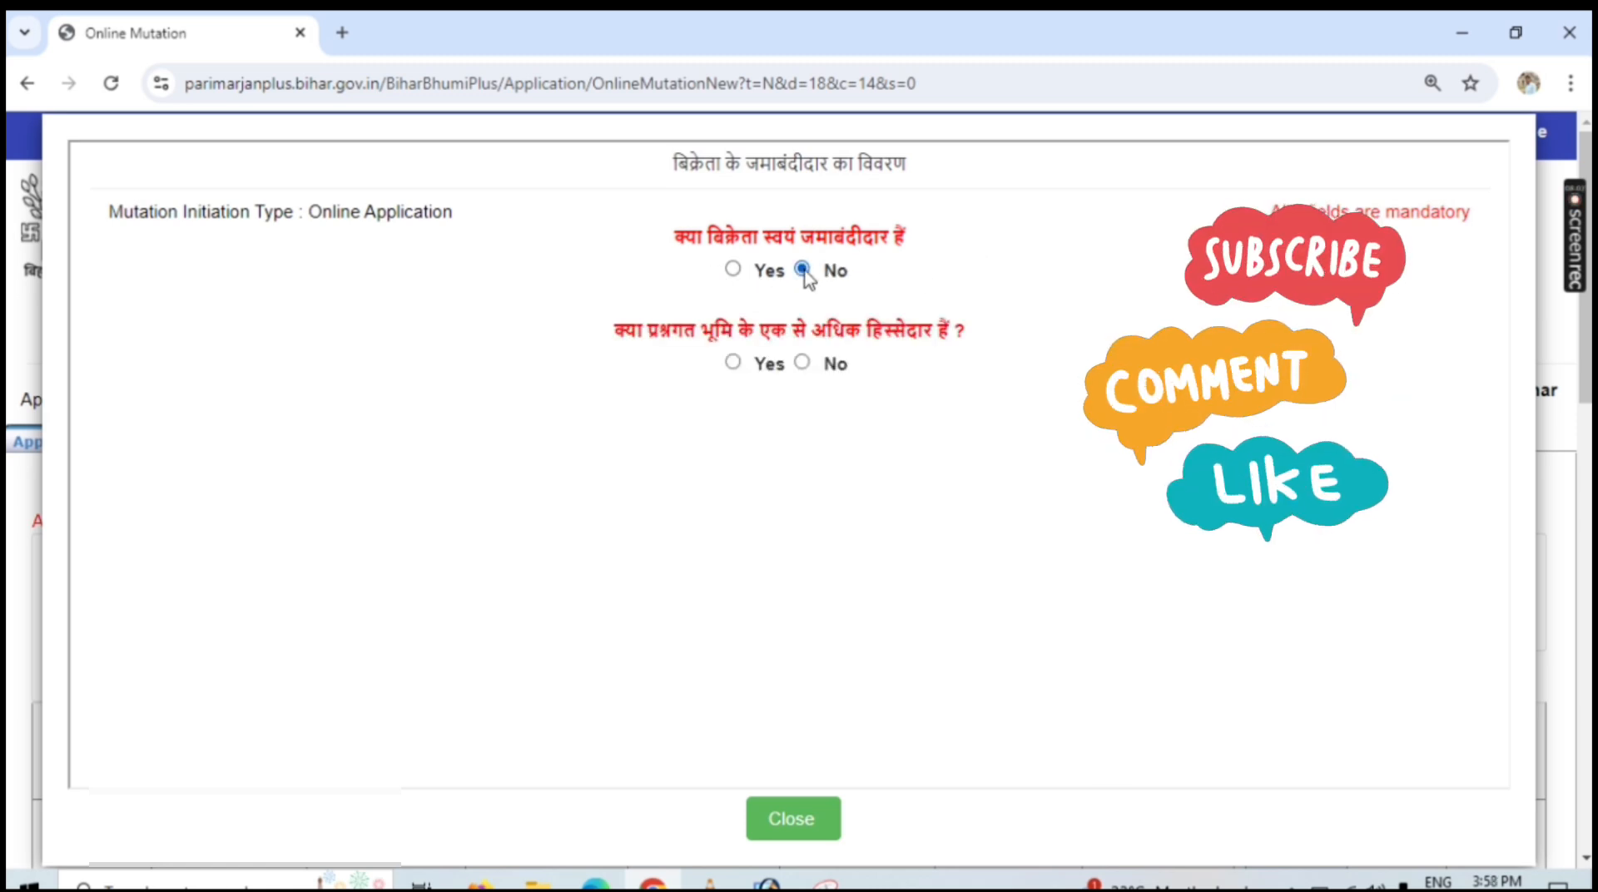
{"action": "left_click_drag", "start_coordinate": [601, 346], "coordinate": [725, 379]}
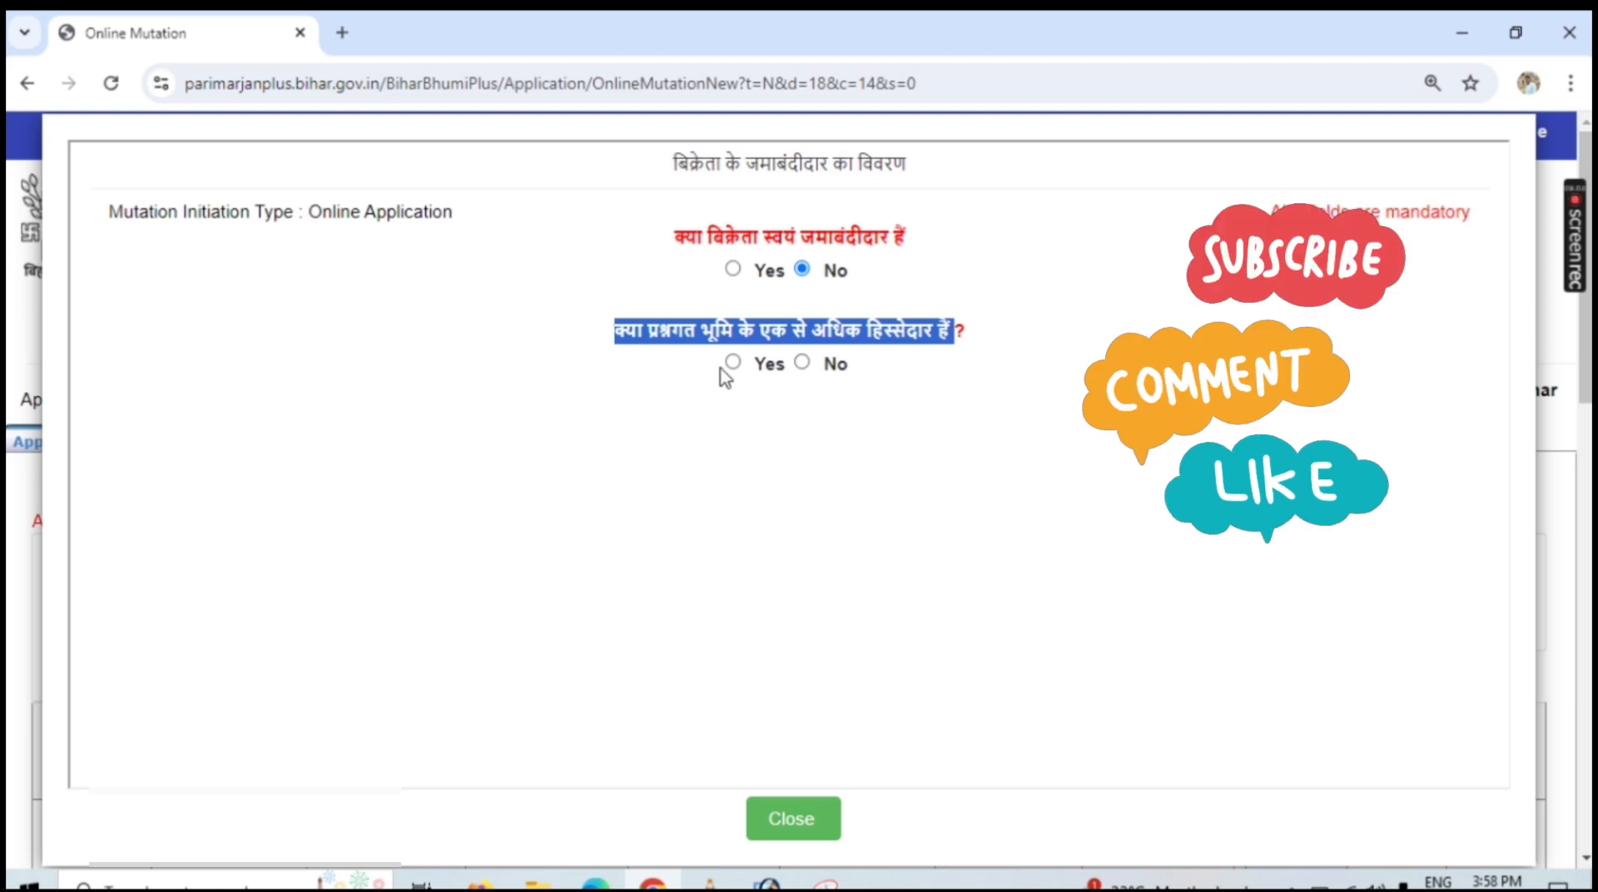
{"action": "left_click", "coordinate": [733, 363]}
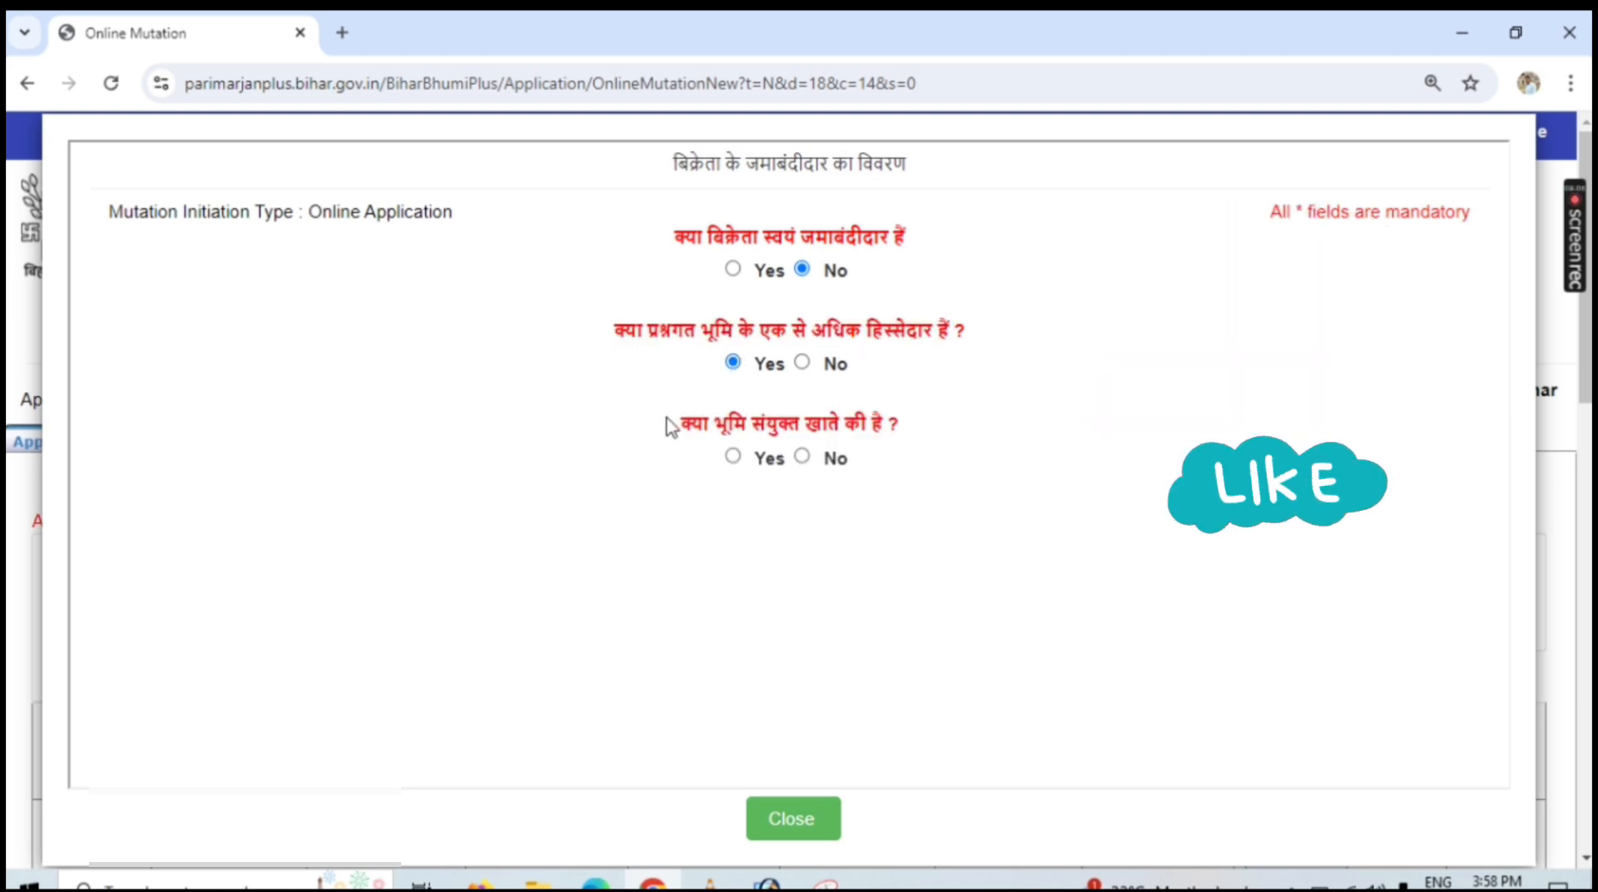
{"action": "left_click_drag", "start_coordinate": [668, 426], "coordinate": [759, 462]}
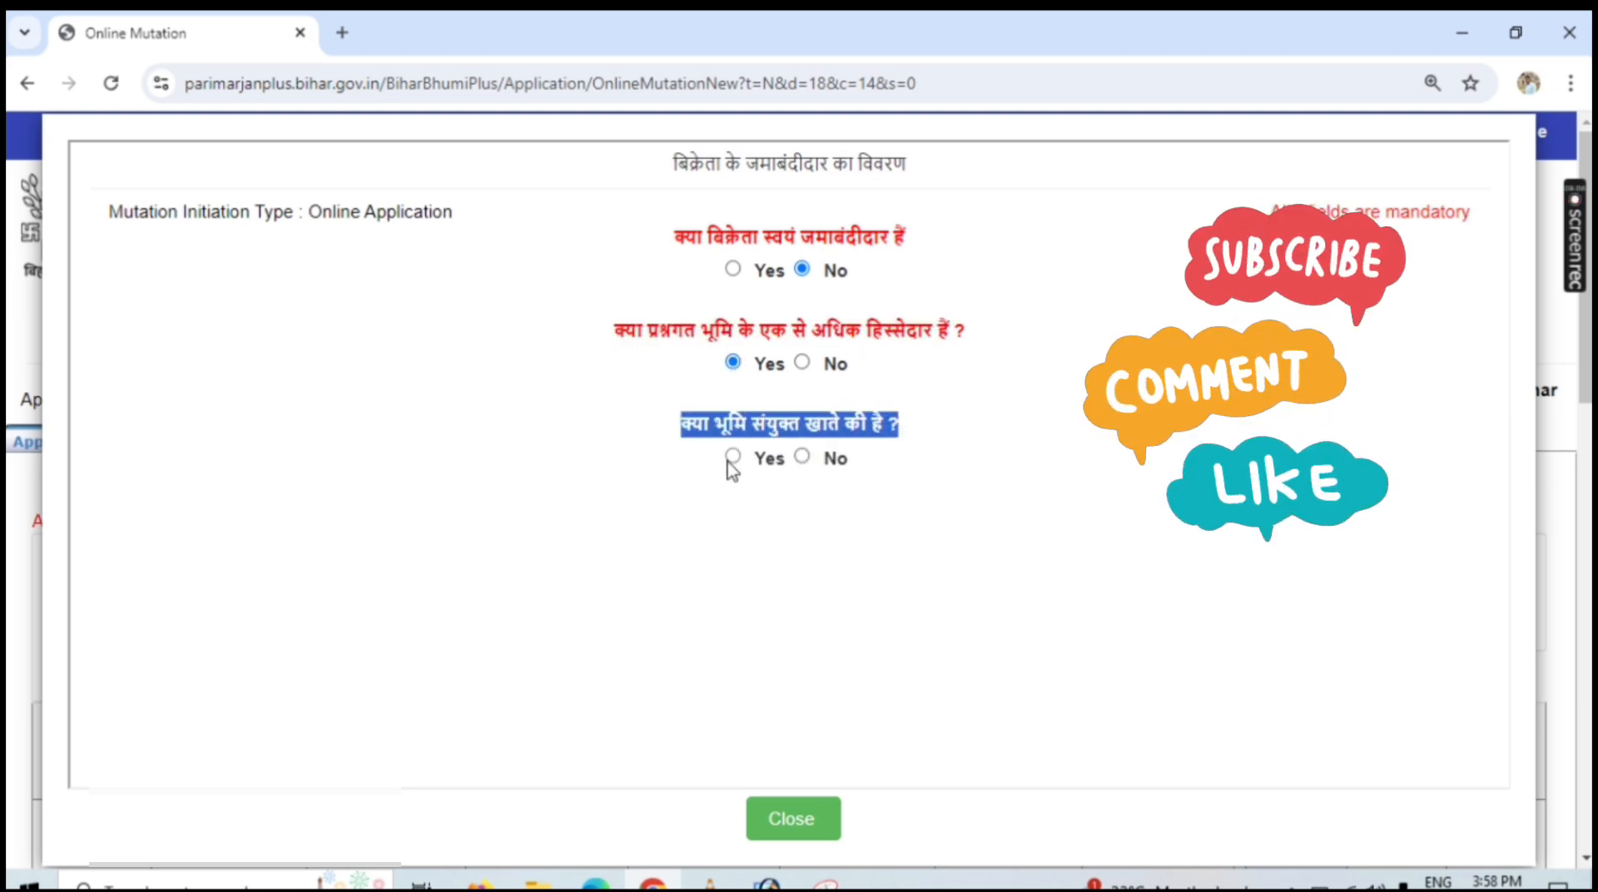
{"action": "left_click", "coordinate": [732, 456]}
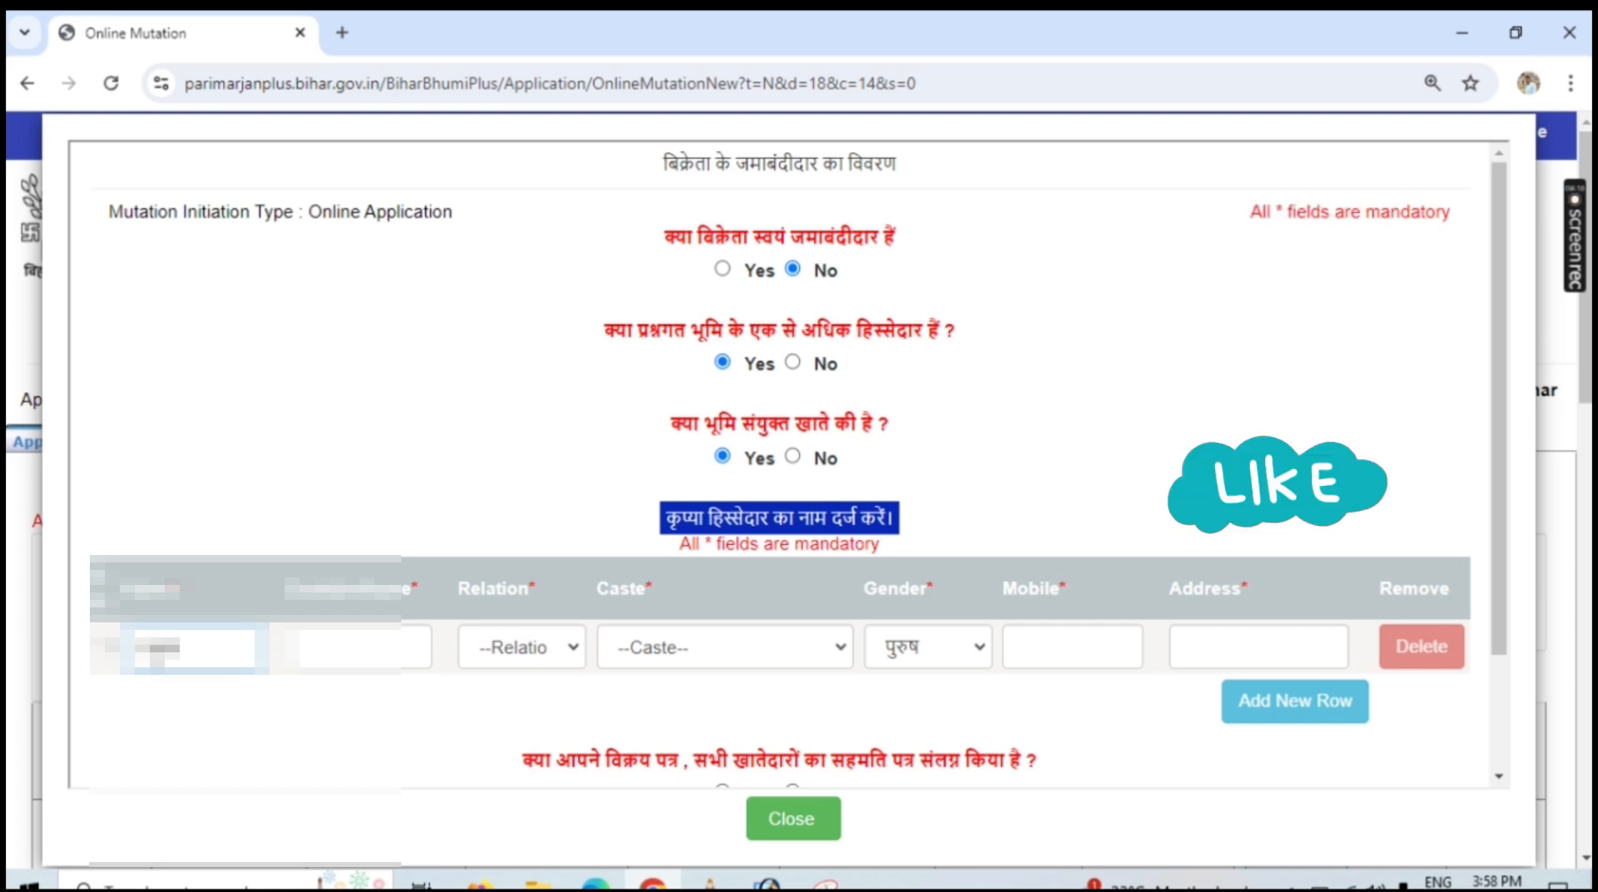
Enter the co-sharer's name and guardian's name, and set the relation to पिता/बाप/अबू.
{"action": "type", "text": "h"}
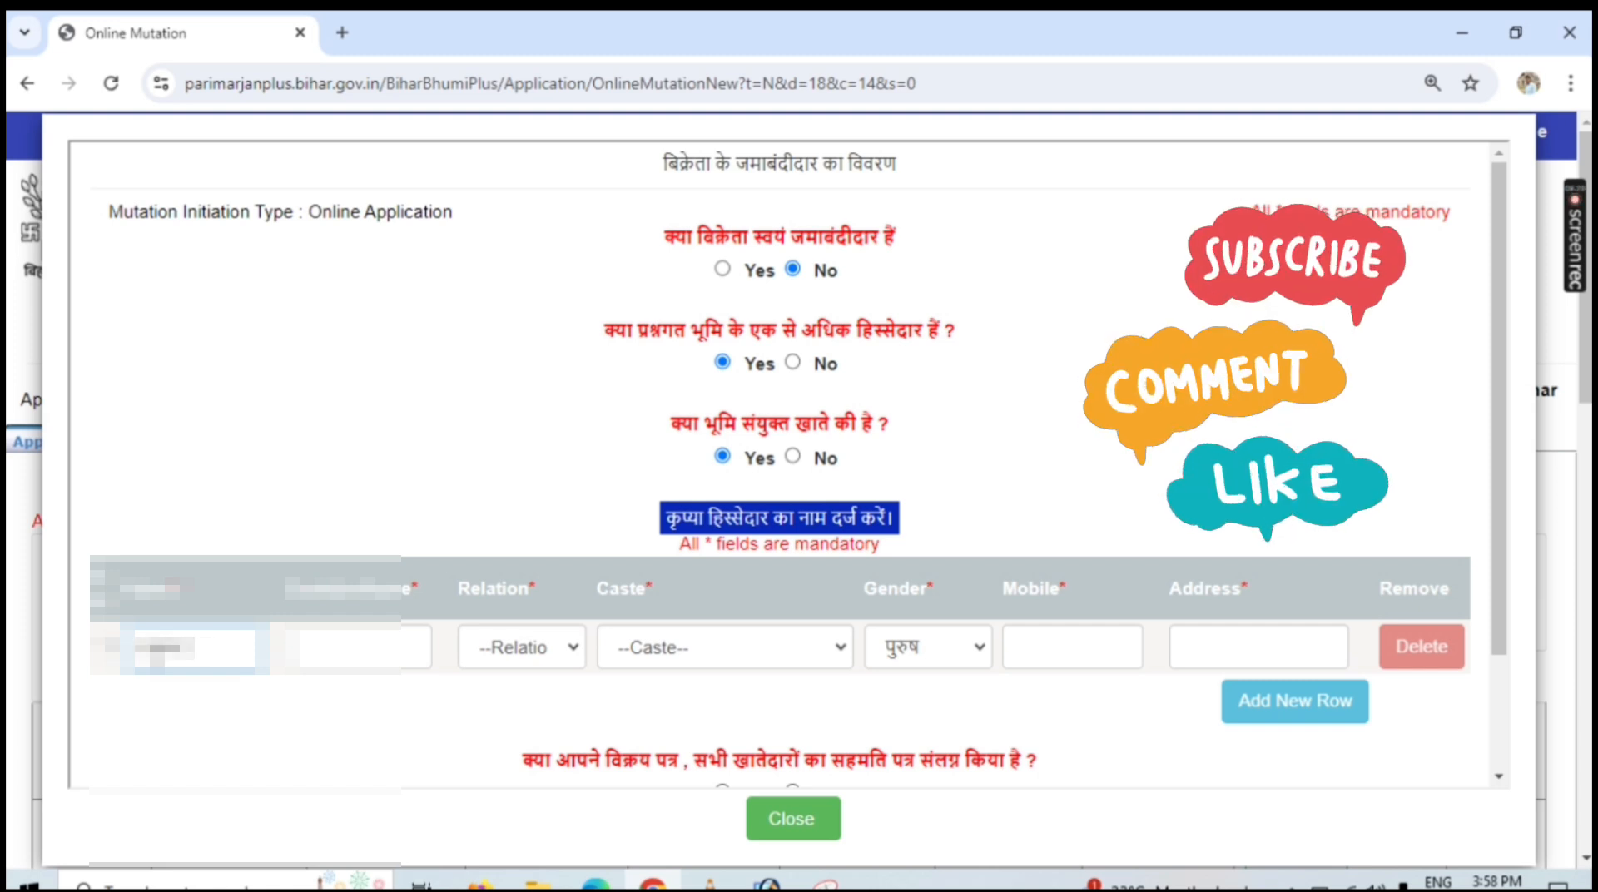
{"action": "key", "text": "BackSpace"}
{"action": "key", "text": "BackSpace"}
{"action": "key", "text": "BackSpace"}
{"action": "key", "text": "BackSpace"}
{"action": "key", "text": "BackSpace"}
{"action": "key", "text": "BackSpace"}
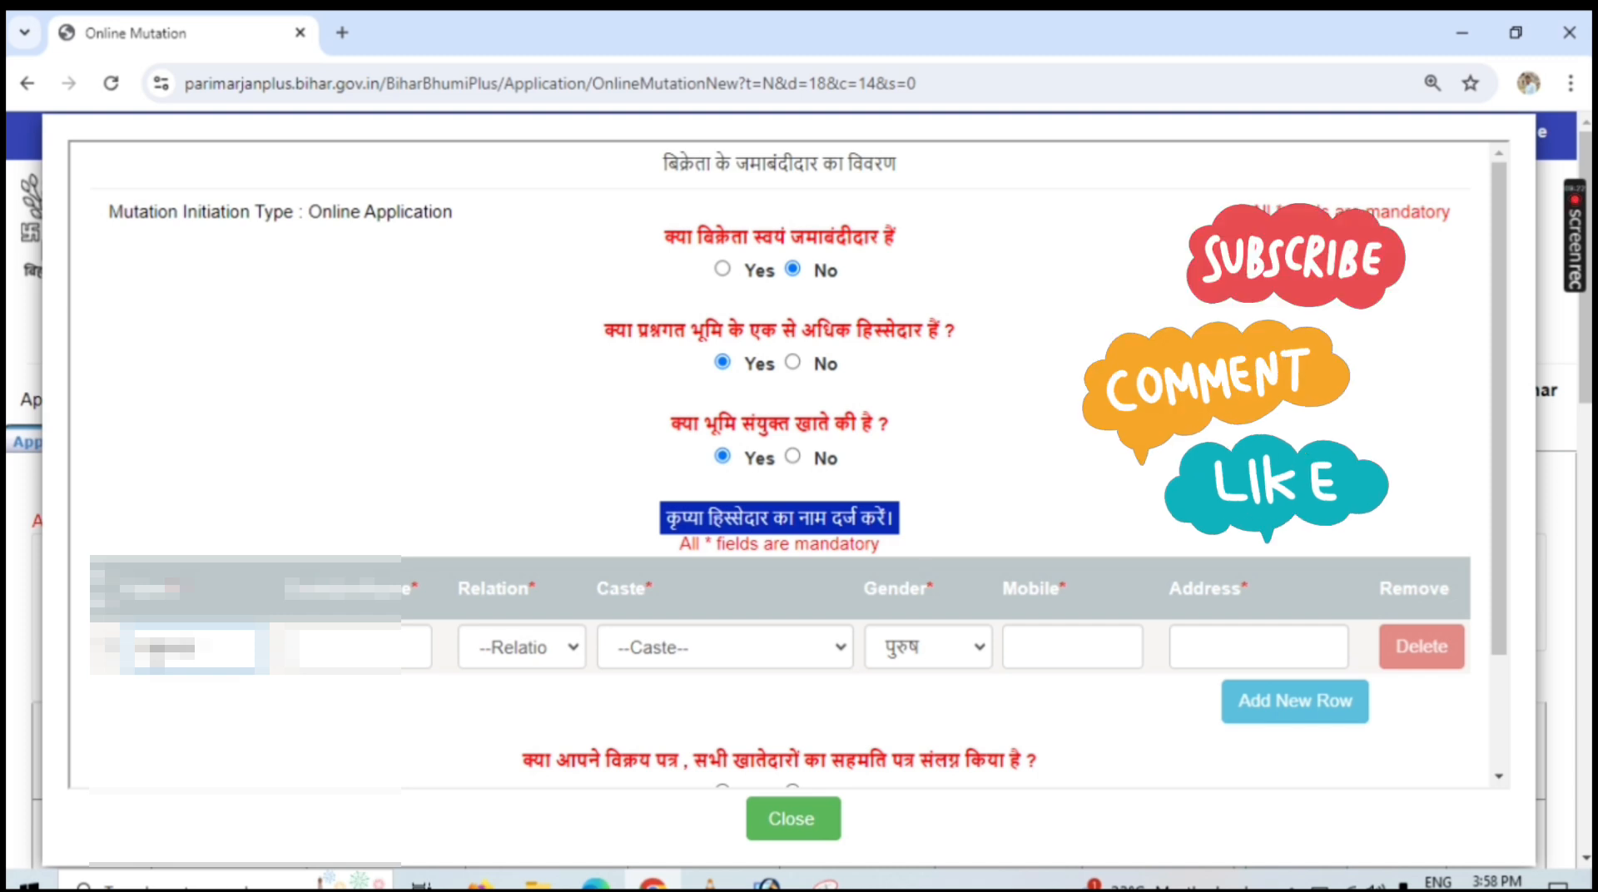
{"action": "type", "text": "kumar"}
{"action": "key", "text": "Tab"}
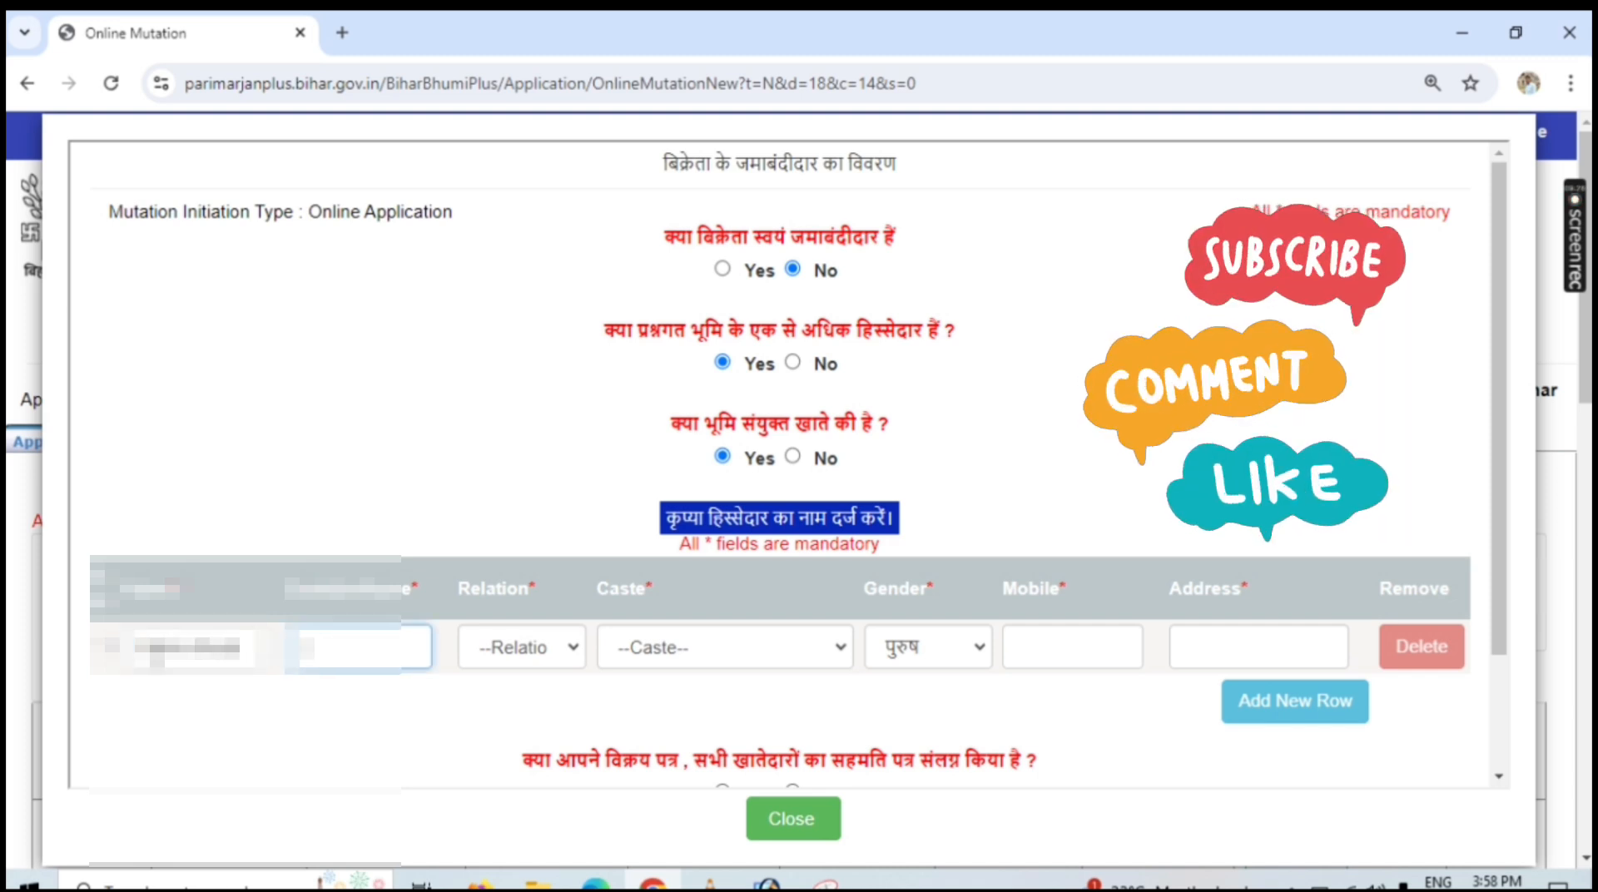
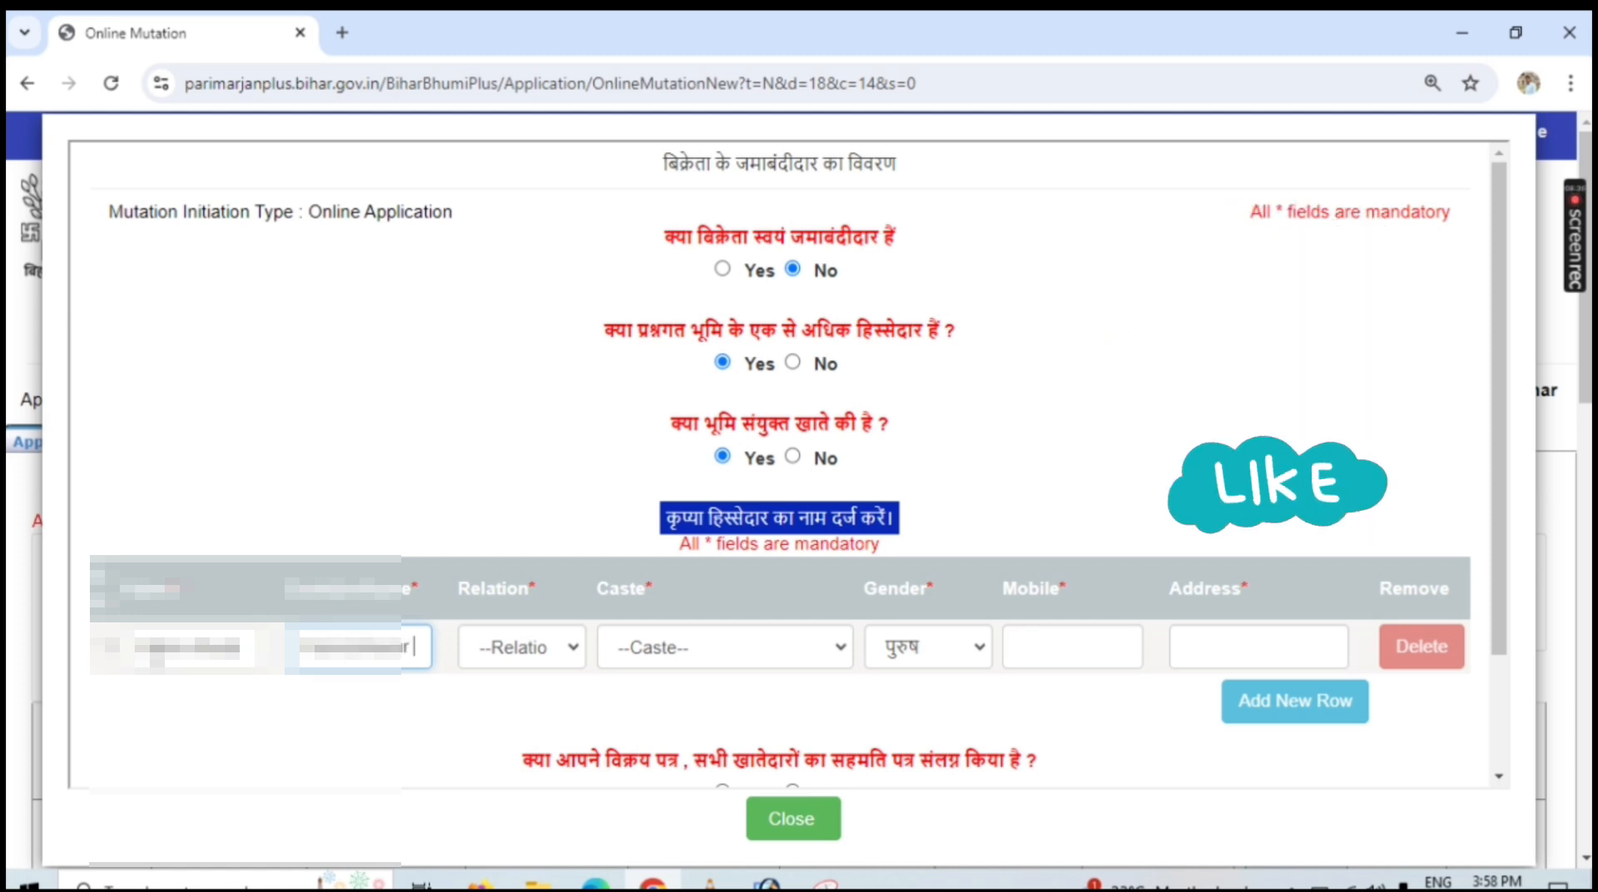
{"action": "key", "text": "Tab"}
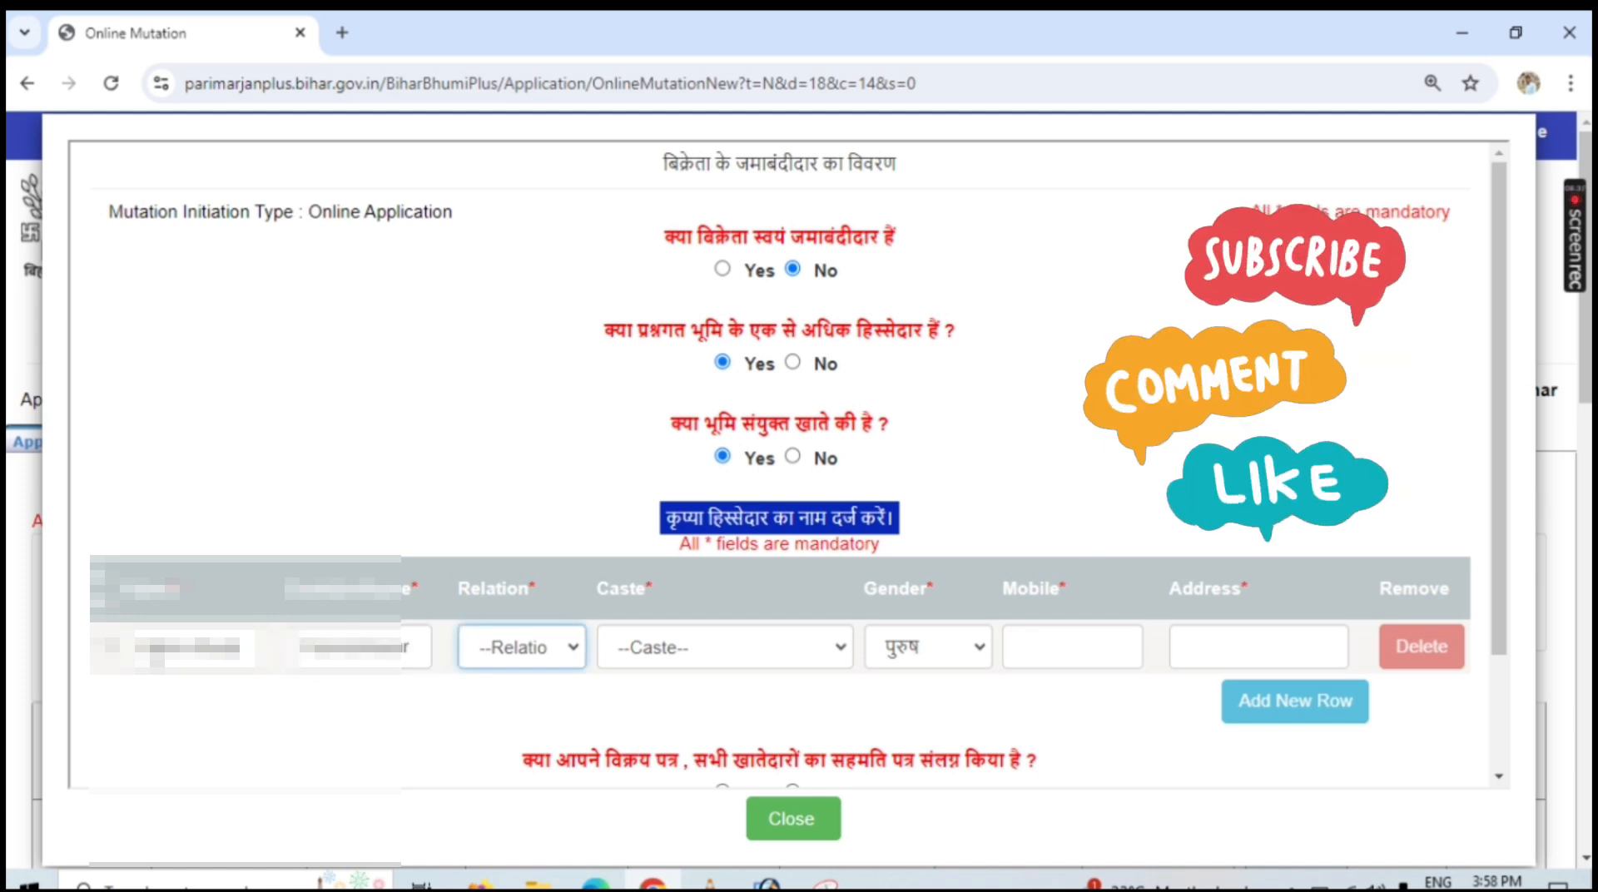
{"action": "left_click", "coordinate": [522, 648]}
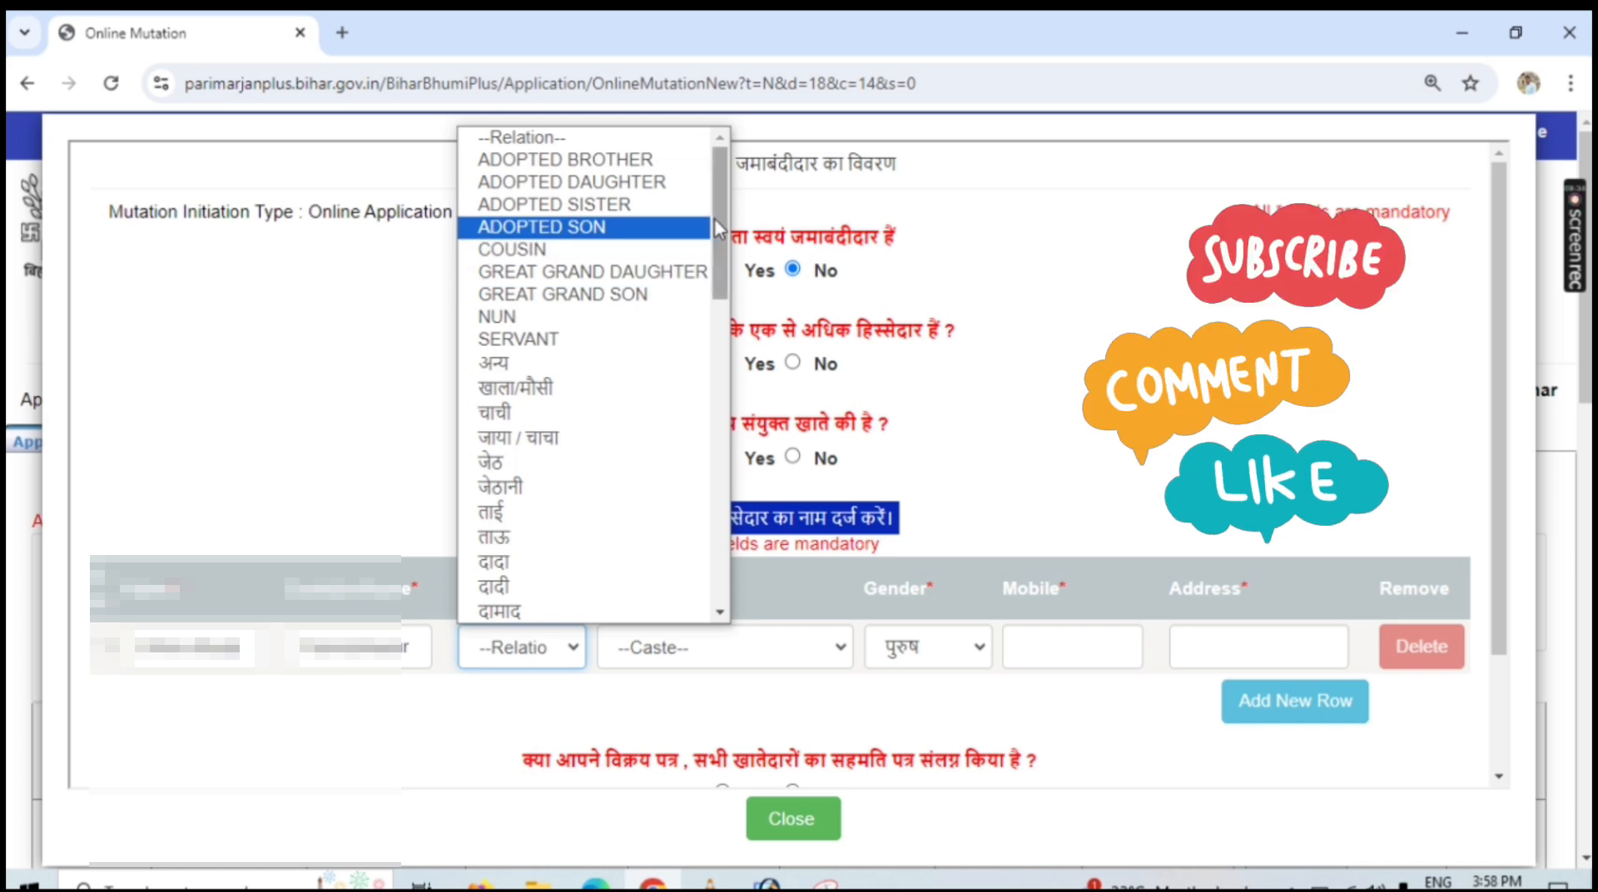
{"action": "scroll", "coordinate": [699, 464], "scroll_direction": "down", "scroll_amount": 8}
{"action": "scroll", "coordinate": [617, 250], "scroll_direction": "up", "scroll_amount": 1}
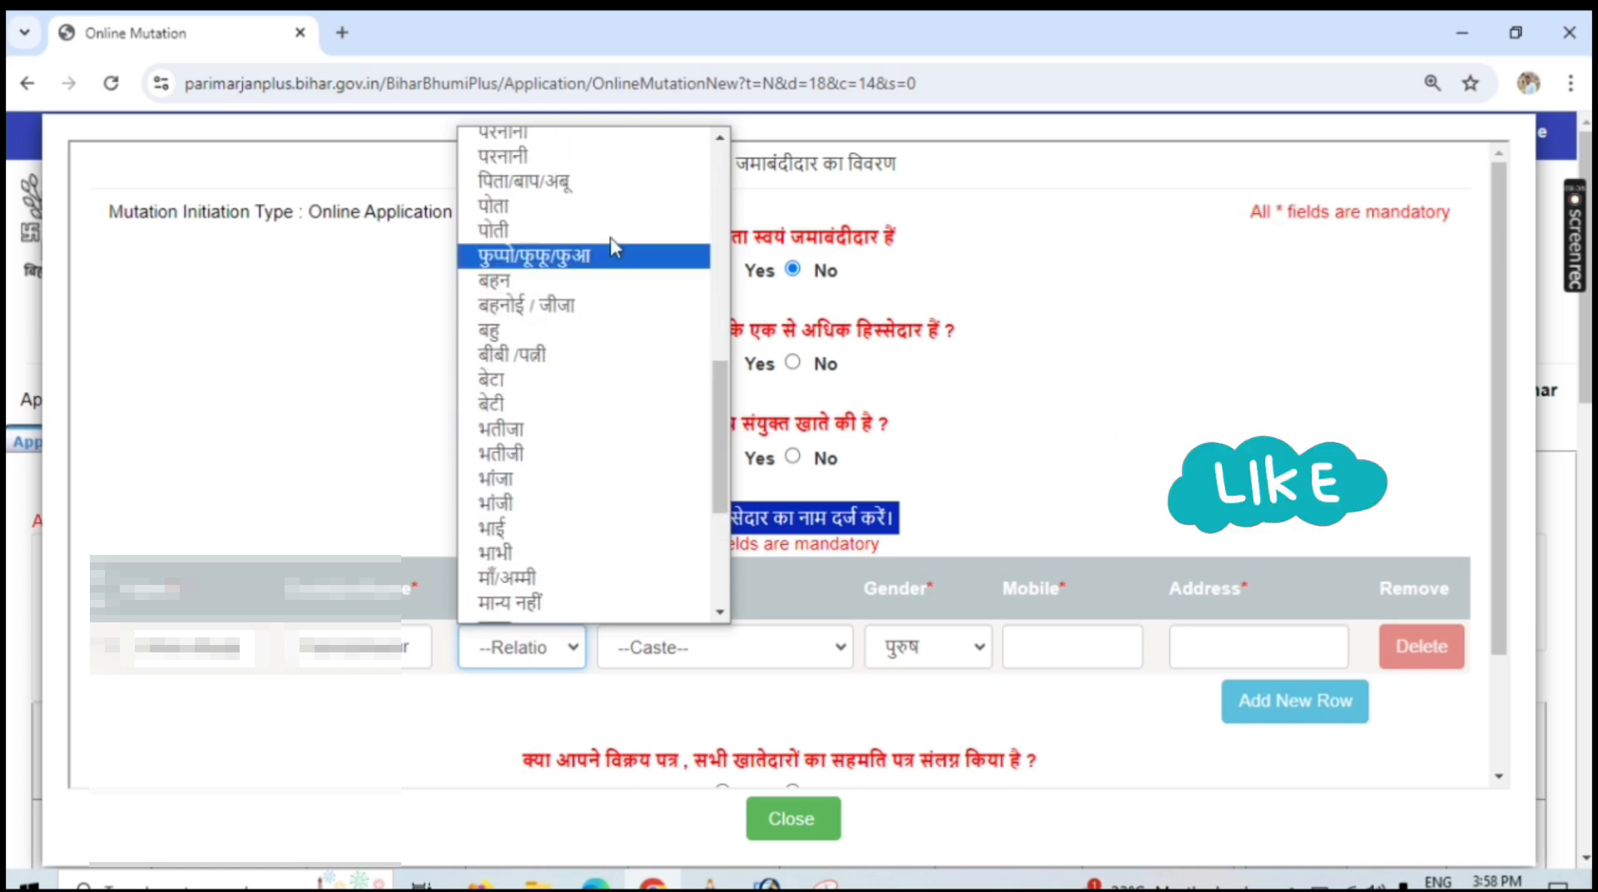
{"action": "left_click", "coordinate": [596, 191]}
Set the co-sharer's caste to भूमिहार, then enter the mobile number and paste the address.
{"action": "left_click", "coordinate": [710, 666]}
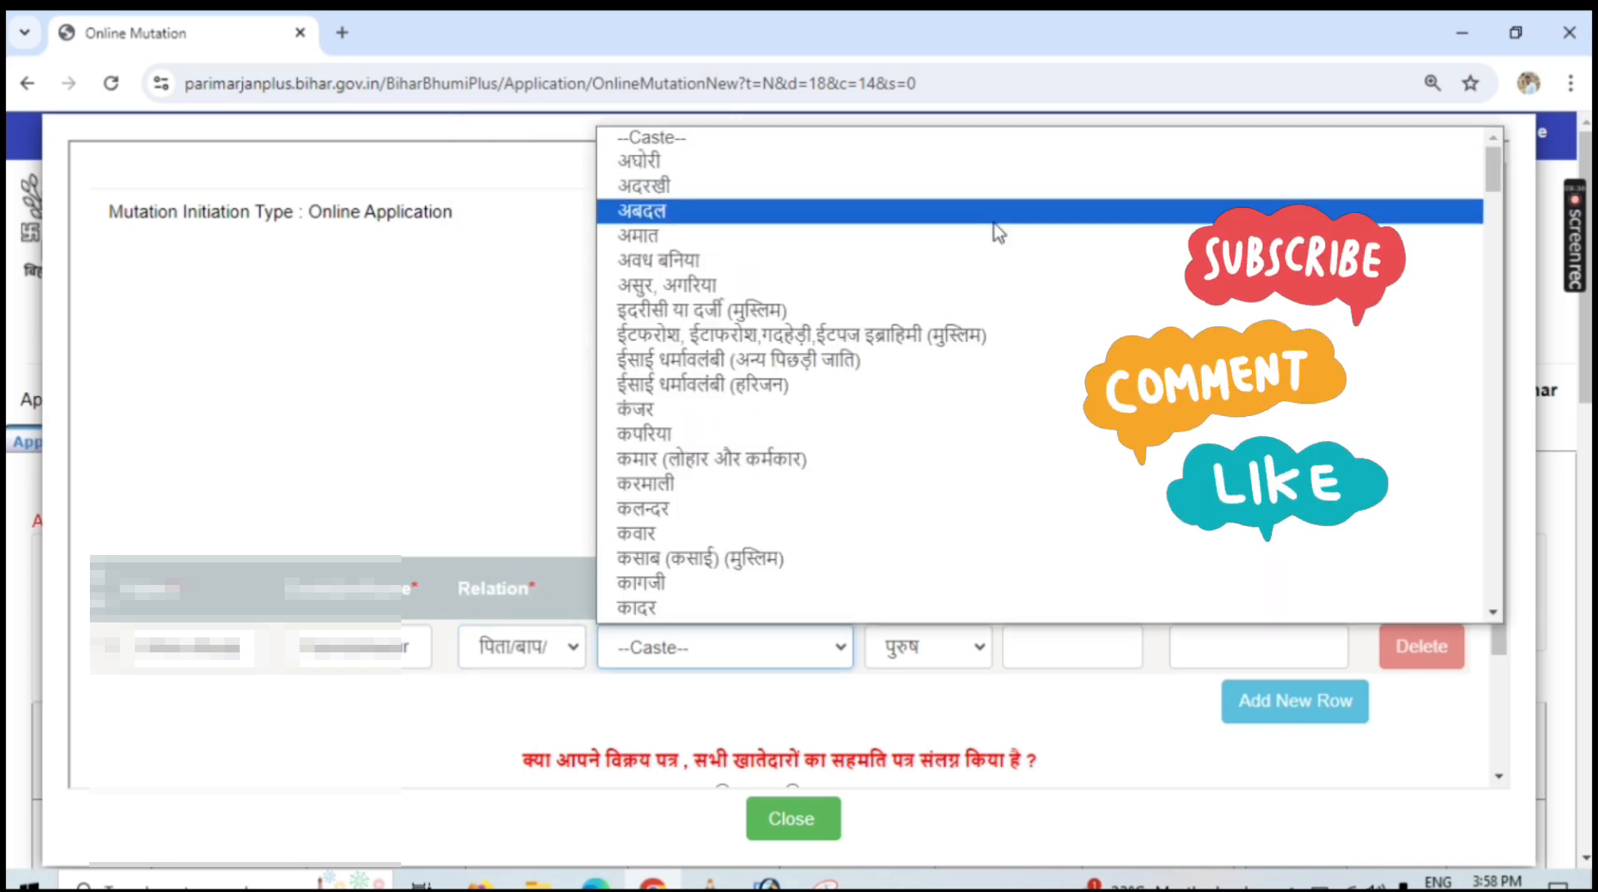
{"action": "scroll", "coordinate": [1029, 400], "scroll_direction": "down", "scroll_amount": 20}
{"action": "scroll", "coordinate": [1019, 394], "scroll_direction": "down", "scroll_amount": 5}
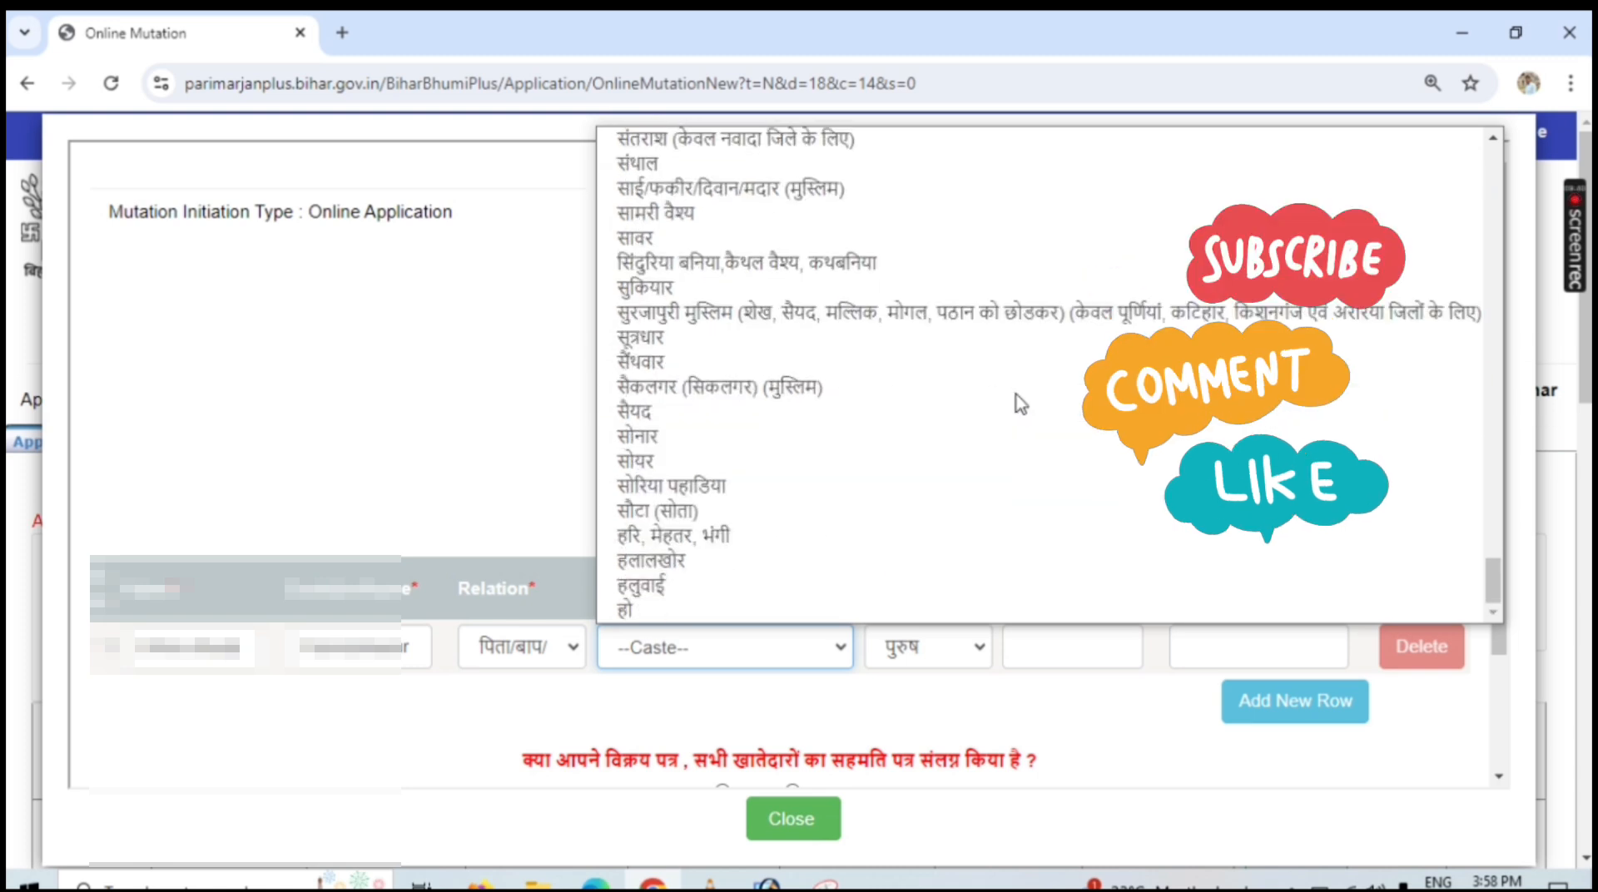
{"action": "scroll", "coordinate": [1015, 396], "scroll_direction": "up", "scroll_amount": 10}
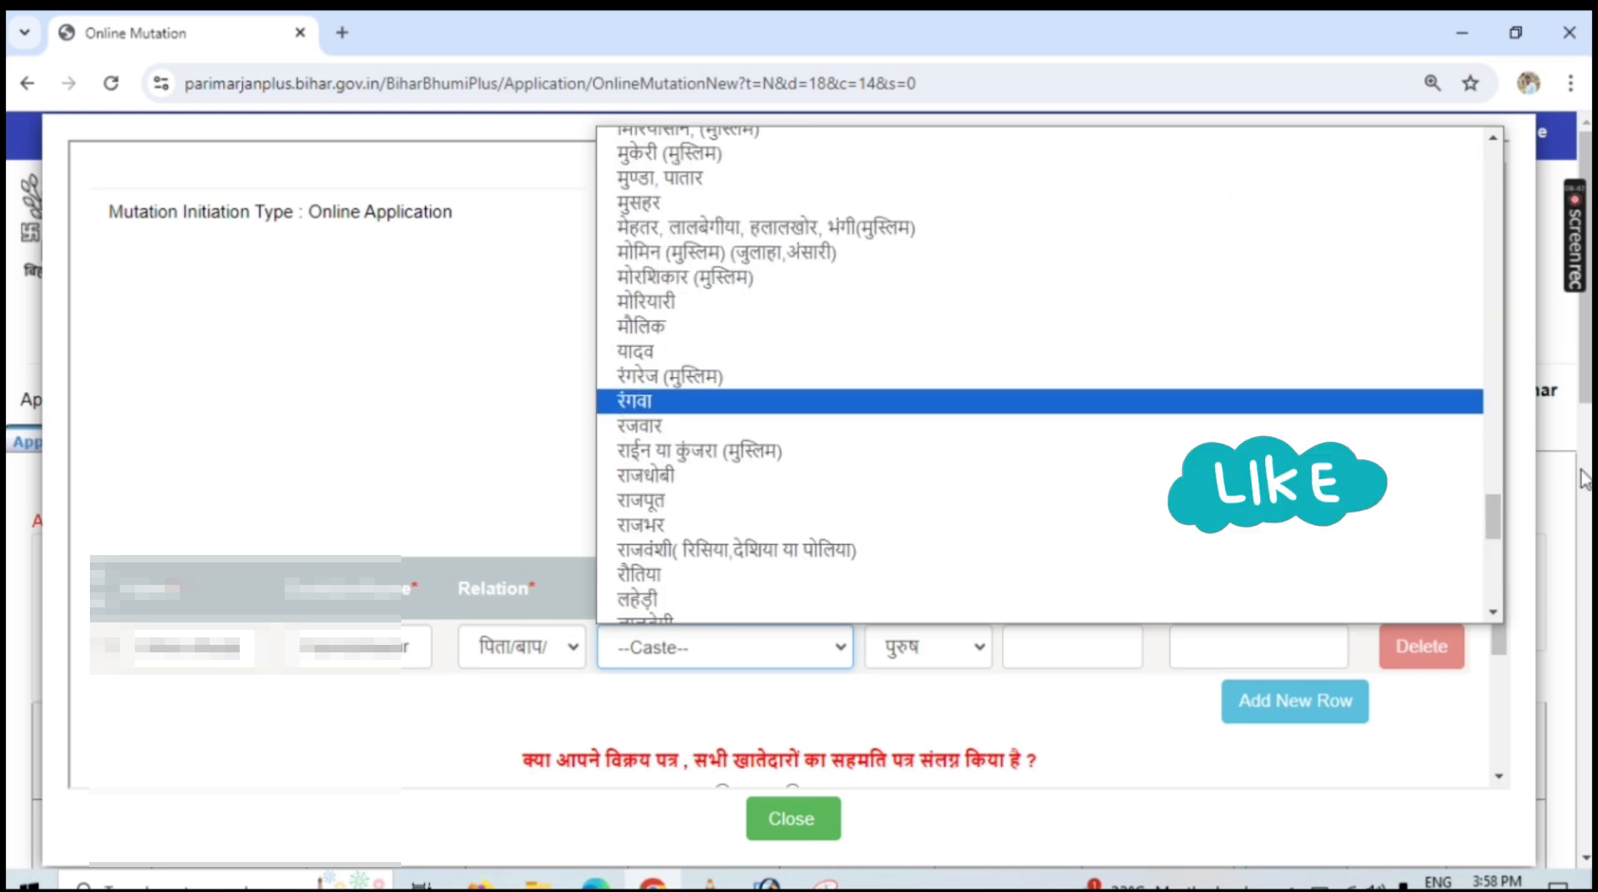
{"action": "scroll", "coordinate": [998, 442], "scroll_direction": "up", "scroll_amount": 6}
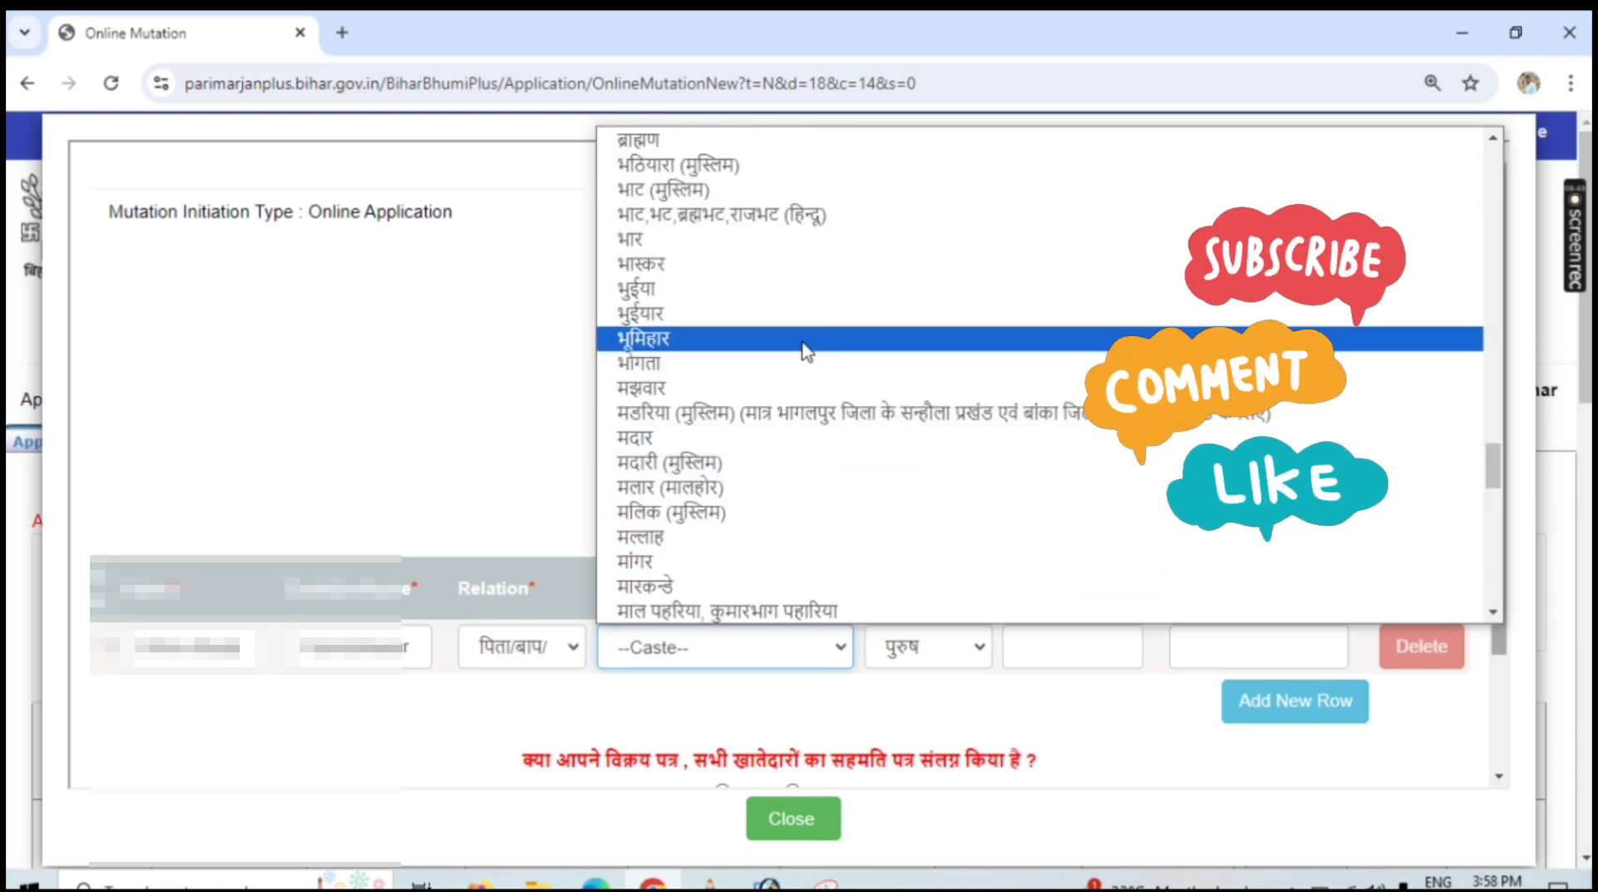
{"action": "left_click", "coordinate": [804, 340]}
{"action": "left_click", "coordinate": [1071, 647]}
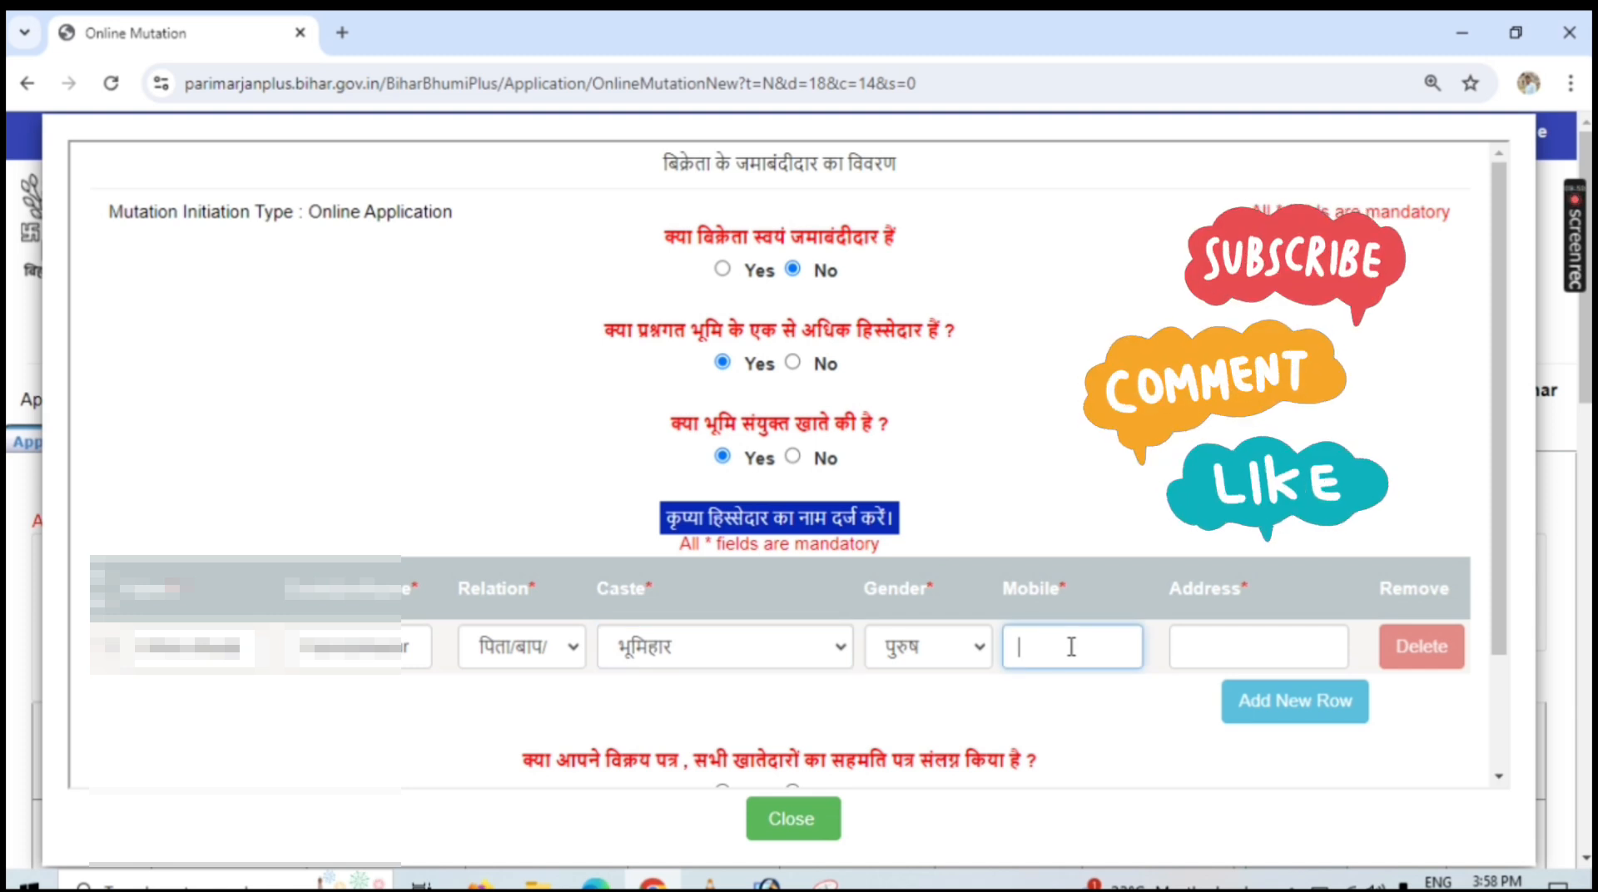
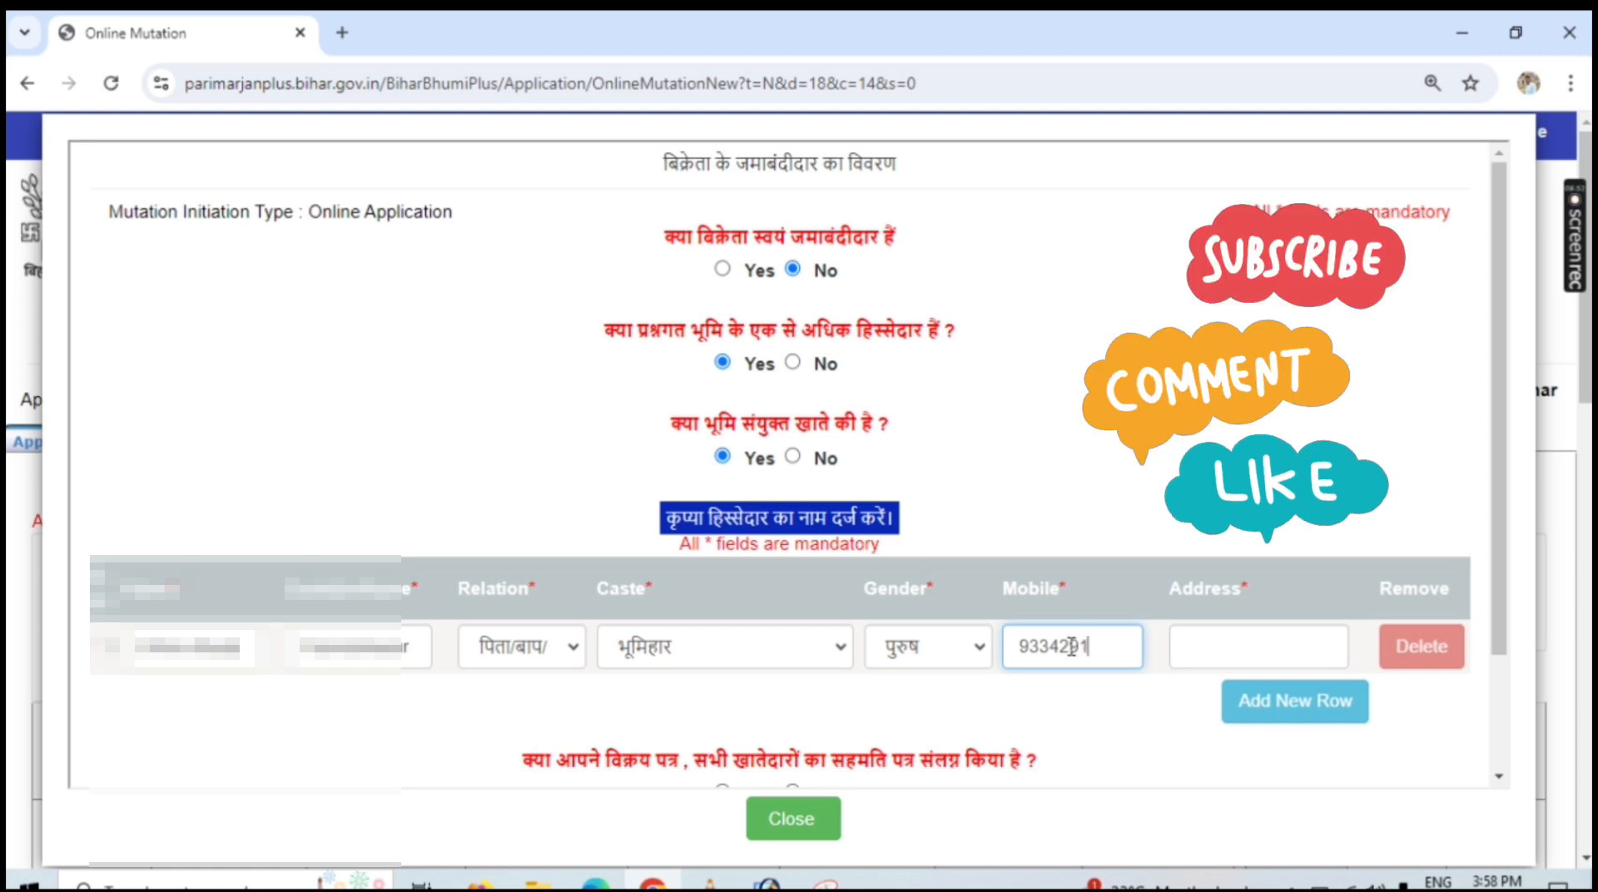
{"action": "left_click", "coordinate": [1209, 634]}
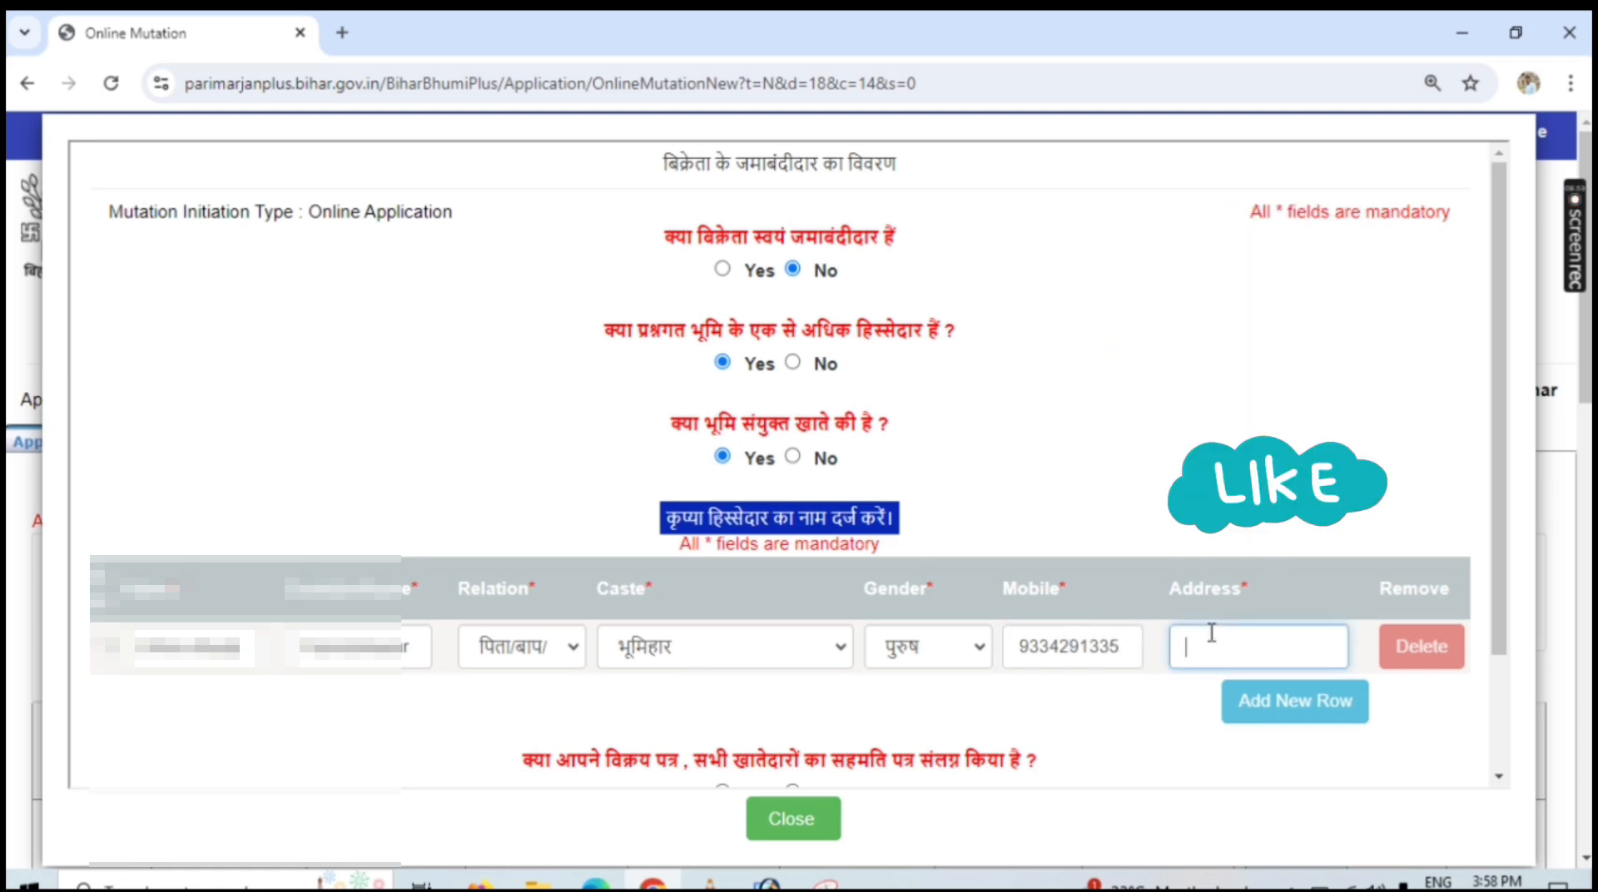
{"action": "key", "text": "ctrl+v"}
{"action": "left_click", "coordinate": [1125, 743]}
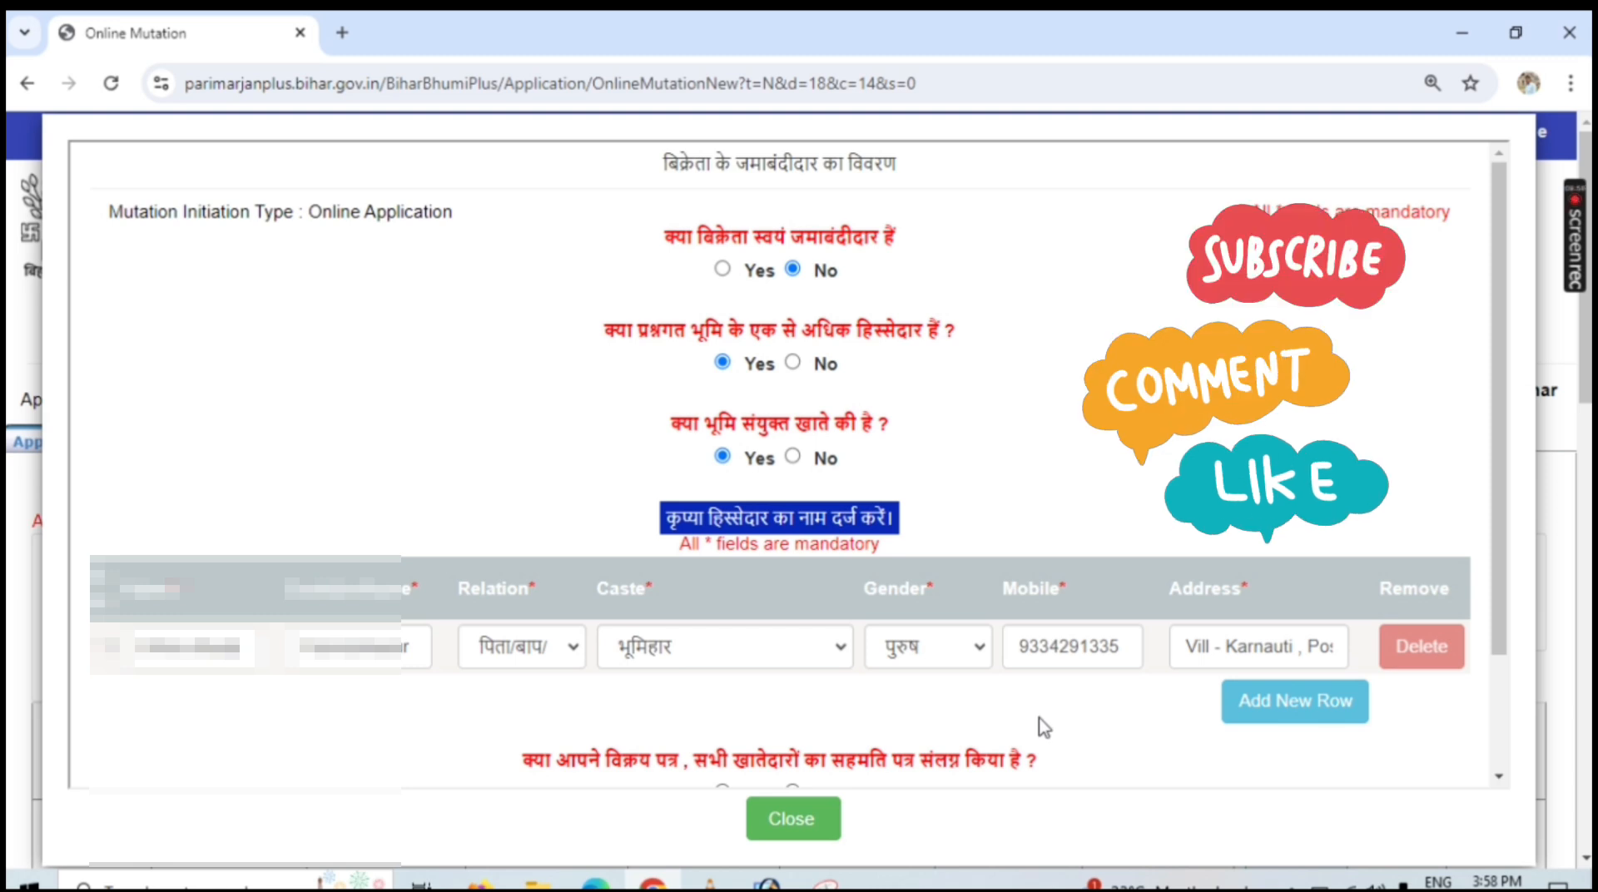
Add a second sharer row and enter the sharer's name and guardian's name.
{"action": "left_click", "coordinate": [1223, 704]}
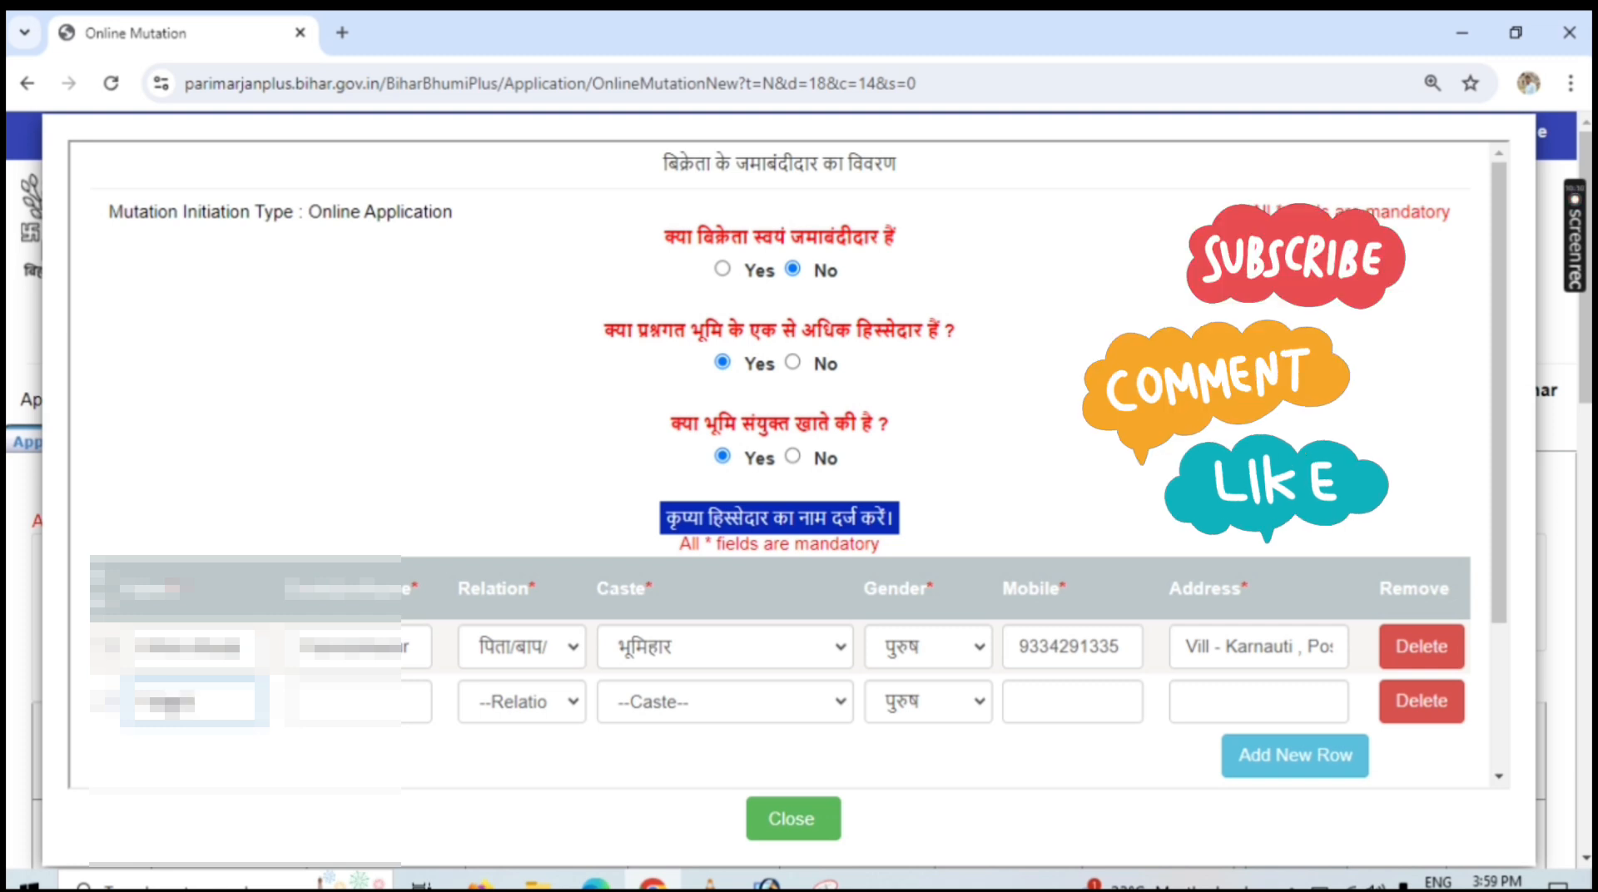
{"action": "type", "text": "mar Singh"}
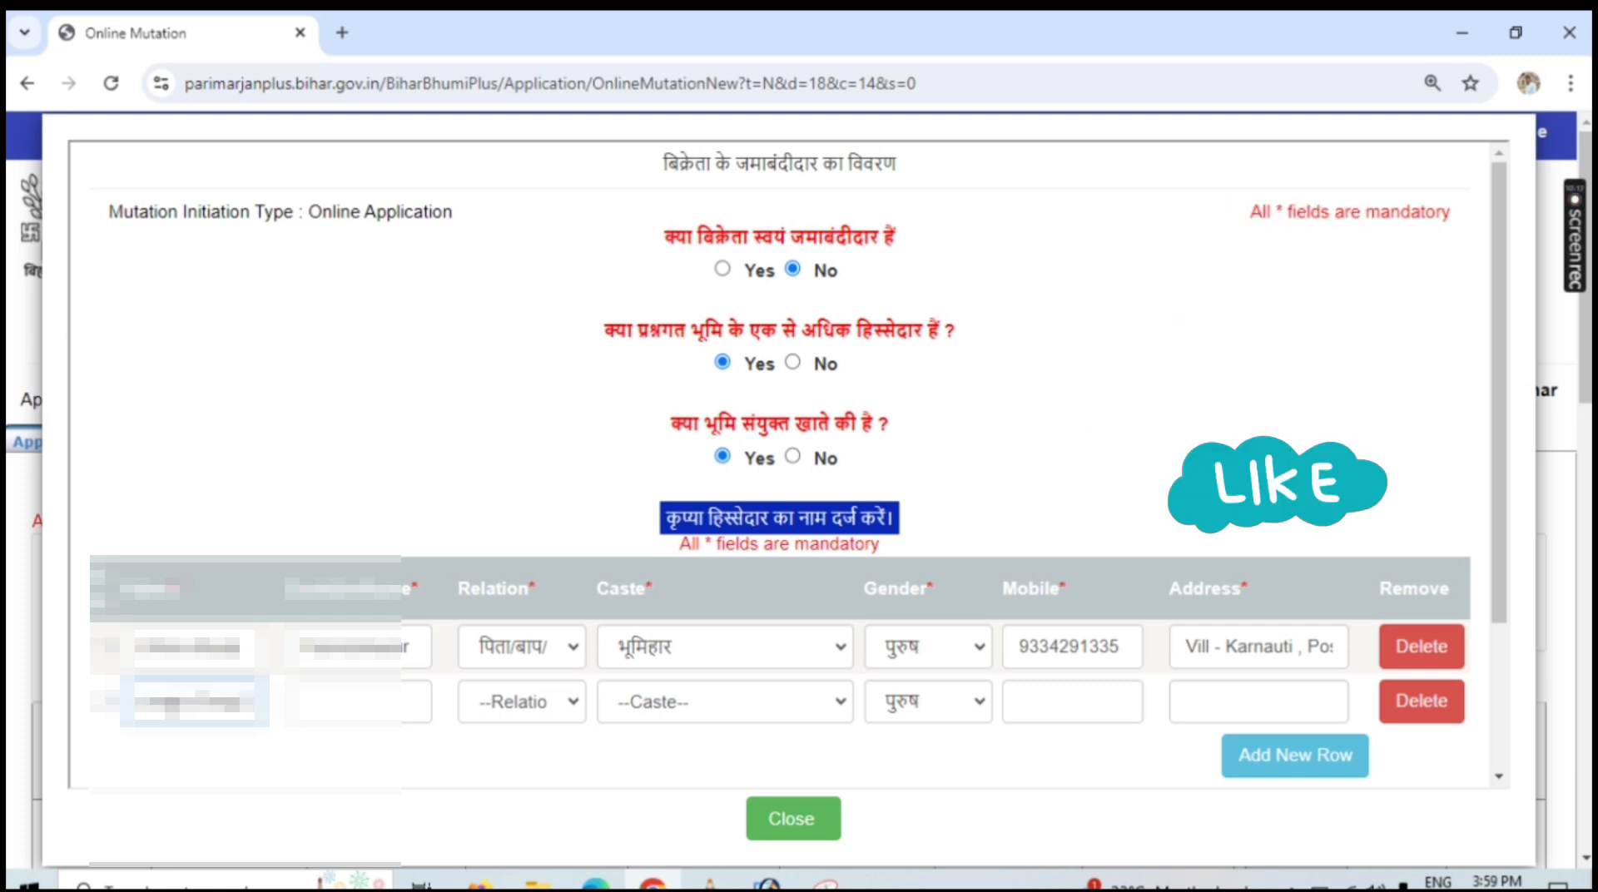
{"action": "key", "text": "Tab"}
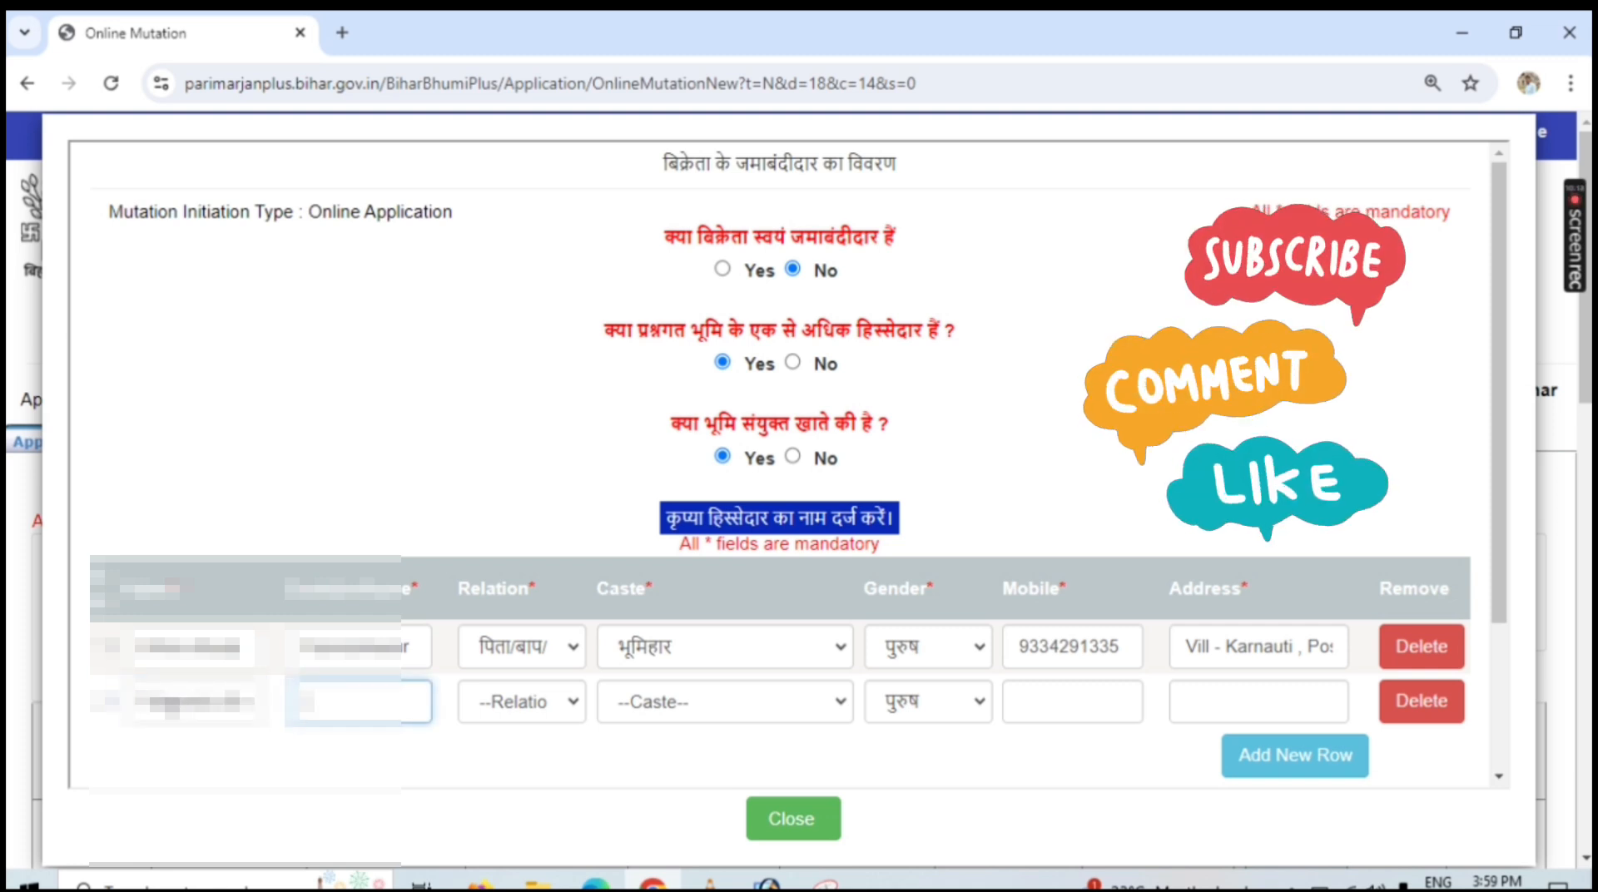
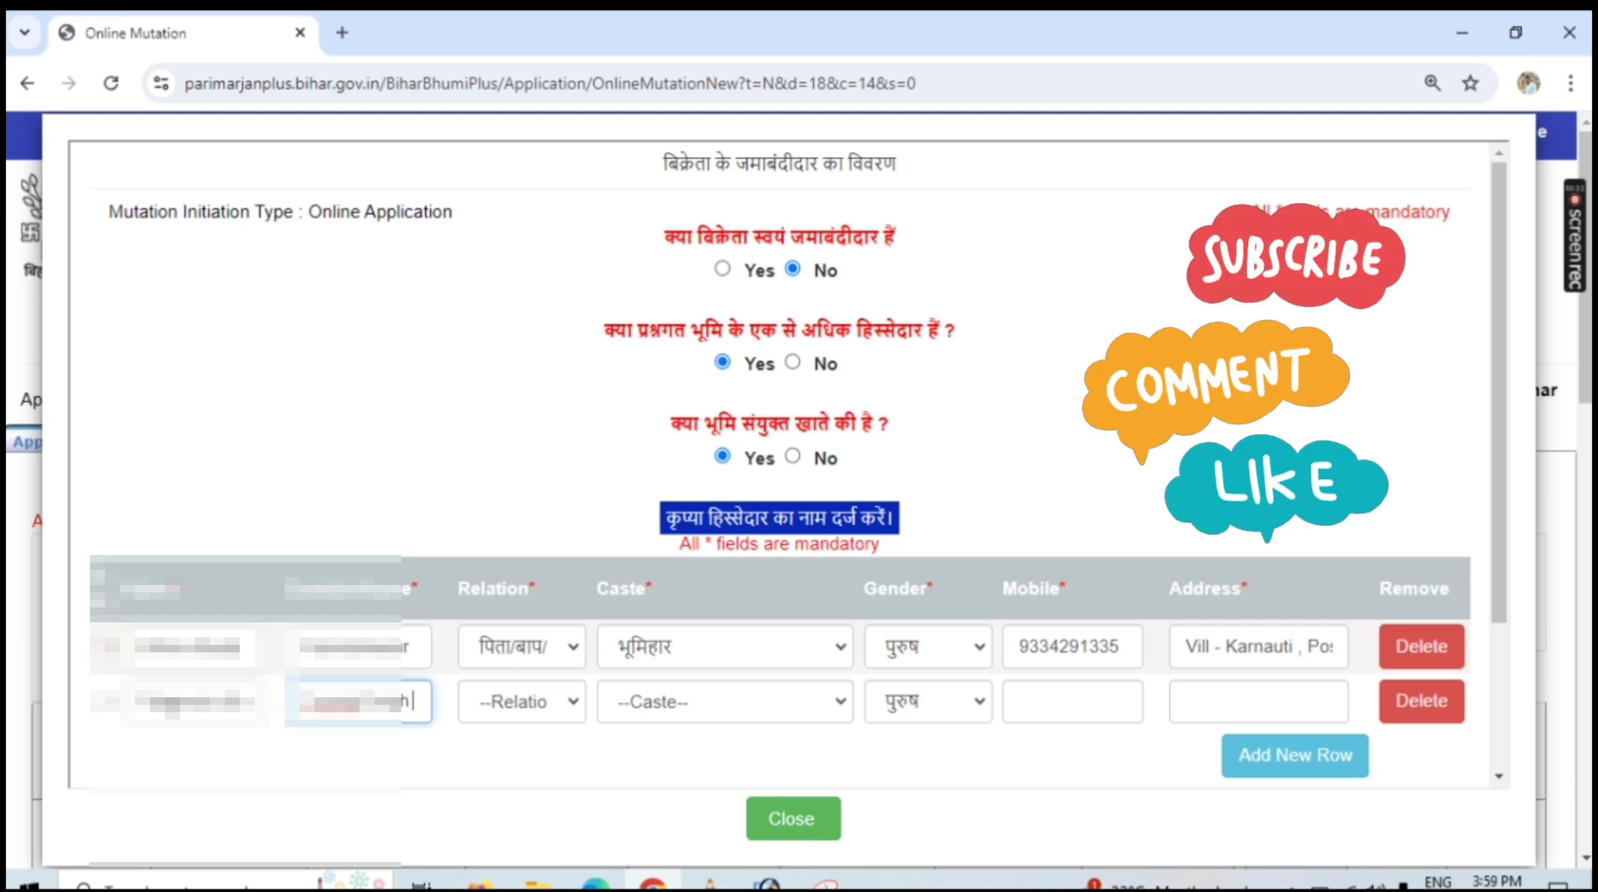
{"action": "left_click", "coordinate": [353, 656]}
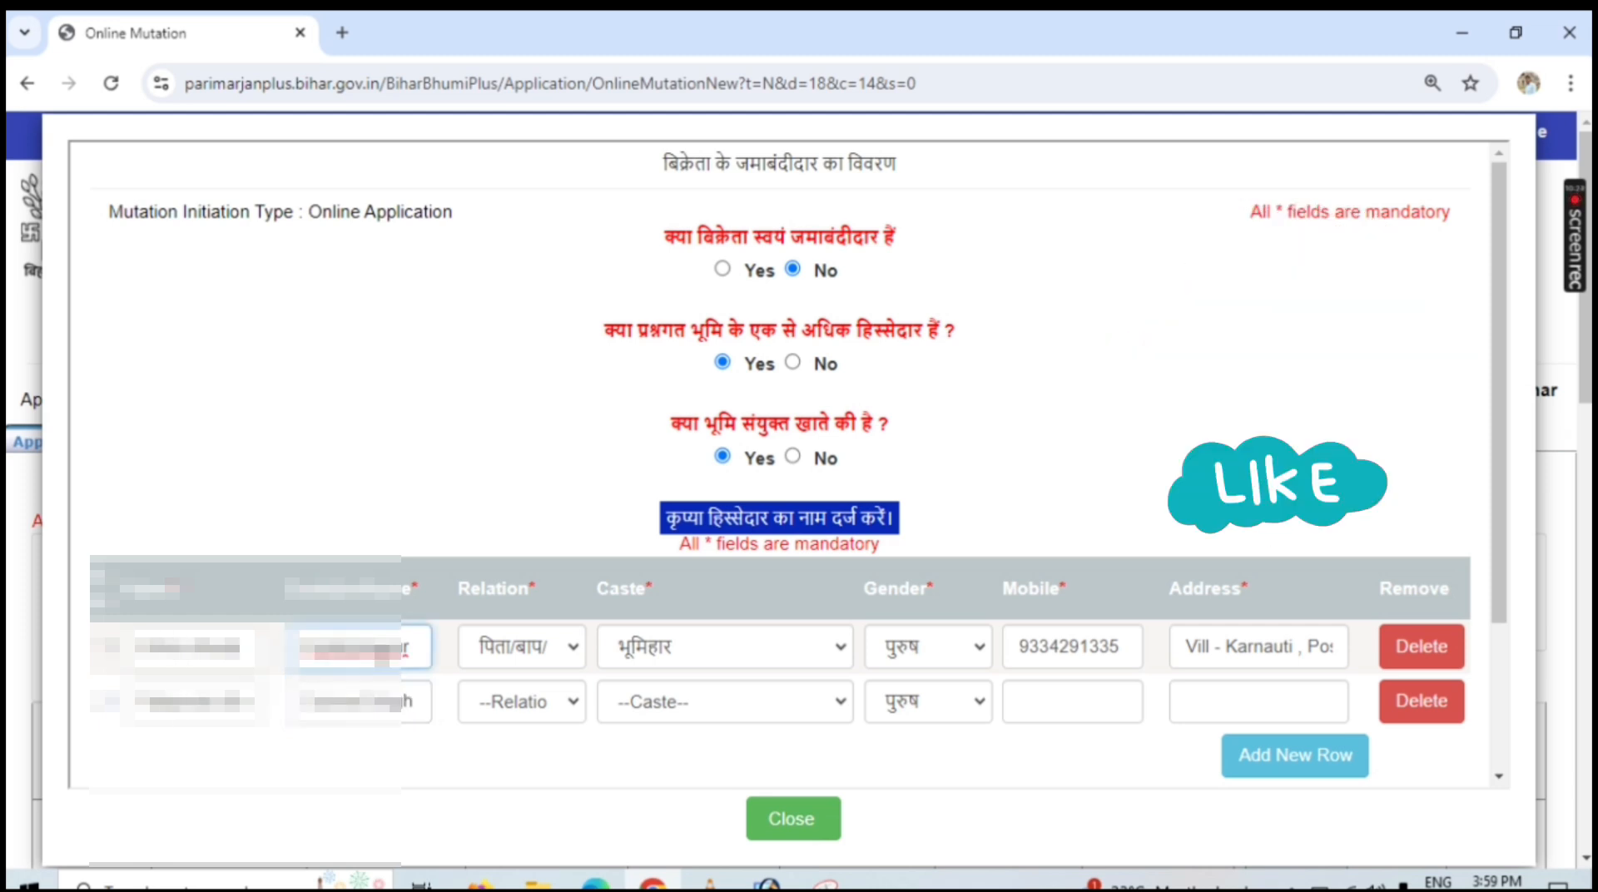
Set the second sharer's caste to भूमिहार.
{"action": "left_click", "coordinate": [522, 703]}
{"action": "scroll", "coordinate": [601, 472], "scroll_direction": "down", "scroll_amount": 8}
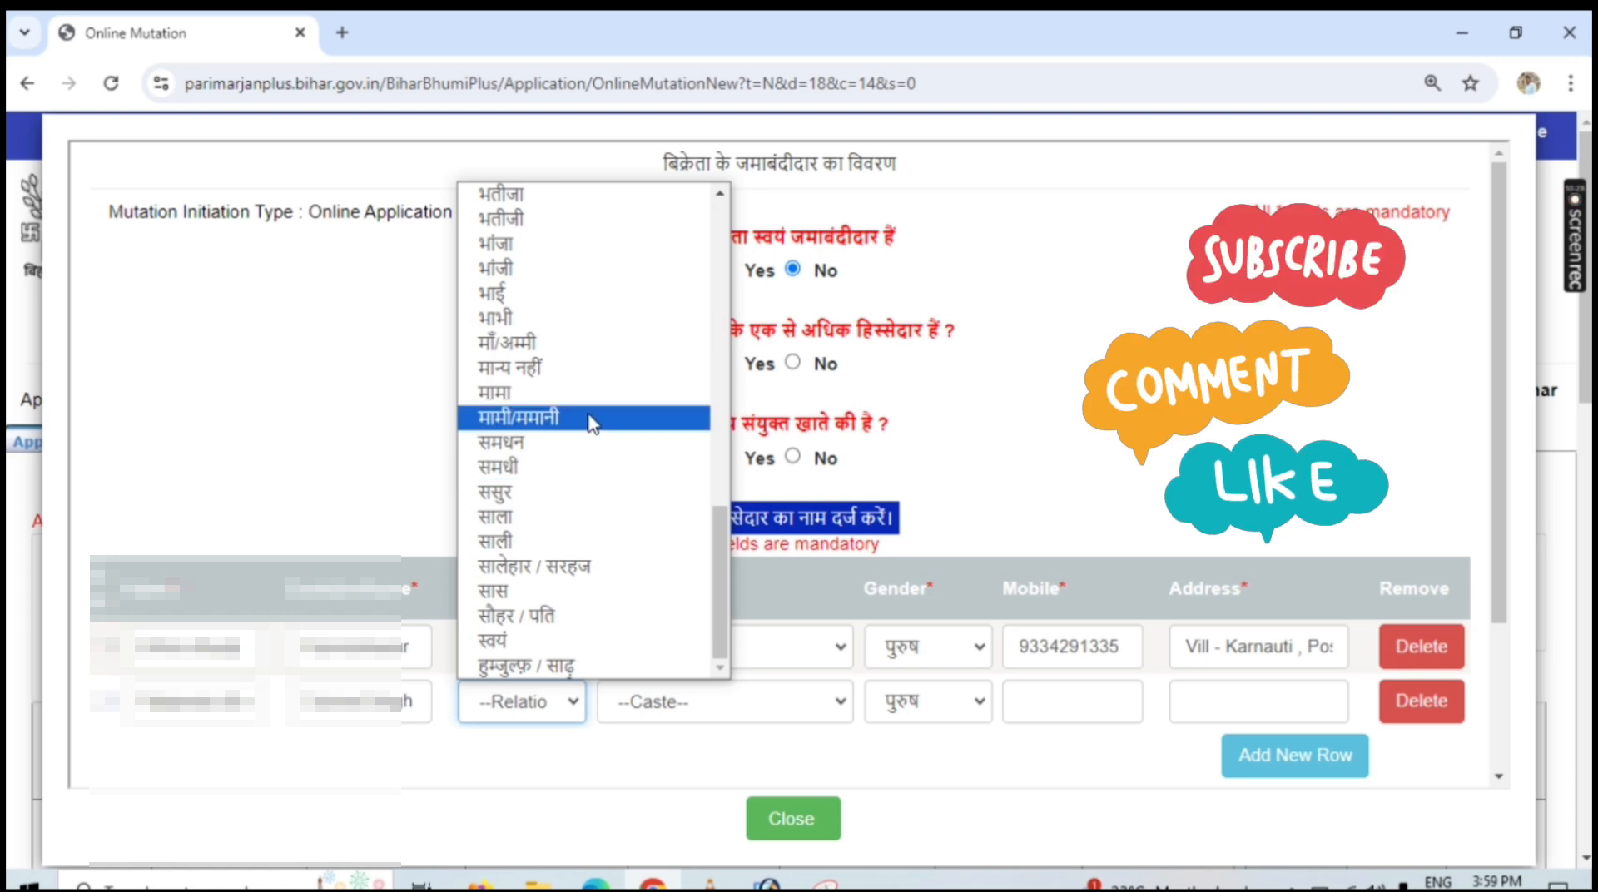
{"action": "scroll", "coordinate": [593, 424], "scroll_direction": "up", "scroll_amount": 5}
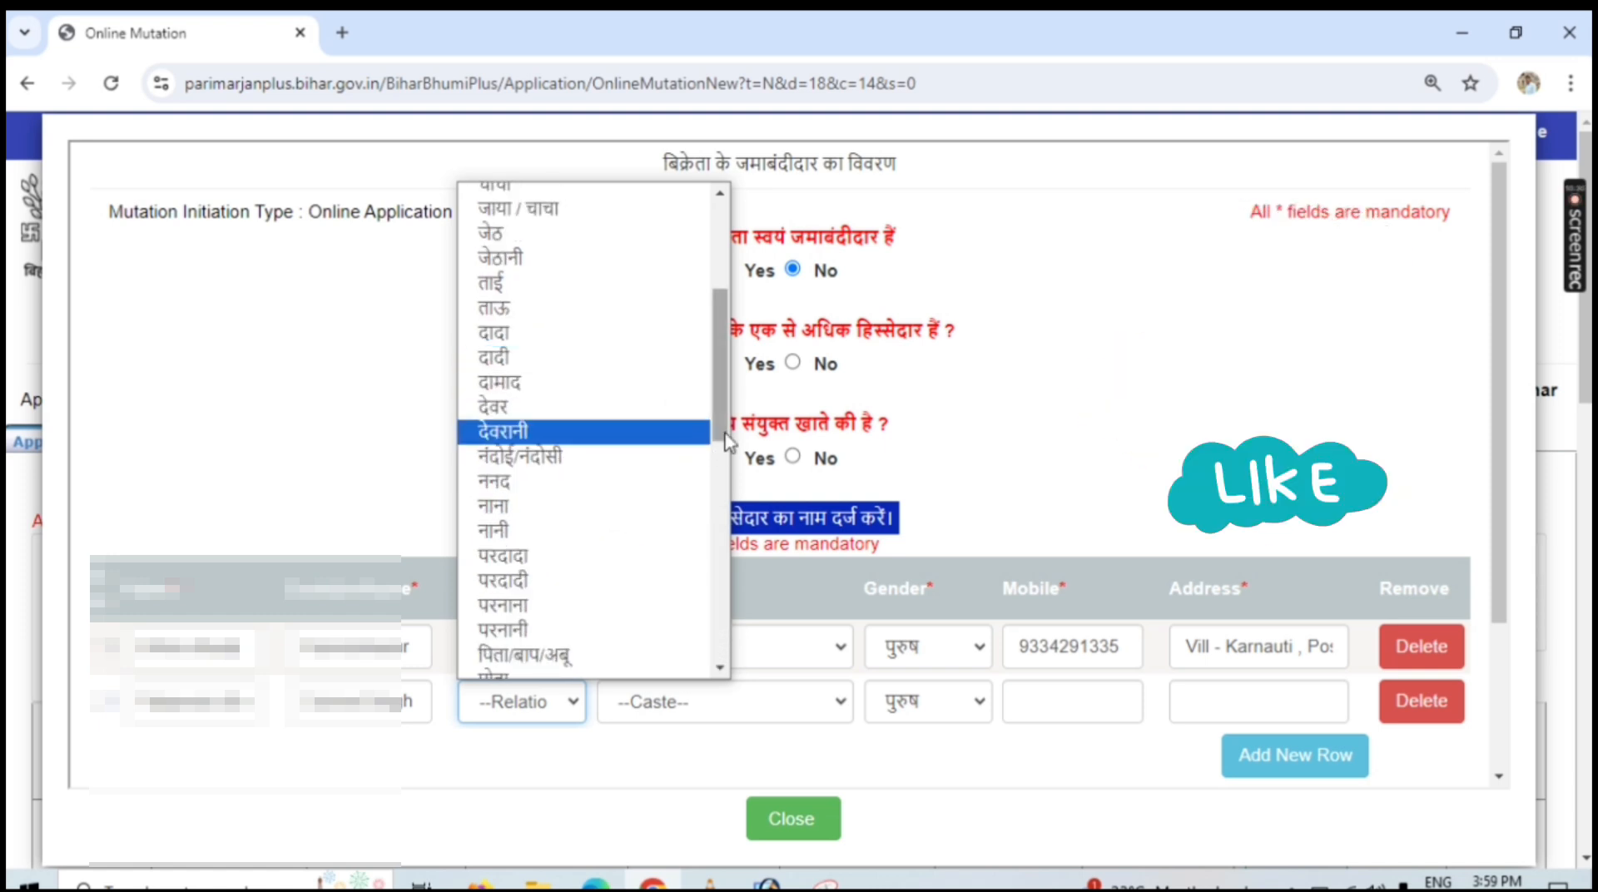
{"action": "left_click_drag", "start_coordinate": [737, 414], "coordinate": [732, 361]}
{"action": "left_click", "coordinate": [589, 545]}
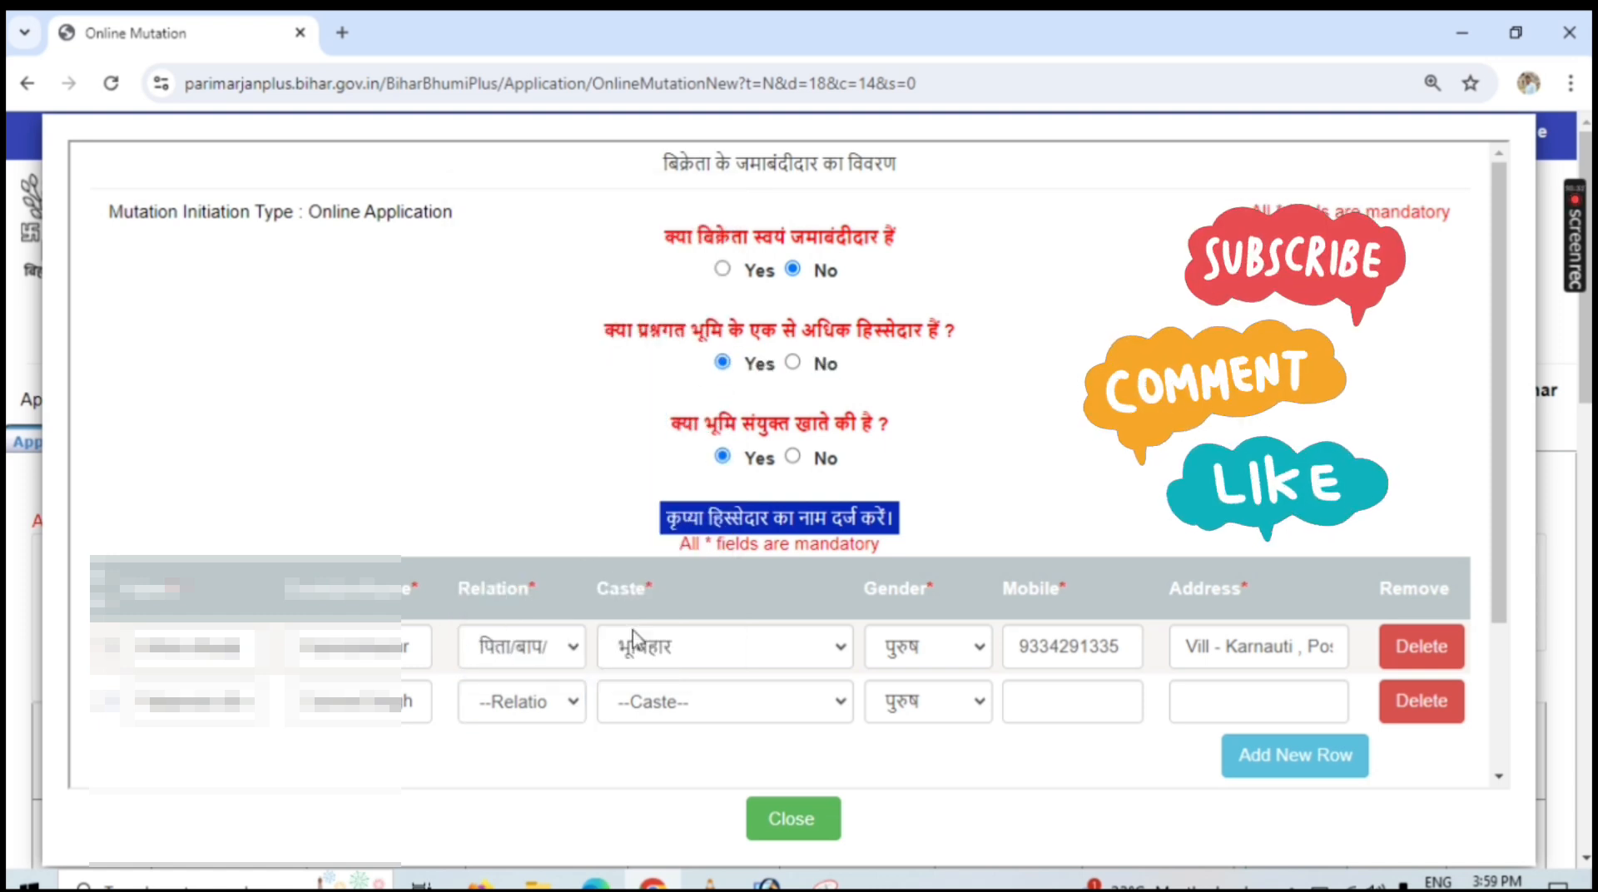
{"action": "left_click", "coordinate": [663, 712]}
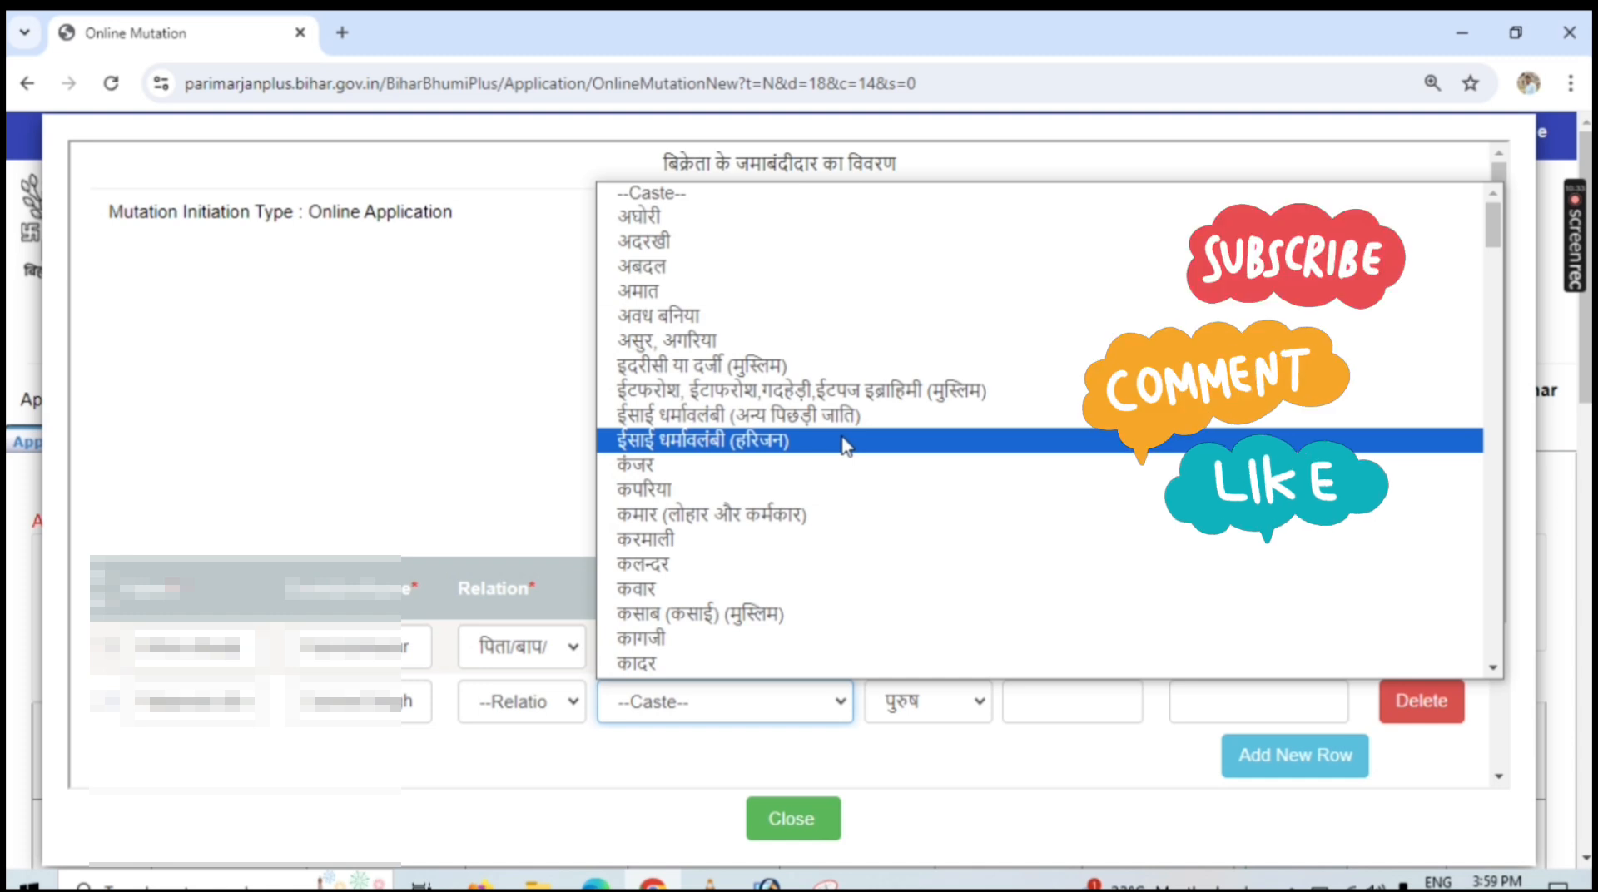
{"action": "scroll", "coordinate": [849, 457], "scroll_direction": "down", "scroll_amount": 20}
{"action": "scroll", "coordinate": [857, 479], "scroll_direction": "up", "scroll_amount": 10}
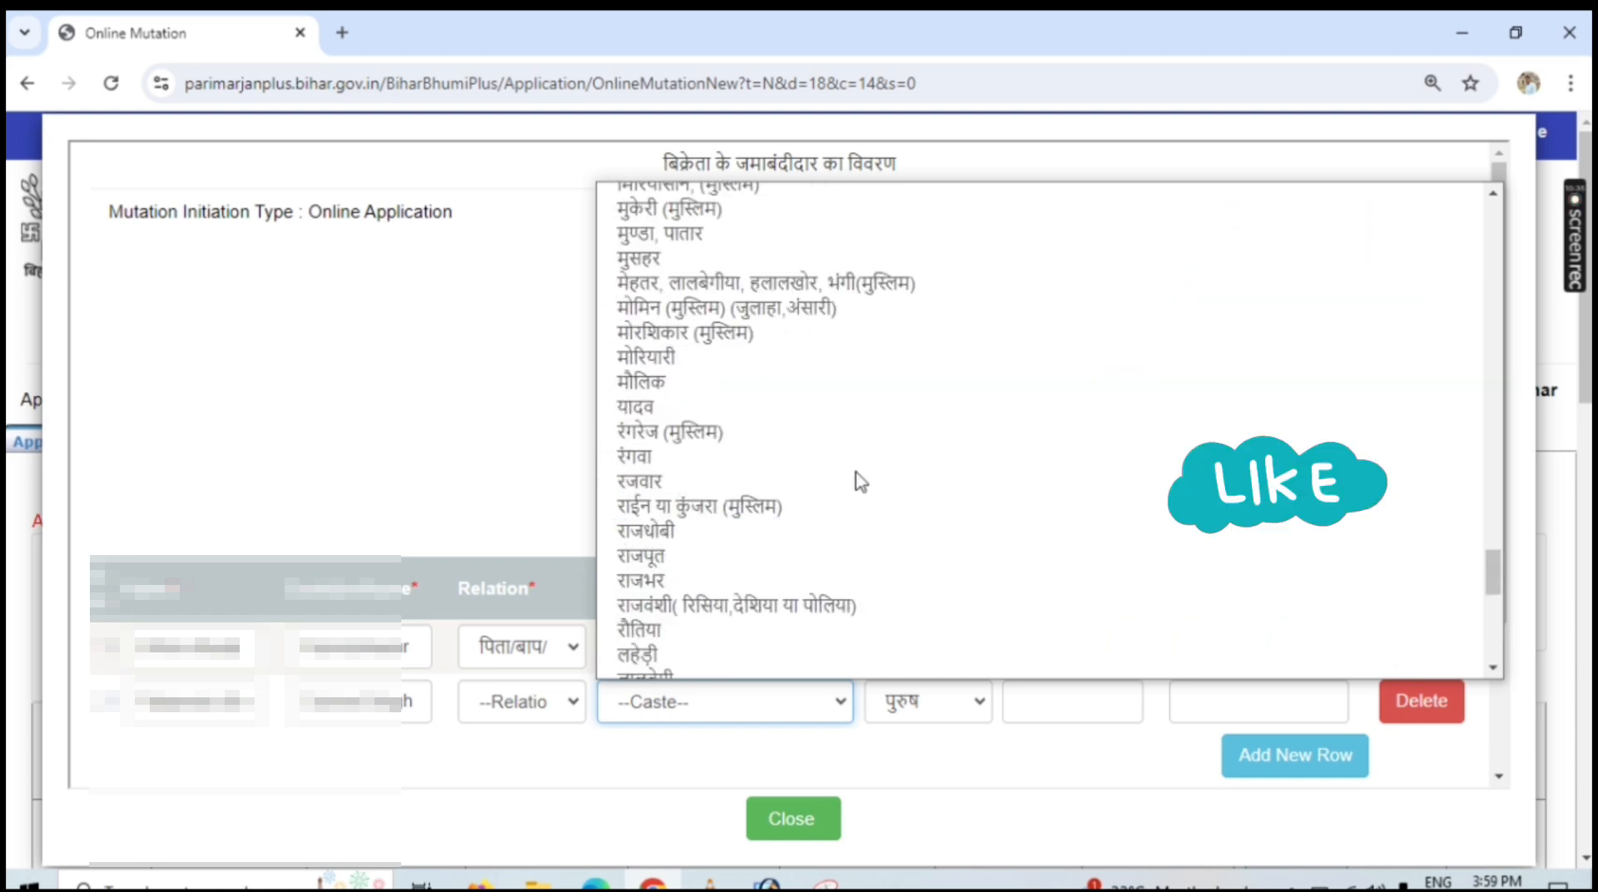
{"action": "scroll", "coordinate": [907, 454], "scroll_direction": "up", "scroll_amount": 5}
{"action": "left_click", "coordinate": [738, 545]}
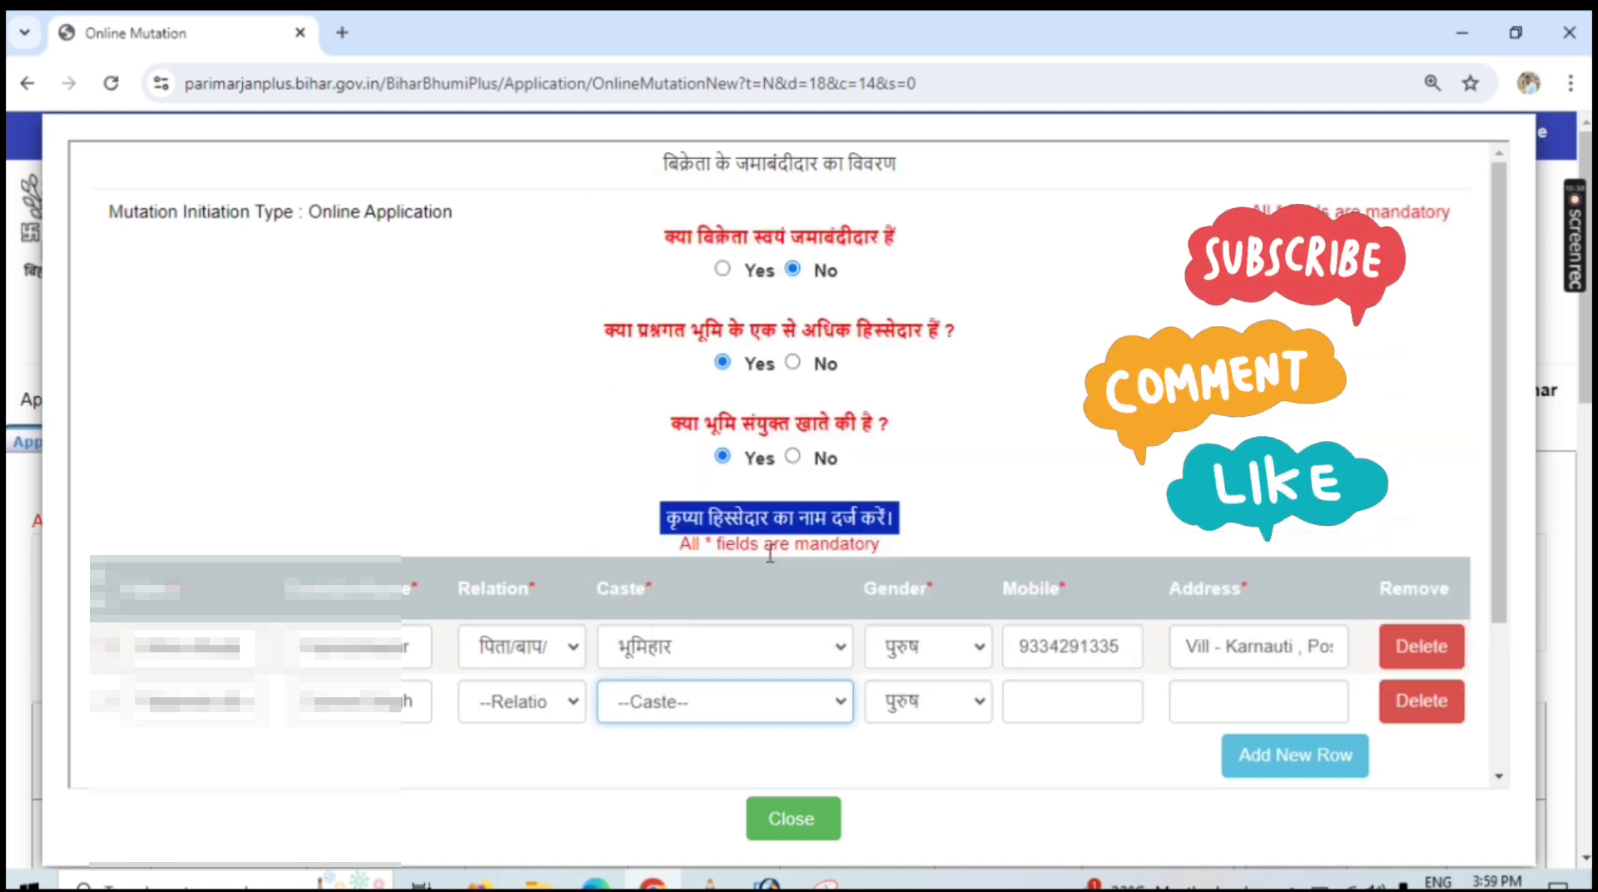
Copy the first sharer's mobile number and address into the second sharer's row.
{"action": "left_click", "coordinate": [1068, 654]}
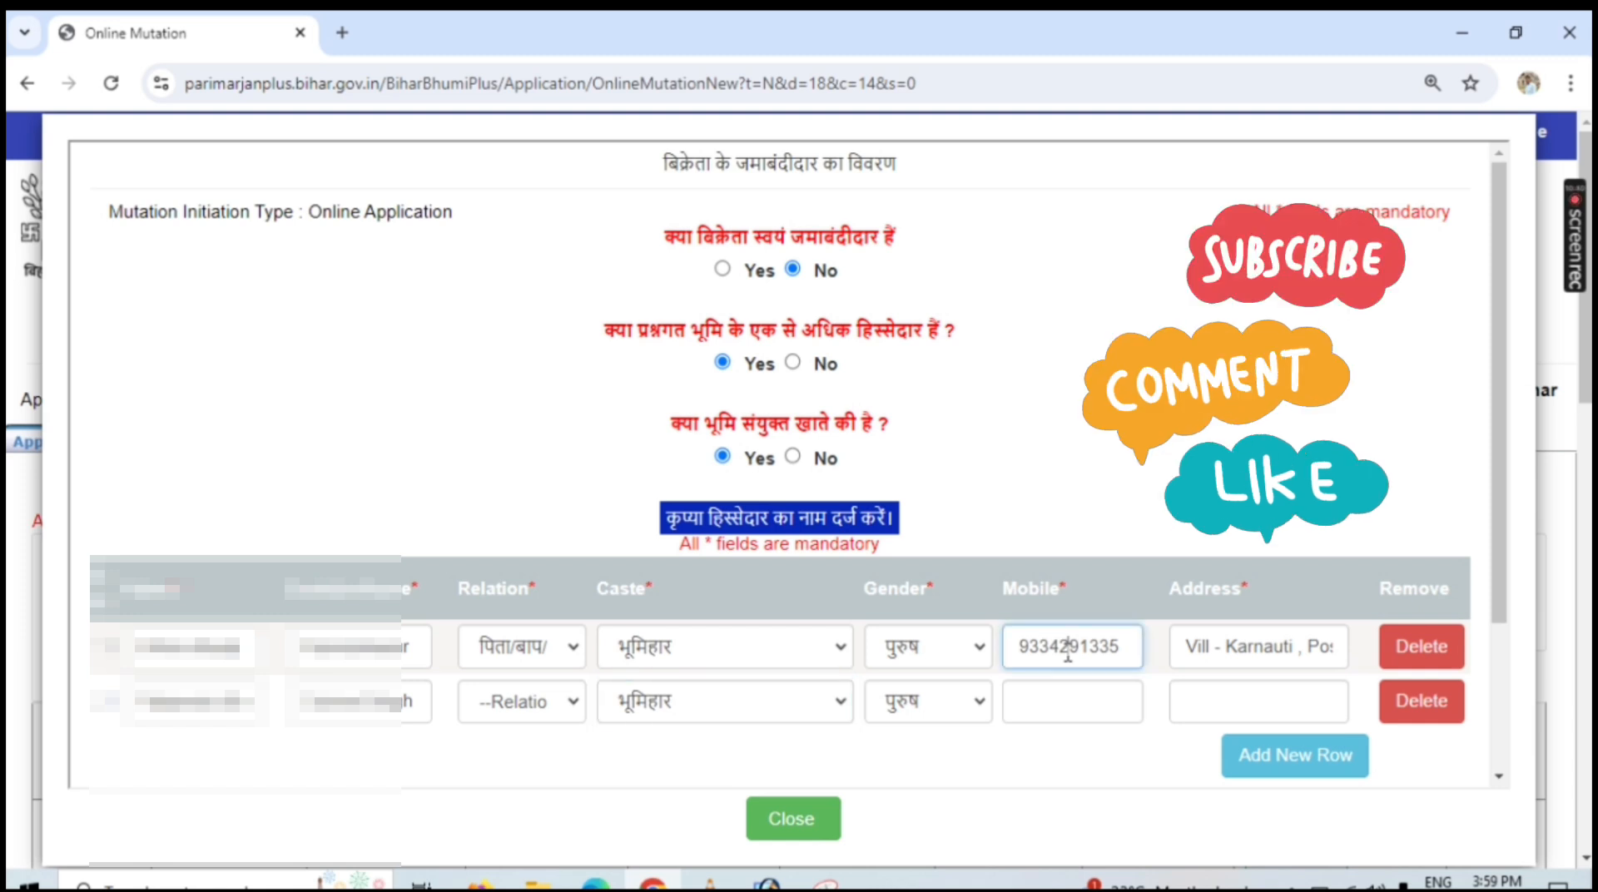
{"action": "double_click", "coordinate": [1073, 655]}
{"action": "key", "text": "ctrl+c"}
{"action": "left_click", "coordinate": [1064, 696]}
{"action": "key", "text": "ctrl+v"}
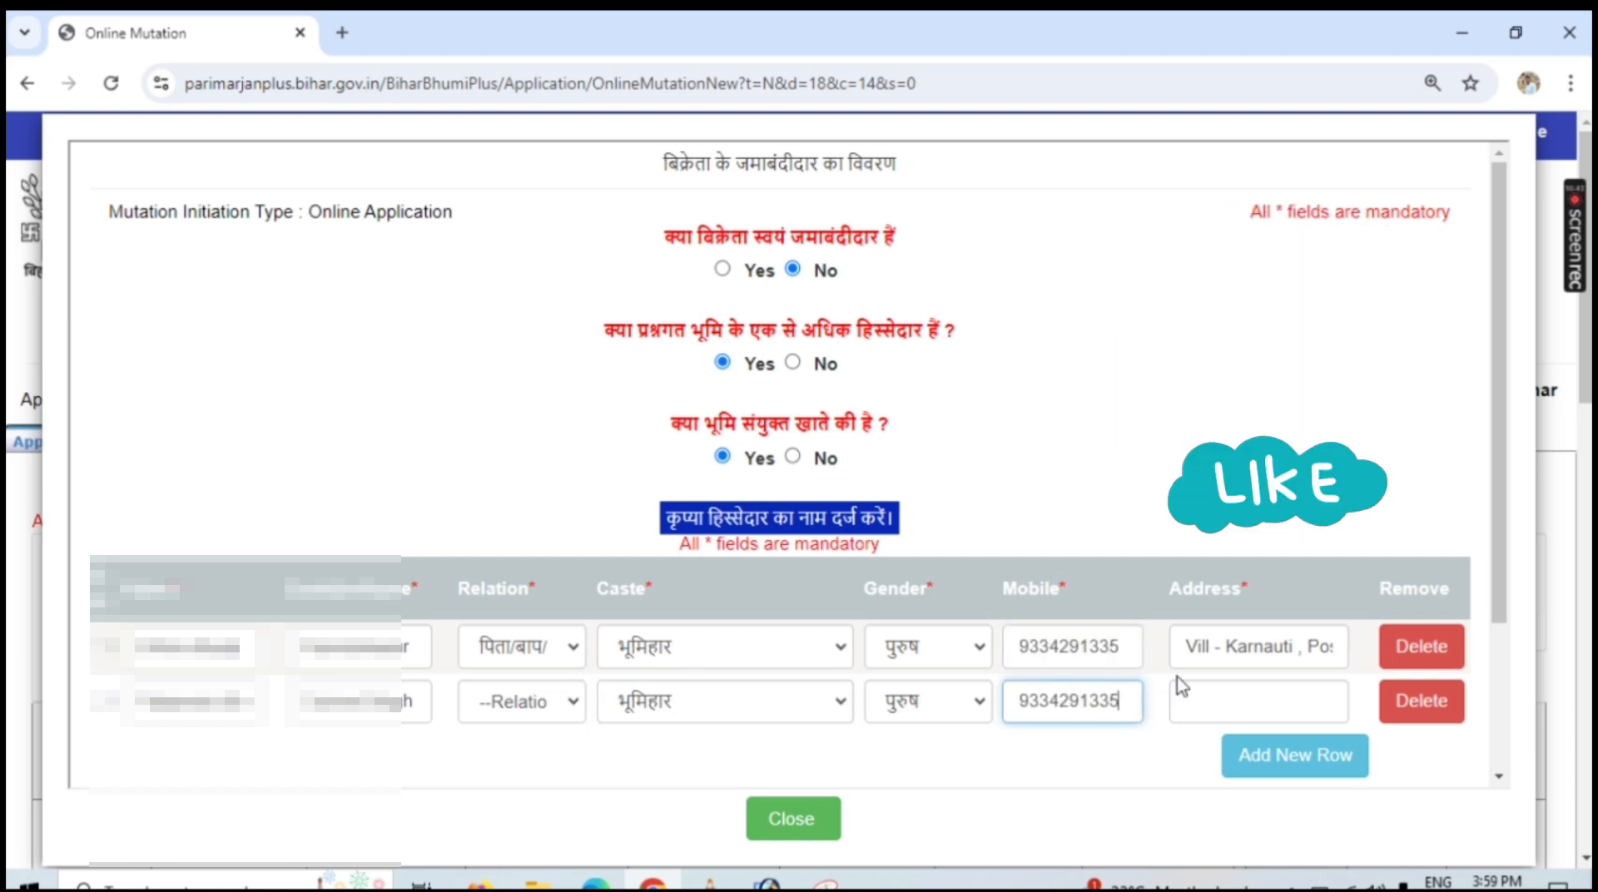
{"action": "left_click", "coordinate": [1213, 658]}
{"action": "triple_click", "coordinate": [1214, 657]}
{"action": "left_click", "coordinate": [1220, 687]}
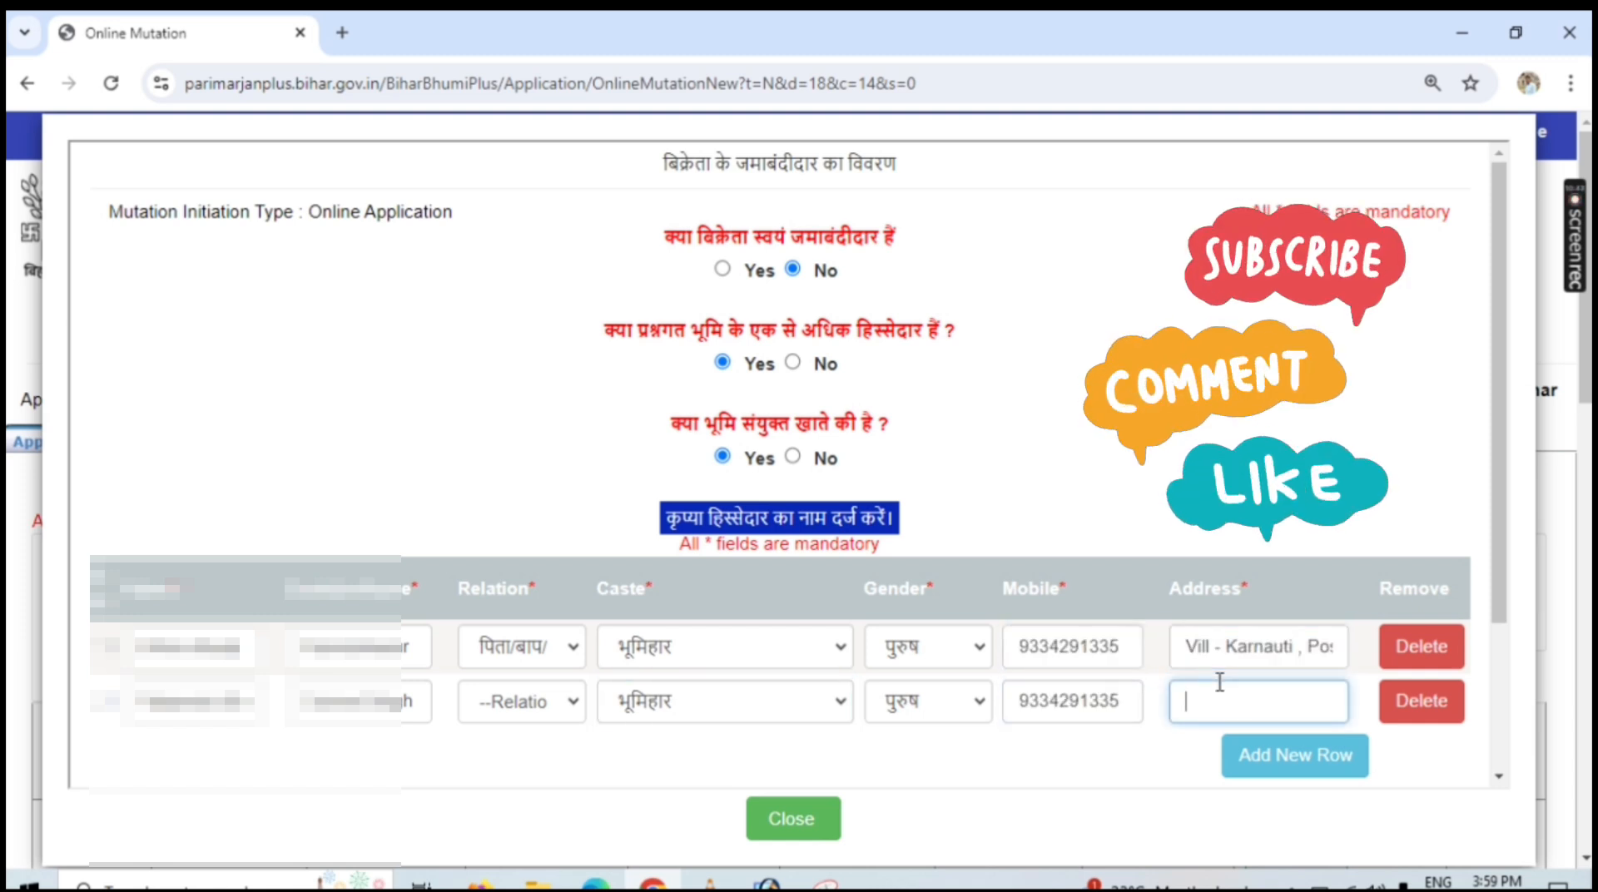
{"action": "key", "text": "ctrl+v"}
{"action": "left_click", "coordinate": [1117, 807]}
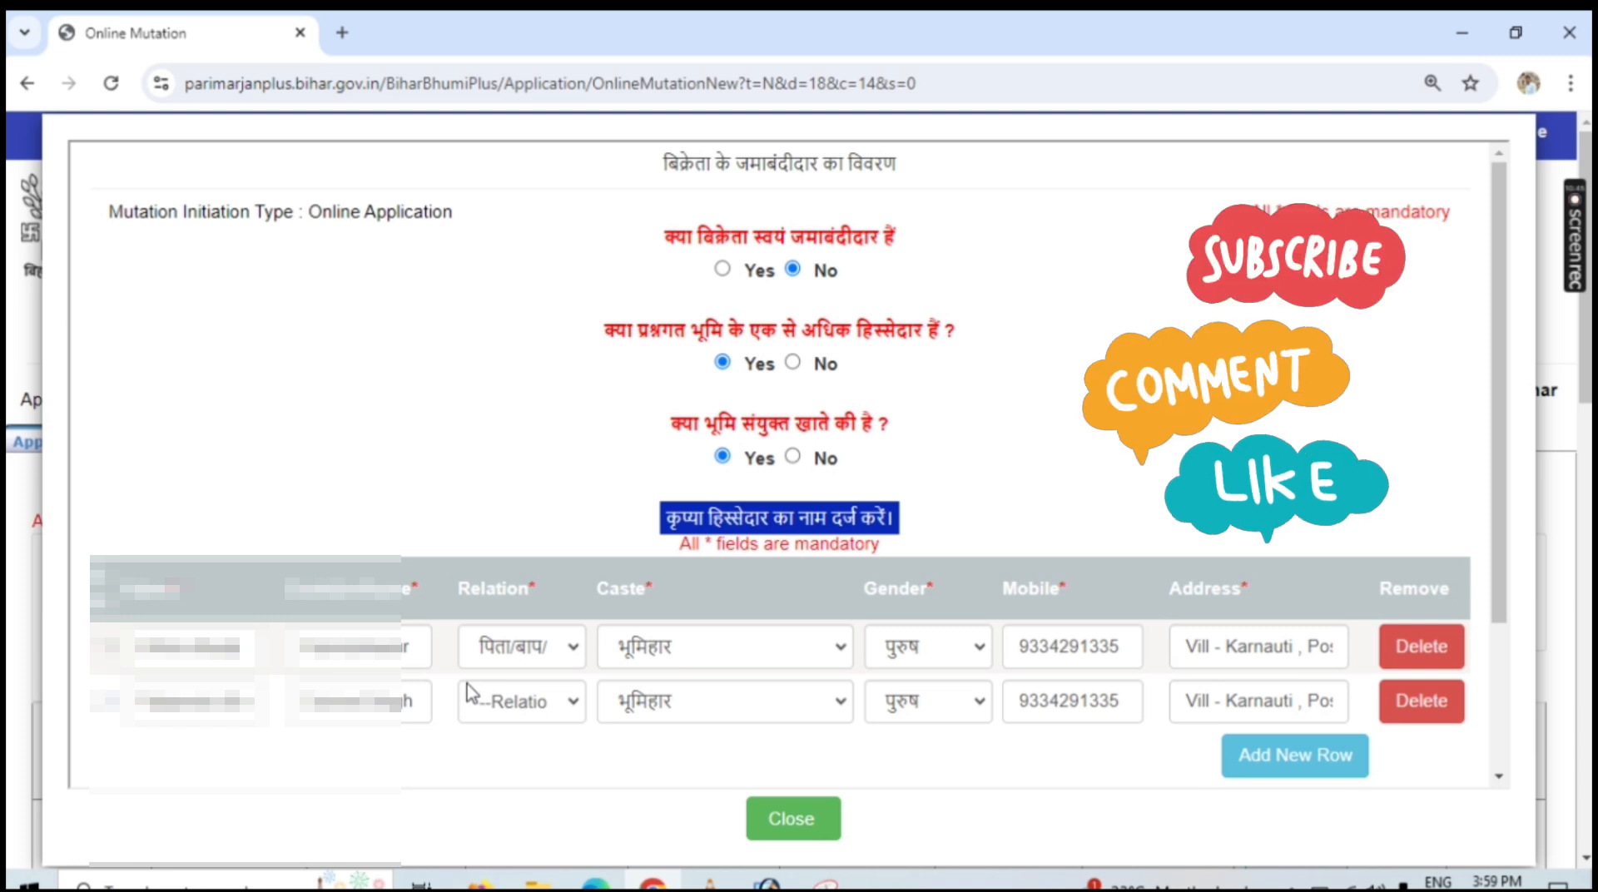
Set the second sharer's relation to पिता/बाप/अबू.
{"action": "left_click", "coordinate": [516, 707]}
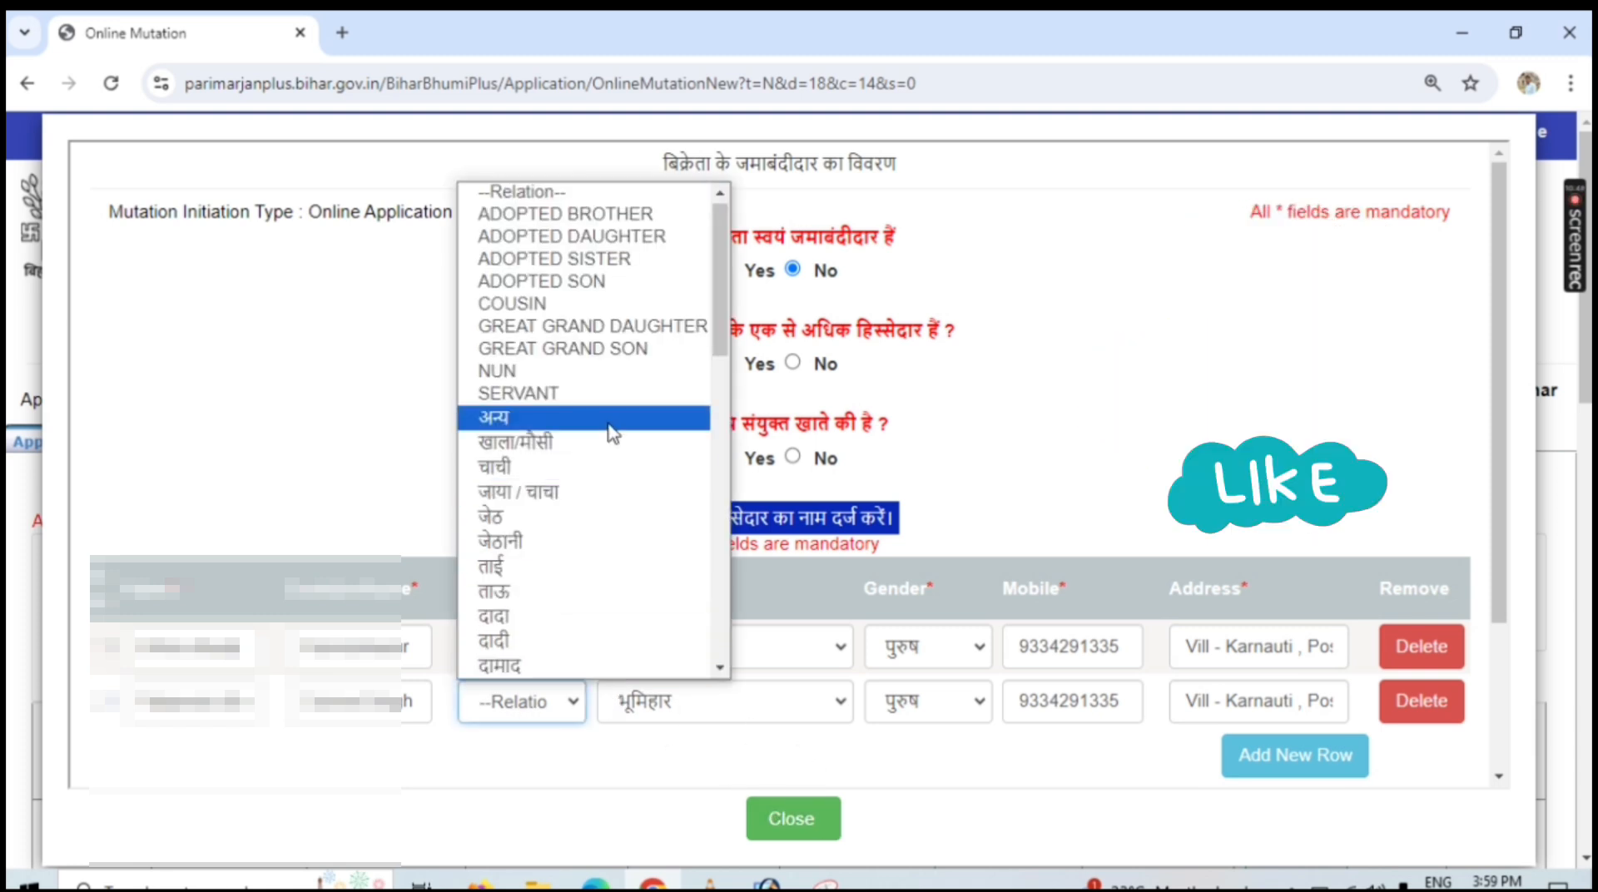
{"action": "scroll", "coordinate": [616, 430], "scroll_direction": "down", "scroll_amount": 10}
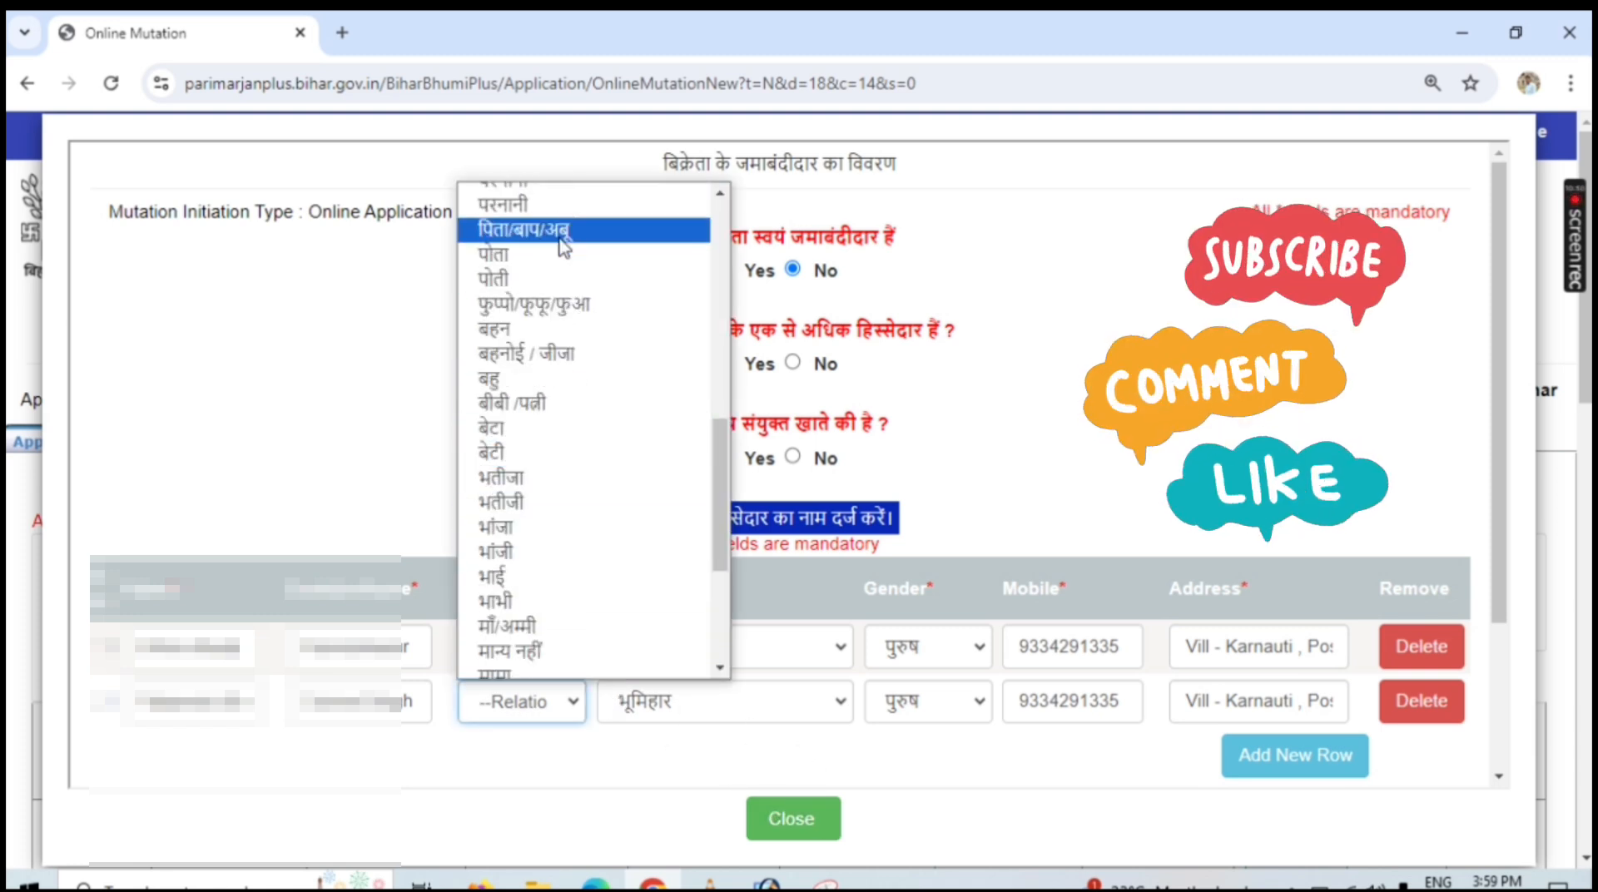
{"action": "left_click", "coordinate": [563, 229]}
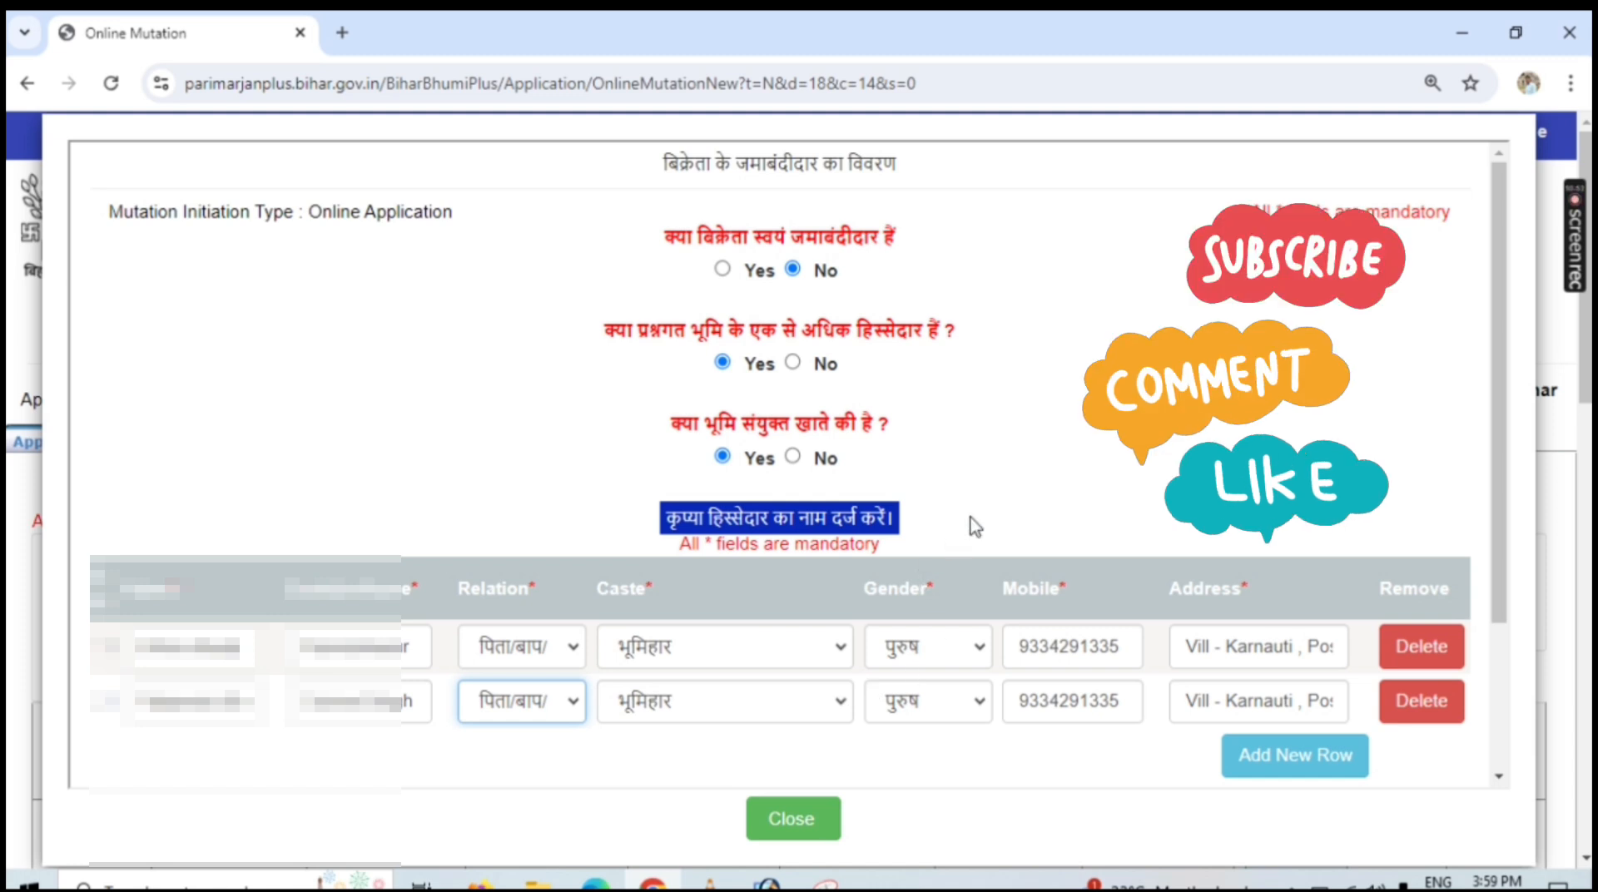
{"action": "scroll", "coordinate": [881, 604], "scroll_direction": "down", "scroll_amount": 3}
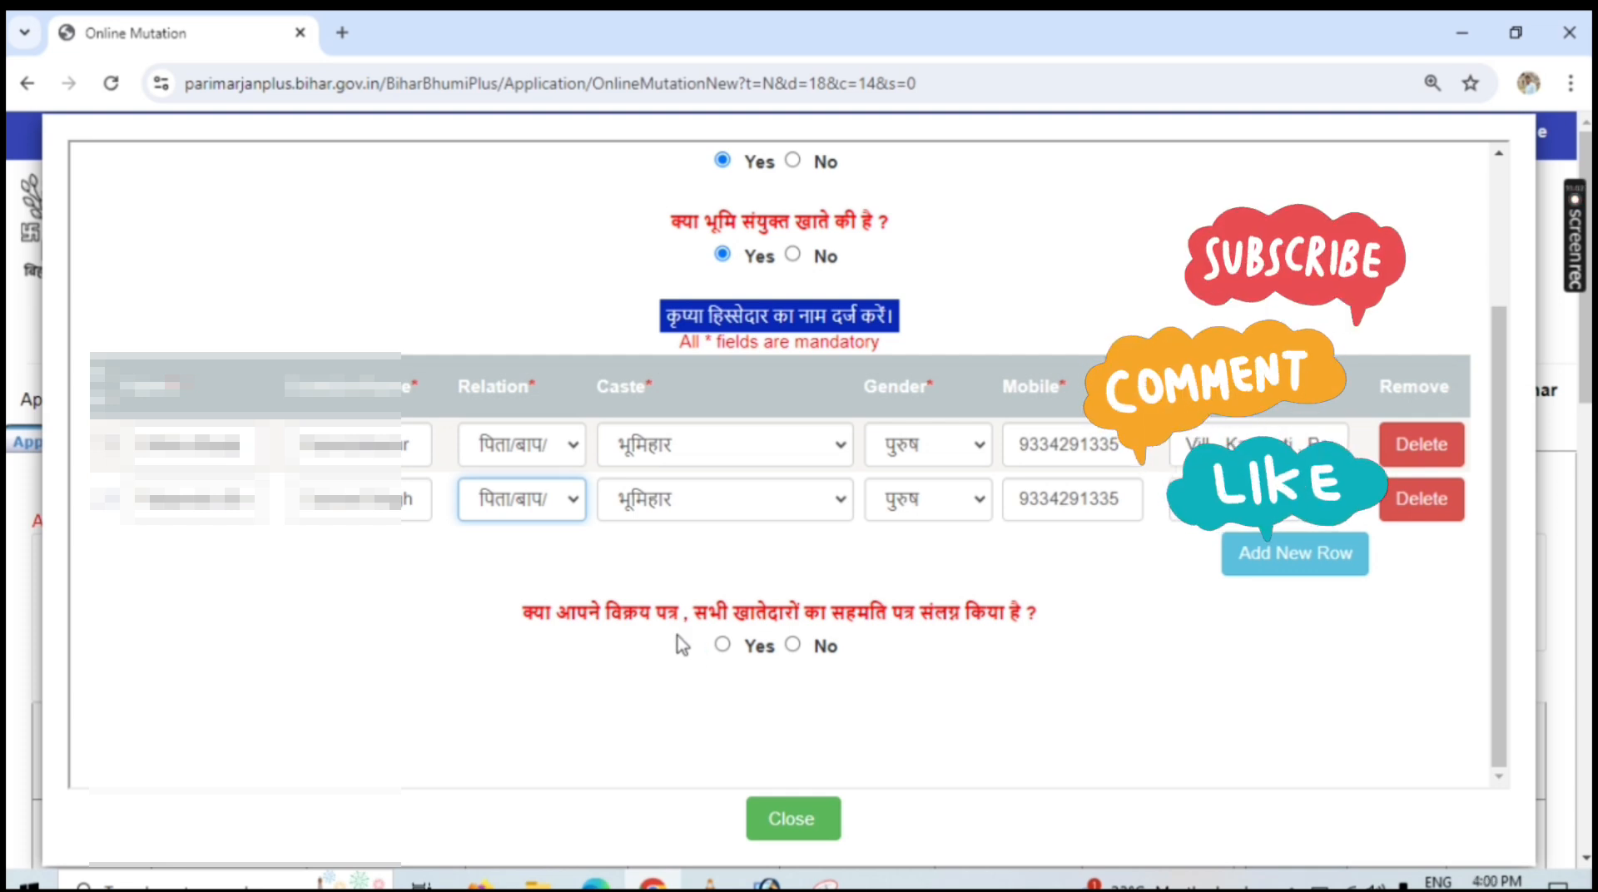
Answer Yes that the sale deed and consent letters are attached, then open the भाग/पृष्ठ lookup link.
{"action": "left_click", "coordinate": [702, 656]}
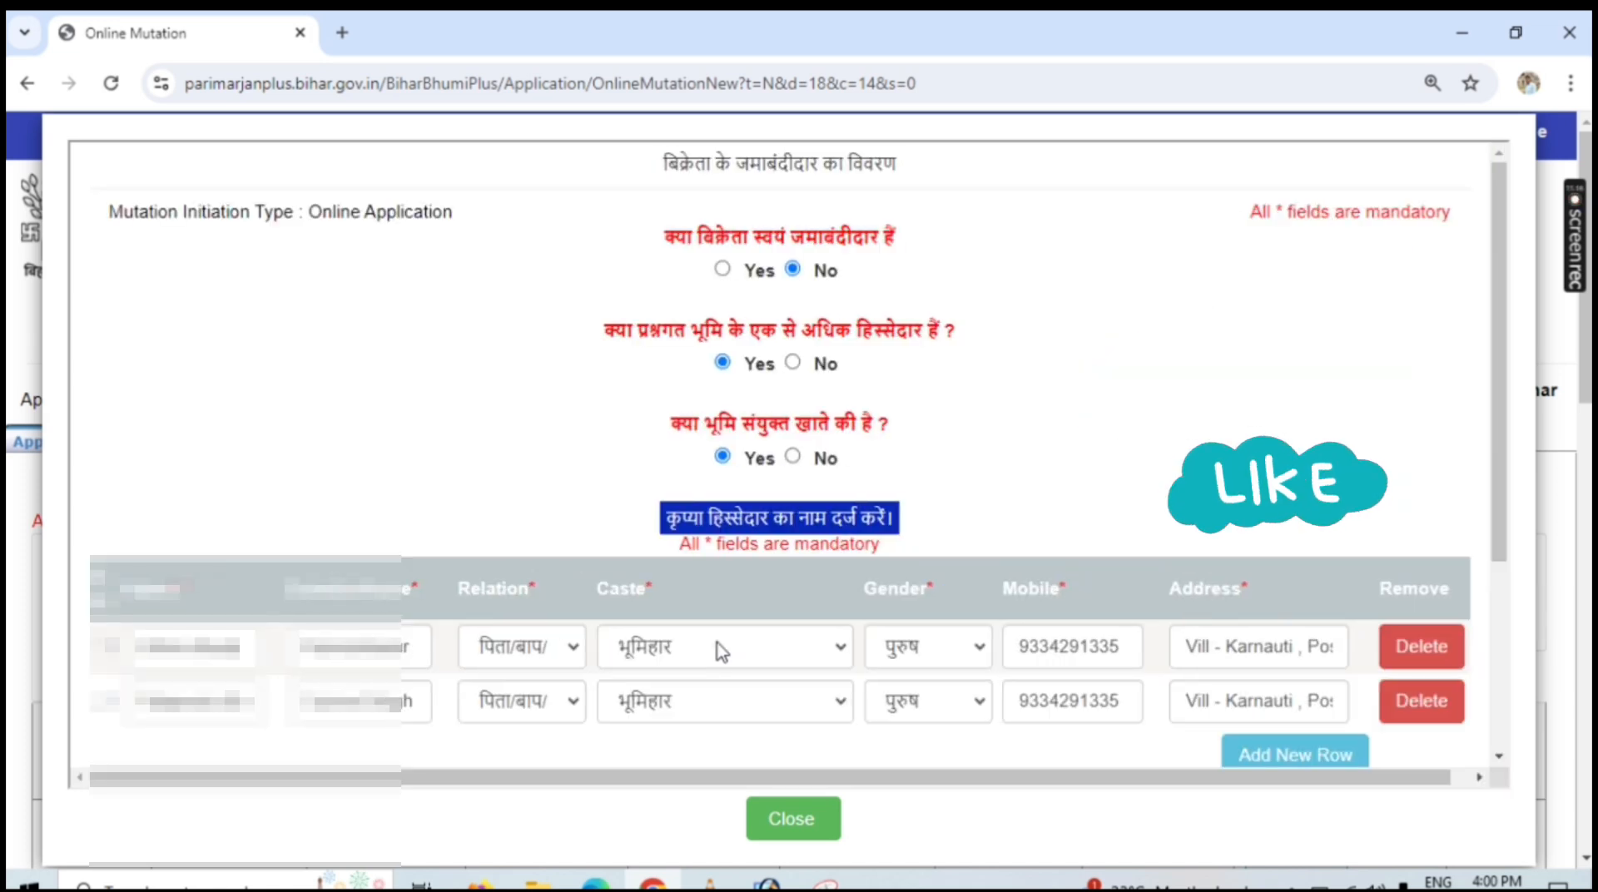
{"action": "scroll", "coordinate": [714, 646], "scroll_direction": "down", "scroll_amount": 3}
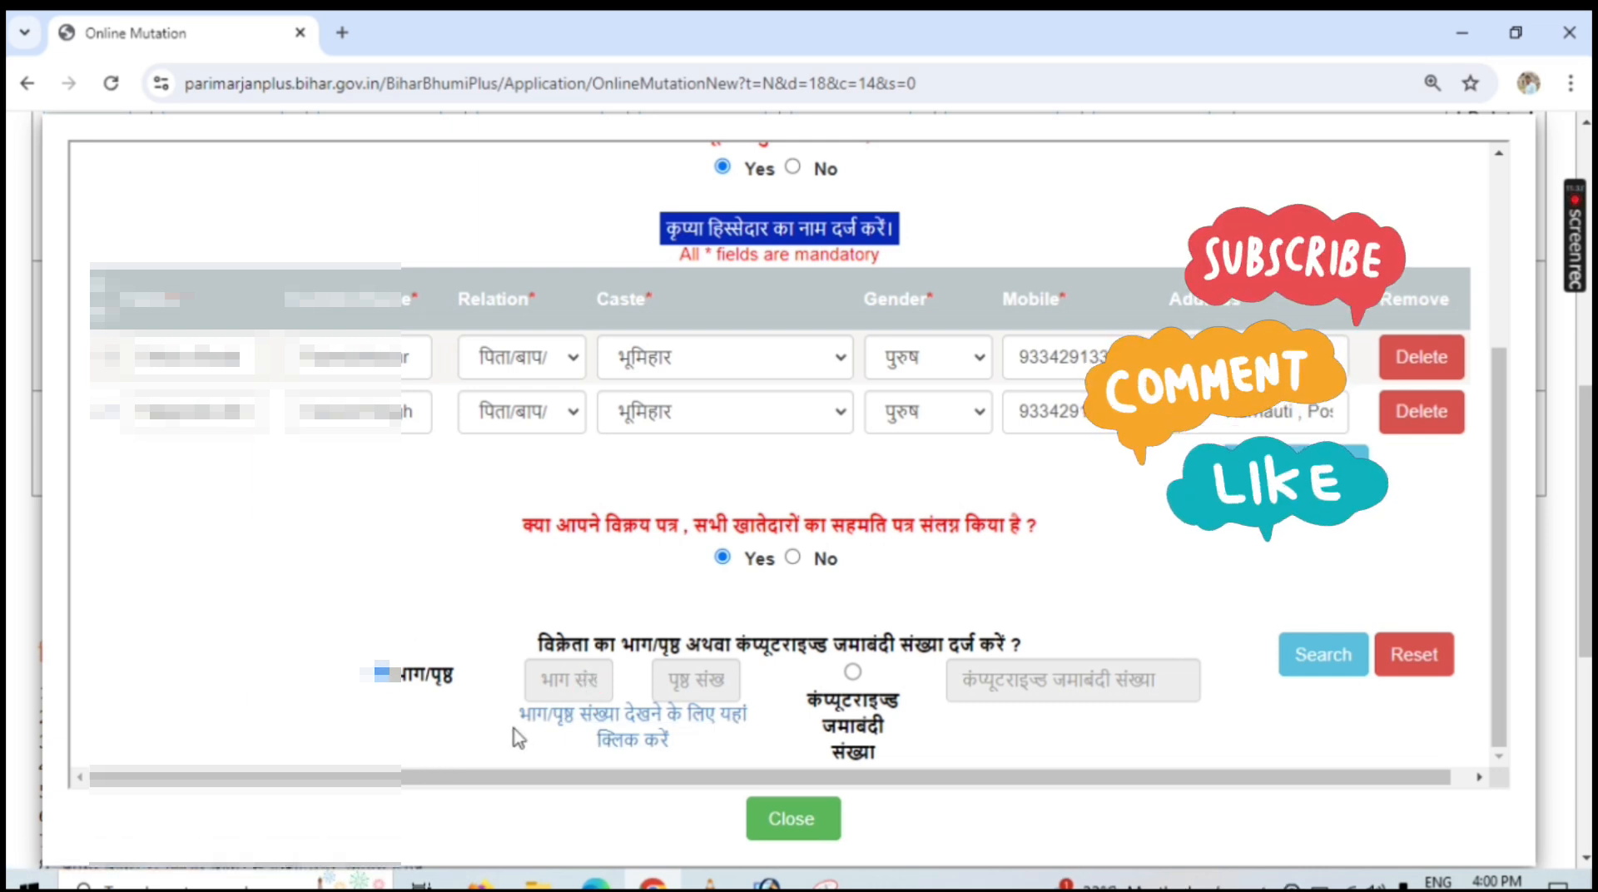
{"action": "left_click_drag", "start_coordinate": [495, 724], "coordinate": [685, 760]}
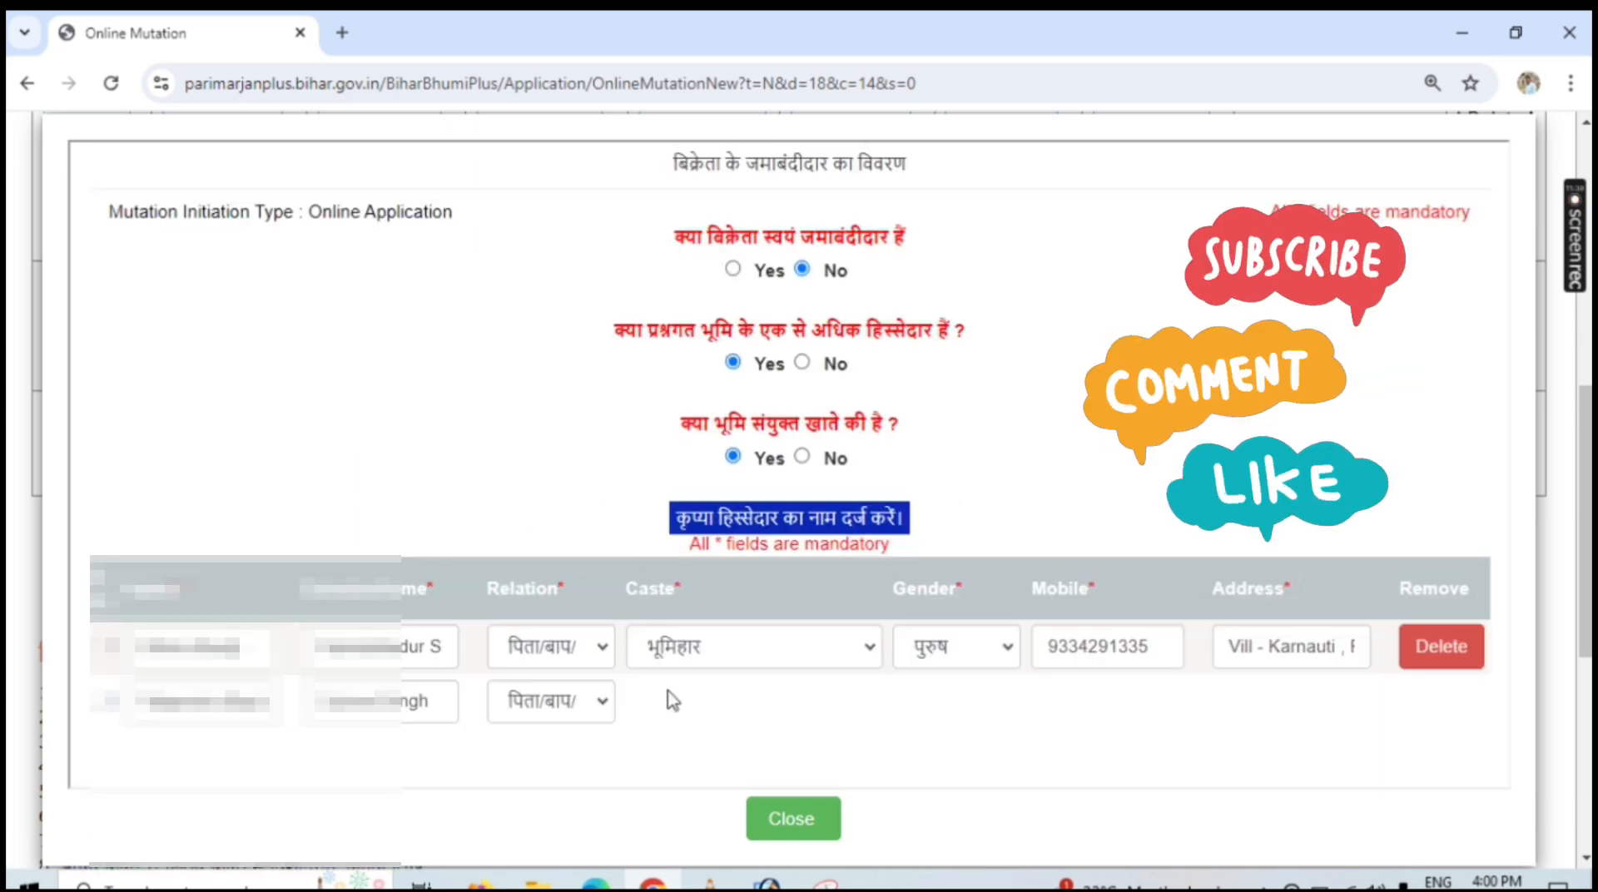
{"action": "scroll", "coordinate": [535, 664], "scroll_direction": "down", "scroll_amount": 4}
{"action": "left_click", "coordinate": [551, 683]}
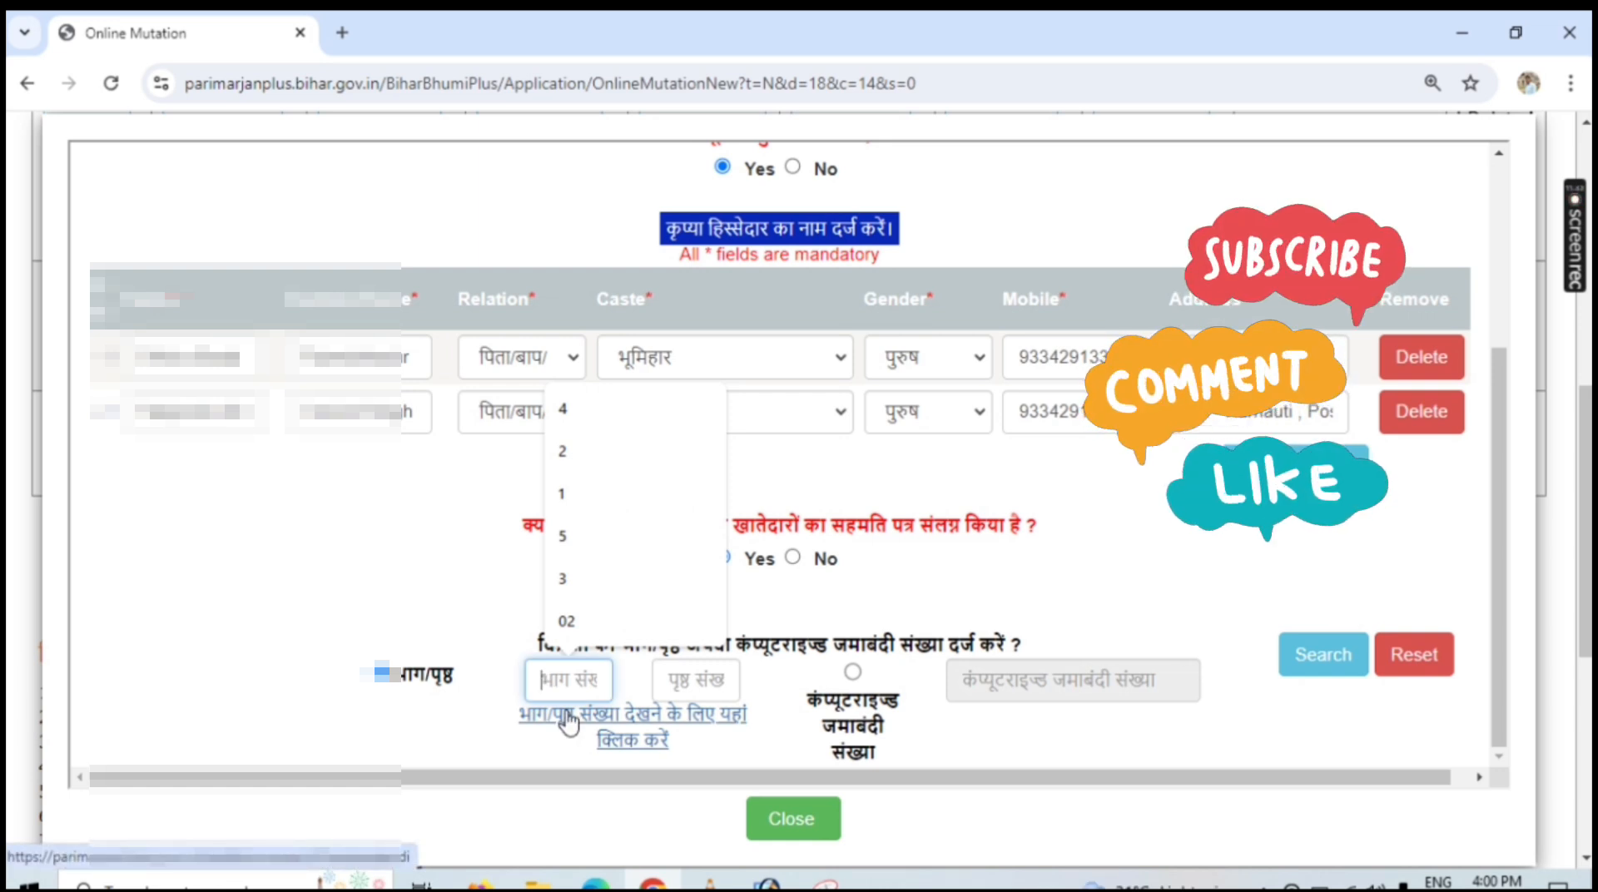
{"action": "left_click", "coordinate": [601, 740]}
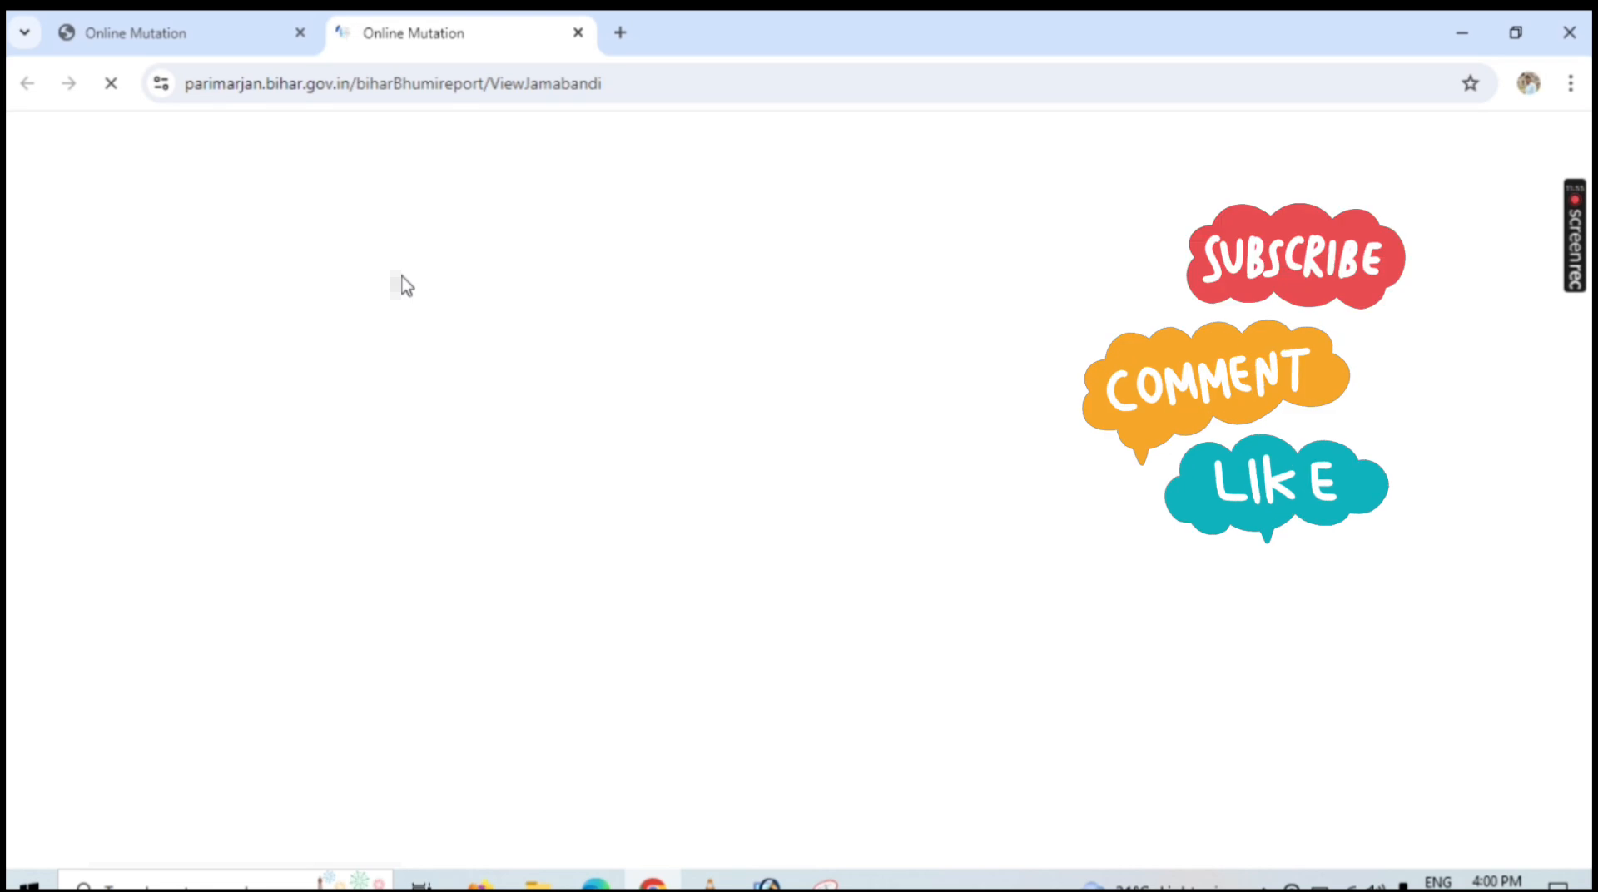
Choose district Vaishali, anchal Mahnar and mauja करनौती - 599 in the Jamabandi register.
{"action": "left_click", "coordinate": [200, 439]}
{"action": "scroll", "coordinate": [200, 439], "scroll_direction": "down", "scroll_amount": 3}
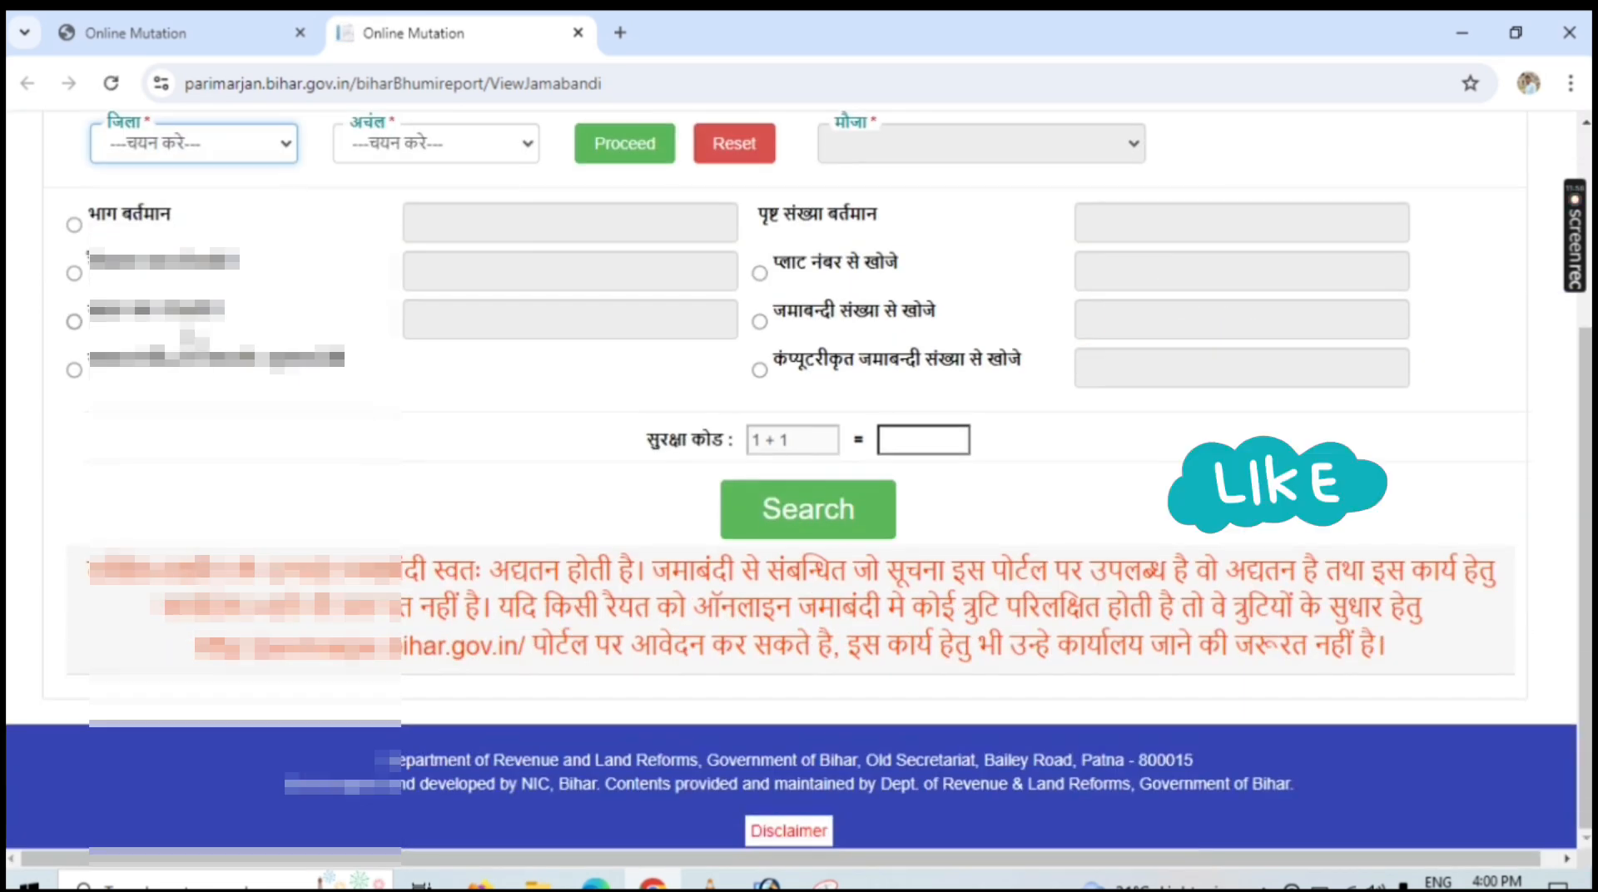
{"action": "scroll", "coordinate": [193, 336], "scroll_direction": "up", "scroll_amount": 3}
{"action": "left_click", "coordinate": [166, 430]}
{"action": "scroll", "coordinate": [166, 430], "scroll_direction": "down", "scroll_amount": 3}
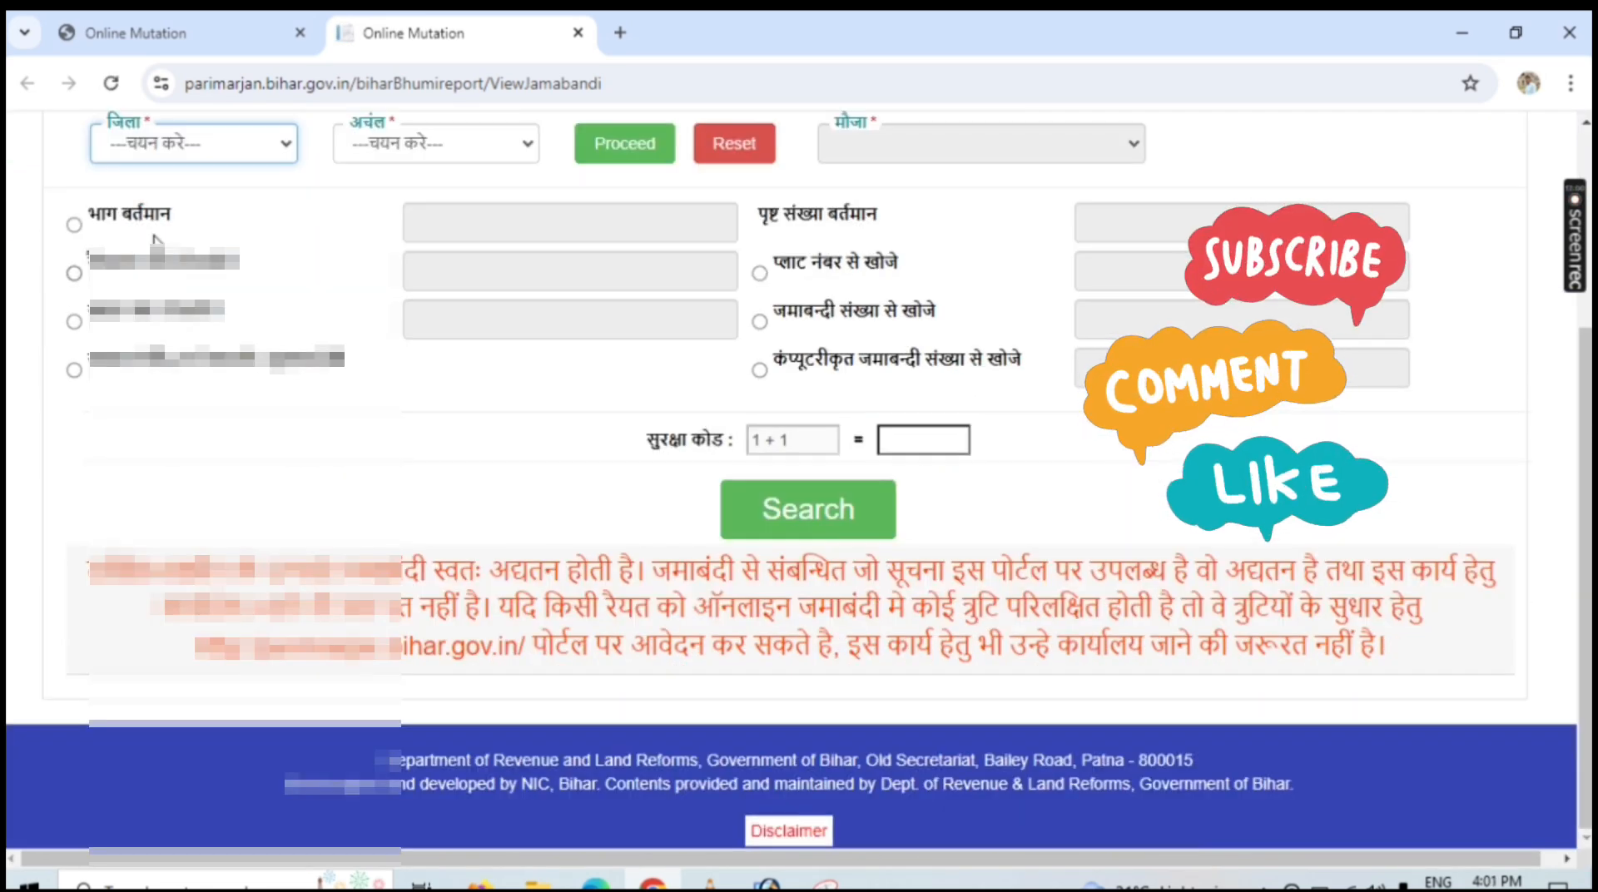
{"action": "left_click", "coordinate": [193, 144]}
{"action": "scroll", "coordinate": [183, 399], "scroll_direction": "down", "scroll_amount": 10}
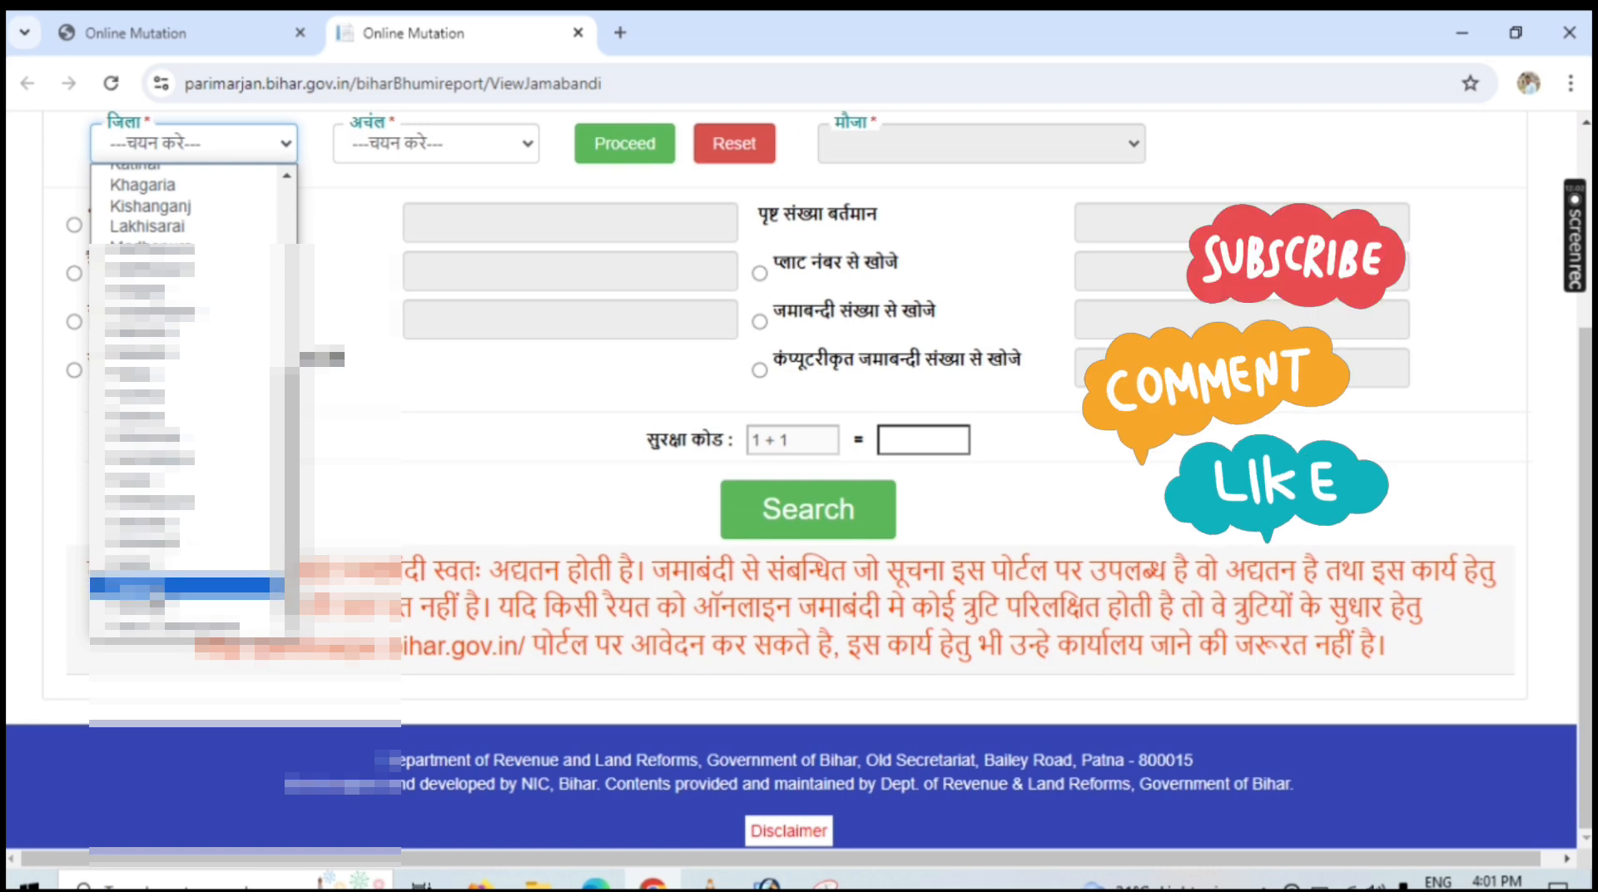
{"action": "left_click", "coordinate": [150, 605]}
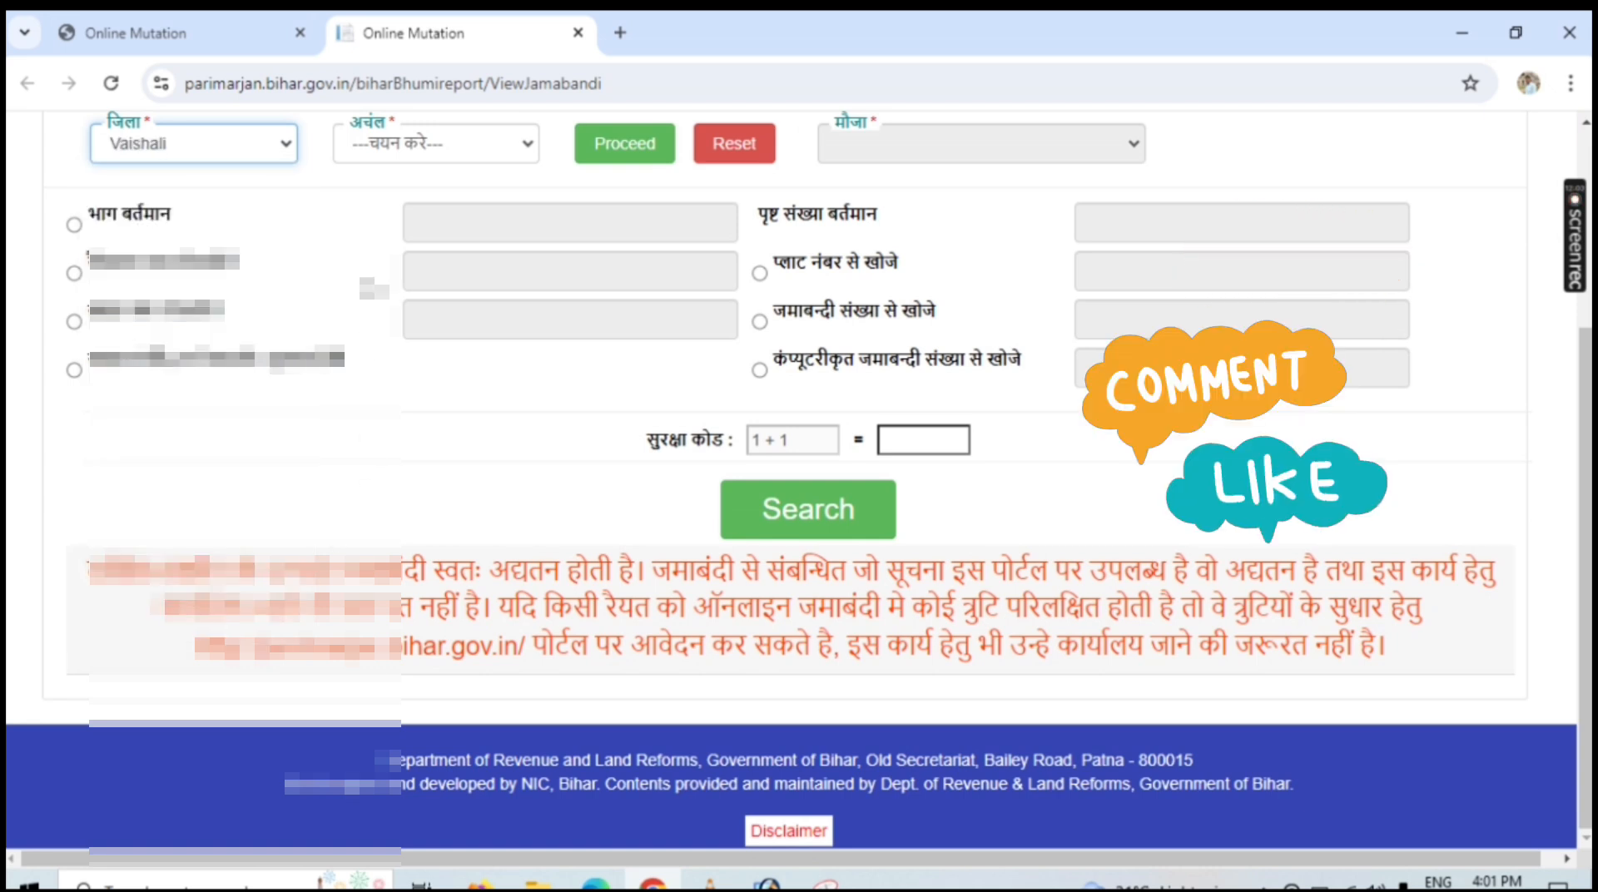
{"action": "left_click", "coordinate": [434, 151]}
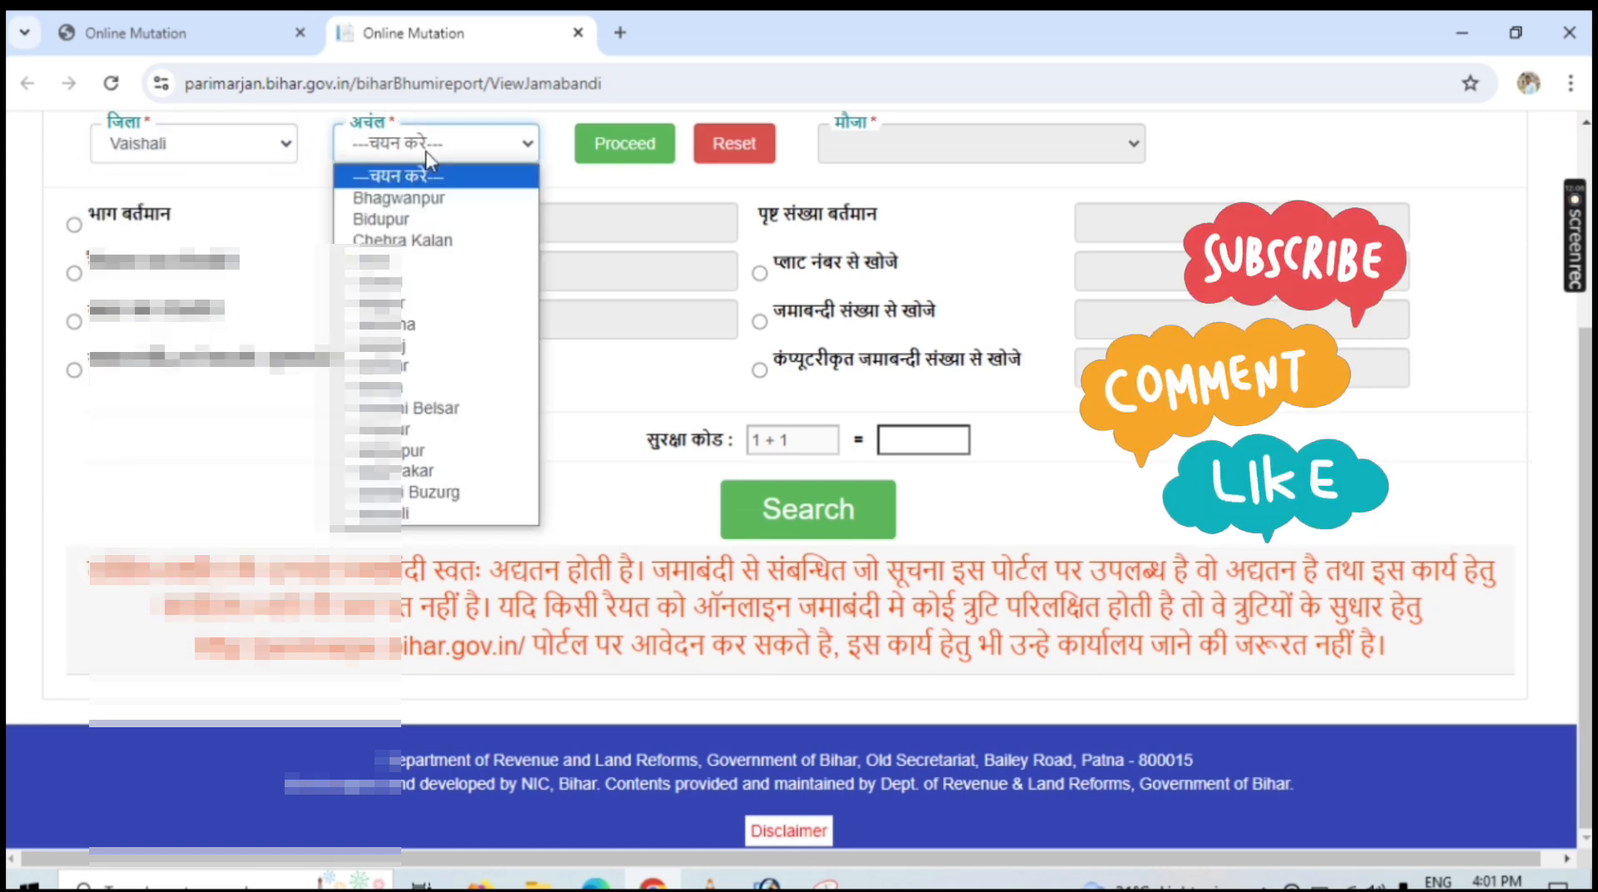
{"action": "left_click", "coordinate": [410, 387]}
{"action": "left_click", "coordinate": [589, 158]}
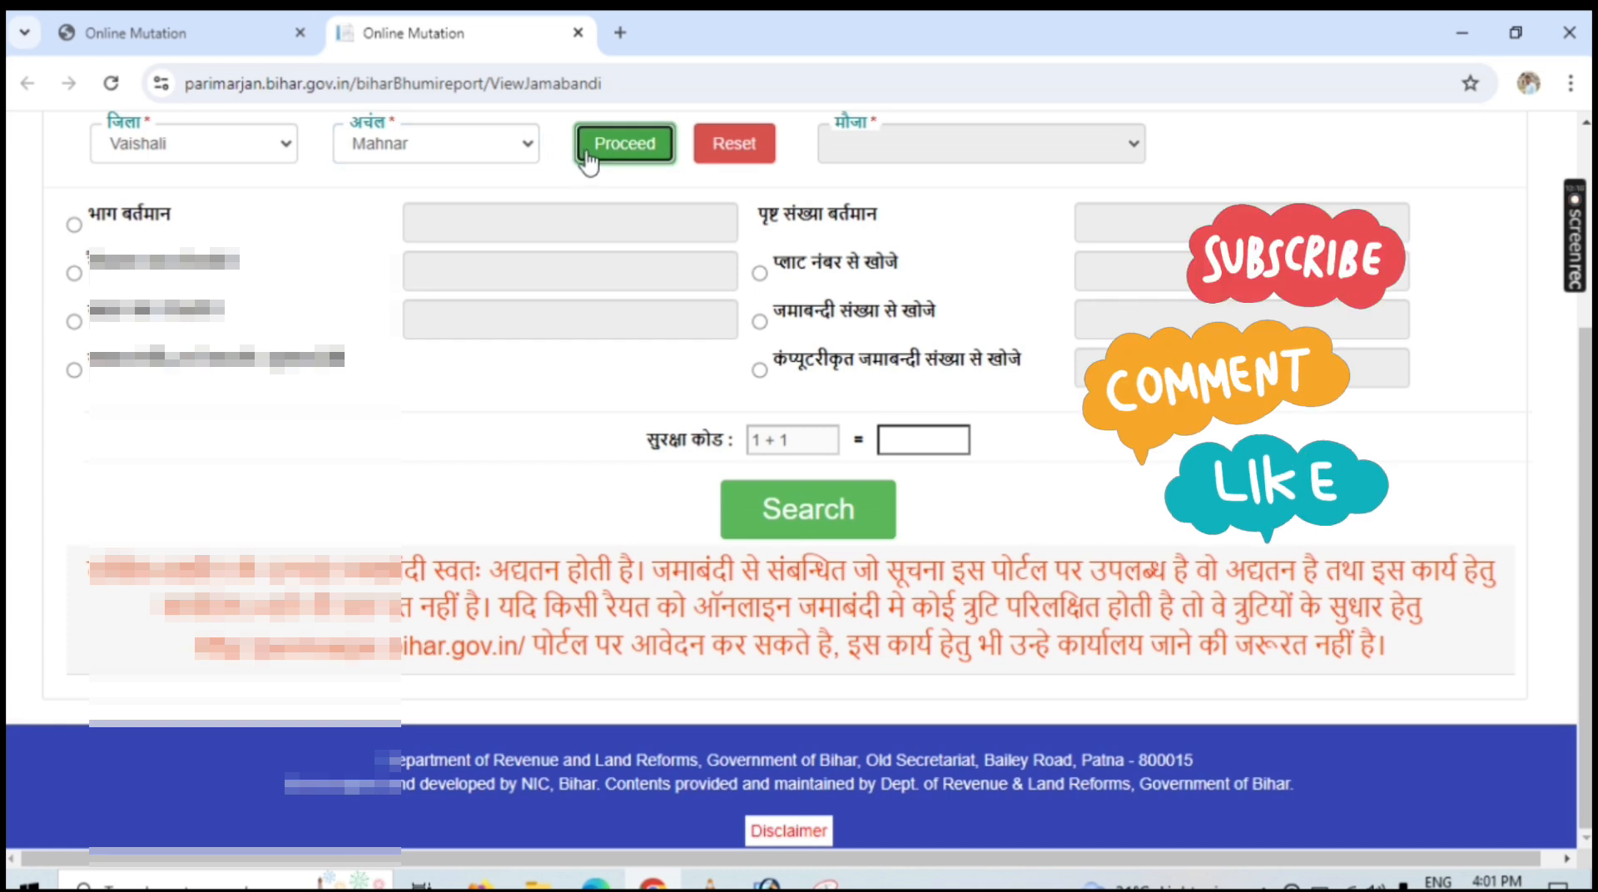
{"action": "left_click", "coordinate": [881, 148]}
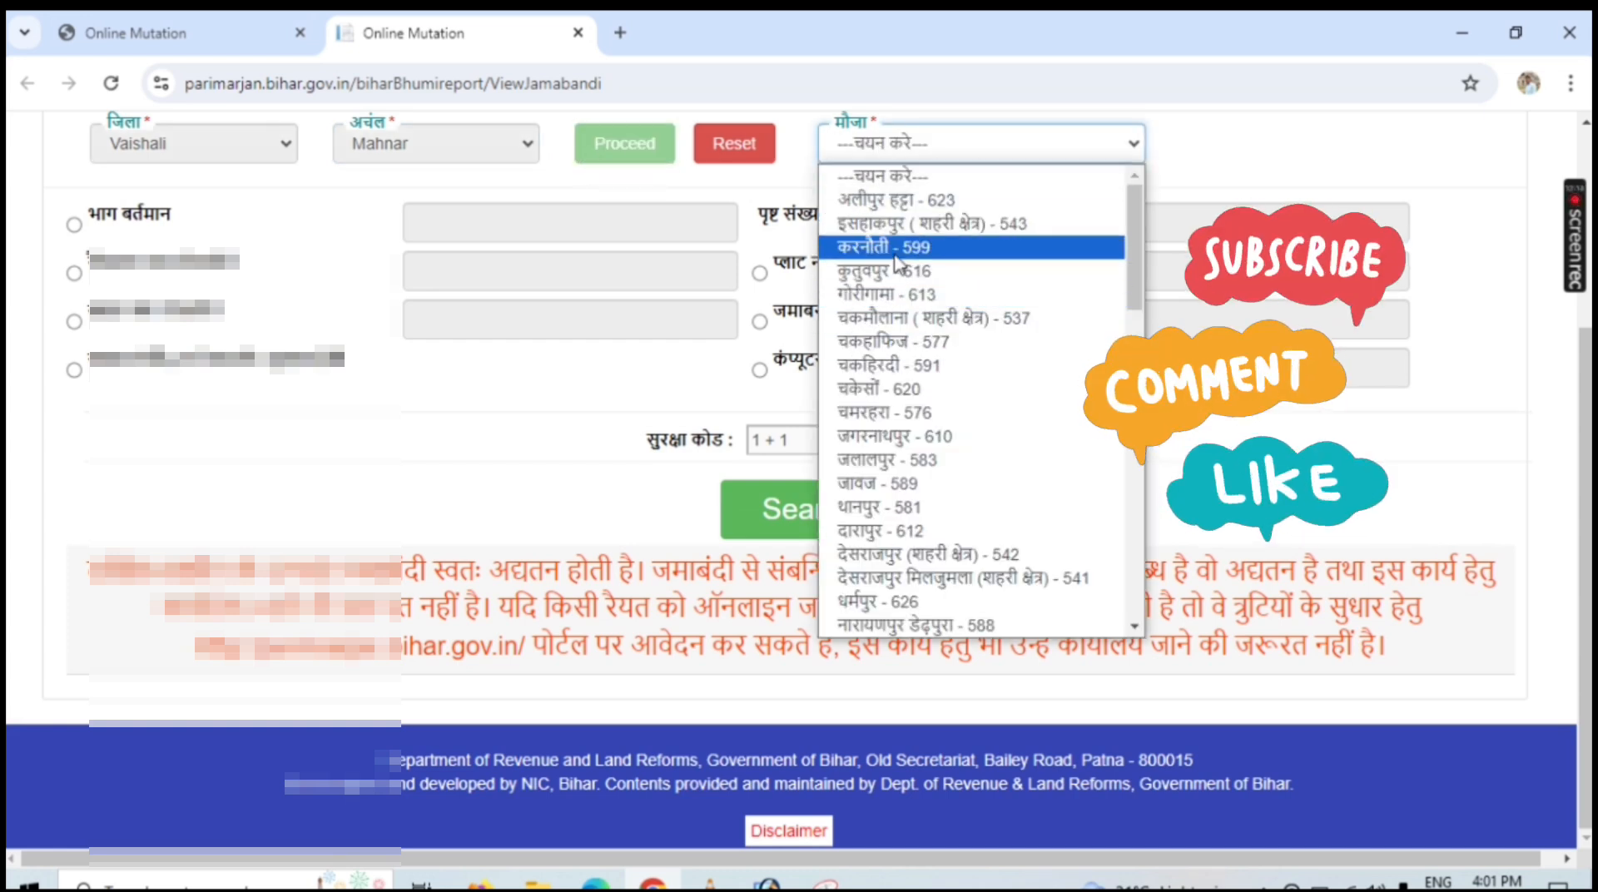
{"action": "left_click", "coordinate": [896, 255]}
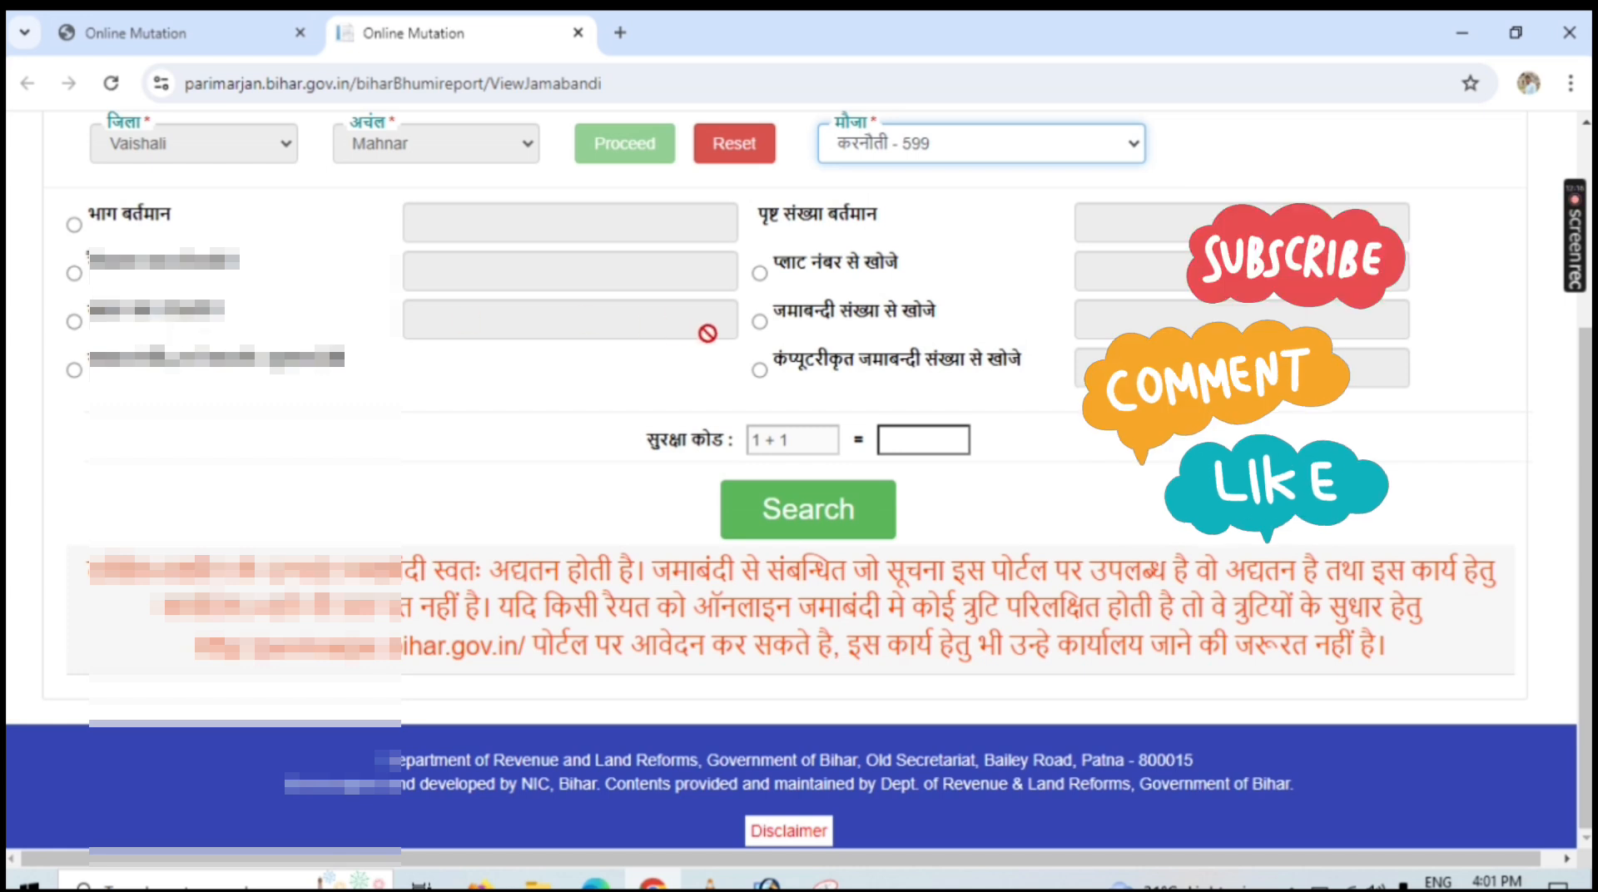
Search Jamabandi 116 with a corrected security code answer and select bhag 1 in the result.
{"action": "left_click", "coordinate": [761, 323]}
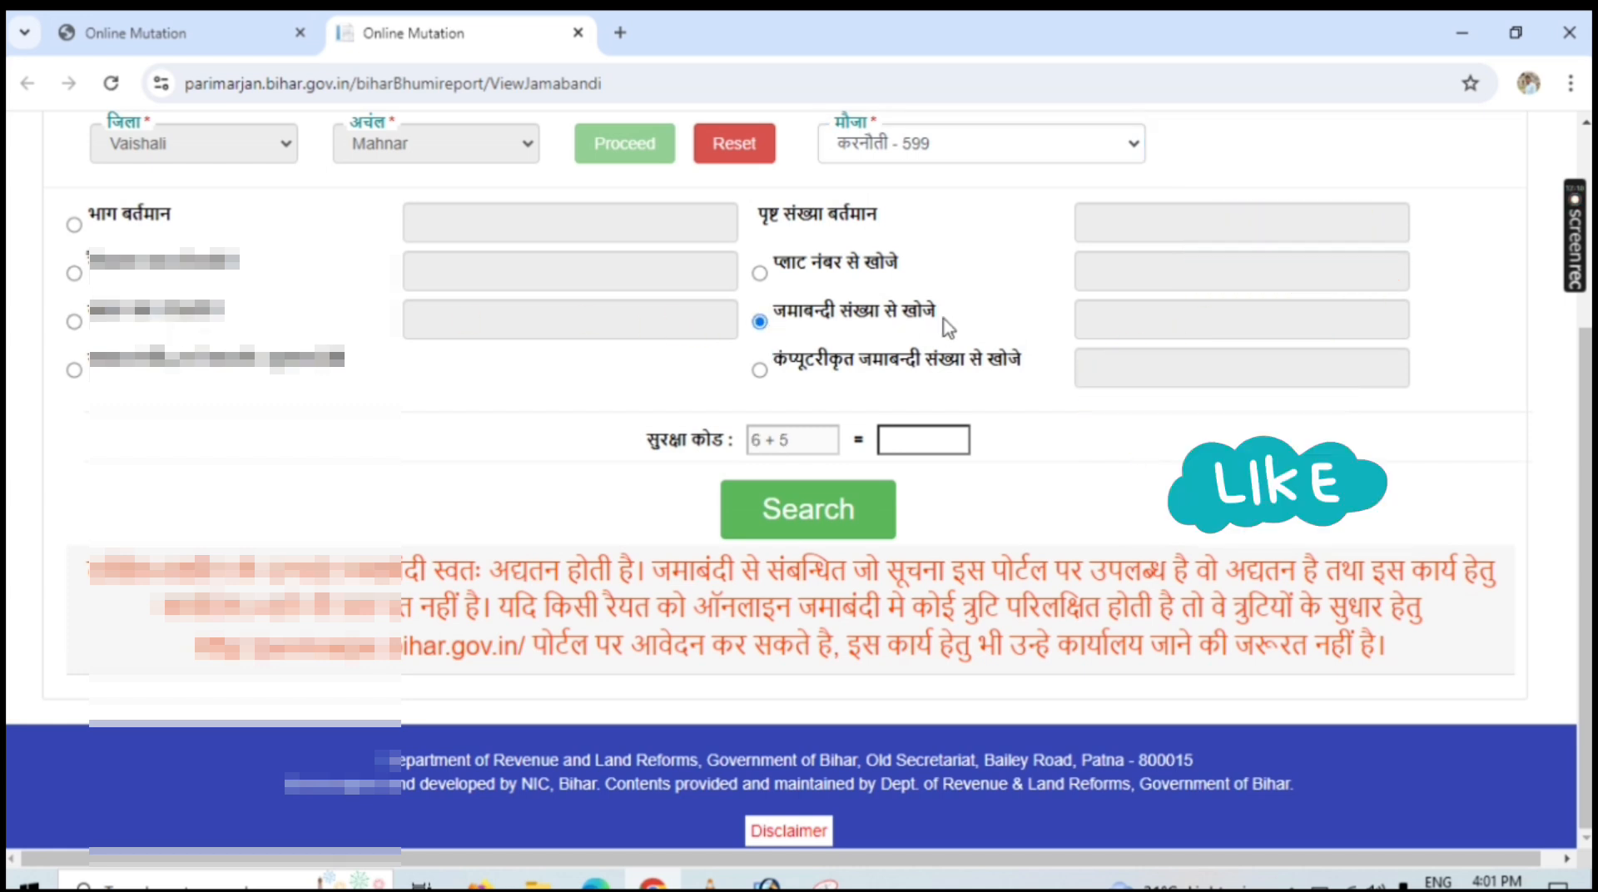
{"action": "left_click", "coordinate": [1093, 324]}
{"action": "type", "text": "116"}
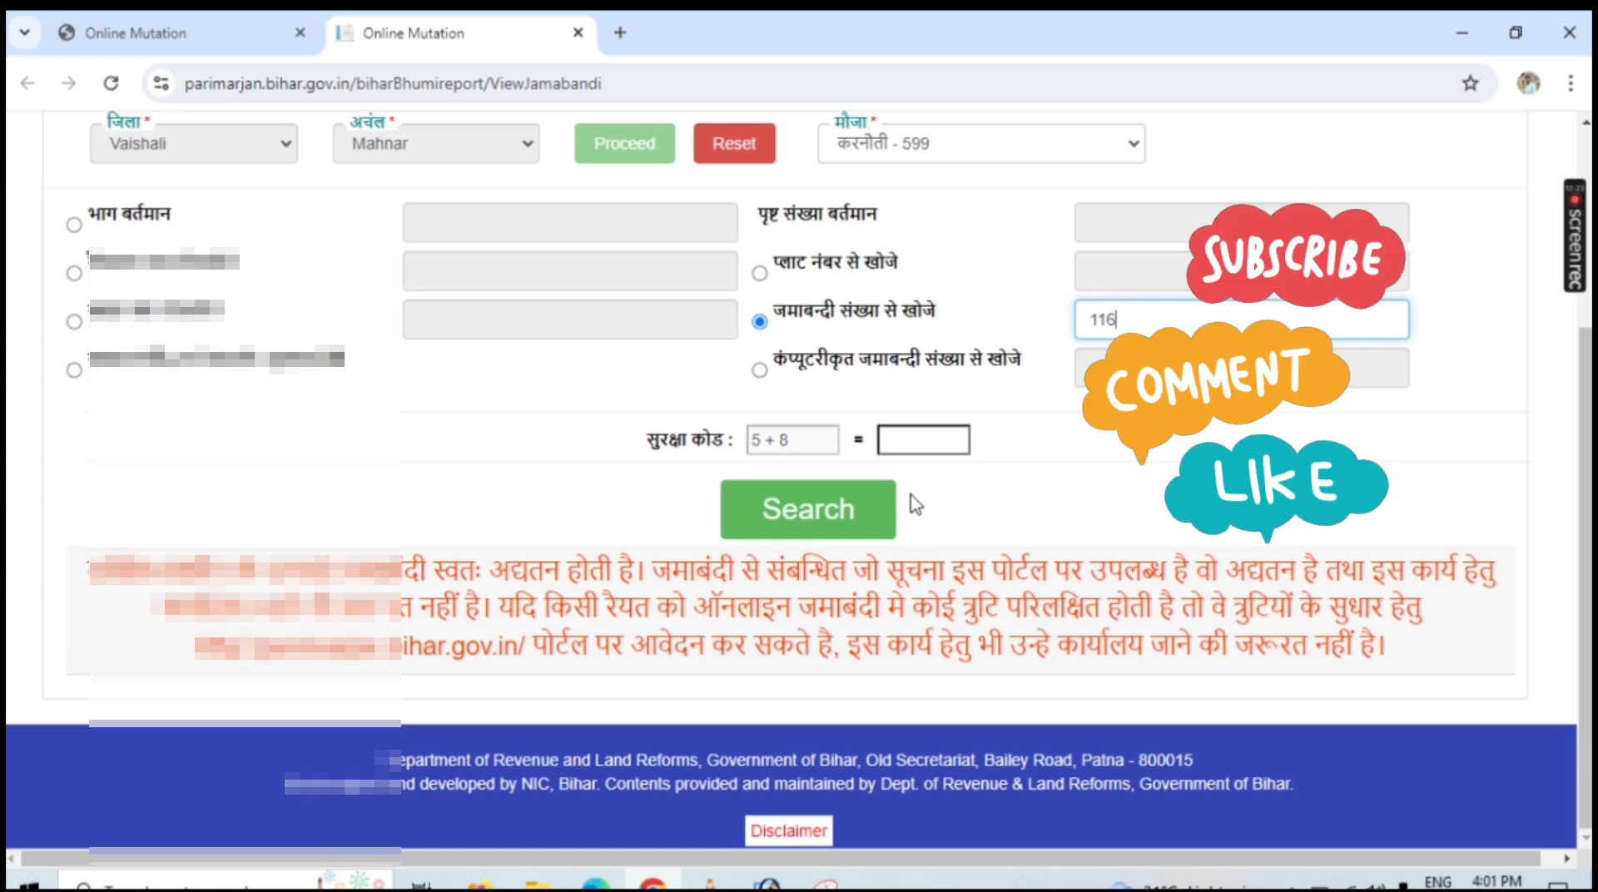
{"action": "left_click", "coordinate": [935, 448]}
{"action": "type", "text": "12"}
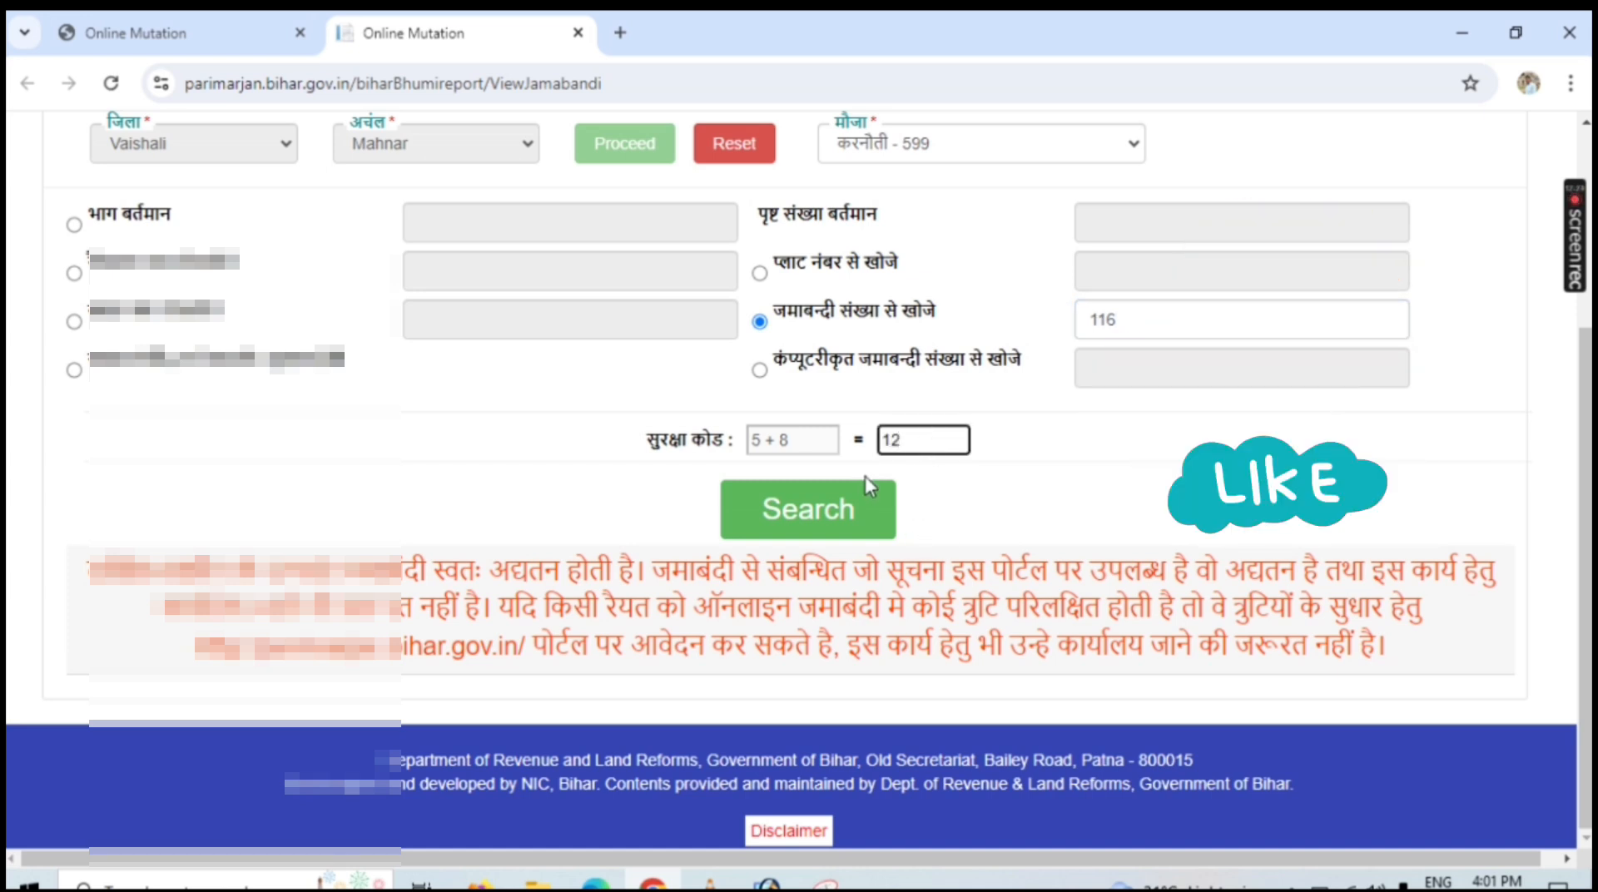
{"action": "left_click", "coordinate": [845, 529]}
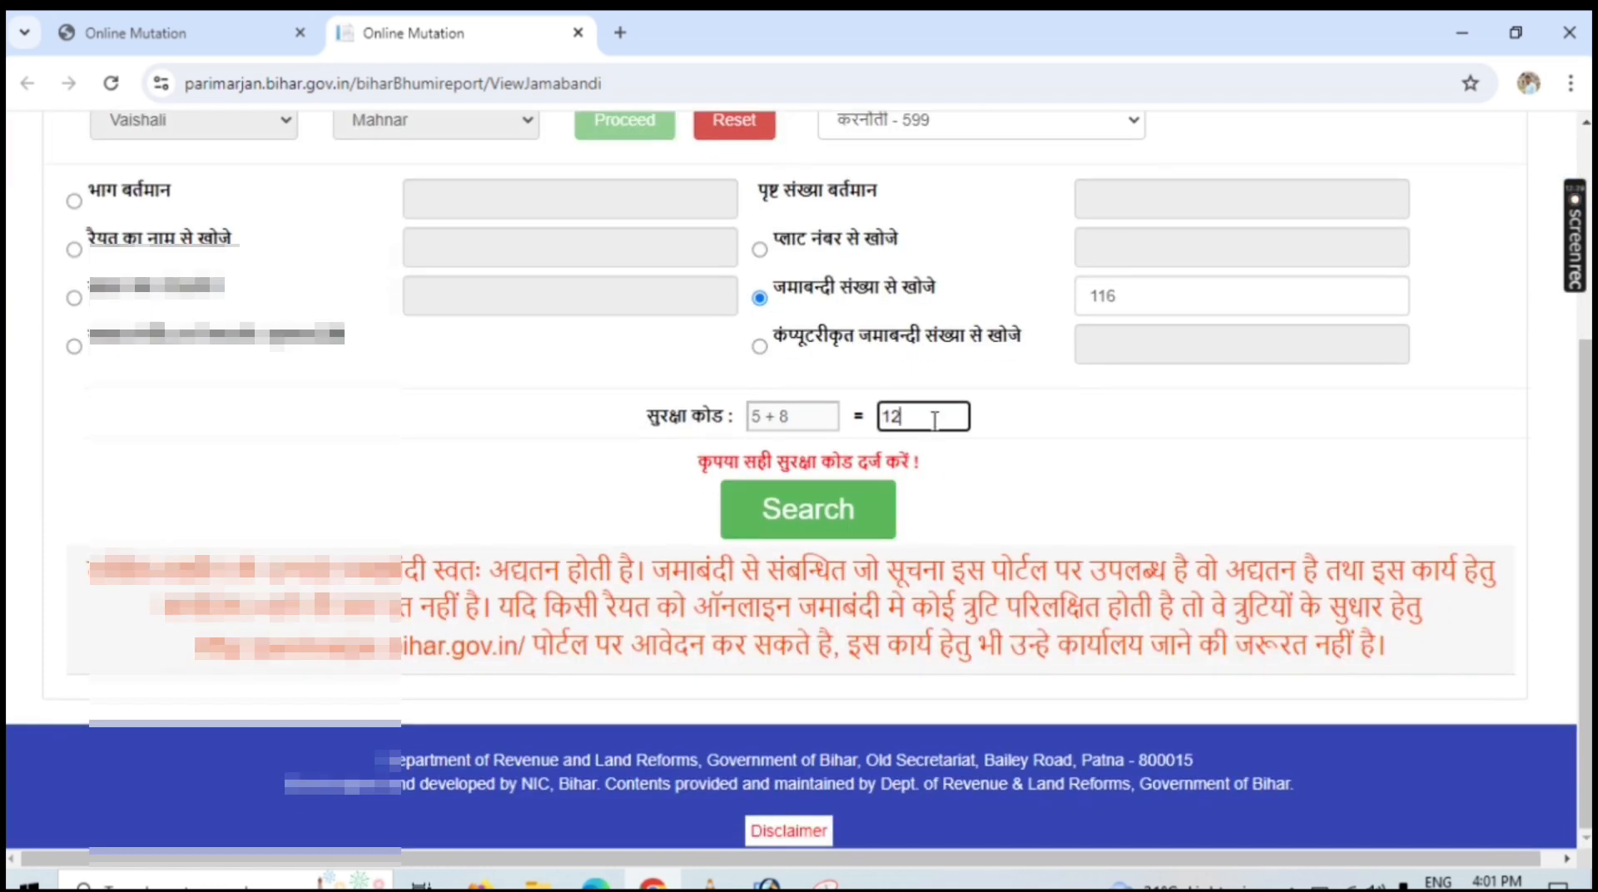
{"action": "left_click_drag", "start_coordinate": [935, 420], "coordinate": [874, 418]}
{"action": "type", "text": "13"}
{"action": "left_click", "coordinate": [797, 537]}
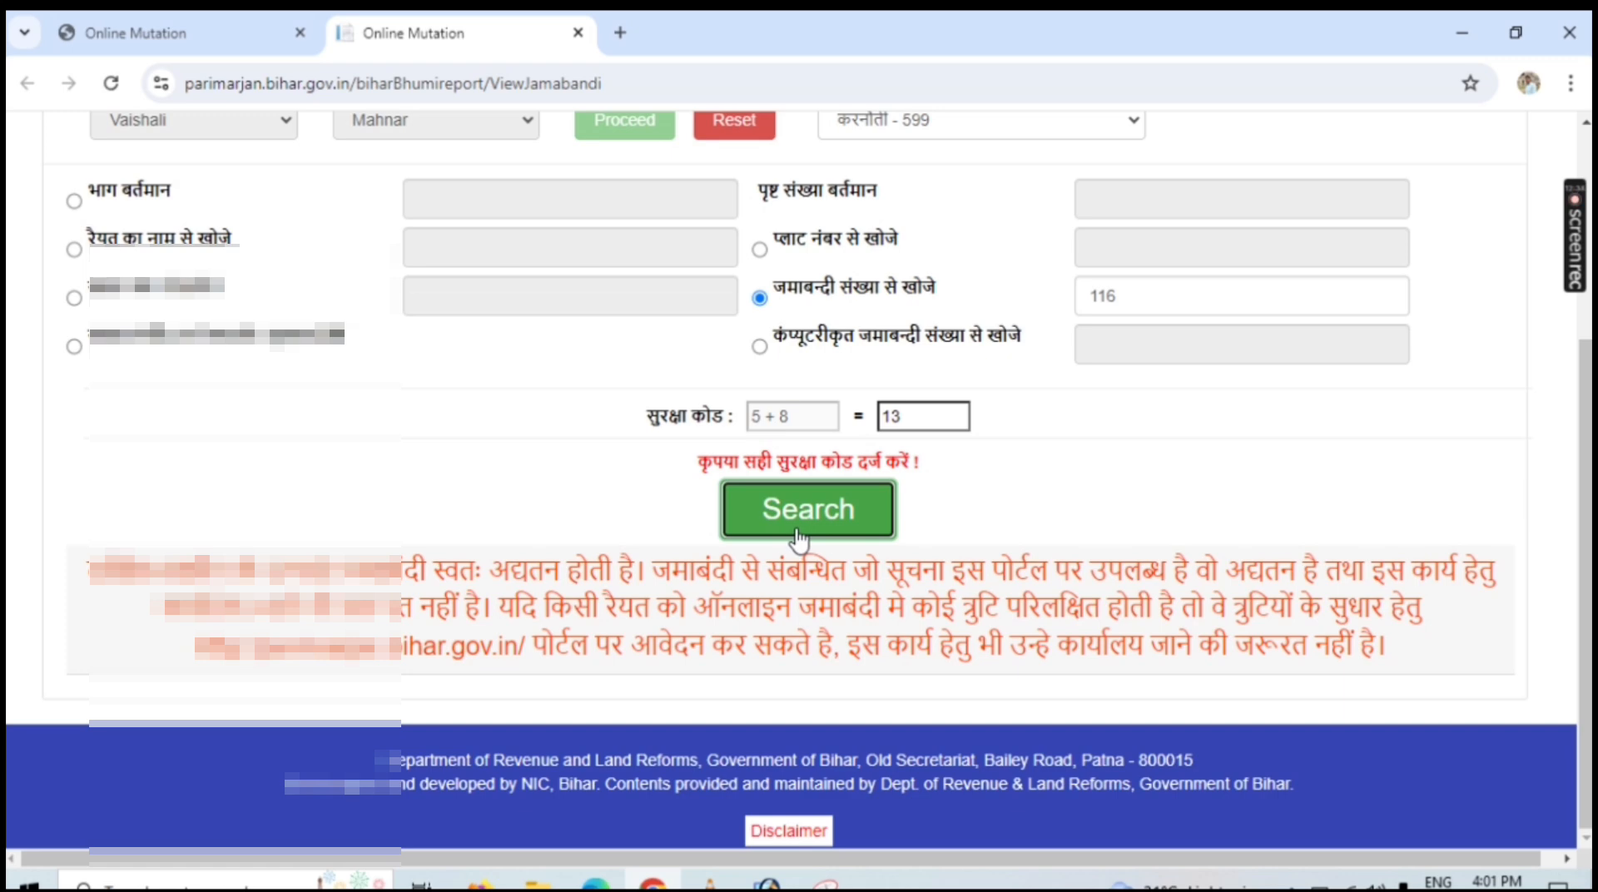
{"action": "scroll", "coordinate": [657, 606], "scroll_direction": "down", "scroll_amount": 3}
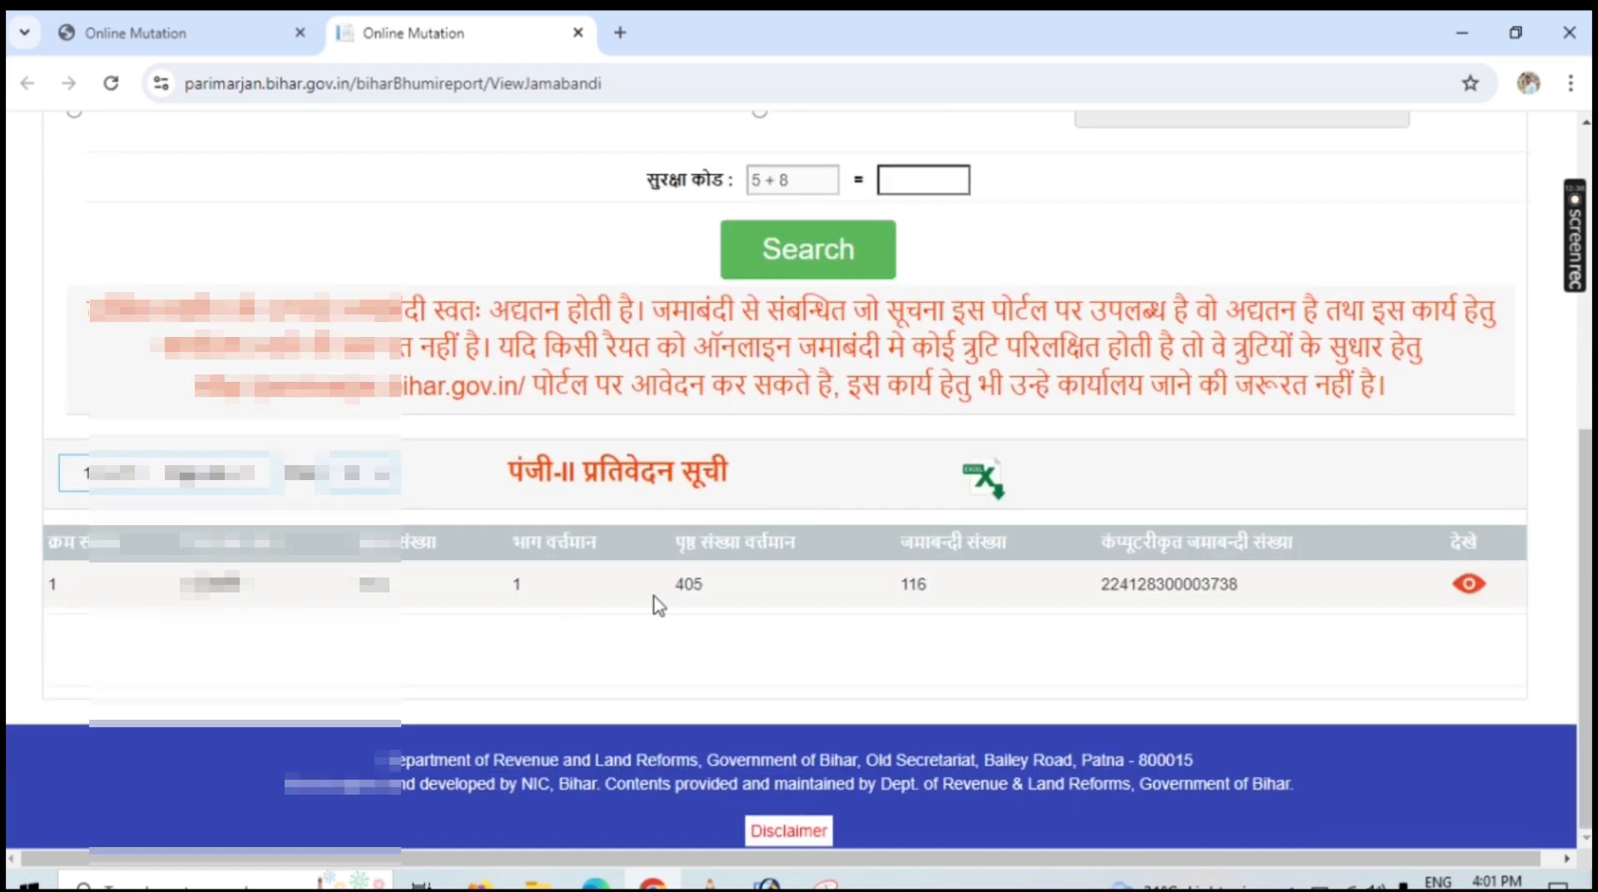
{"action": "double_click", "coordinate": [518, 582]}
Back in the mutation form, search भाग 1, पृष्ठ 405 to show Jamabandi 116 with 3.5 decimal.
{"action": "left_click", "coordinate": [196, 26]}
{"action": "left_click", "coordinate": [577, 687]}
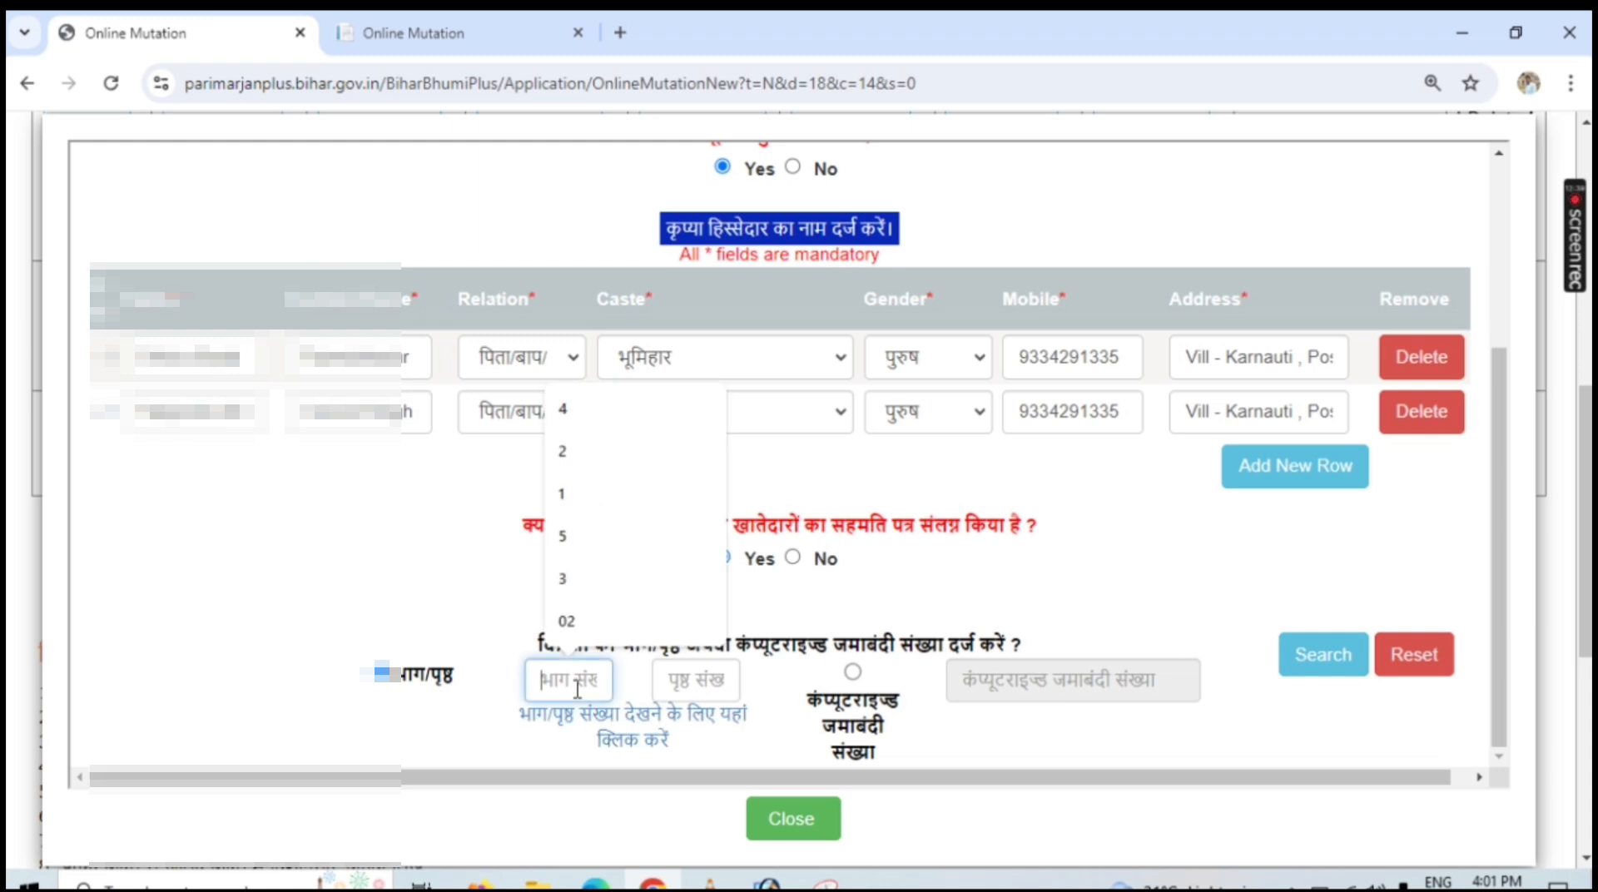
{"action": "type", "text": "1"}
{"action": "left_click", "coordinate": [706, 689]}
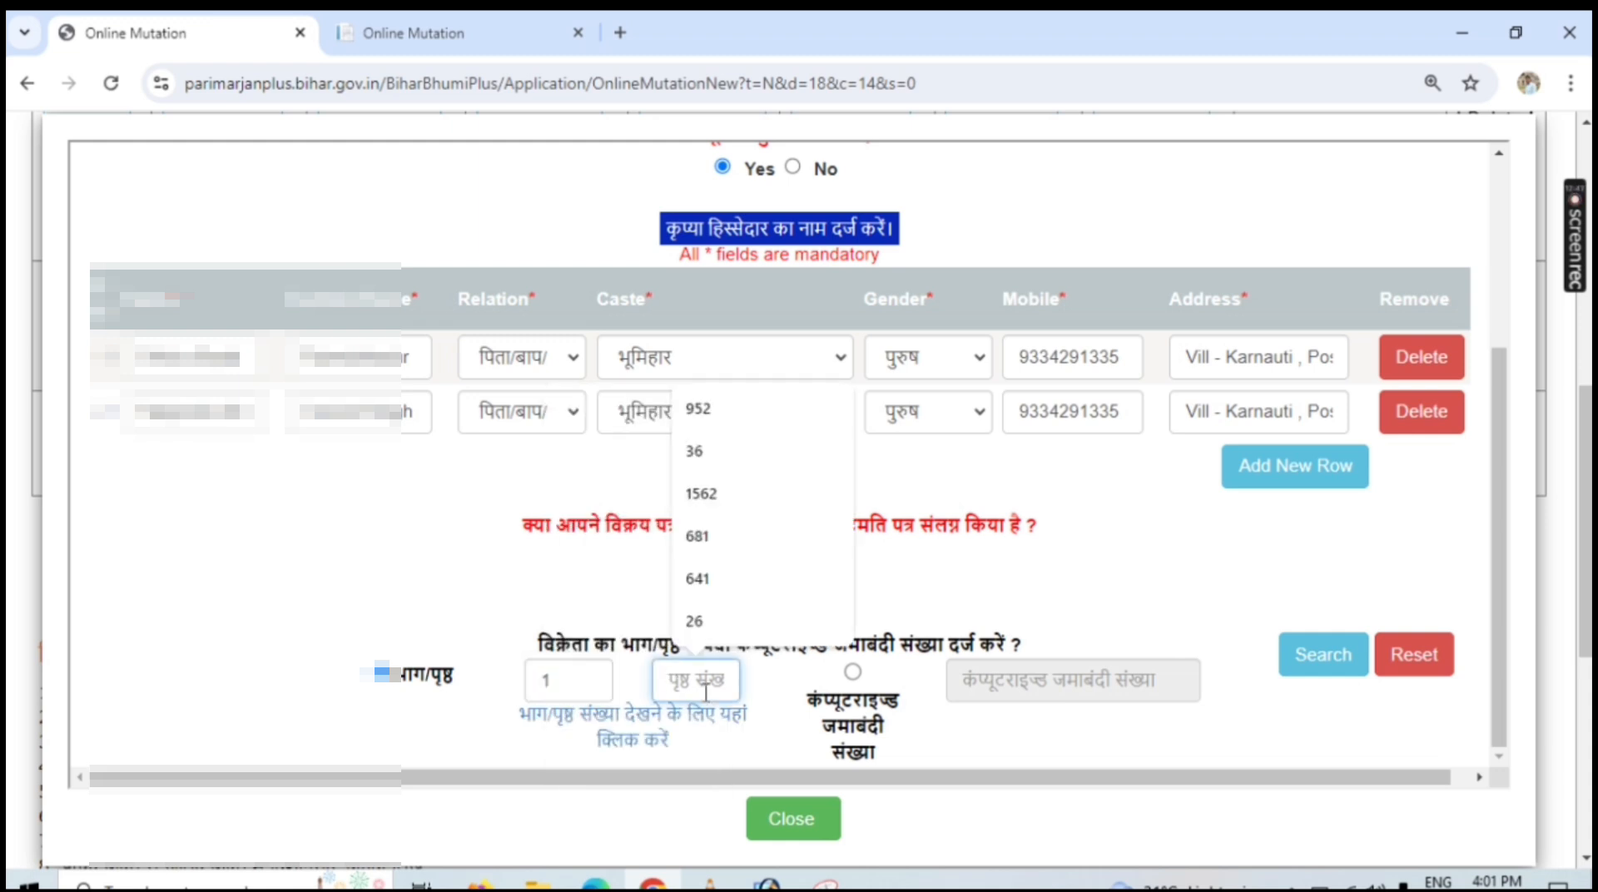
{"action": "type", "text": "405"}
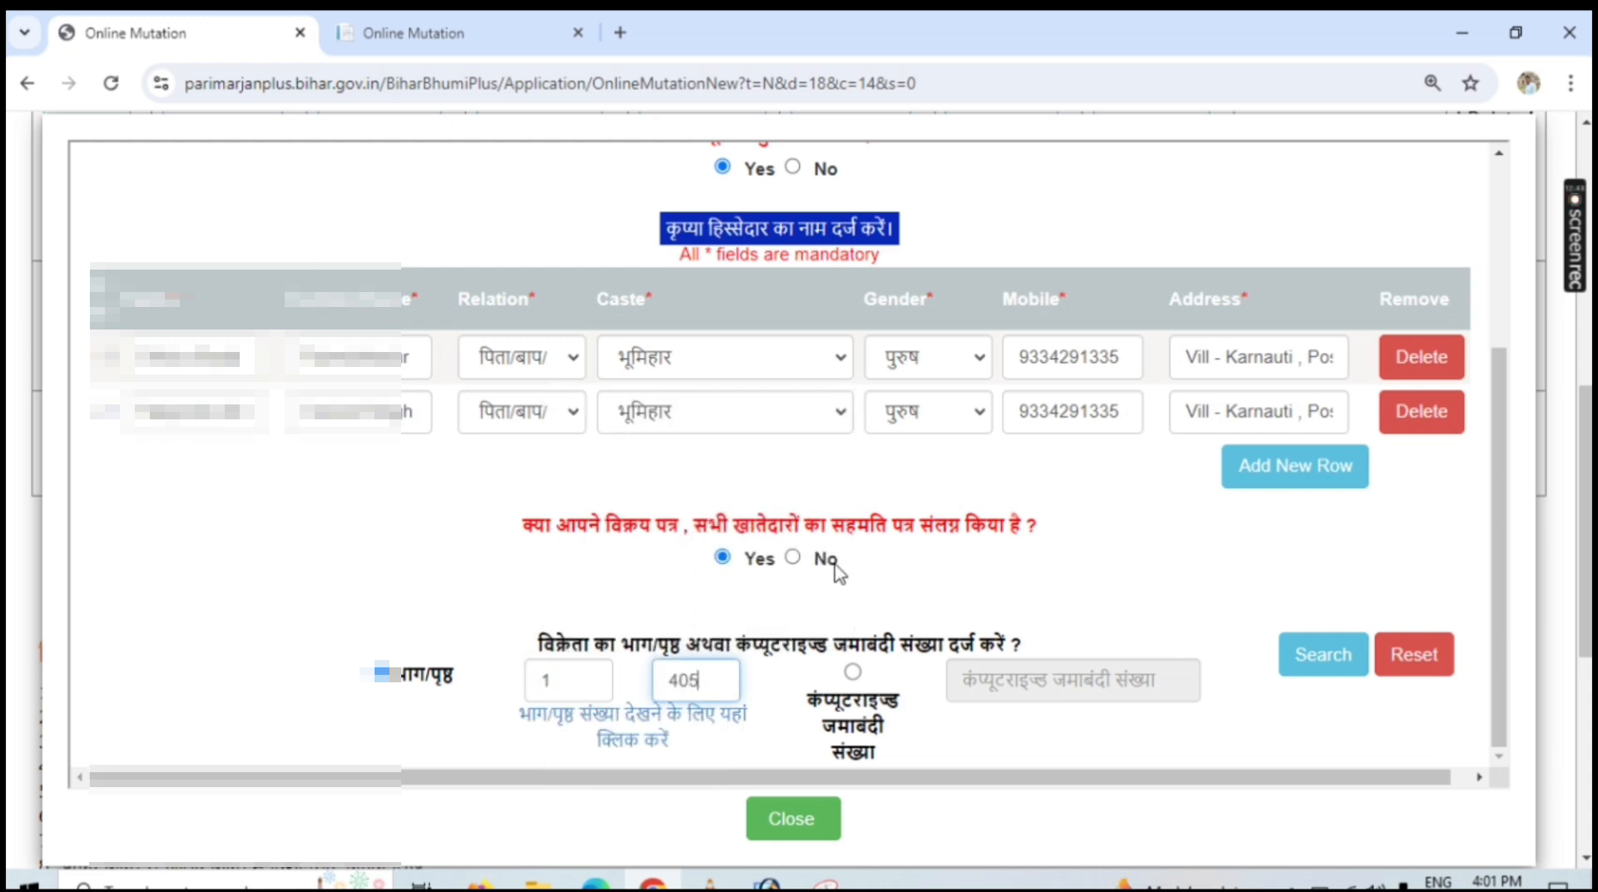
{"action": "left_click", "coordinate": [1297, 666]}
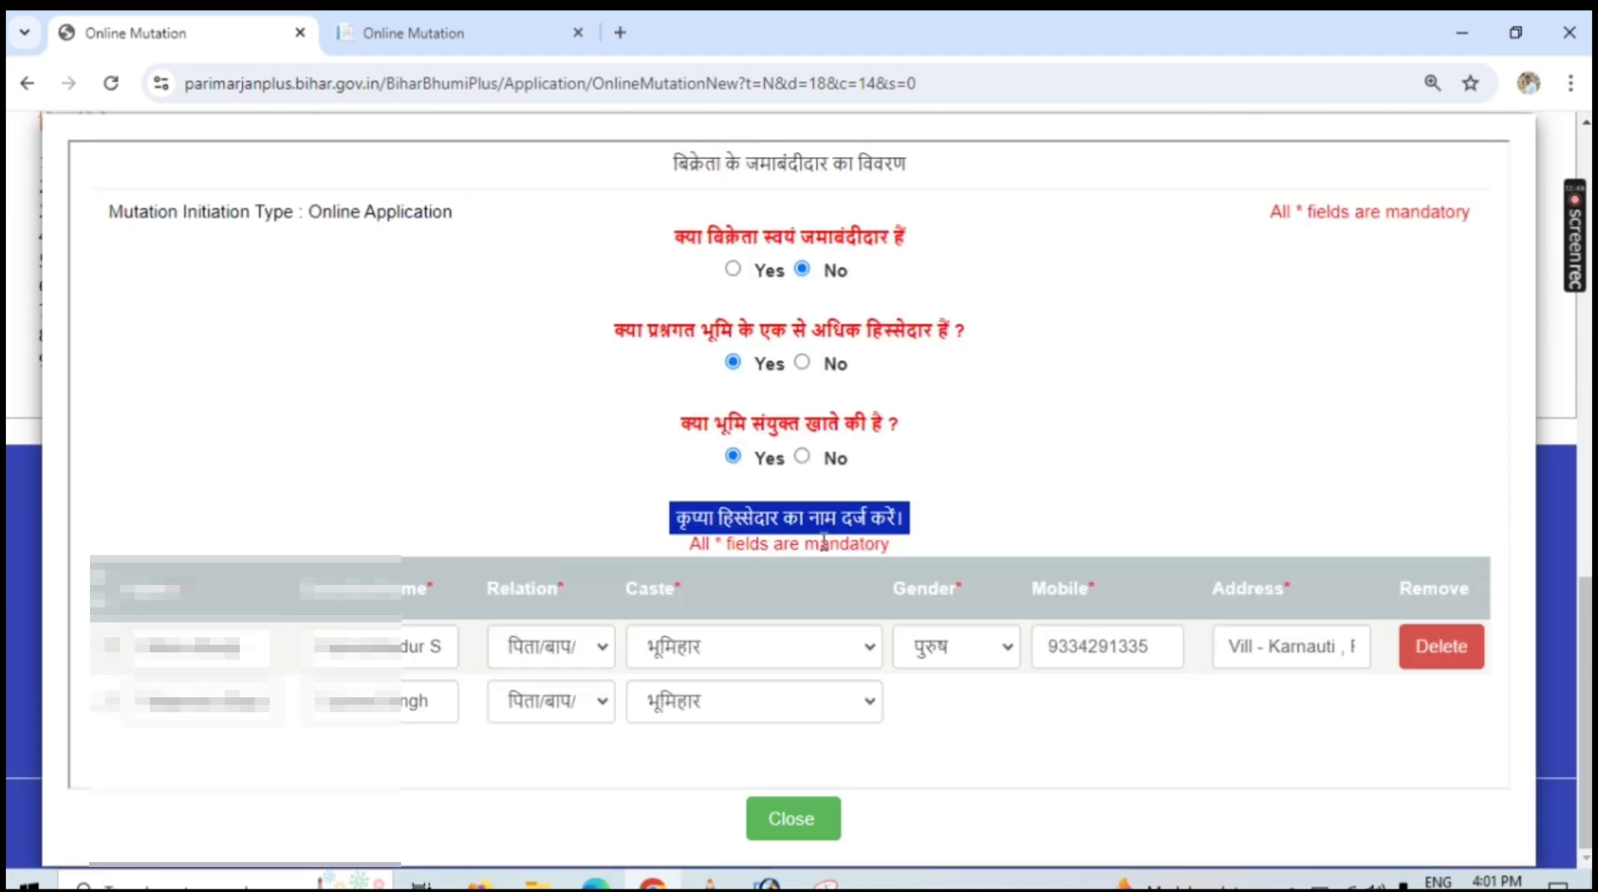
{"action": "scroll", "coordinate": [820, 614], "scroll_direction": "down", "scroll_amount": 6}
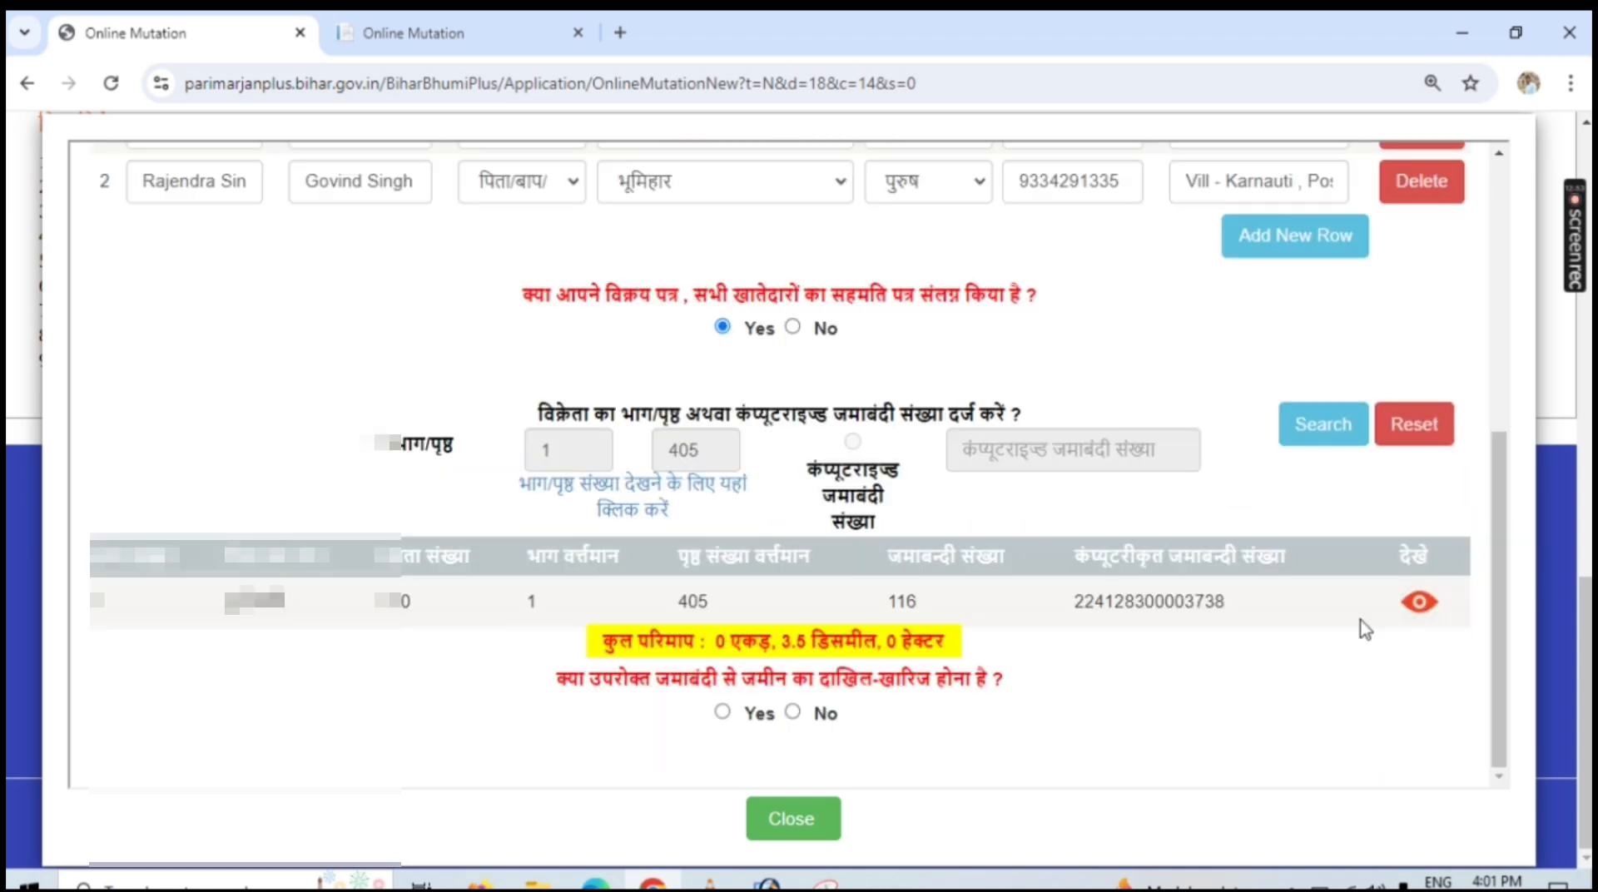
{"action": "left_click", "coordinate": [1418, 609]}
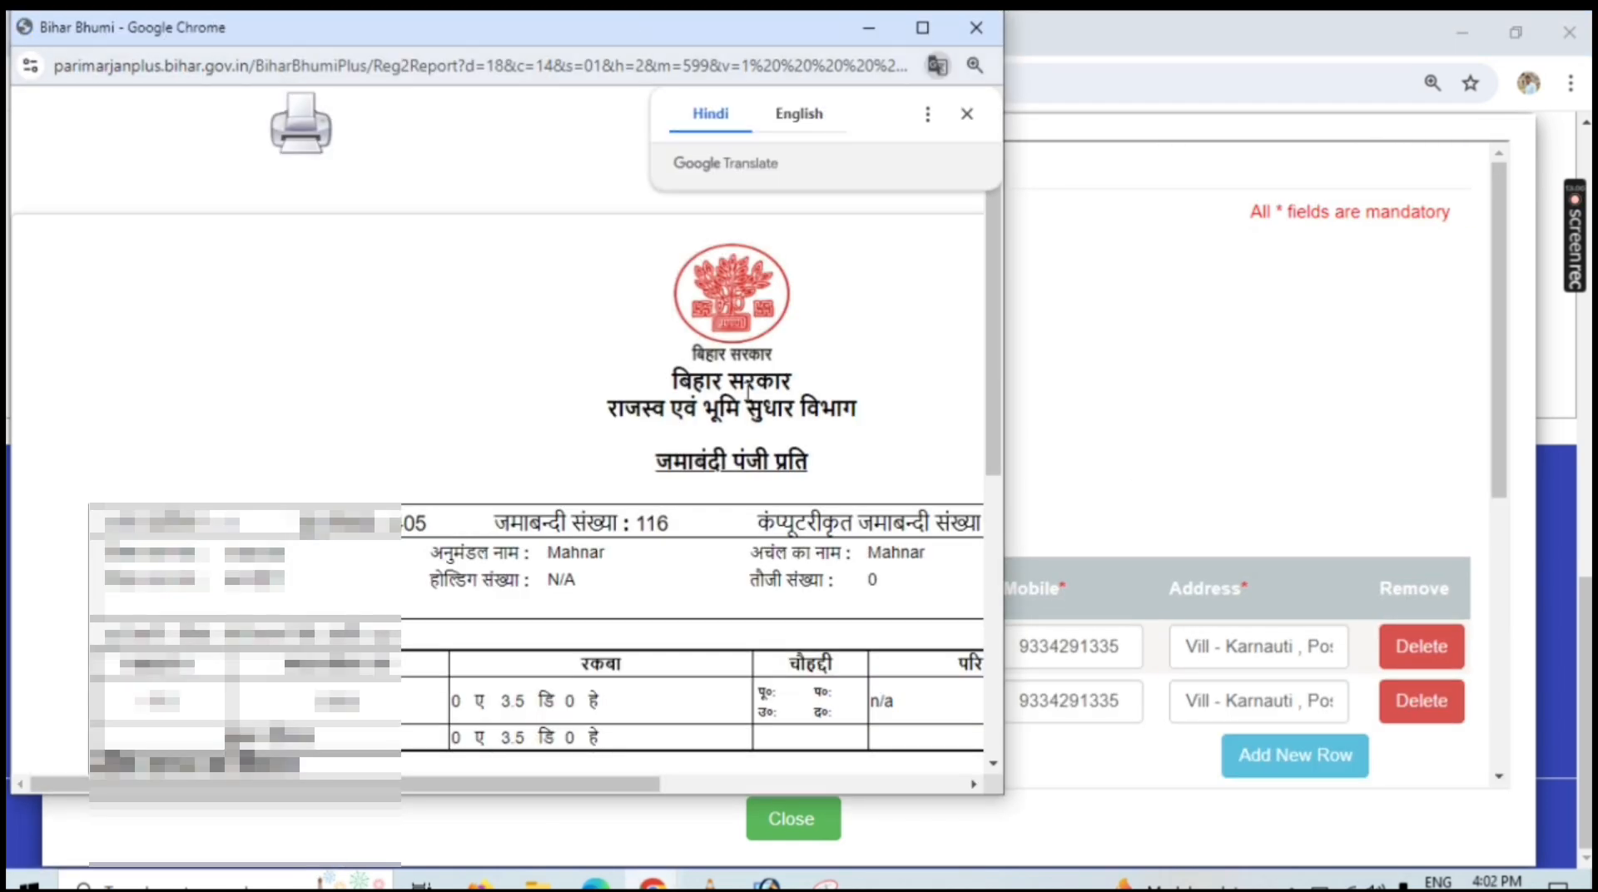
{"action": "scroll", "coordinate": [660, 429], "scroll_direction": "down", "scroll_amount": 2}
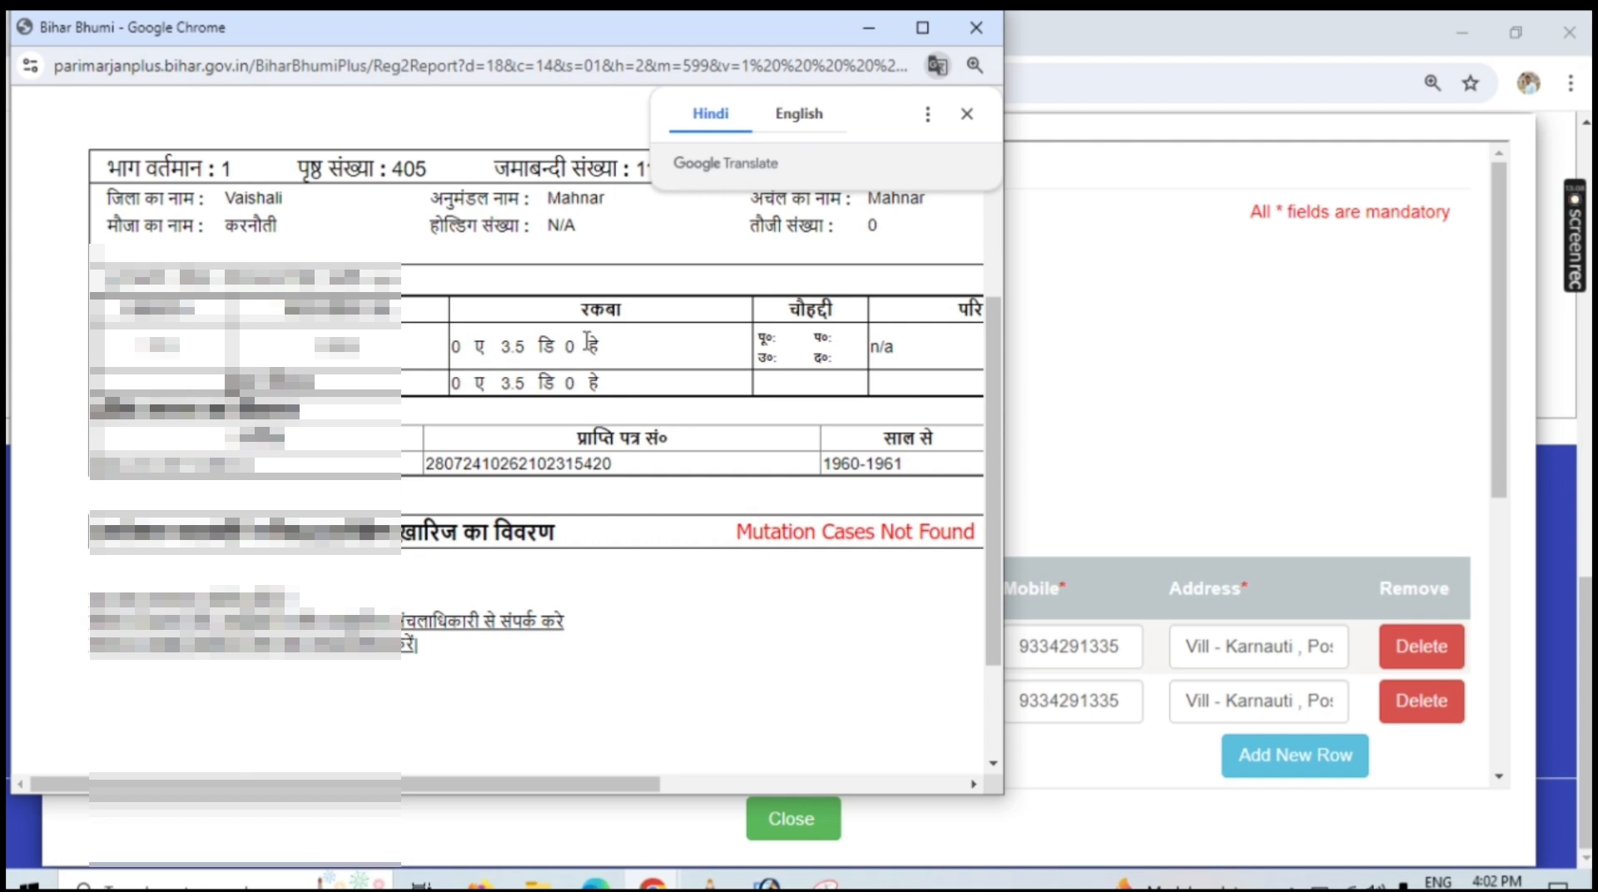
{"action": "left_click", "coordinate": [977, 27]}
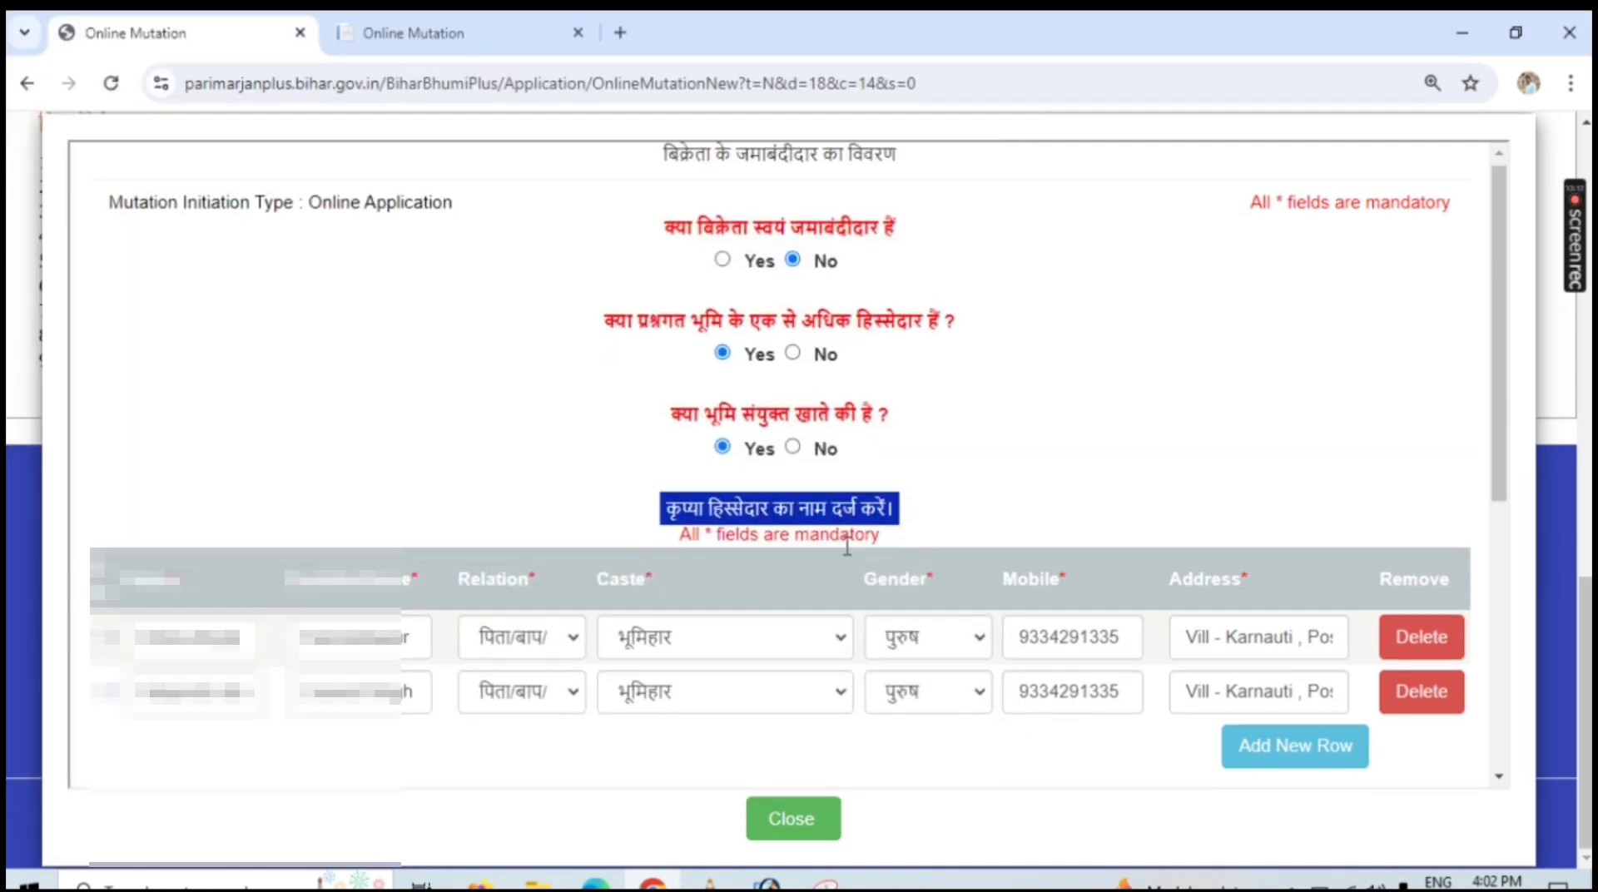
Answer Yes to mutating land from Jamabandi 116, then save the seller details with Save & Next.
{"action": "scroll", "coordinate": [822, 585], "scroll_direction": "down", "scroll_amount": 5}
{"action": "scroll", "coordinate": [822, 585], "scroll_direction": "down", "scroll_amount": 2}
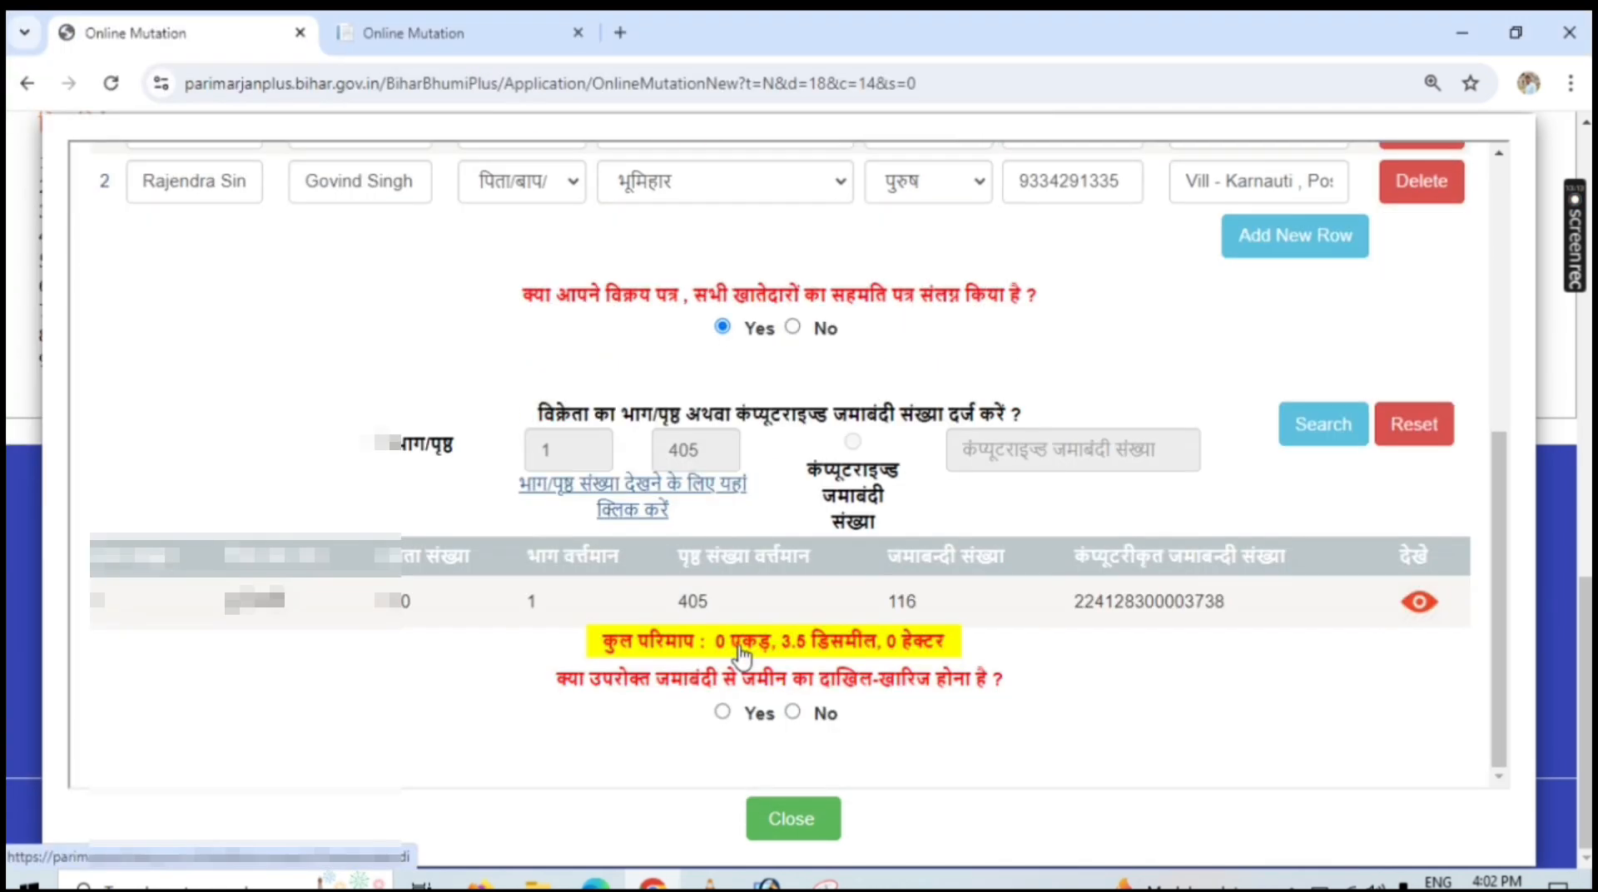
{"action": "left_click", "coordinate": [723, 712]}
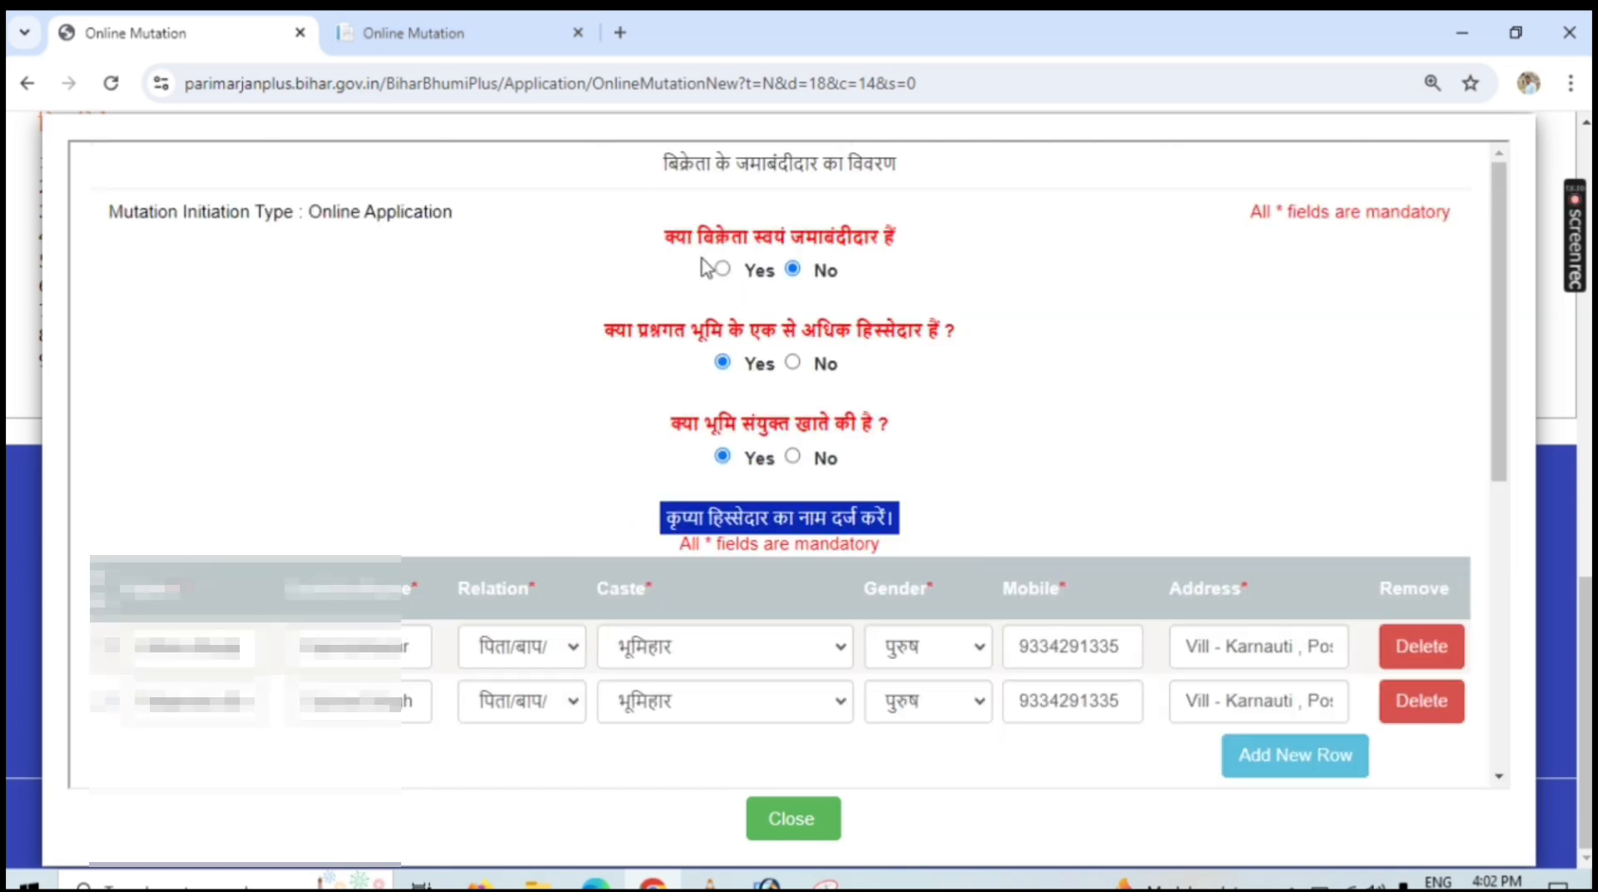
{"action": "scroll", "coordinate": [761, 469], "scroll_direction": "down", "scroll_amount": 5}
{"action": "scroll", "coordinate": [767, 471], "scroll_direction": "down", "scroll_amount": 2}
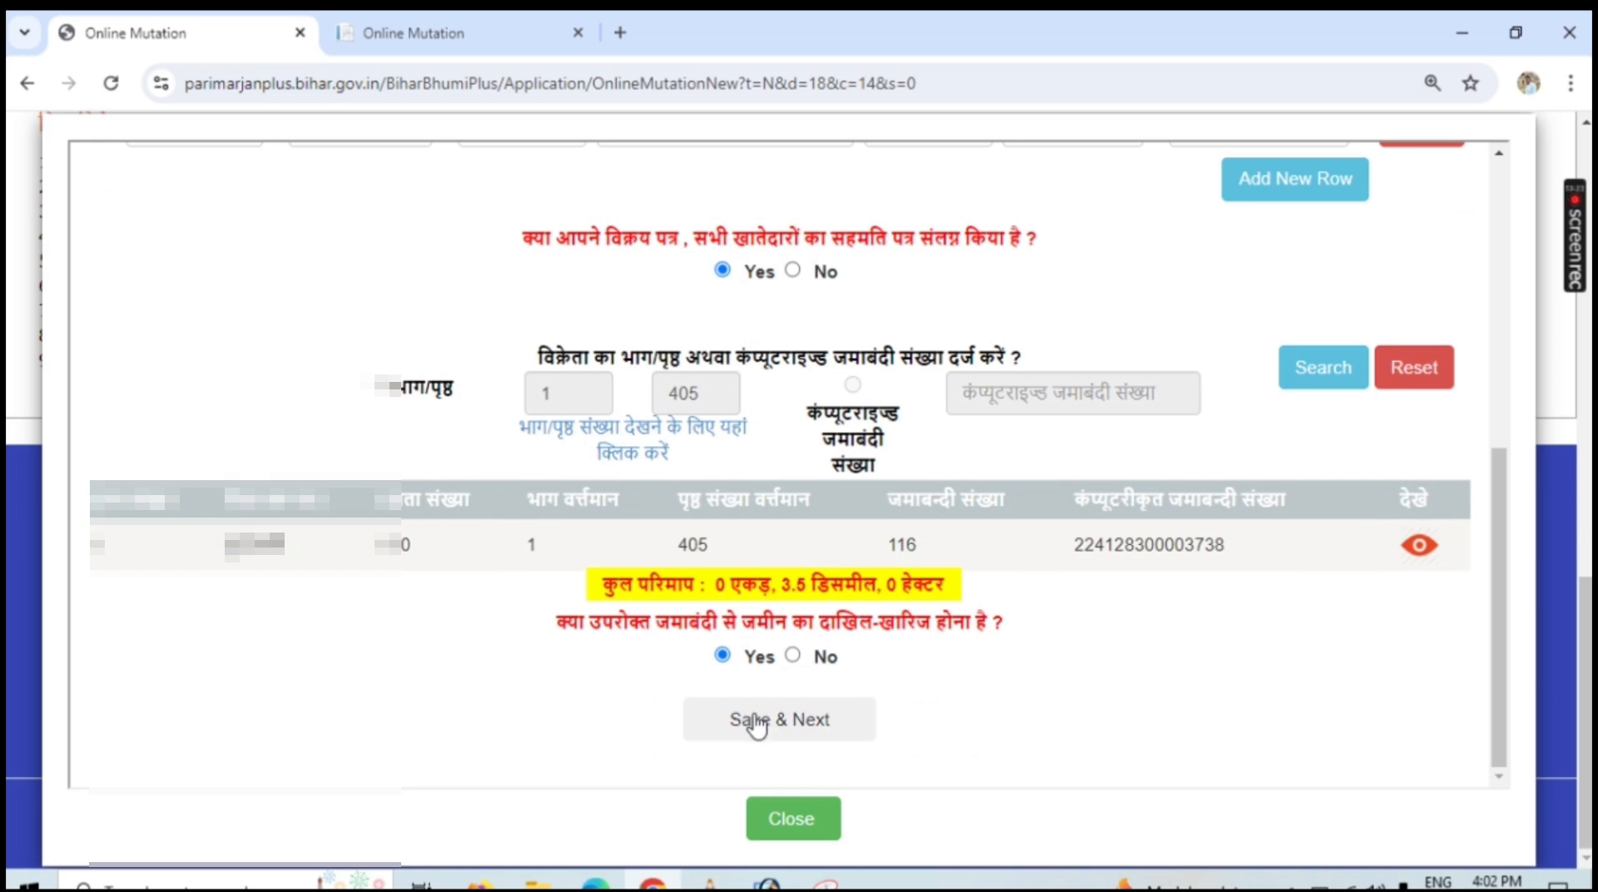
{"action": "left_click", "coordinate": [758, 723]}
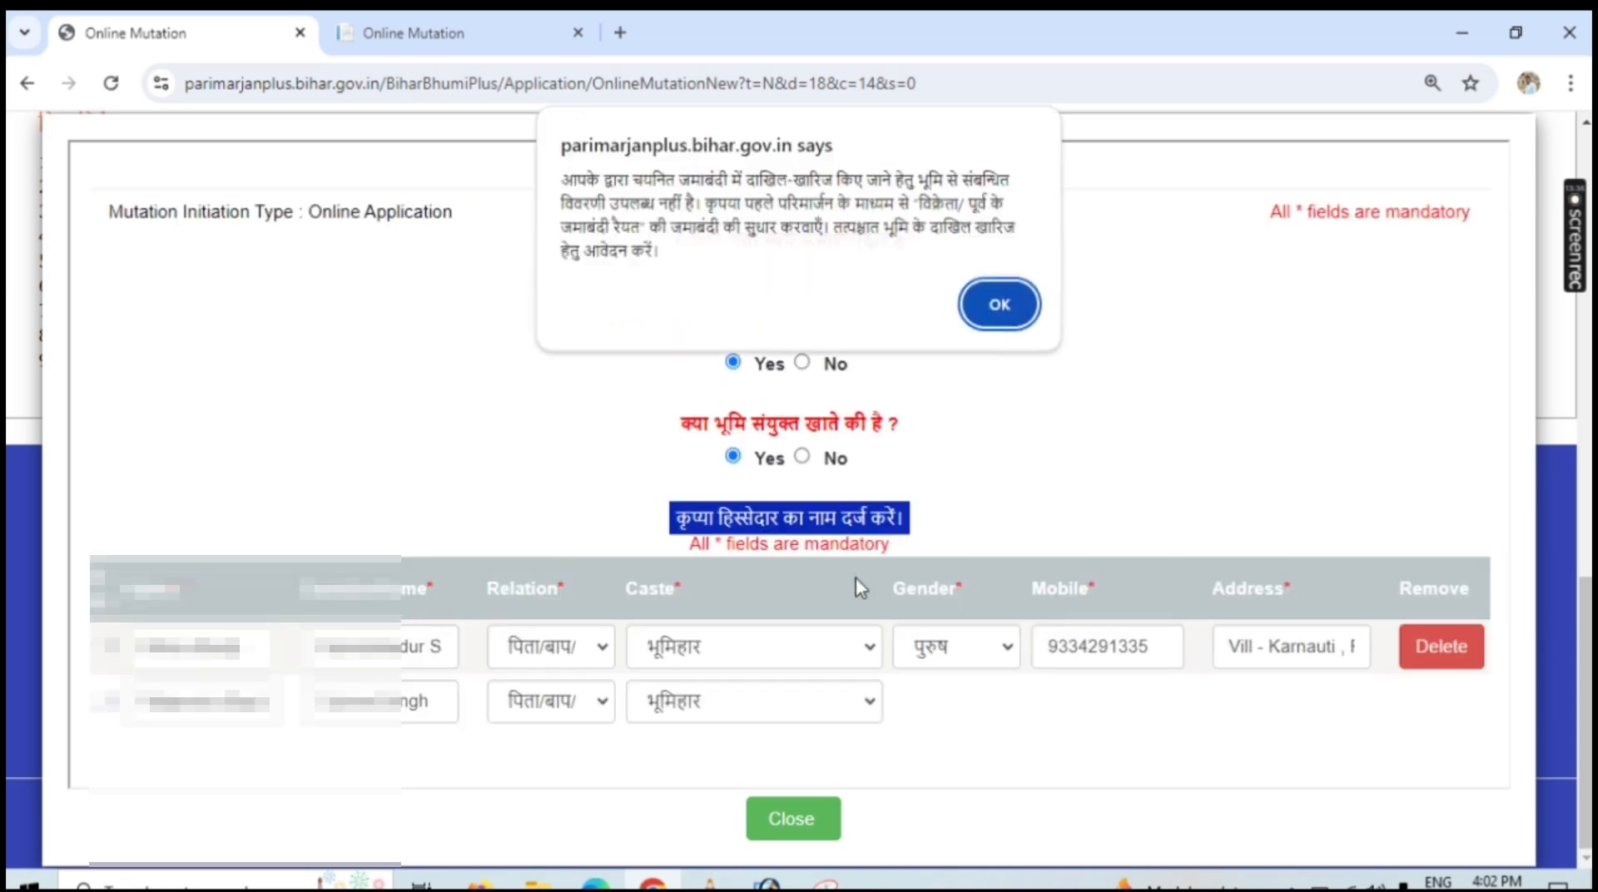
Select the alert text reporting that Jamabandi 116 lacks land details and needs Parimarjan correction.
{"action": "left_click_drag", "start_coordinate": [561, 178], "coordinate": [736, 276]}
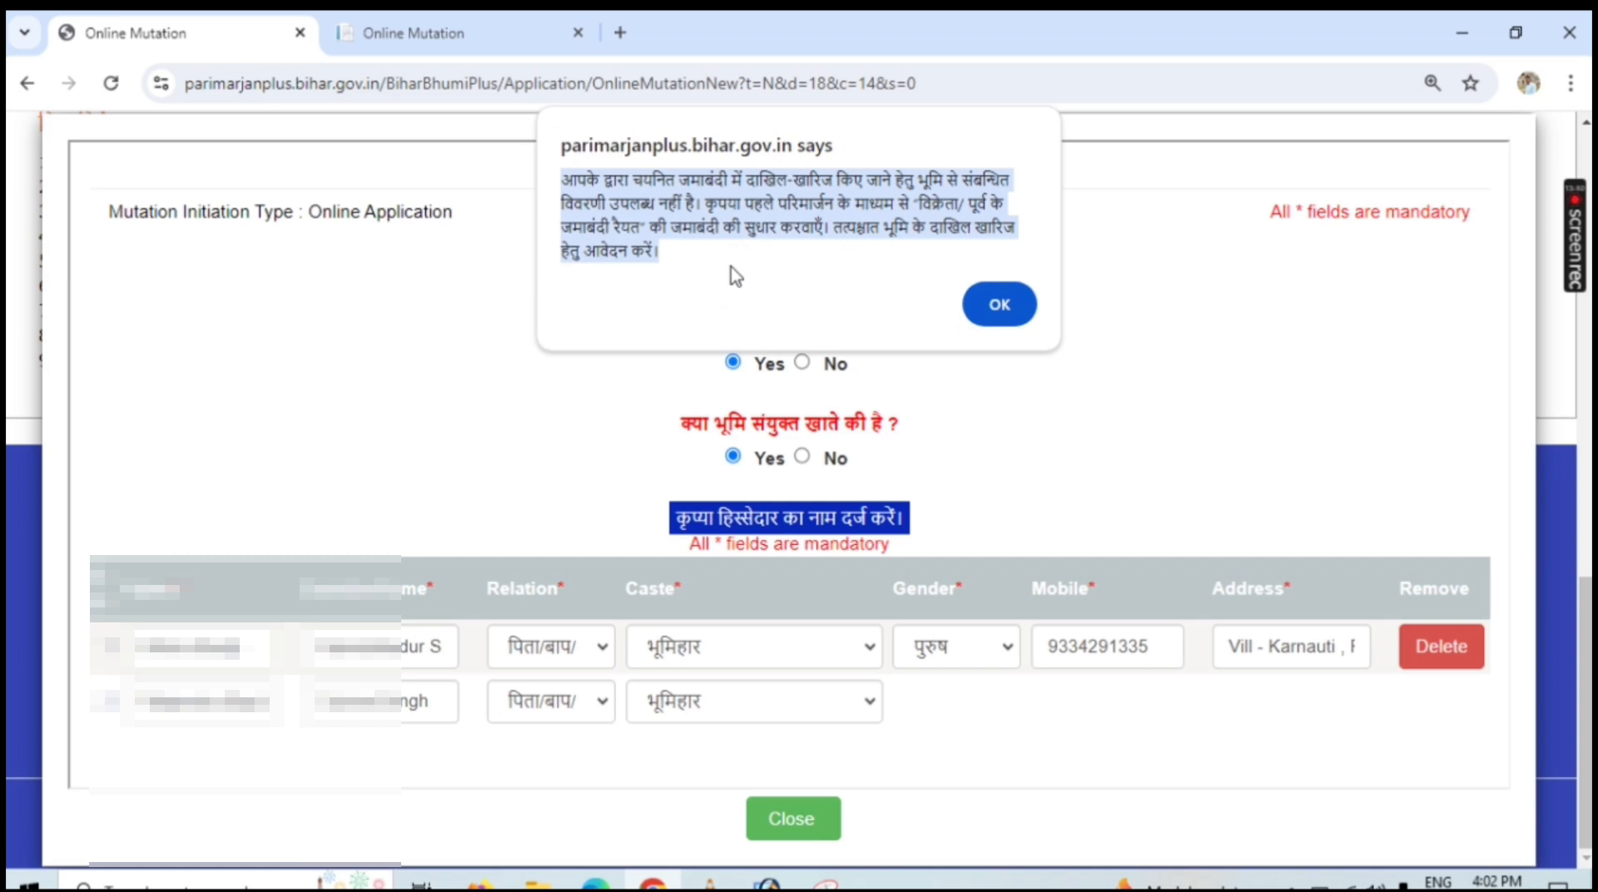